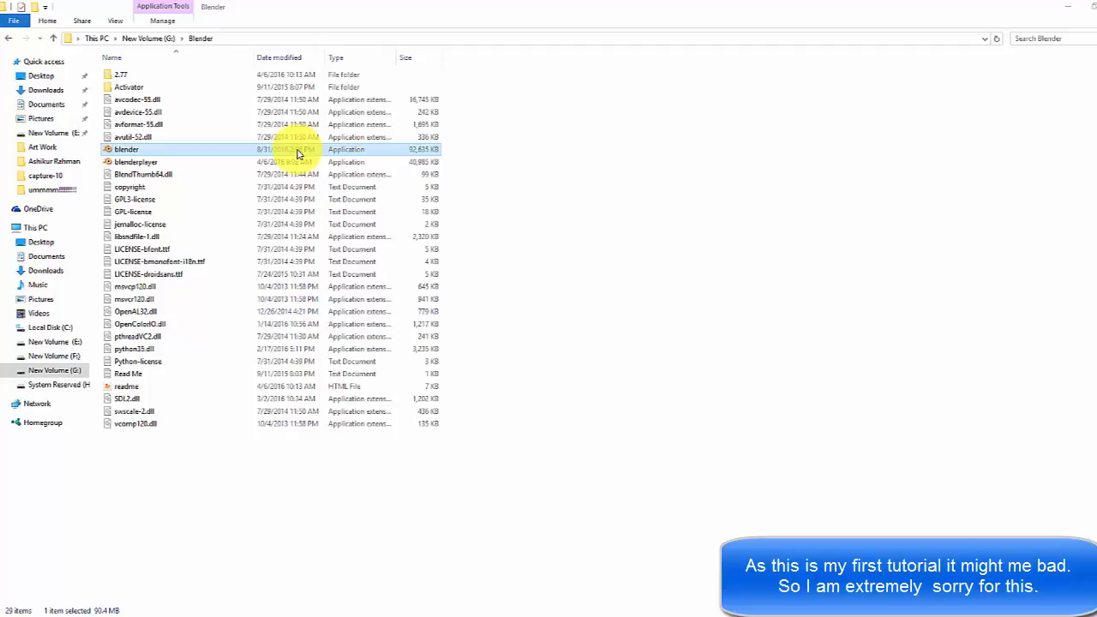
Launch Blender from its program folder and dismiss the splash screen.
{"action": "double_click", "coordinate": [298, 151]}
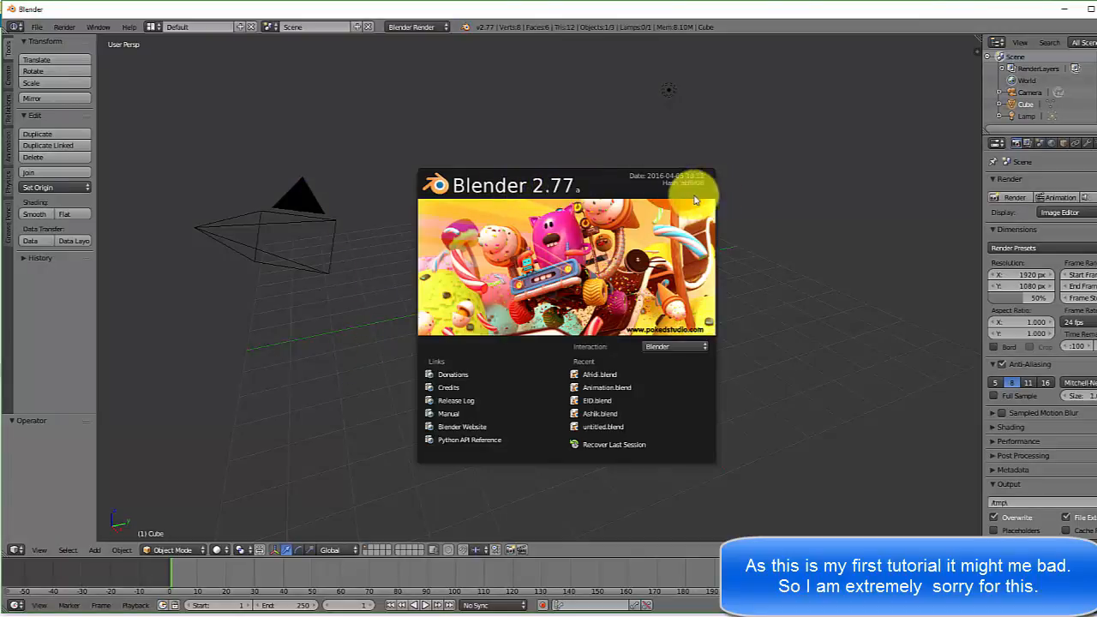
{"action": "left_click", "coordinate": [767, 270]}
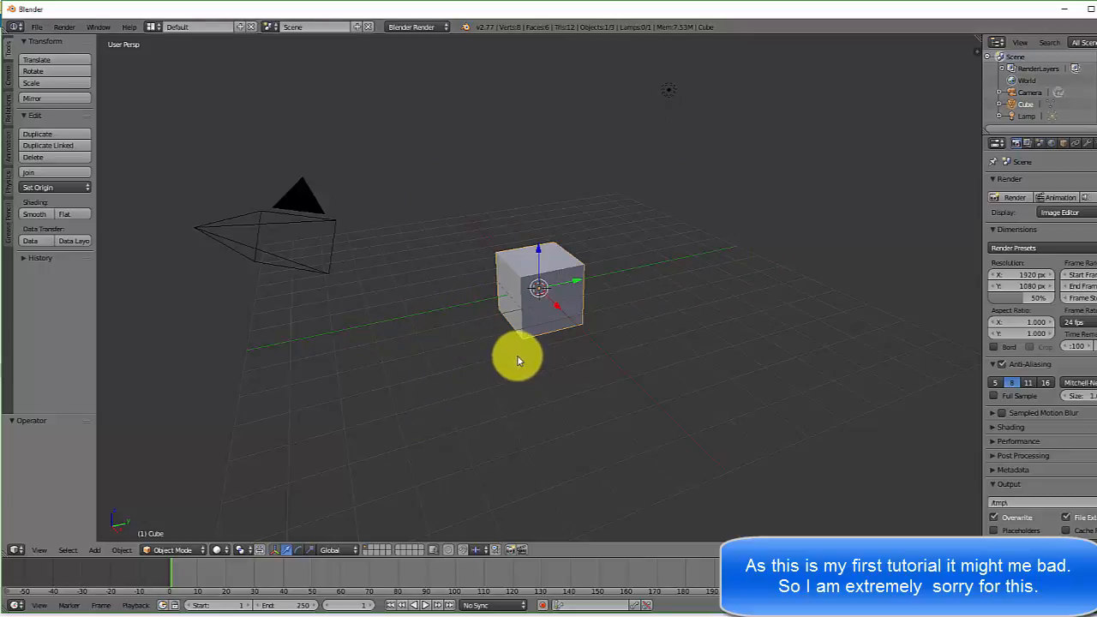
Scale the default cube by 3.5 along the X axis.
{"action": "middle_click_drag", "start_coordinate": [541, 332], "coordinate": [519, 345]}
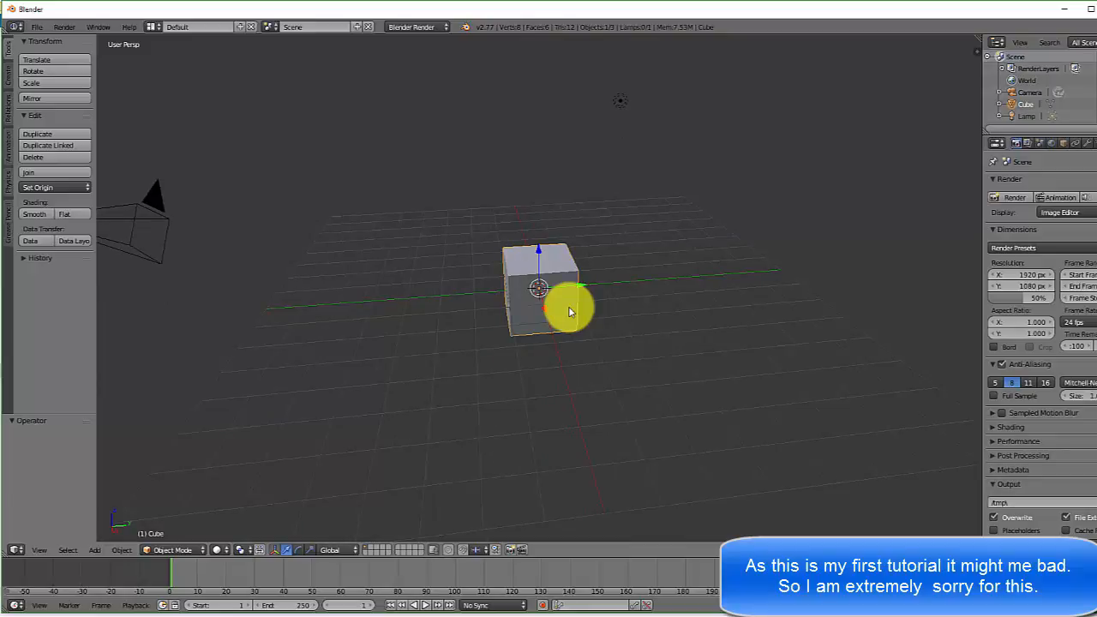
{"action": "key", "text": "s"}
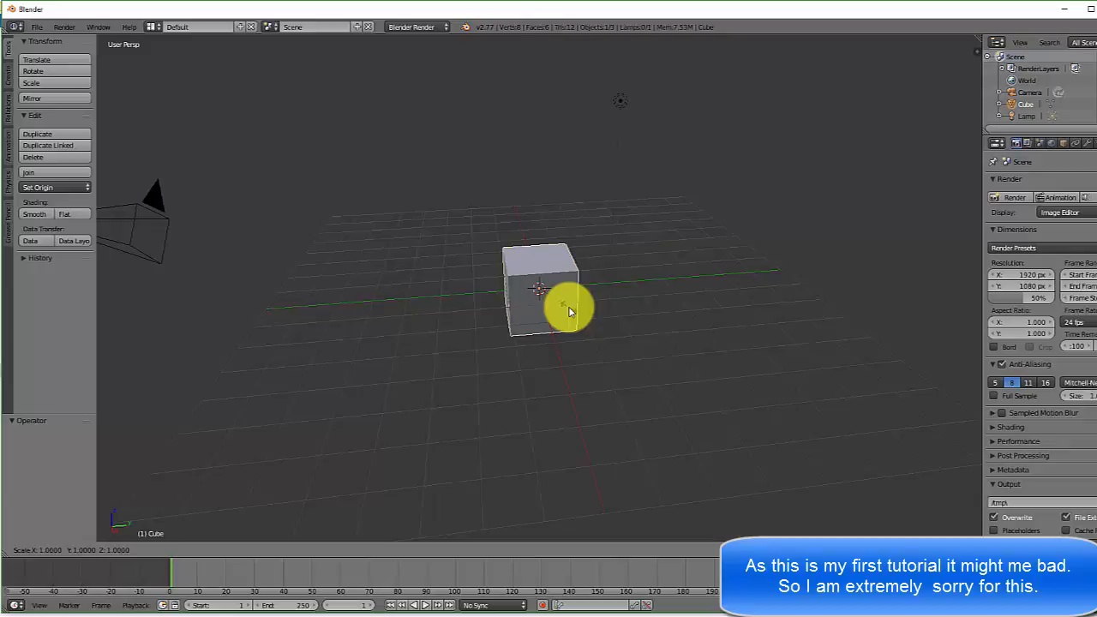
{"action": "key", "text": "x"}
{"action": "type", "text": "3"}
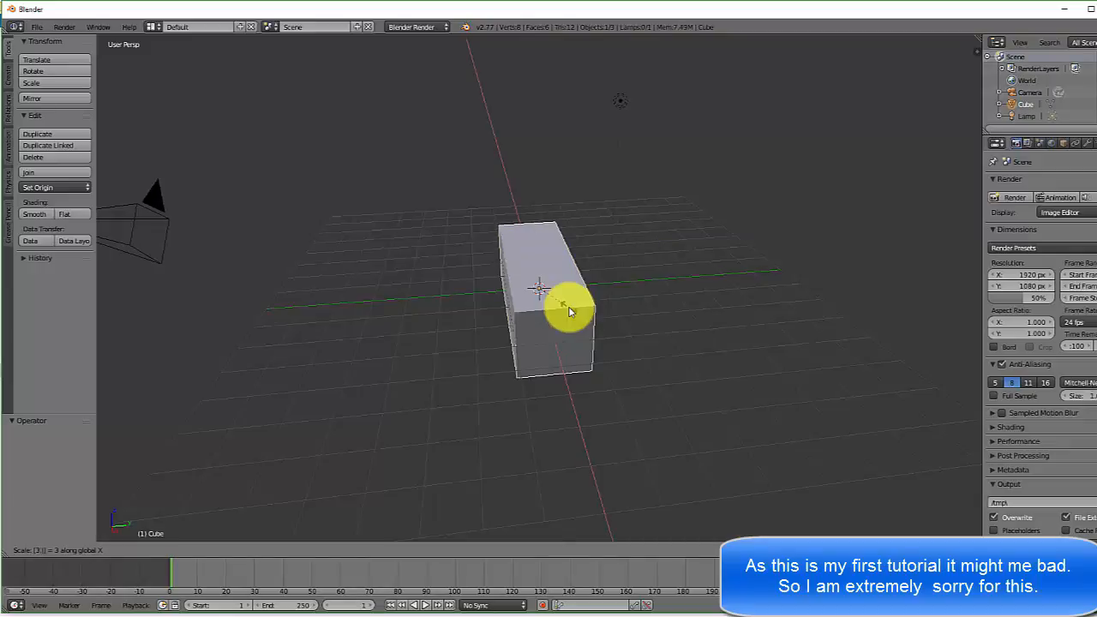
{"action": "type", "text": ".5"}
{"action": "key", "text": "Return"}
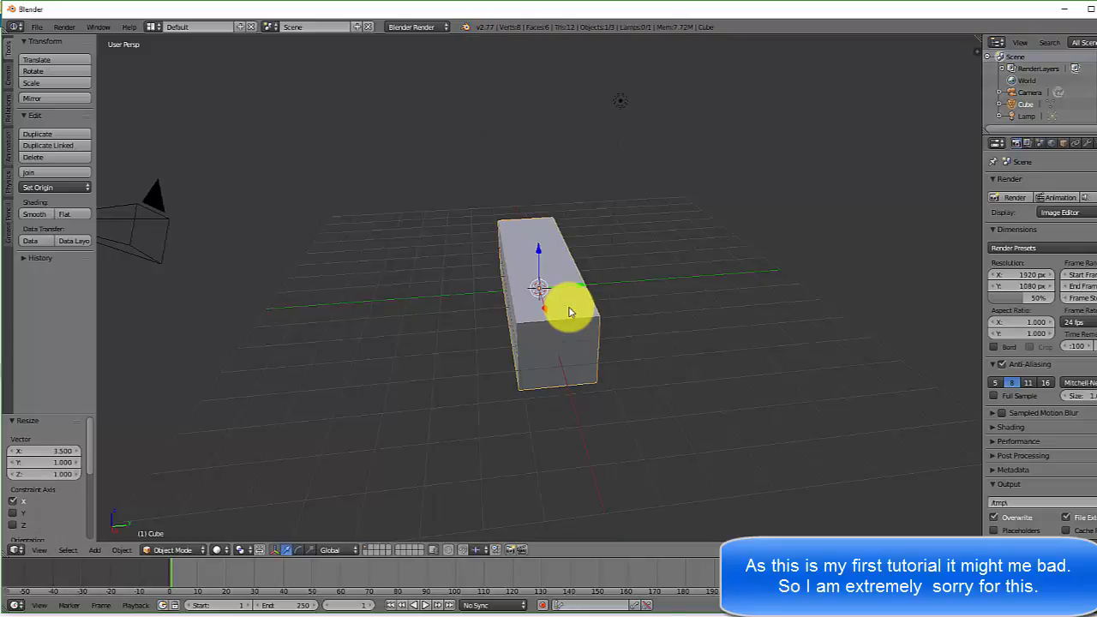
Flatten the stretched cube by scaling it by 0.2 along the Z axis.
{"action": "mouse_move", "coordinate": [557, 306]}
{"action": "middle_mouse_down"}
{"action": "mouse_move", "coordinate": [563, 325]}
{"action": "mouse_move", "coordinate": [507, 330]}
{"action": "mouse_move", "coordinate": [487, 314]}
{"action": "mouse_move", "coordinate": [565, 304]}
{"action": "middle_mouse_up"}
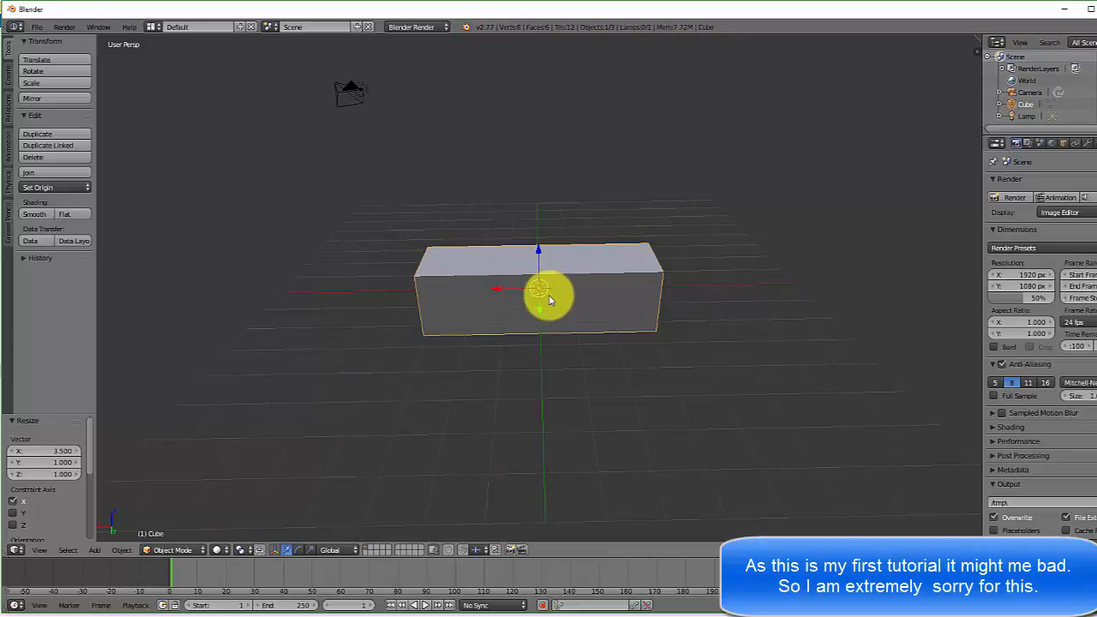
{"action": "key", "text": "s"}
{"action": "key", "text": "z"}
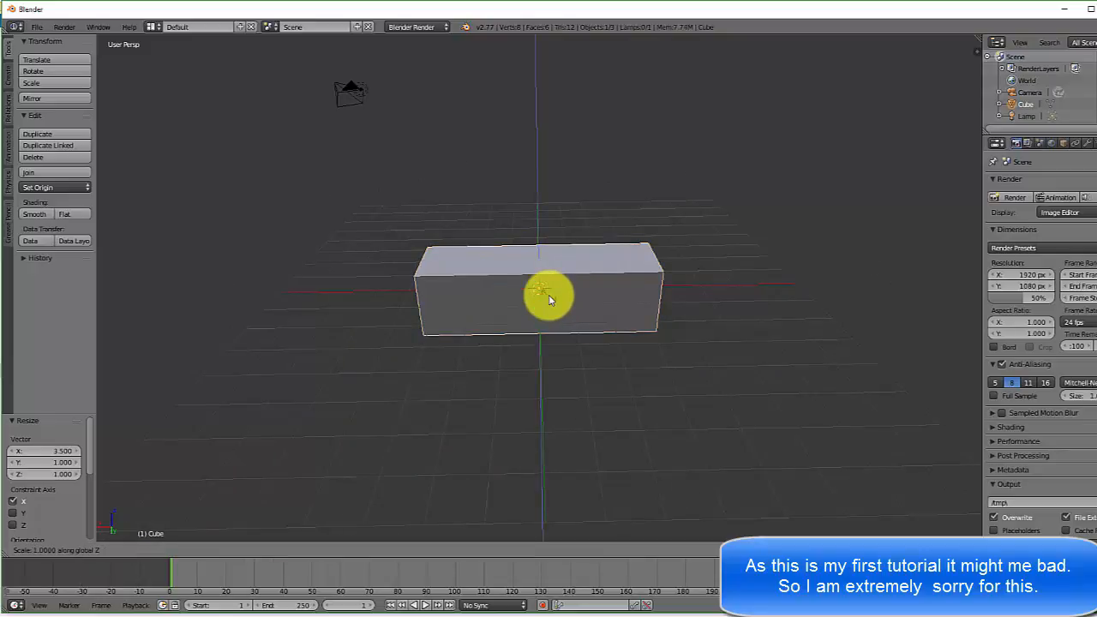
{"action": "type", "text": ".2"}
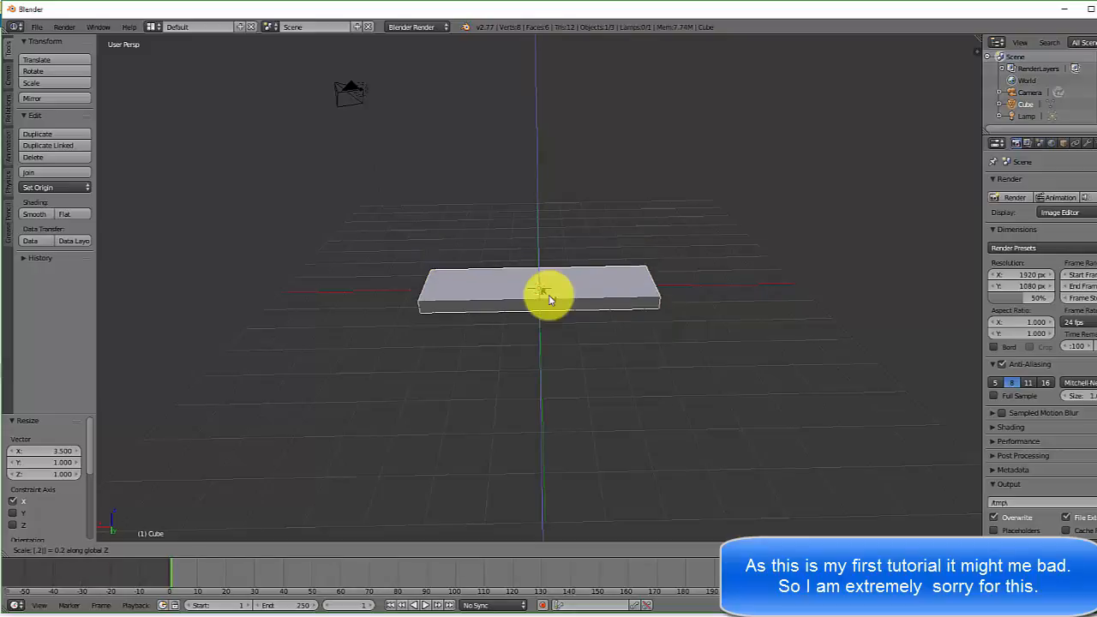
{"action": "key", "text": "Return"}
Switch the flattened block from Object Mode to Edit Mode.
{"action": "scroll", "coordinate": [549, 300], "scroll_direction": "up", "scroll_amount": 3}
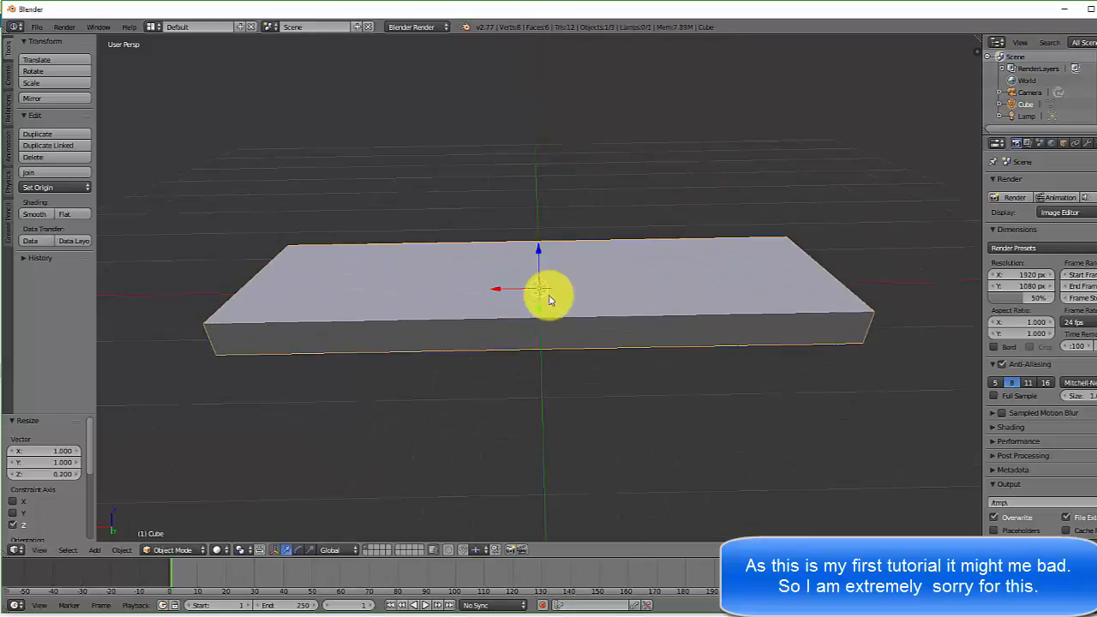
{"action": "middle_click_drag", "start_coordinate": [580, 301], "coordinate": [641, 321]}
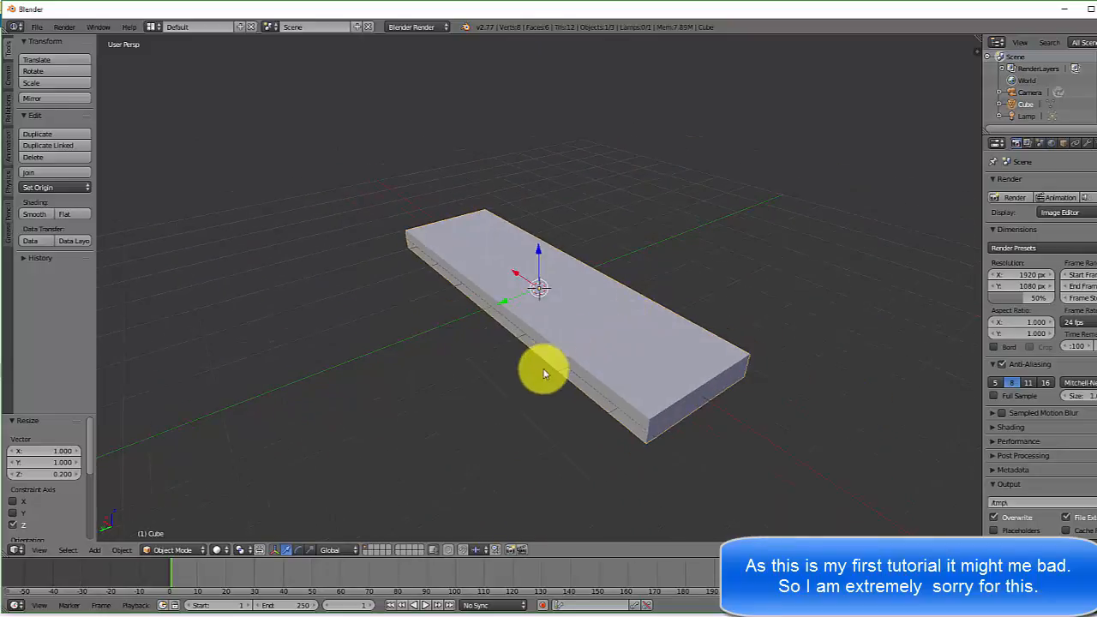
{"action": "middle_click_drag", "start_coordinate": [556, 374], "coordinate": [420, 450]}
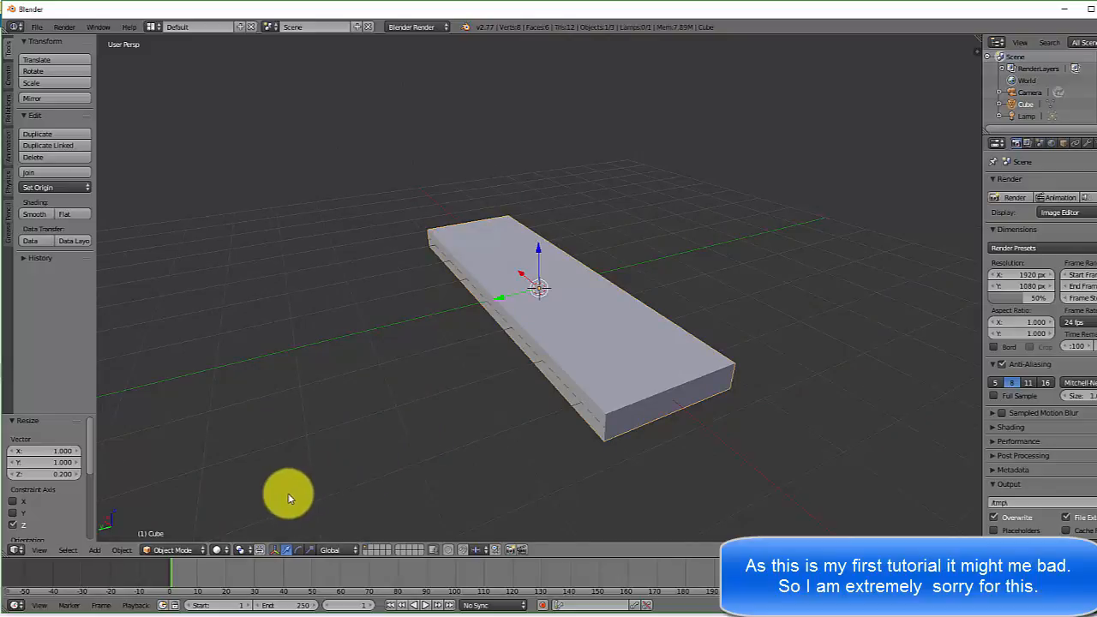
{"action": "left_click", "coordinate": [203, 550]}
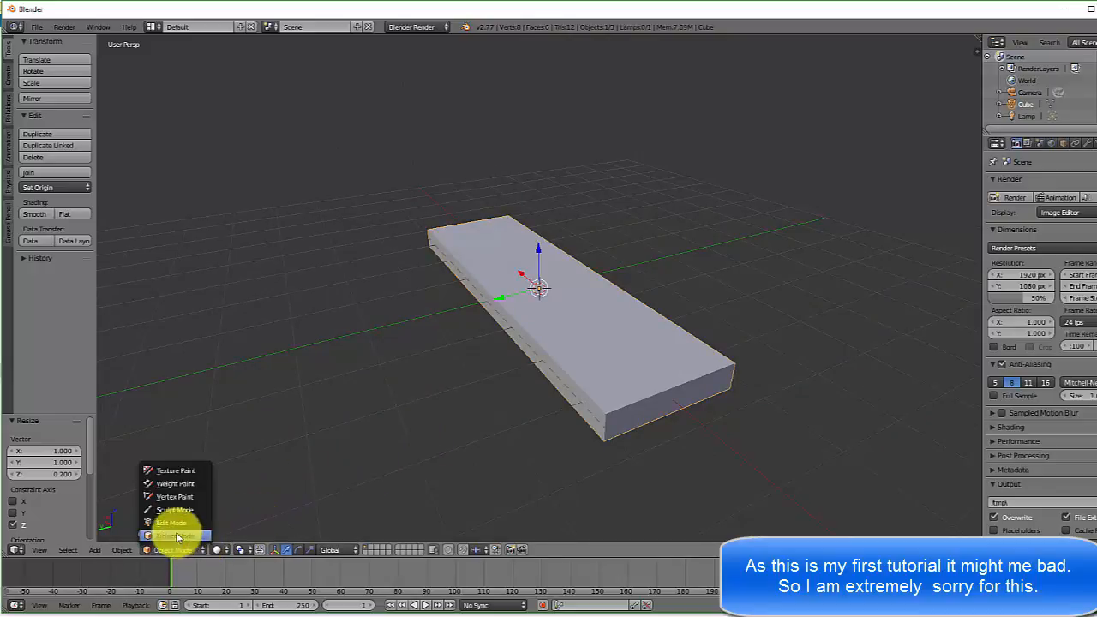
{"action": "left_click", "coordinate": [175, 521]}
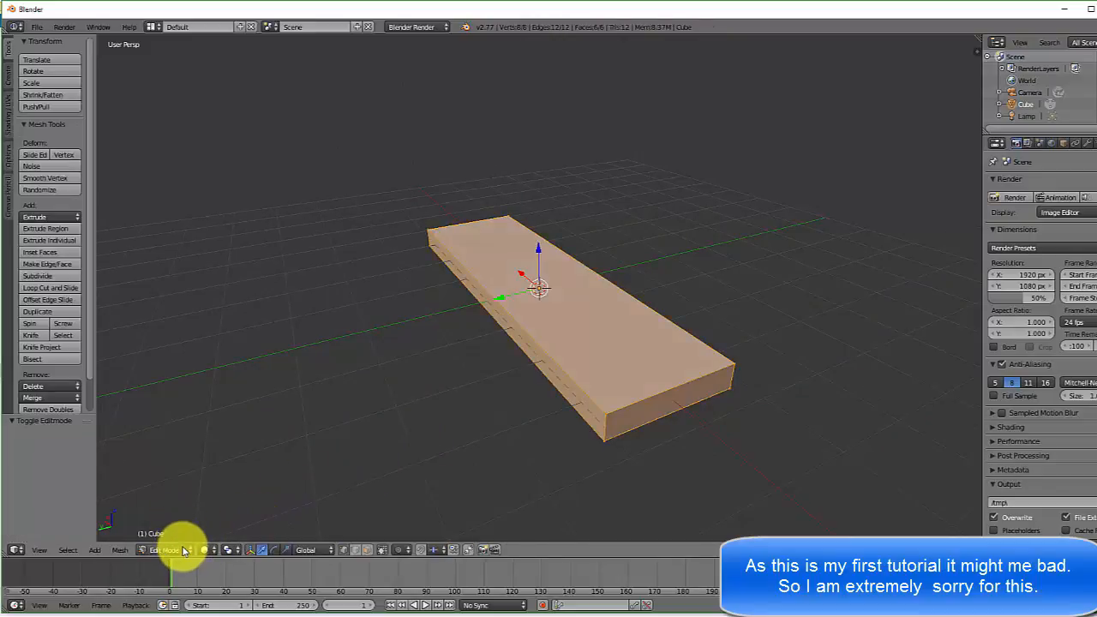
{"action": "key", "text": "Tab"}
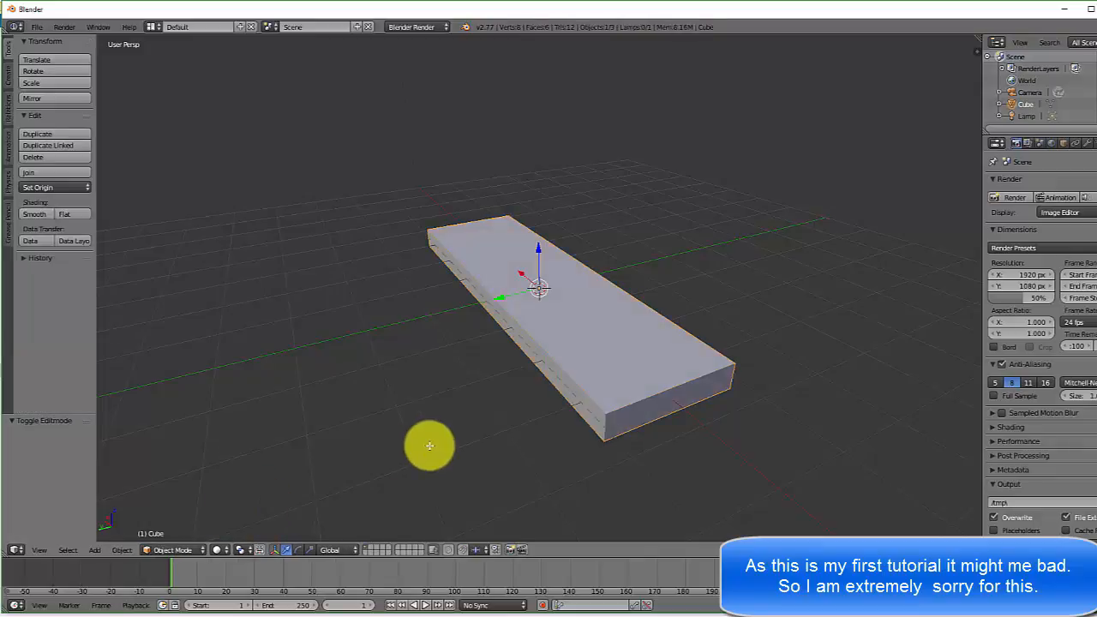
{"action": "key", "text": "Tab"}
{"action": "key", "text": "Tab"}
{"action": "key", "text": "Tab"}
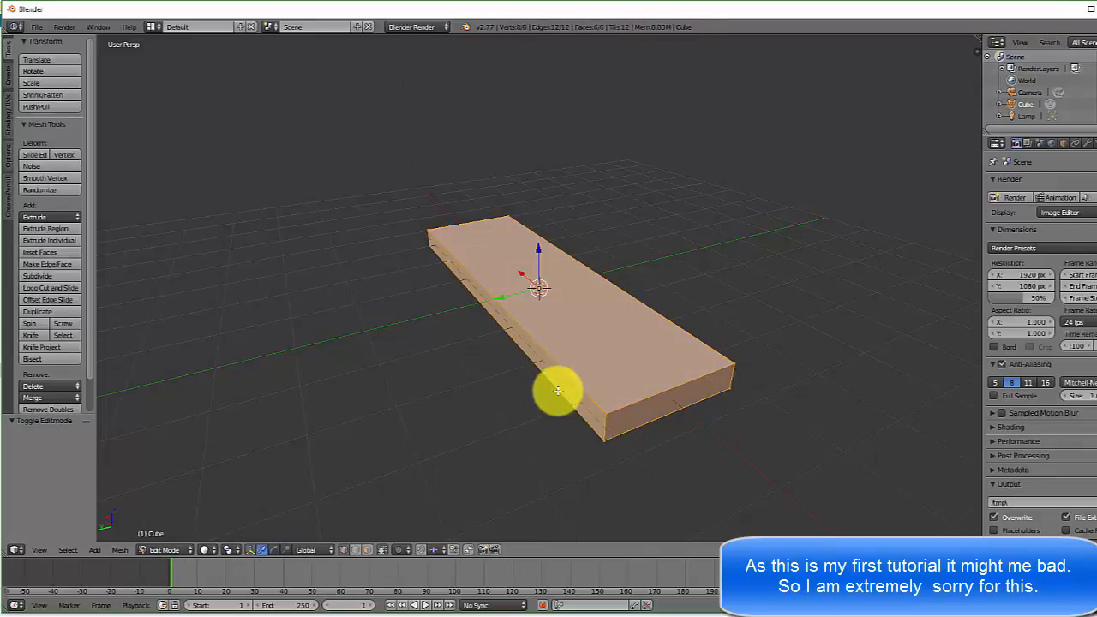
Clear the mesh selection and select the four corner vertices of the block's top face.
{"action": "key", "text": "a"}
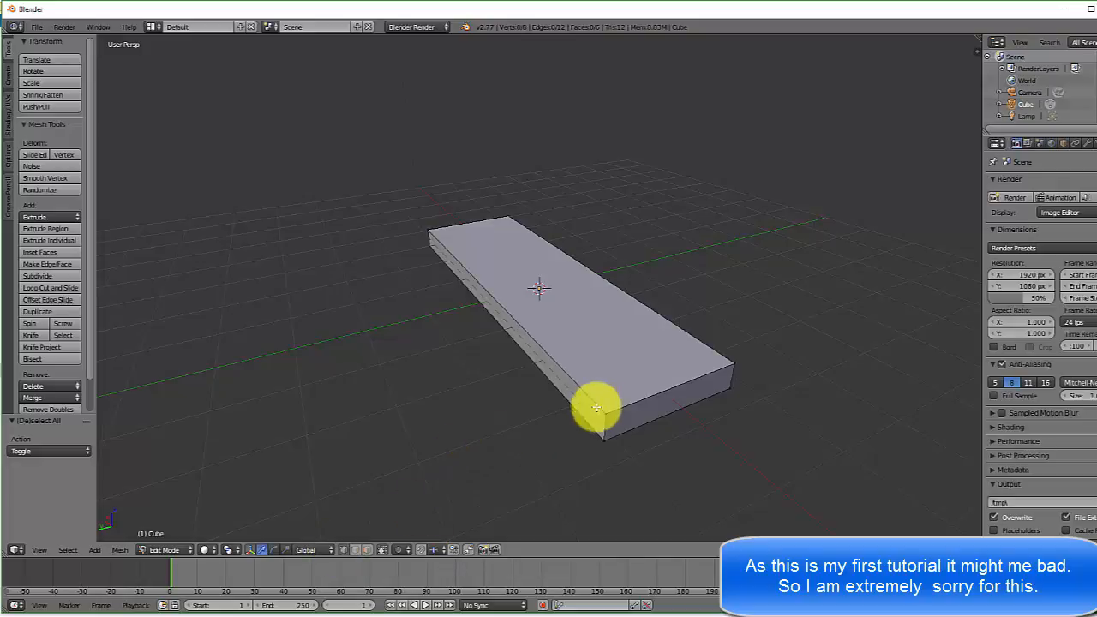
{"action": "right_click", "coordinate": [604, 413]}
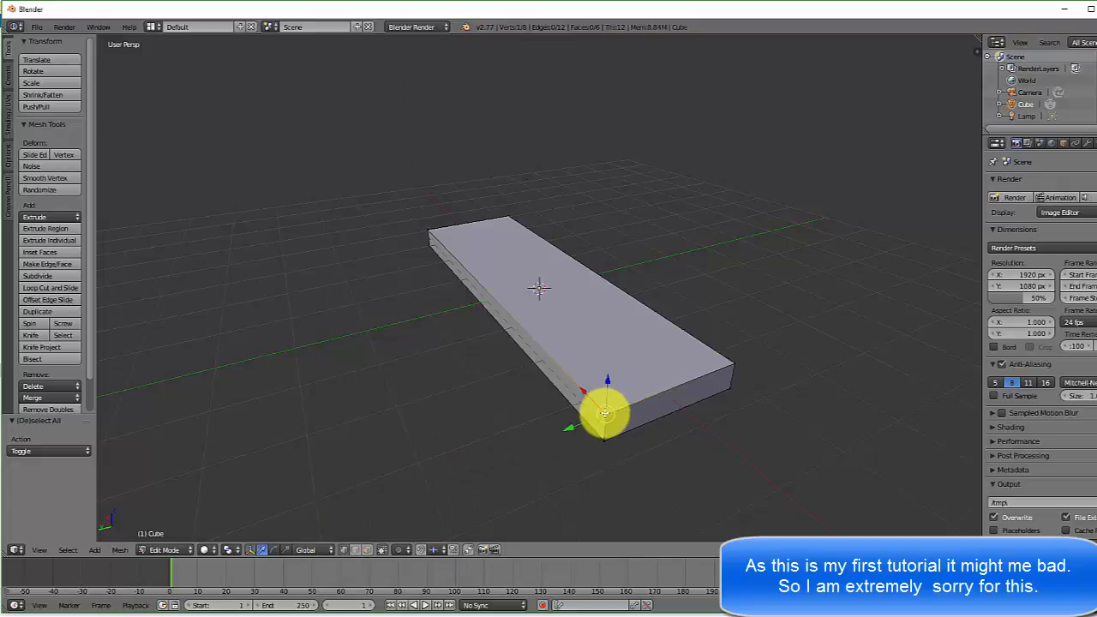
{"action": "right_click", "coordinate": [732, 367], "text": "shift"}
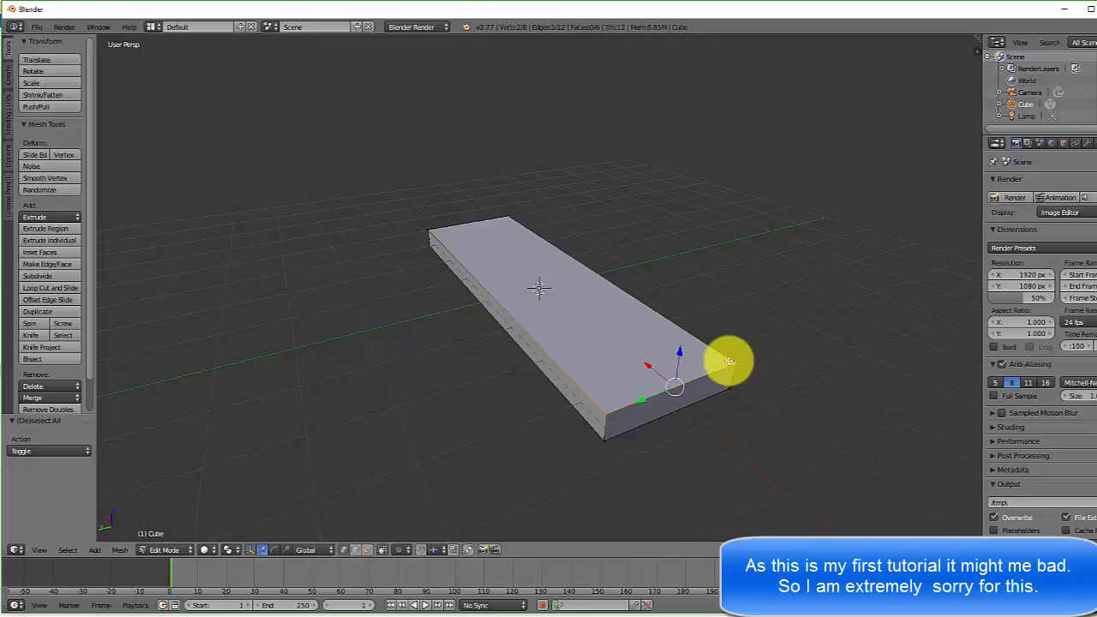
{"action": "right_click", "coordinate": [429, 231], "text": "shift"}
{"action": "right_click", "coordinate": [506, 216], "text": "shift"}
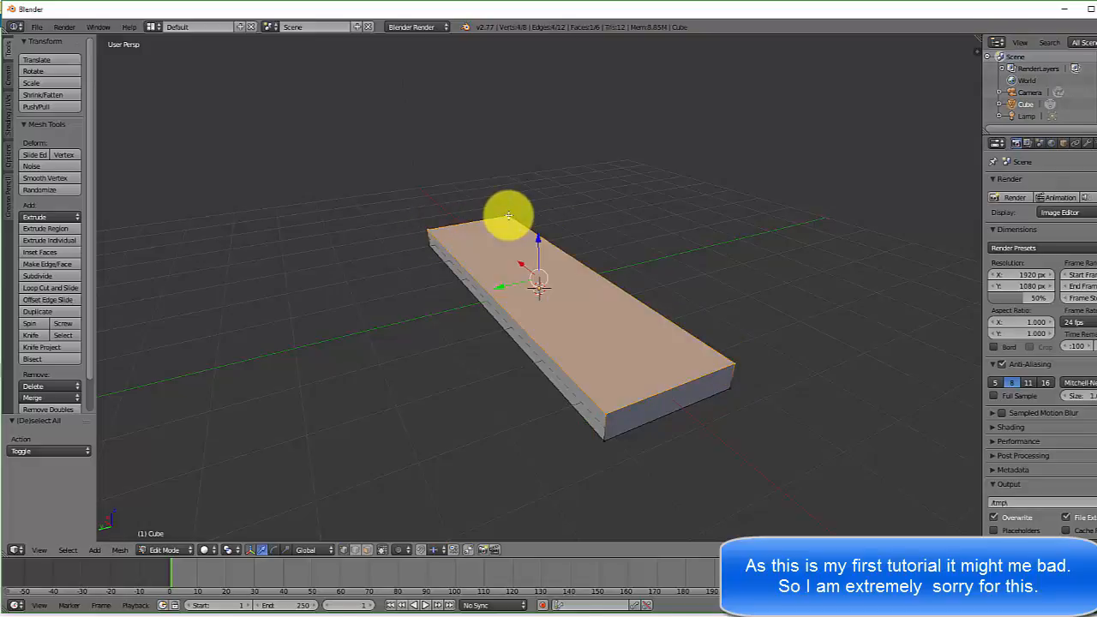
{"action": "middle_click_drag", "start_coordinate": [505, 217], "coordinate": [497, 368]}
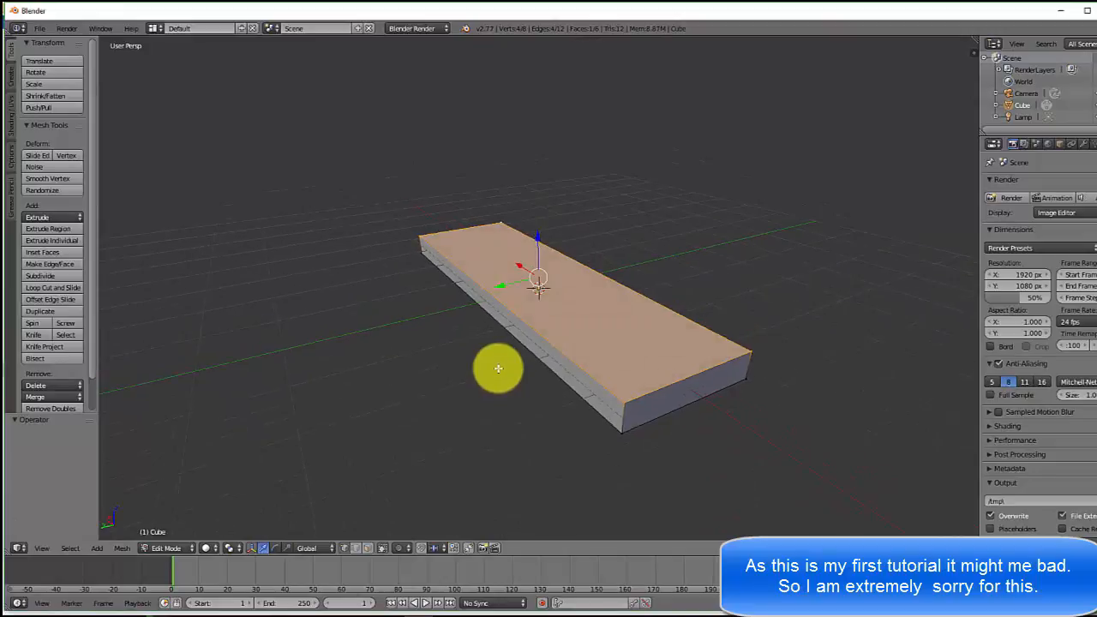
{"action": "key", "text": "e"}
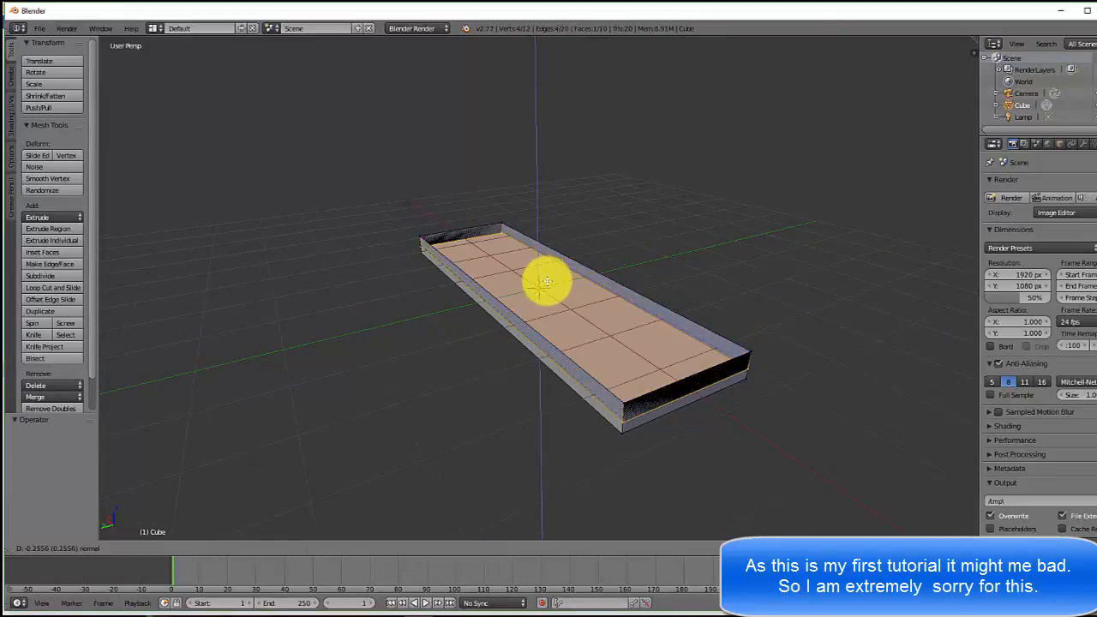
{"action": "key", "text": "z"}
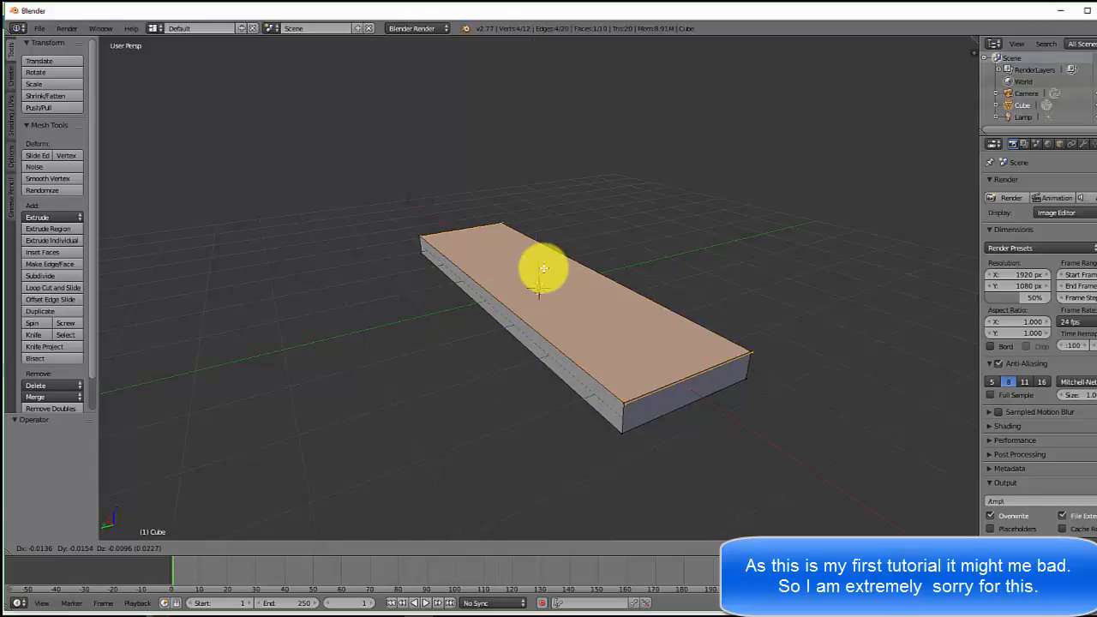
{"action": "key", "text": "Escape"}
{"action": "key", "text": "ctrl+z"}
Extrude the top face in place with zero offset and scale the new face by 0.9 along the X axis.
{"action": "key", "text": "e"}
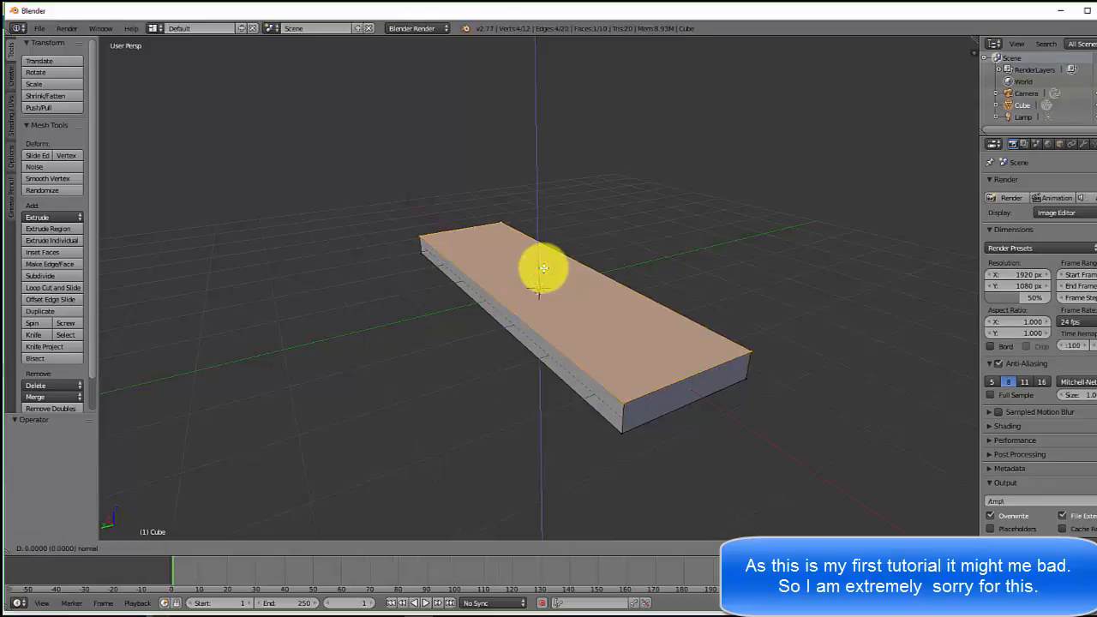
{"action": "left_click", "coordinate": [543, 268]}
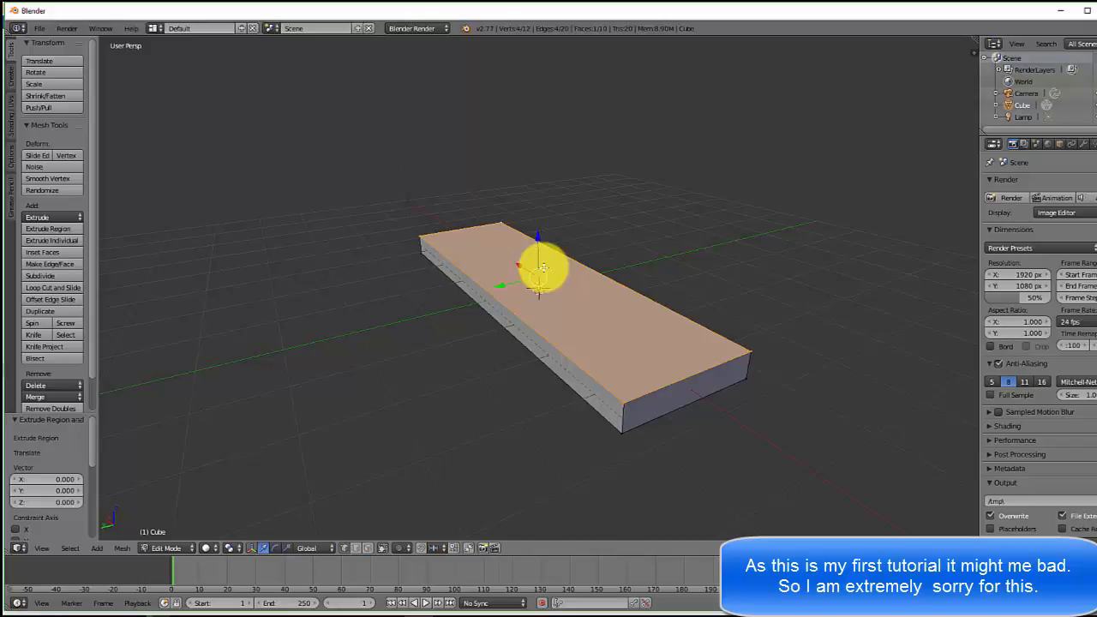
{"action": "key", "text": "s"}
{"action": "key", "text": "x"}
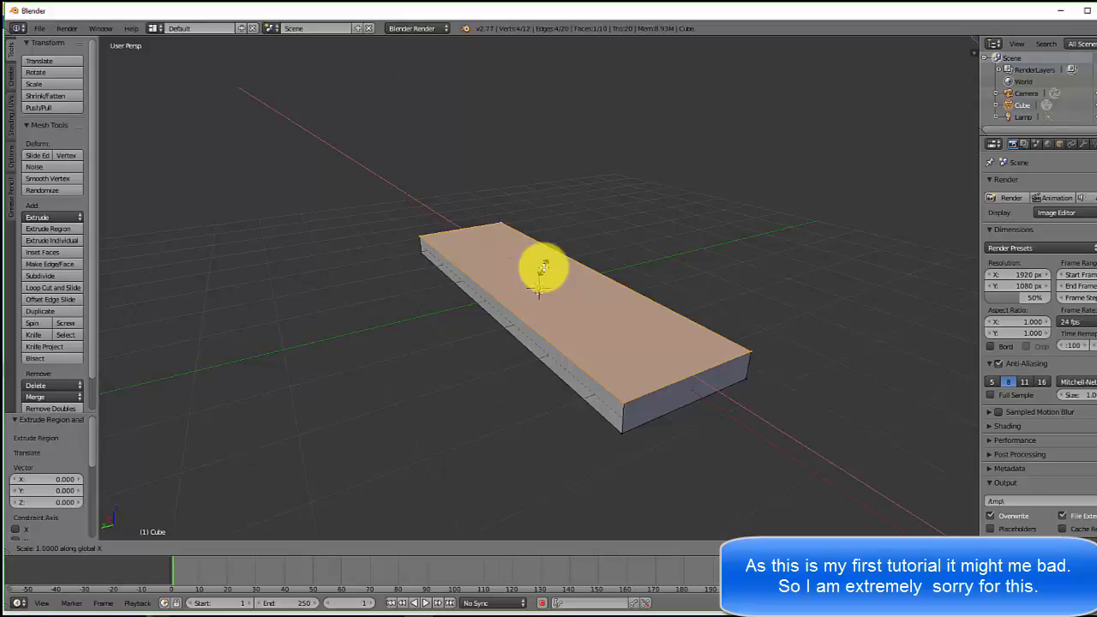
{"action": "type", "text": ".9"}
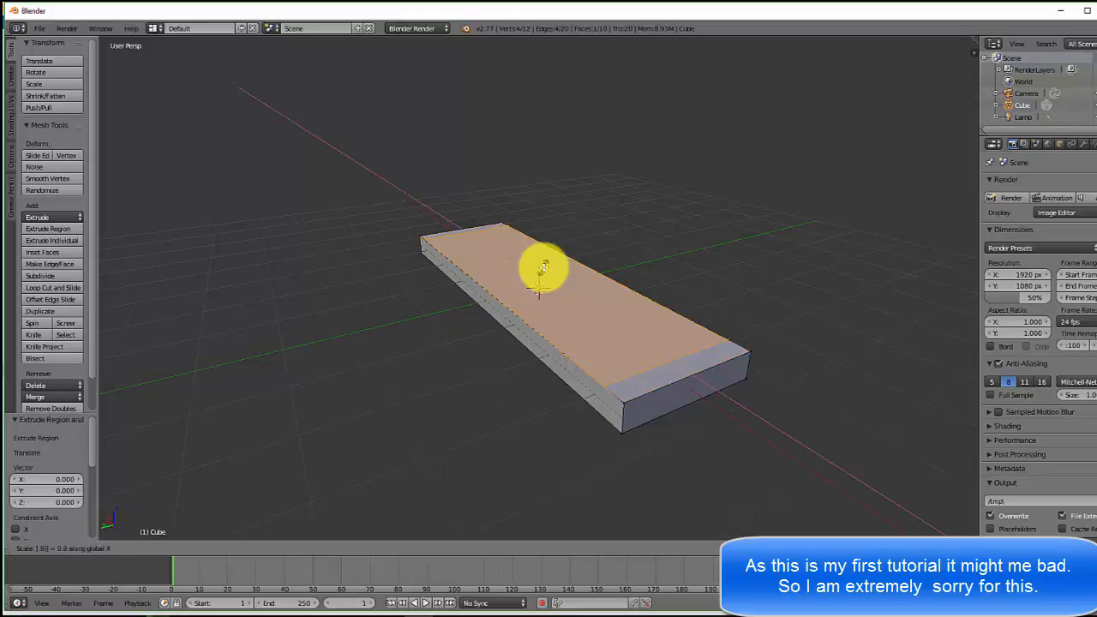
{"action": "key", "text": "Return"}
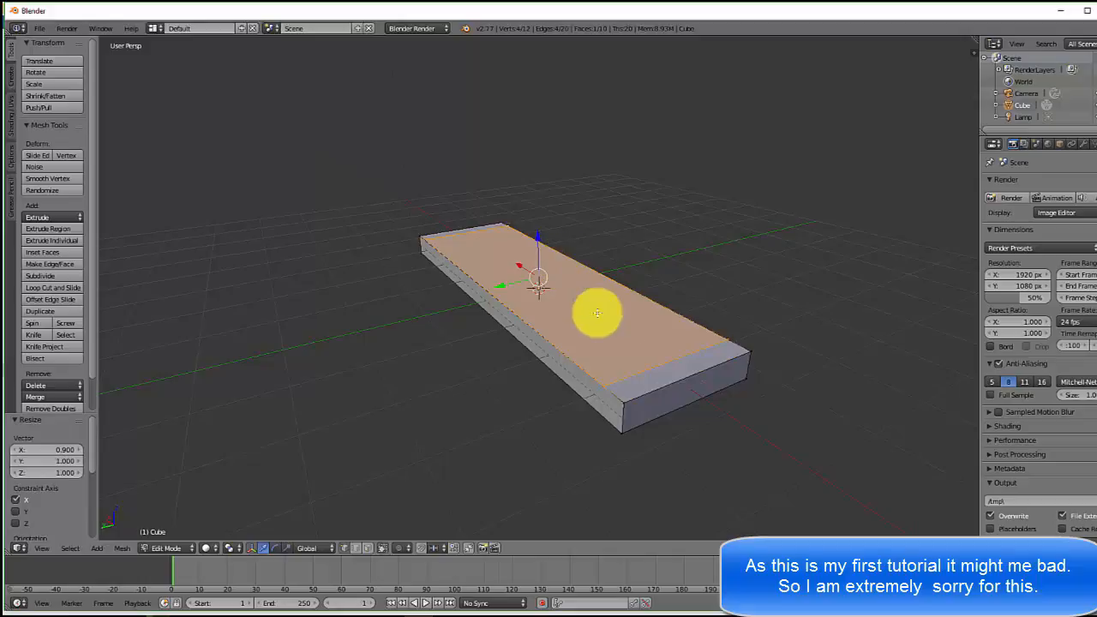
Scale the inner top face by 0.8 along the Y axis.
{"action": "mouse_move", "coordinate": [594, 311]}
{"action": "middle_mouse_down"}
{"action": "mouse_move", "coordinate": [574, 356]}
{"action": "mouse_move", "coordinate": [614, 346]}
{"action": "mouse_move", "coordinate": [611, 326]}
{"action": "mouse_move", "coordinate": [599, 330]}
{"action": "middle_mouse_up"}
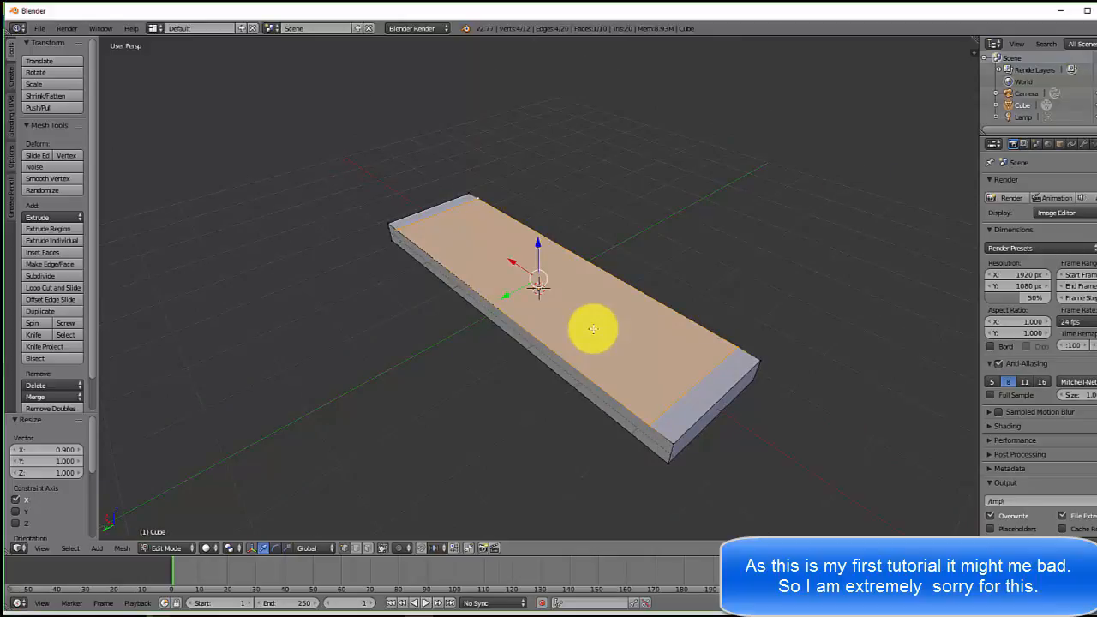
{"action": "key", "text": "s"}
{"action": "type", "text": "y"}
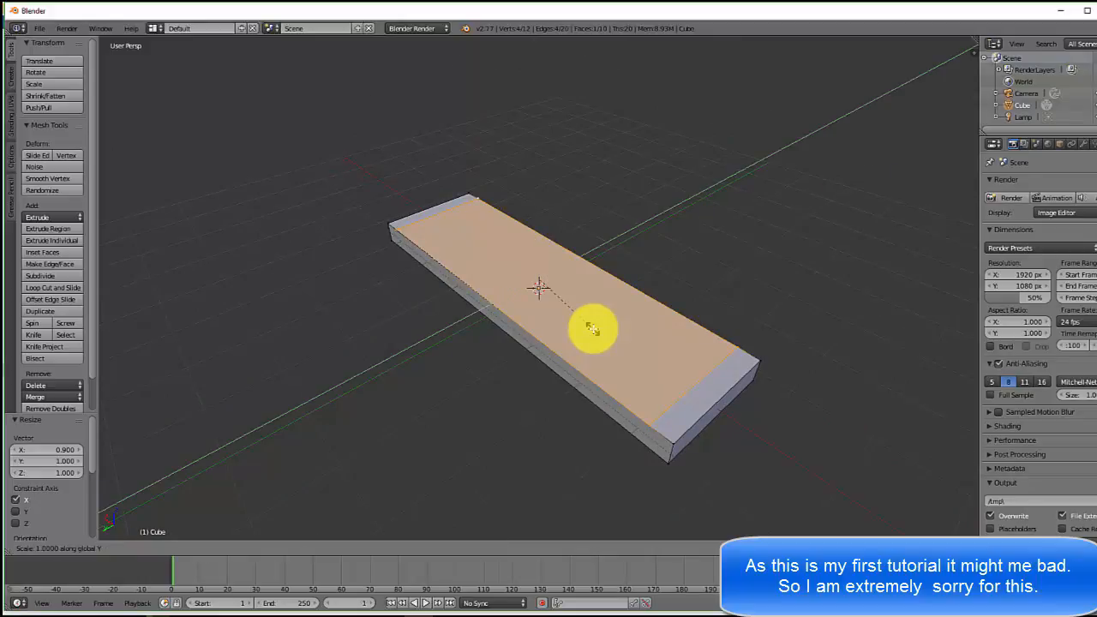
{"action": "type", "text": ".8"}
{"action": "key", "text": "Return"}
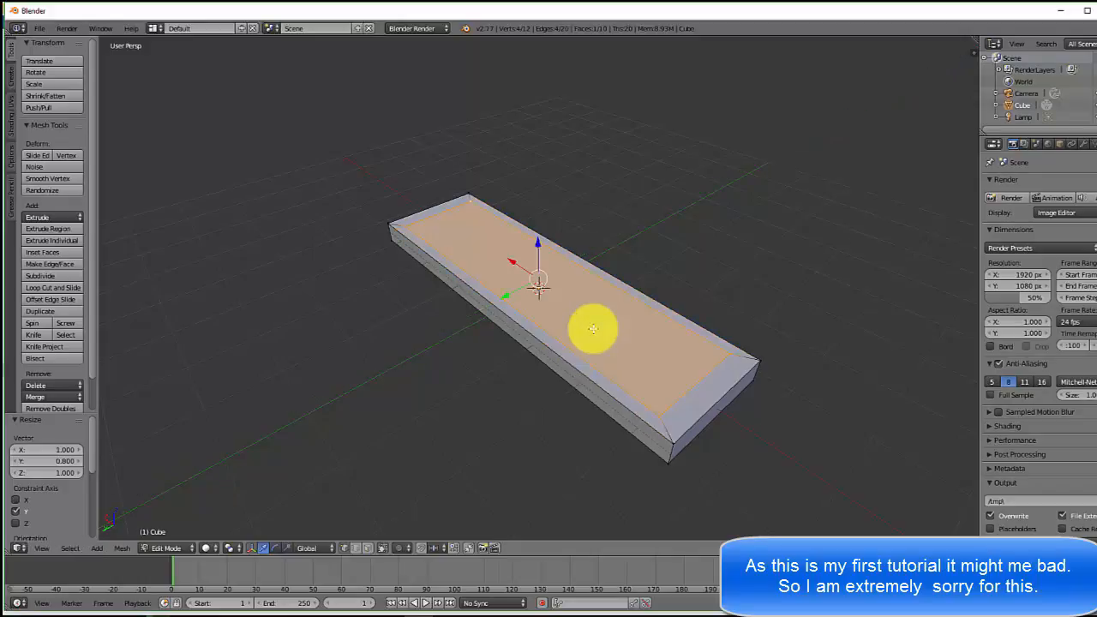
Extrude the inner top face by -0.2 along its normal to form a recessed tray.
{"action": "middle_click_drag", "start_coordinate": [592, 372], "coordinate": [563, 342]}
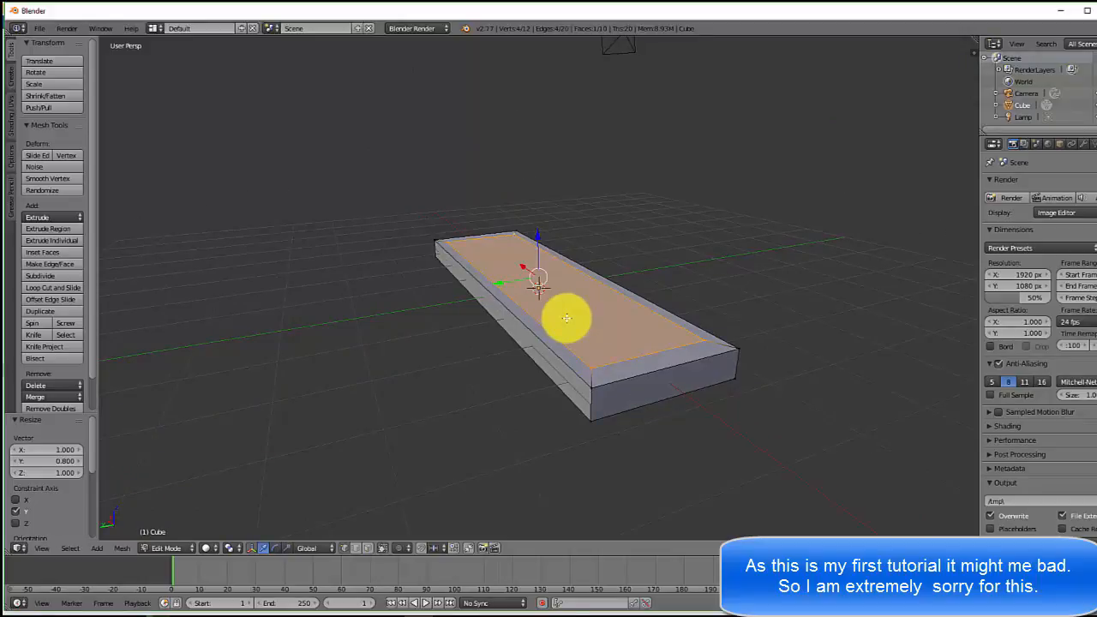
{"action": "key", "text": "e"}
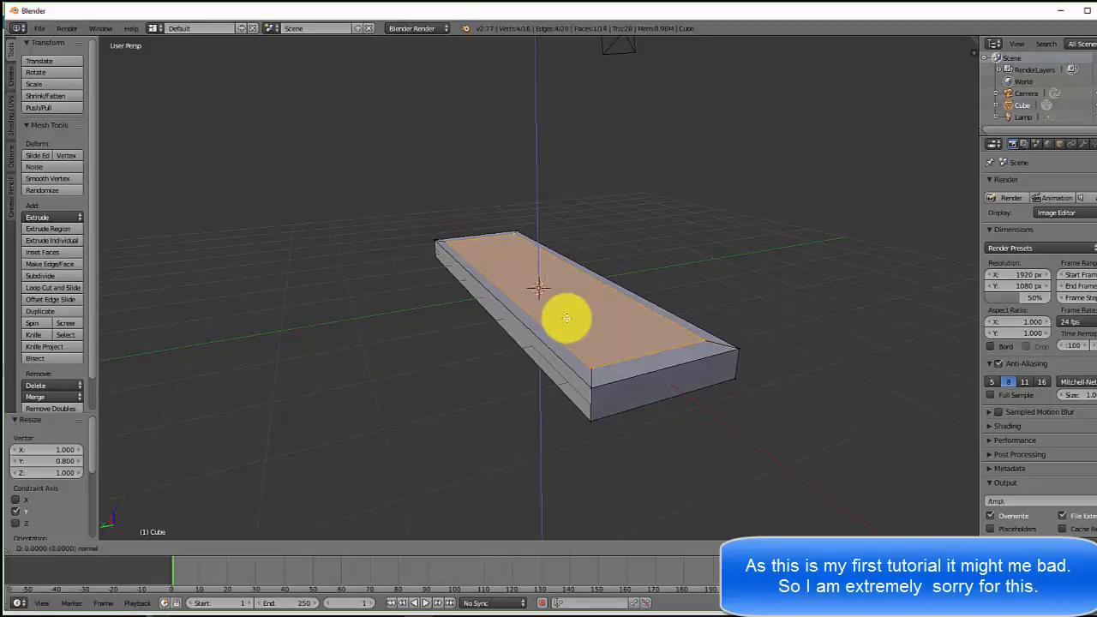
{"action": "type", "text": ".2"}
{"action": "key", "text": "BackSpace"}
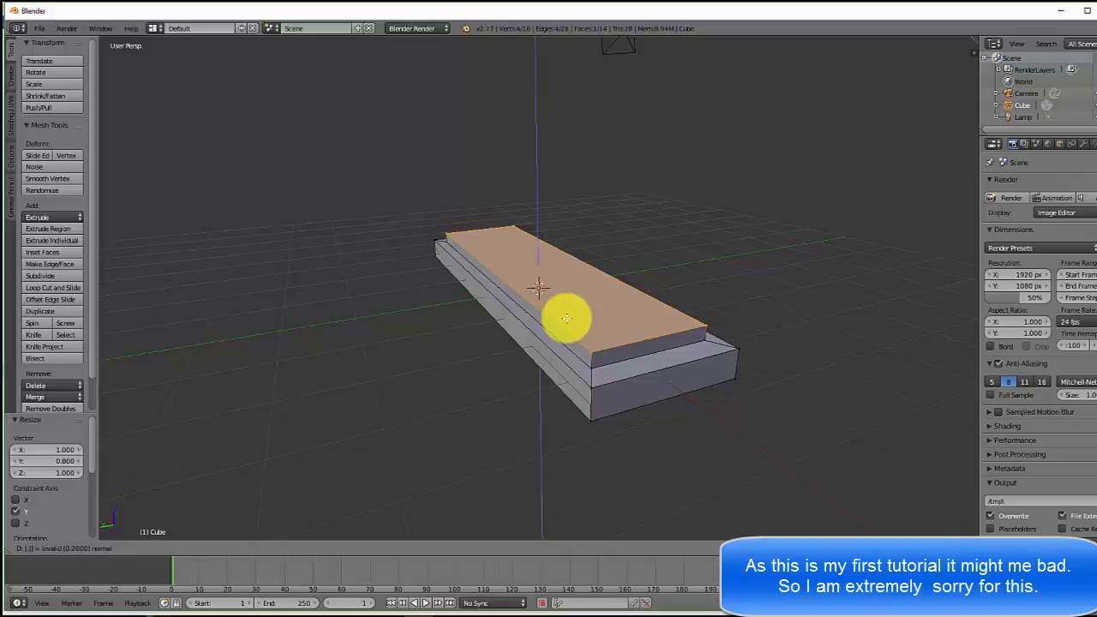
{"action": "key", "text": "BackSpace"}
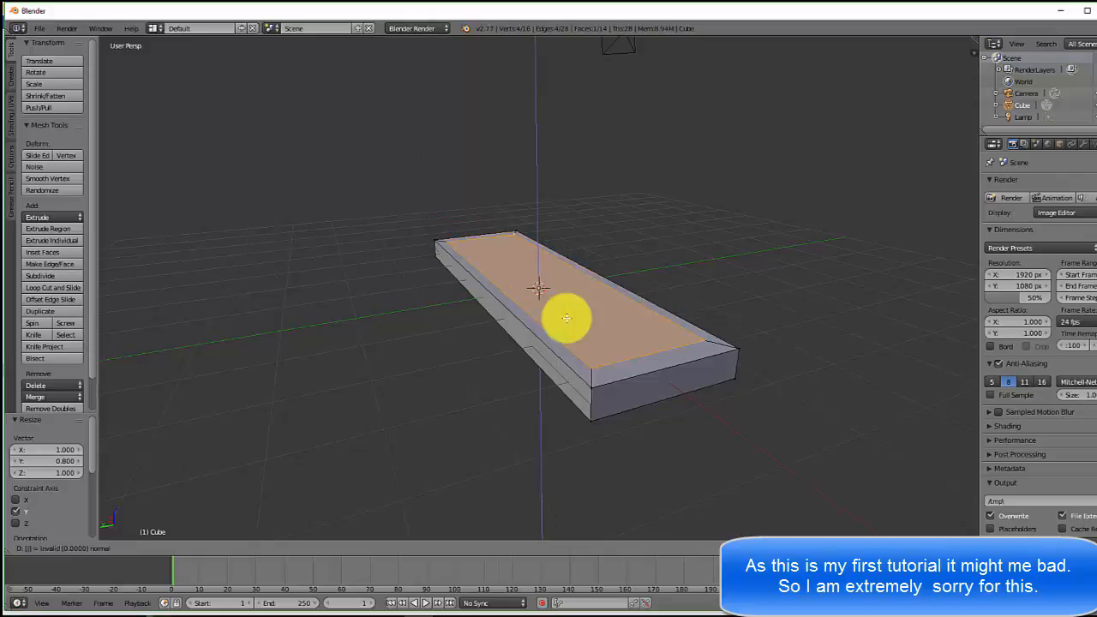
{"action": "type", "text": "-.2"}
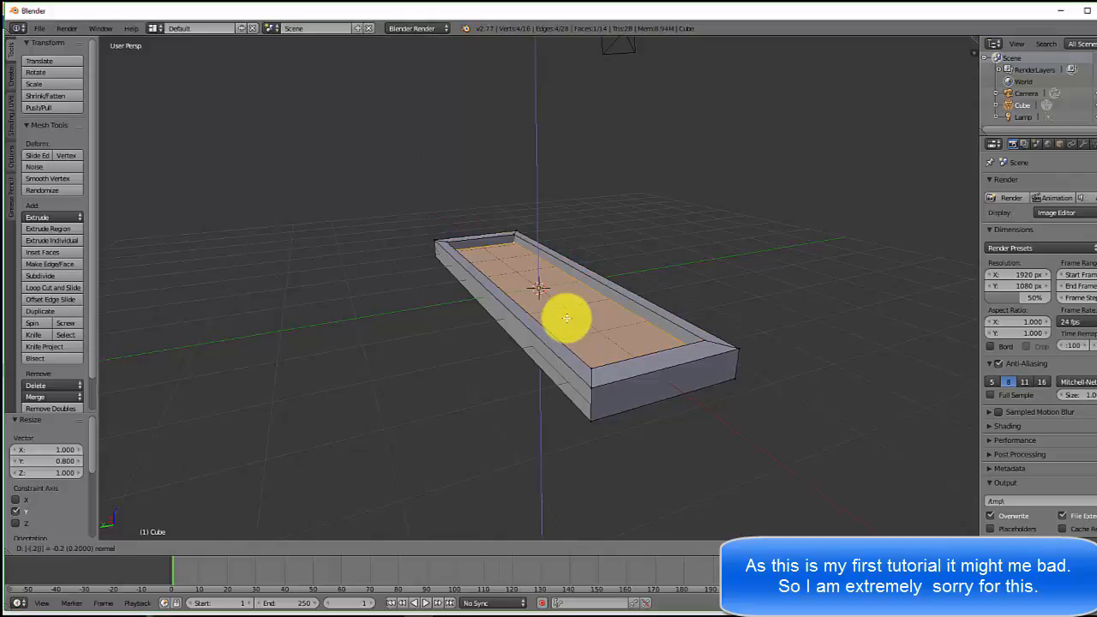
{"action": "key", "text": "Return"}
Add two lengthwise loop cuts to the tray and slide one close to each long outer side.
{"action": "middle_click_drag", "start_coordinate": [607, 321], "coordinate": [566, 320]}
{"action": "middle_click_drag", "start_coordinate": [590, 374], "coordinate": [571, 350]}
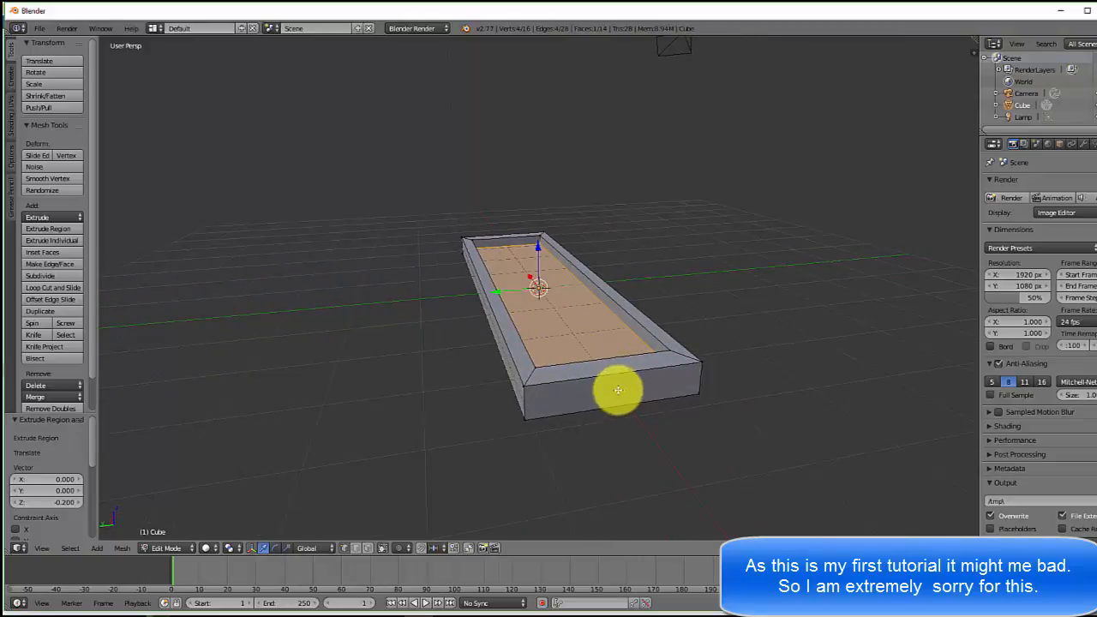
{"action": "key", "text": "ctrl+r"}
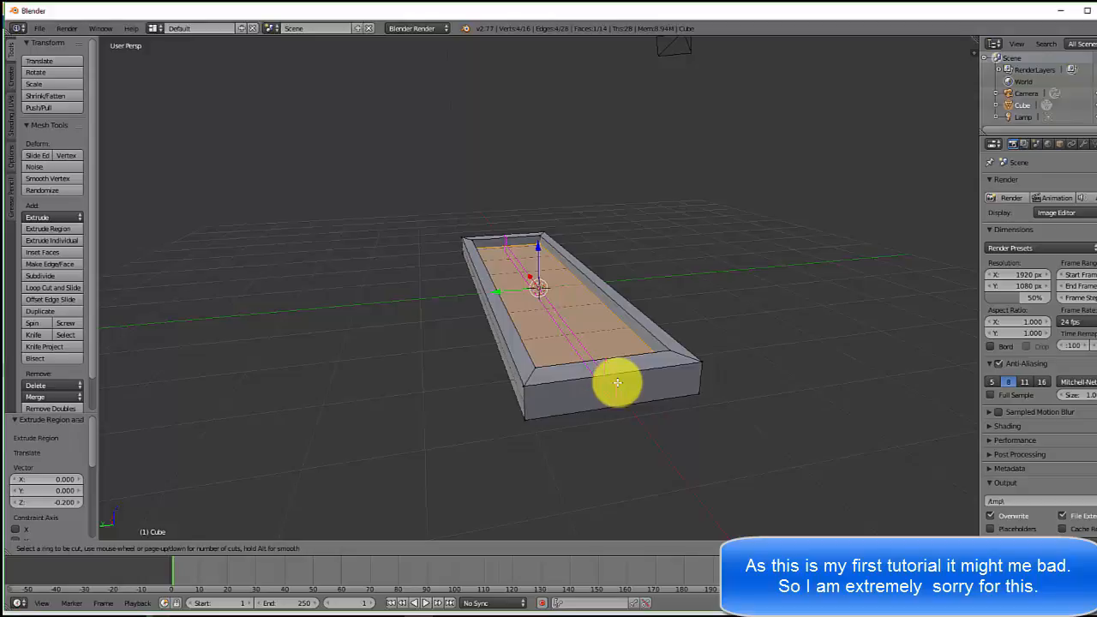
{"action": "left_click", "coordinate": [616, 382]}
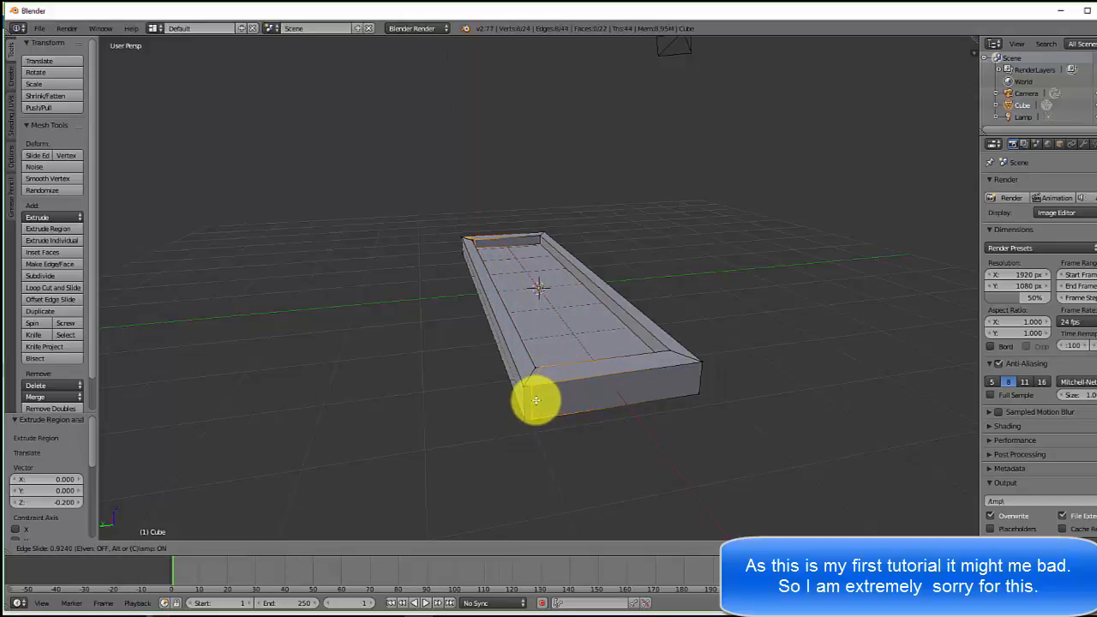
{"action": "left_click", "coordinate": [535, 400]}
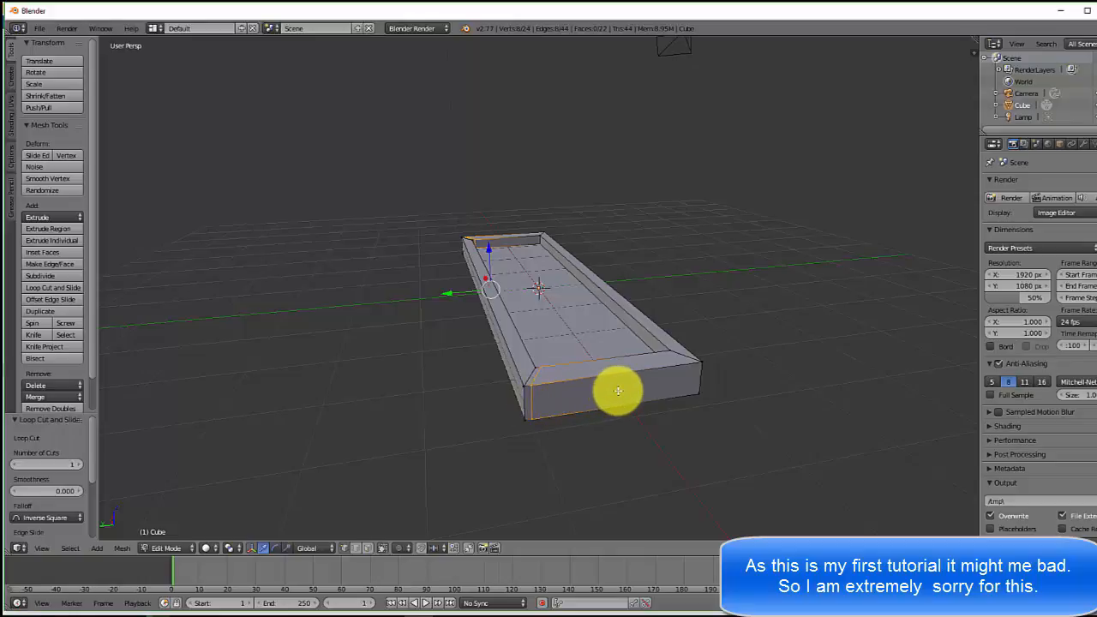
{"action": "key", "text": "ctrl+r"}
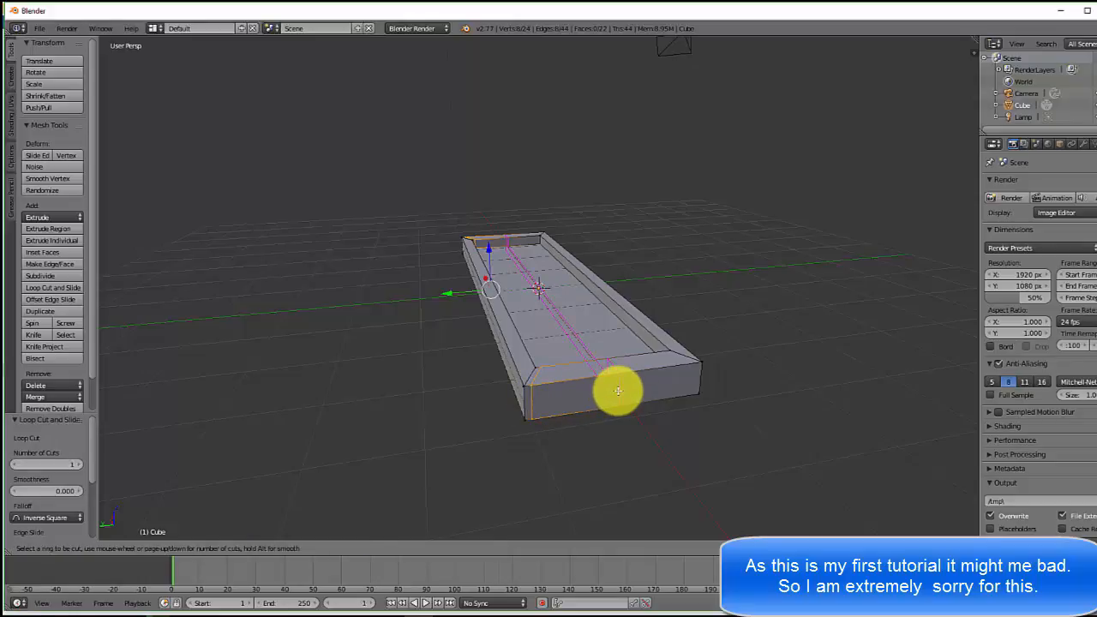
{"action": "left_click", "coordinate": [617, 391]}
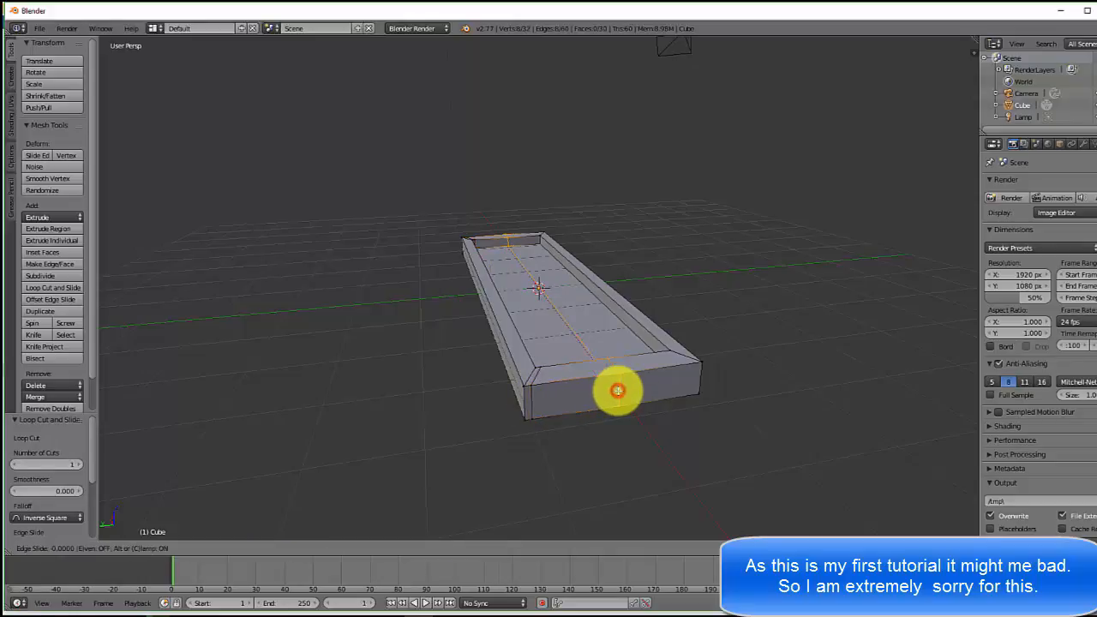
{"action": "left_click", "coordinate": [690, 385]}
Add two crosswise loop cuts to the tray and slide one close to each short end.
{"action": "middle_click_drag", "start_coordinate": [582, 384], "coordinate": [556, 325]}
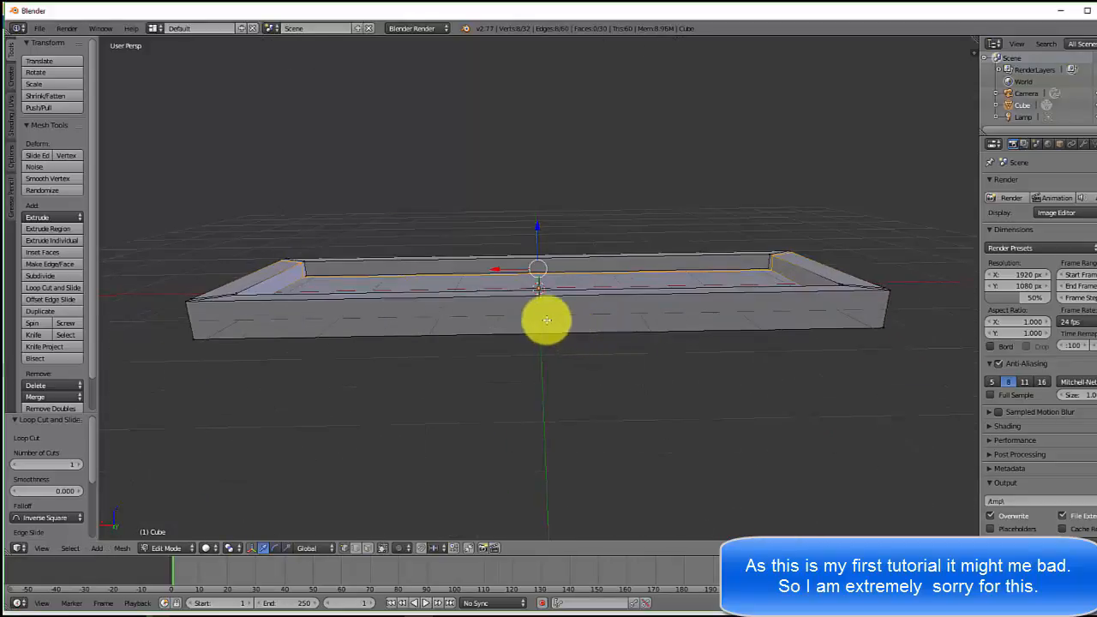
{"action": "key", "text": "ctrl+r"}
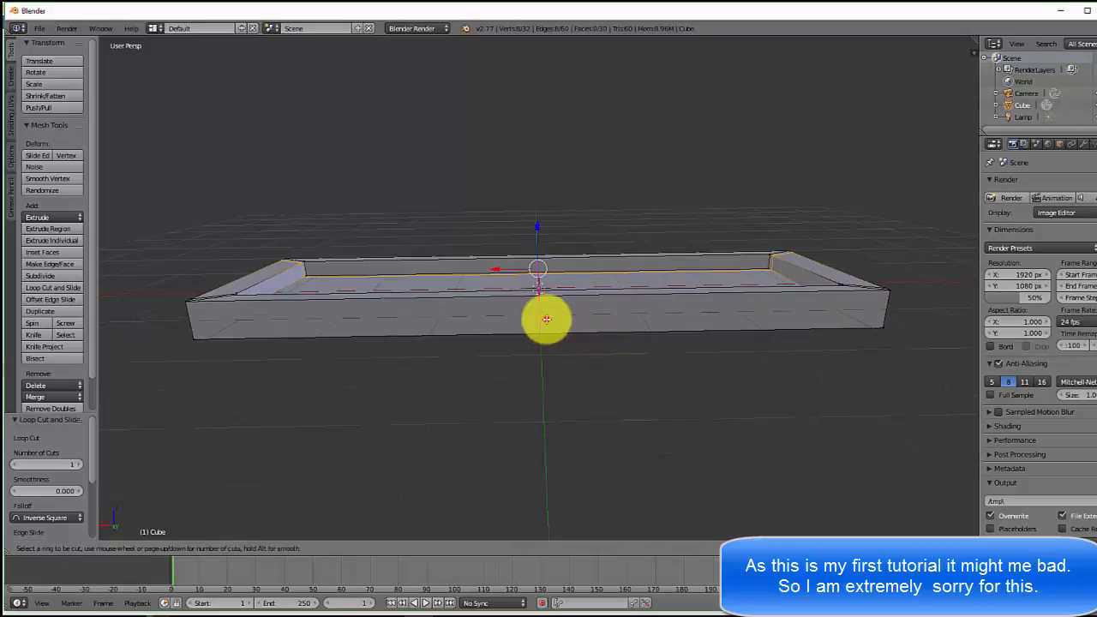
{"action": "left_click", "coordinate": [545, 319]}
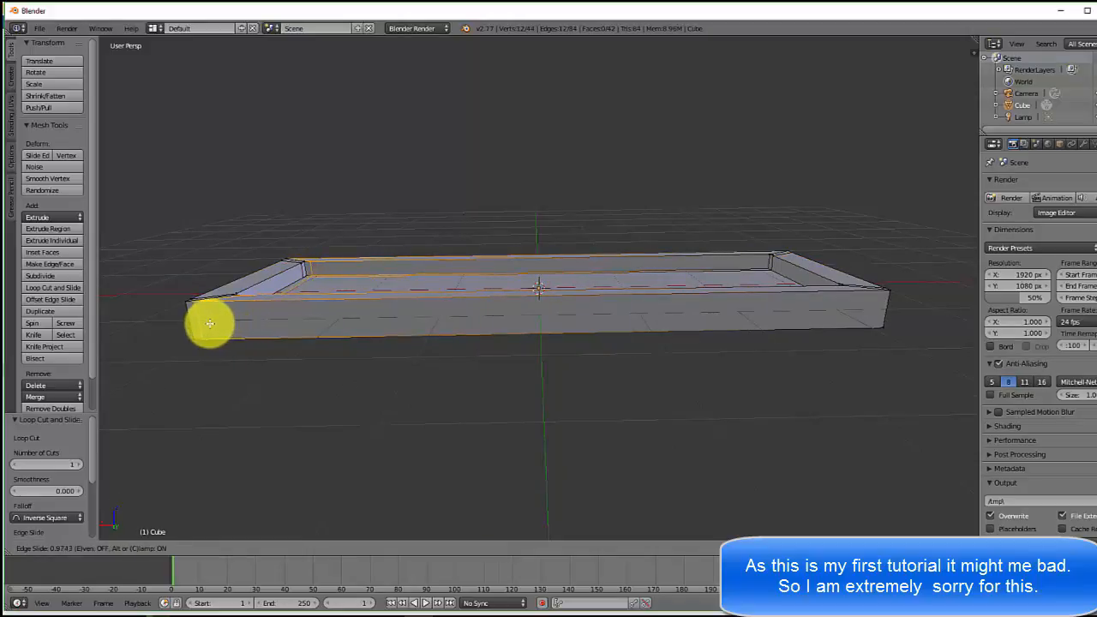
{"action": "left_click", "coordinate": [210, 324]}
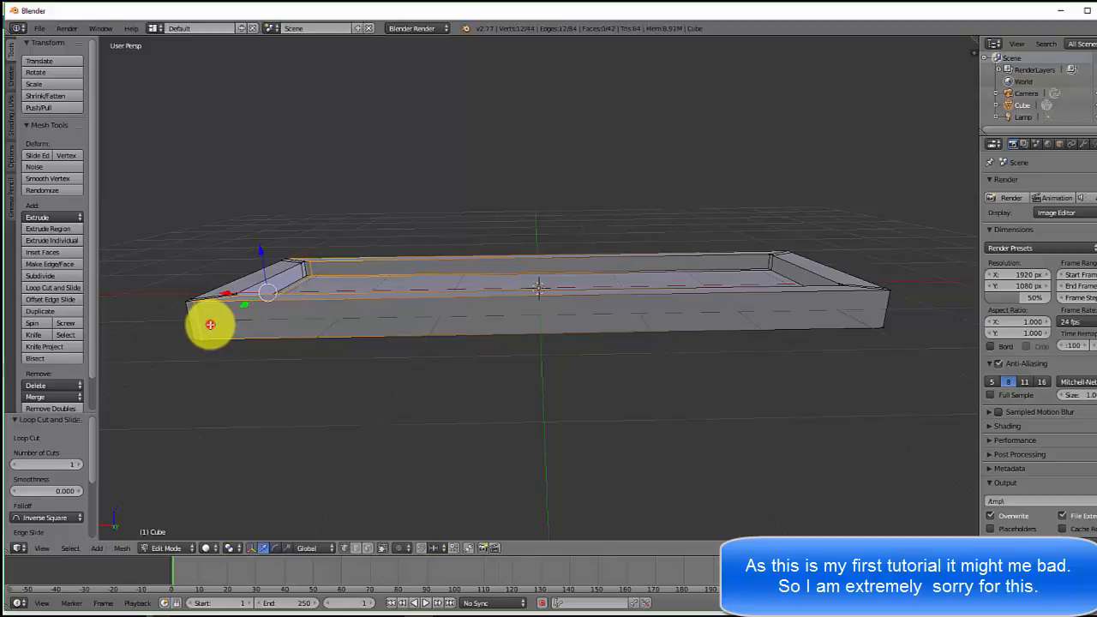
{"action": "middle_click_drag", "start_coordinate": [257, 313], "coordinate": [283, 354]}
{"action": "middle_click_drag", "start_coordinate": [291, 355], "coordinate": [262, 326]}
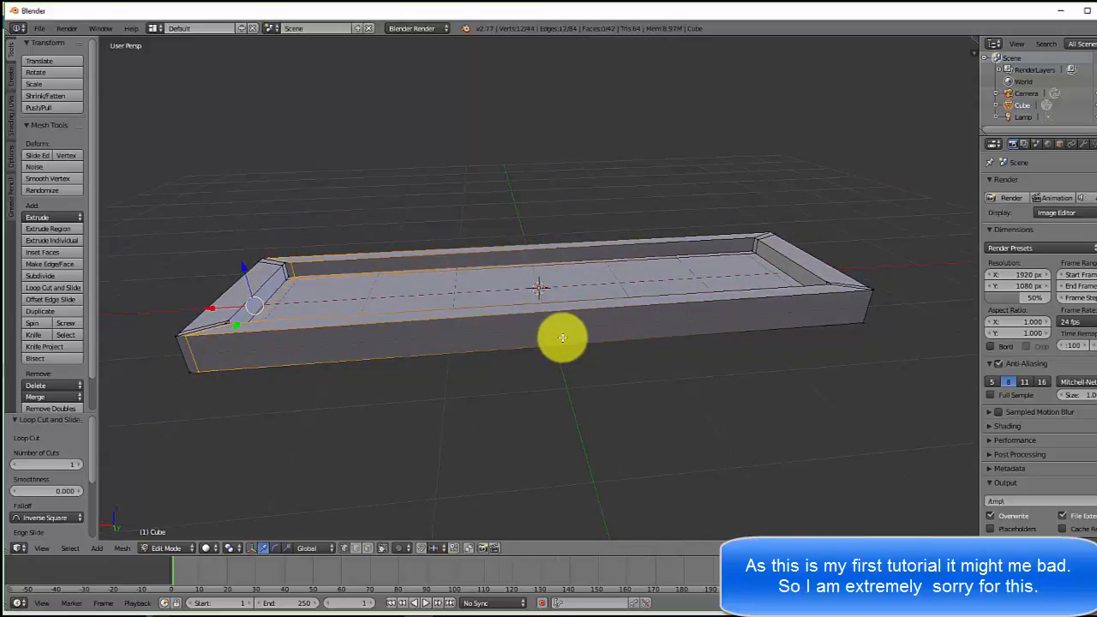
{"action": "key", "text": "g"}
{"action": "key", "text": "g"}
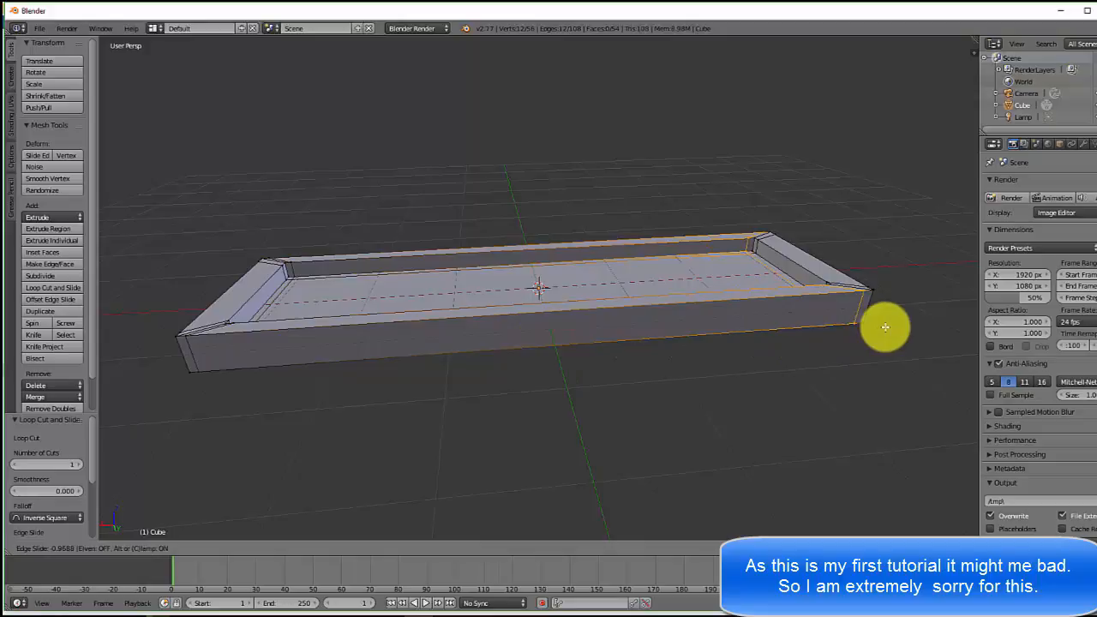
{"action": "left_click", "coordinate": [885, 326]}
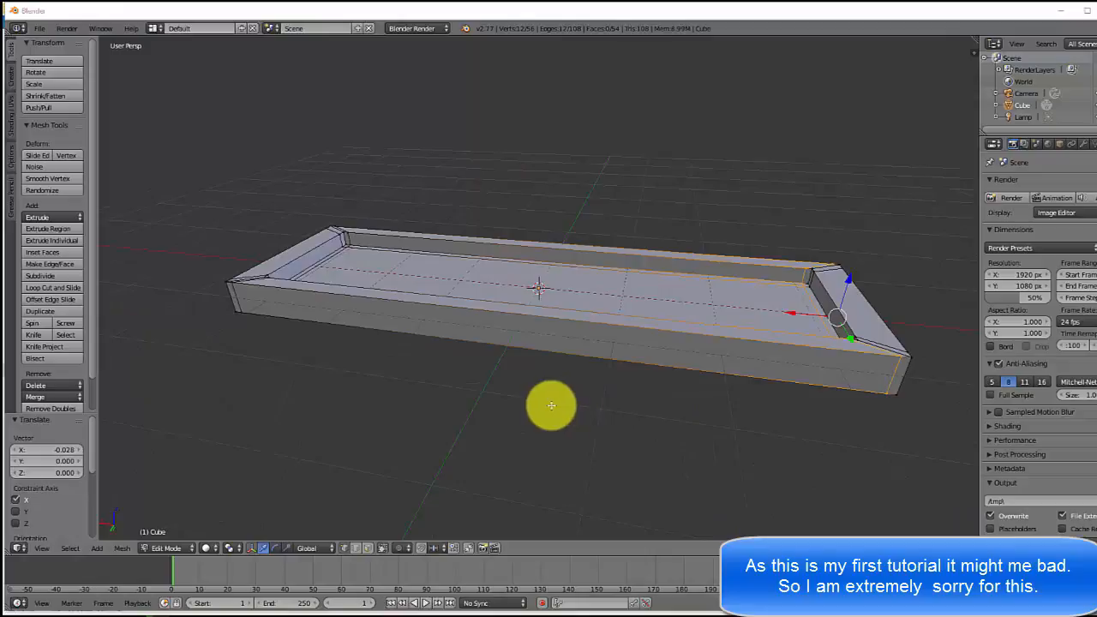
Add a plane at the tray's center and scale it by 3.4 along X and 0.9 along Y.
{"action": "middle_click_drag", "start_coordinate": [514, 385], "coordinate": [538, 380]}
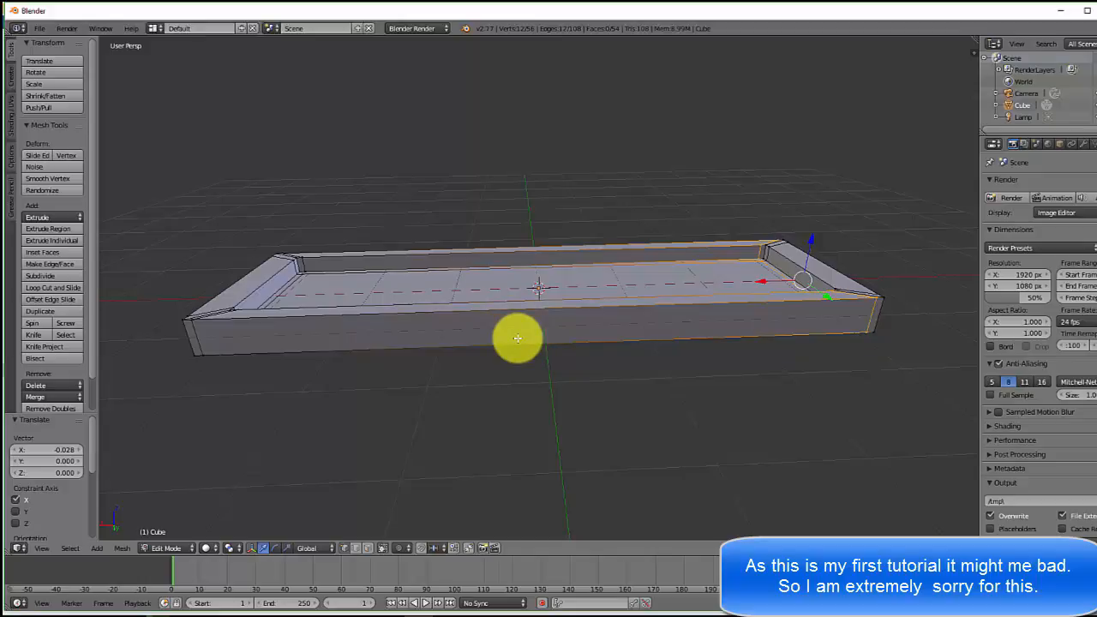
{"action": "key", "text": "shift+a"}
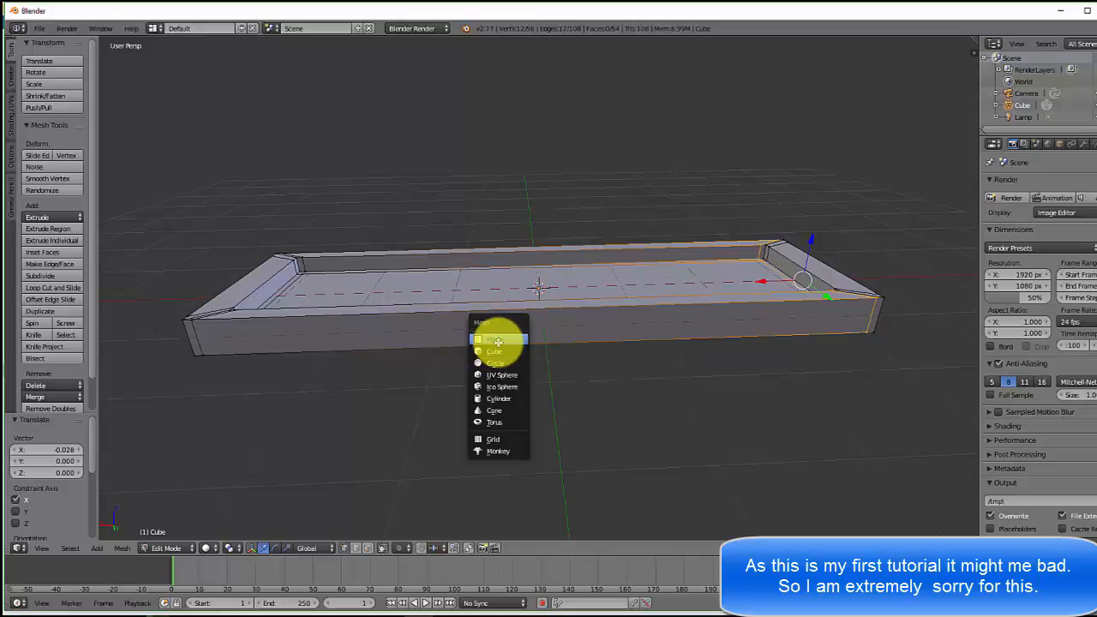
{"action": "left_click", "coordinate": [496, 340]}
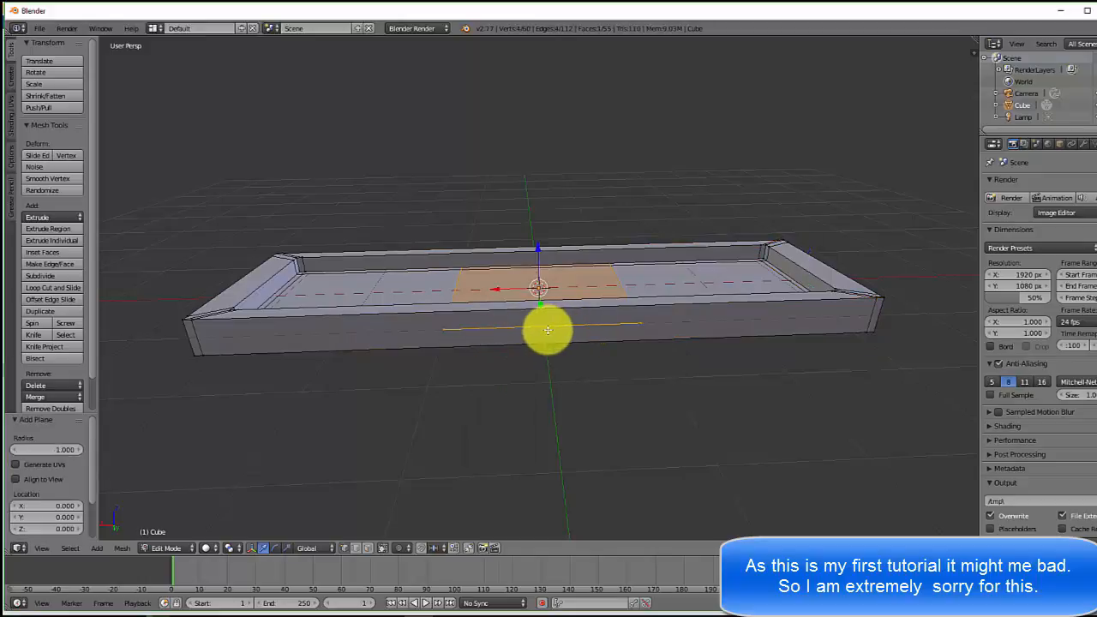
{"action": "key", "text": "s"}
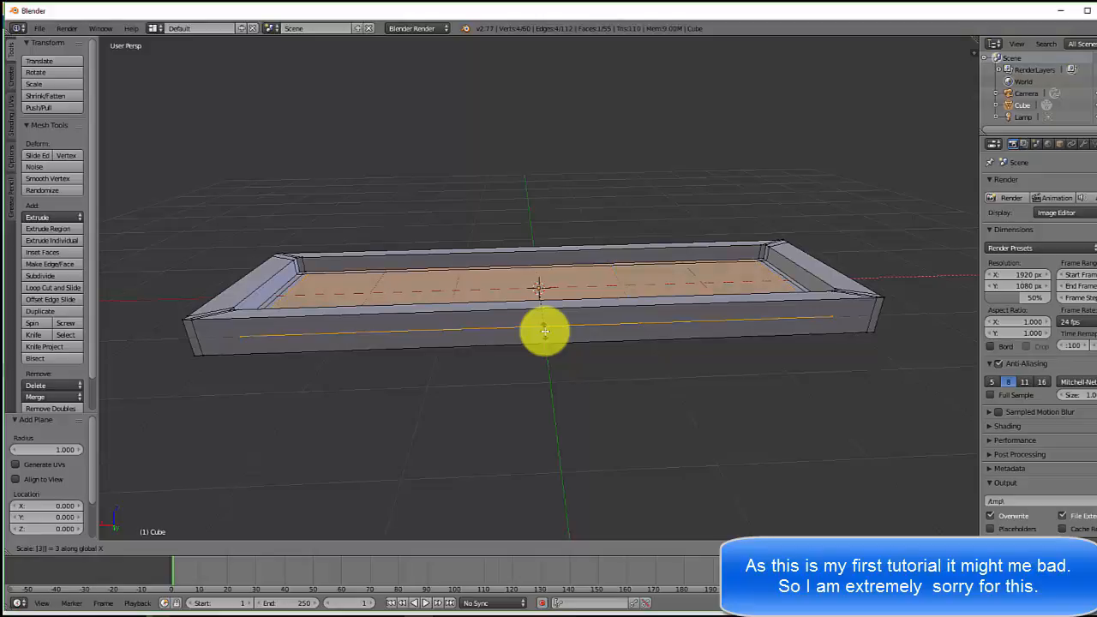
{"action": "key", "text": "Return"}
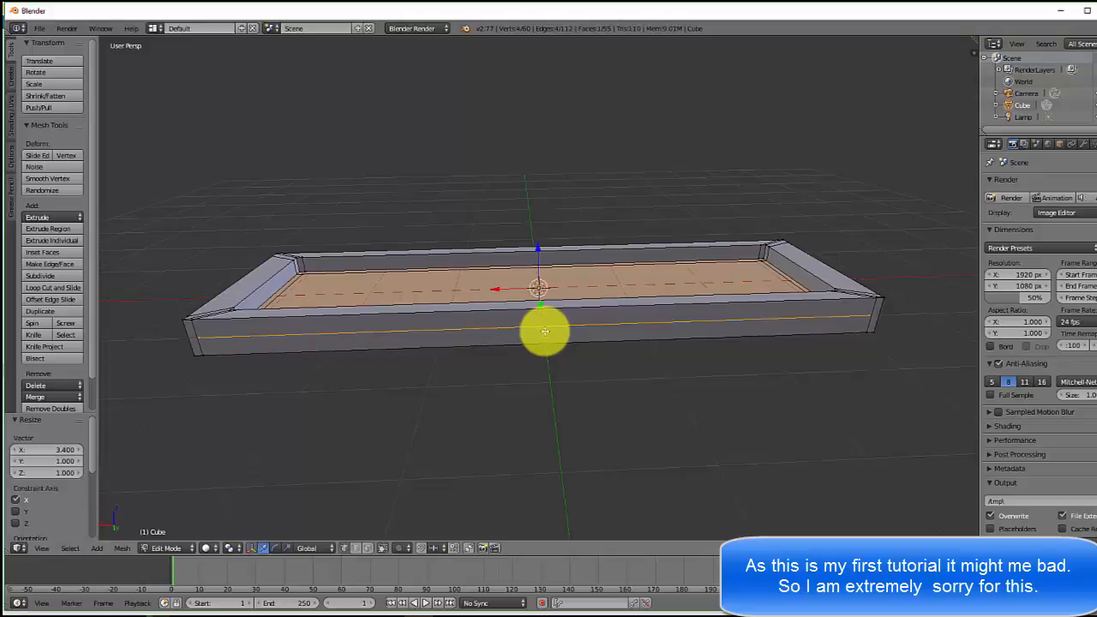
{"action": "key", "text": "s"}
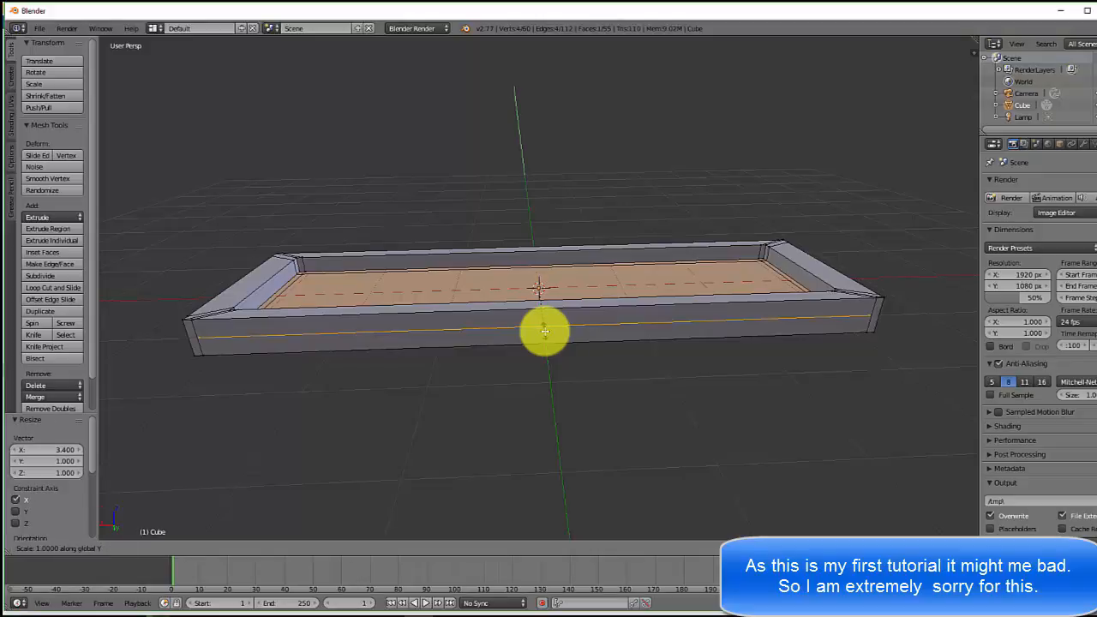
{"action": "type", "text": ".9"}
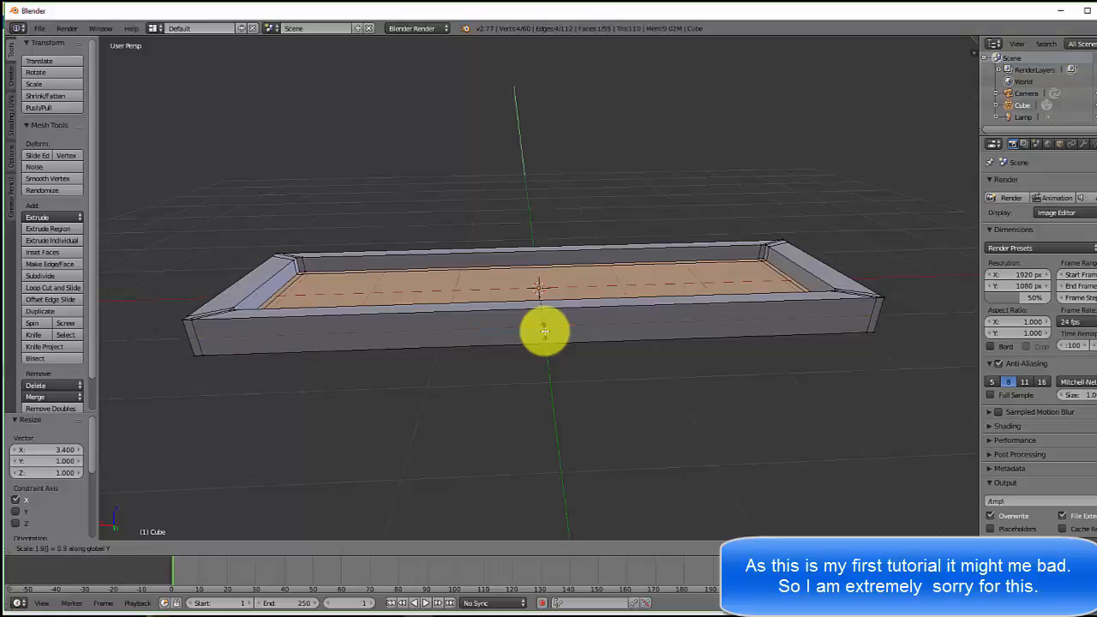
{"action": "key", "text": "Return"}
Raise the plane inside the tray by about 0.131 along the Z axis.
{"action": "middle_click_drag", "start_coordinate": [544, 329], "coordinate": [523, 315]}
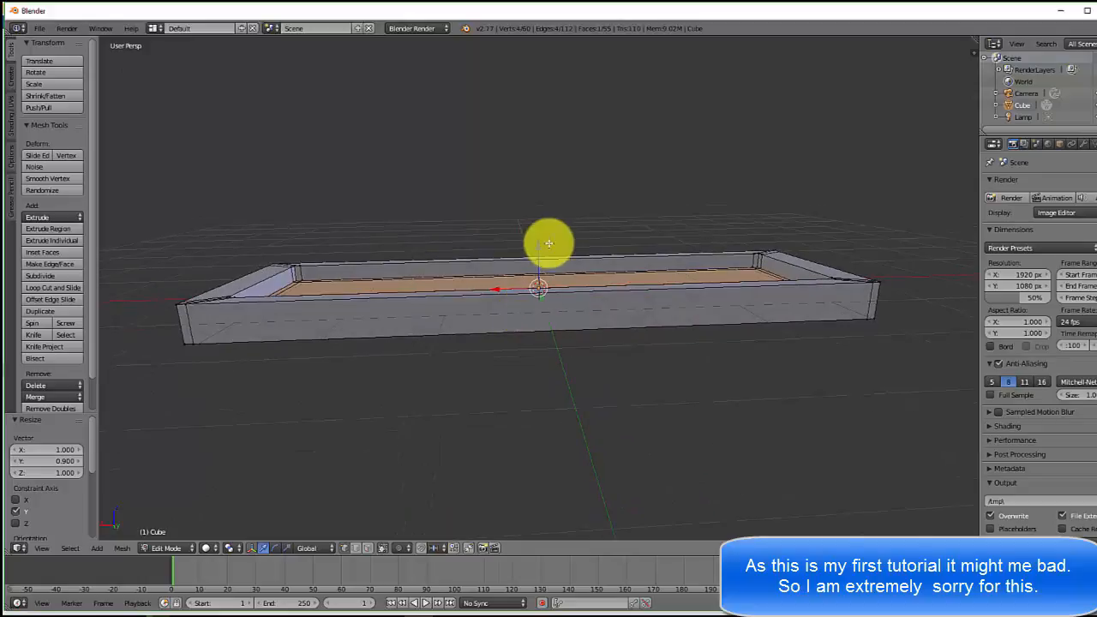
{"action": "left_click_drag", "start_coordinate": [538, 247], "coordinate": [539, 235]}
{"action": "middle_click_drag", "start_coordinate": [580, 269], "coordinate": [571, 332]}
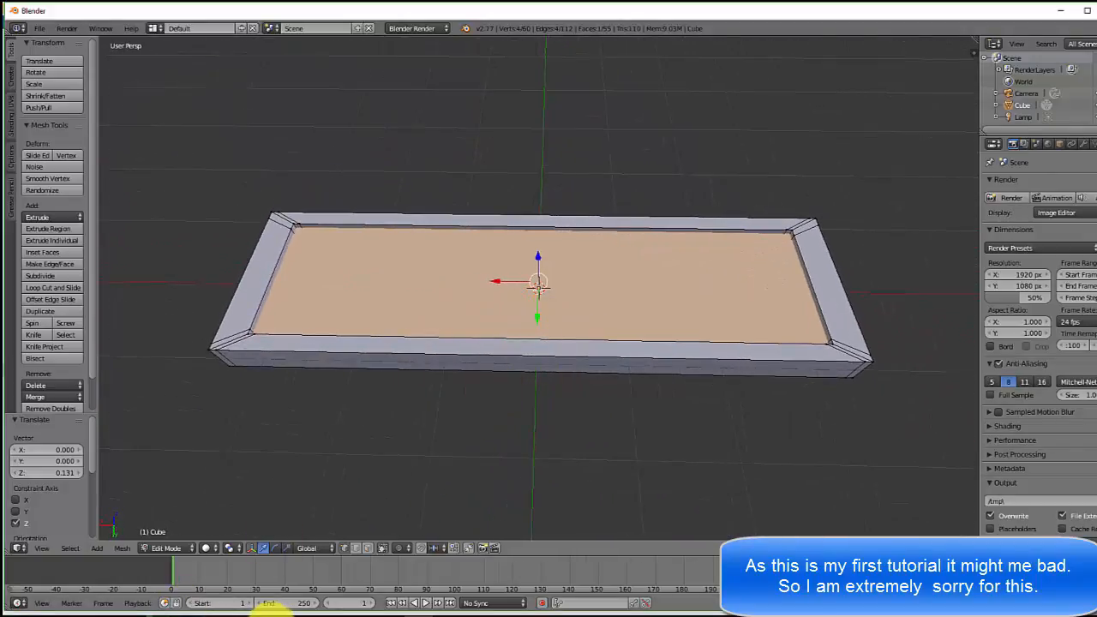
{"action": "left_click", "coordinate": [398, 615]}
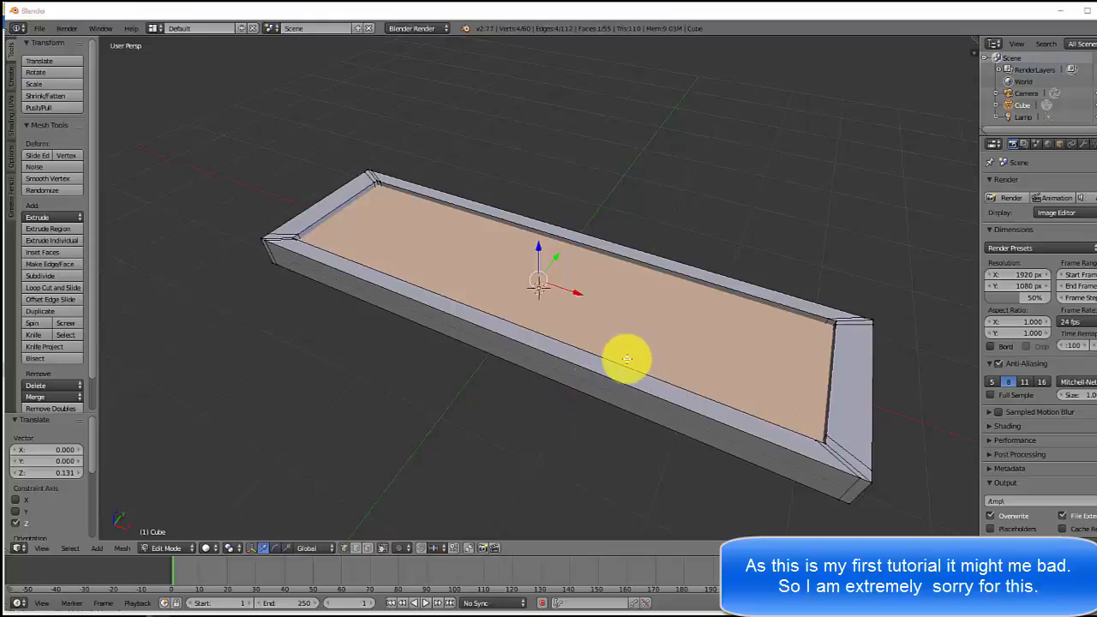
Switch to the top view, place the 3D cursor outside the tray and snap it back to the center.
{"action": "middle_click_drag", "start_coordinate": [609, 362], "coordinate": [626, 363]}
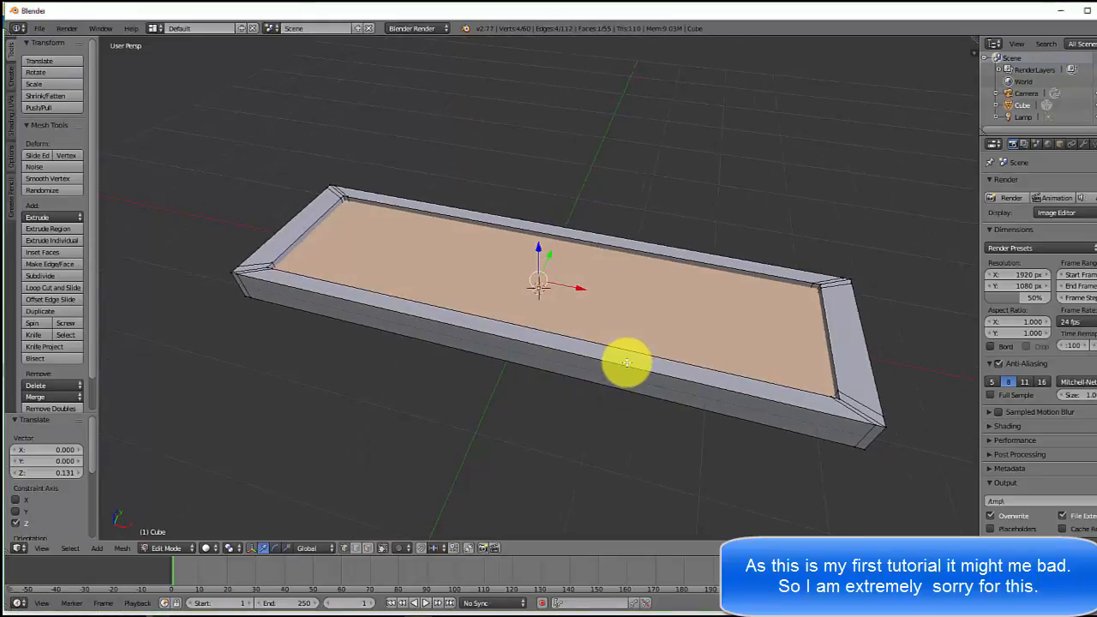
{"action": "key", "text": "KP_7"}
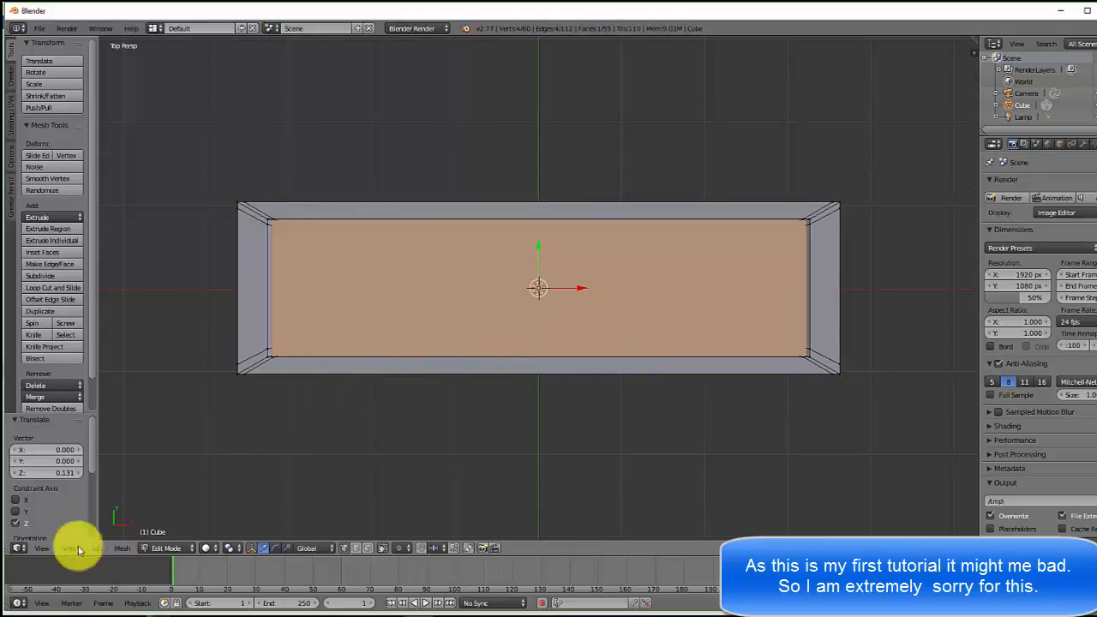
{"action": "left_click", "coordinate": [46, 550]}
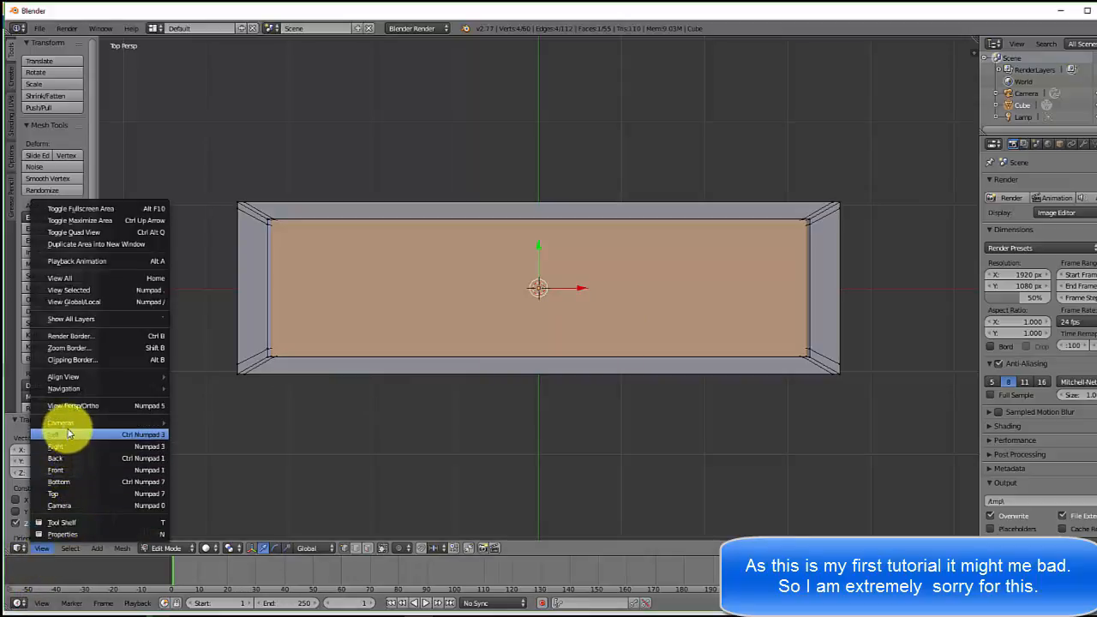
{"action": "left_click", "coordinate": [166, 499]}
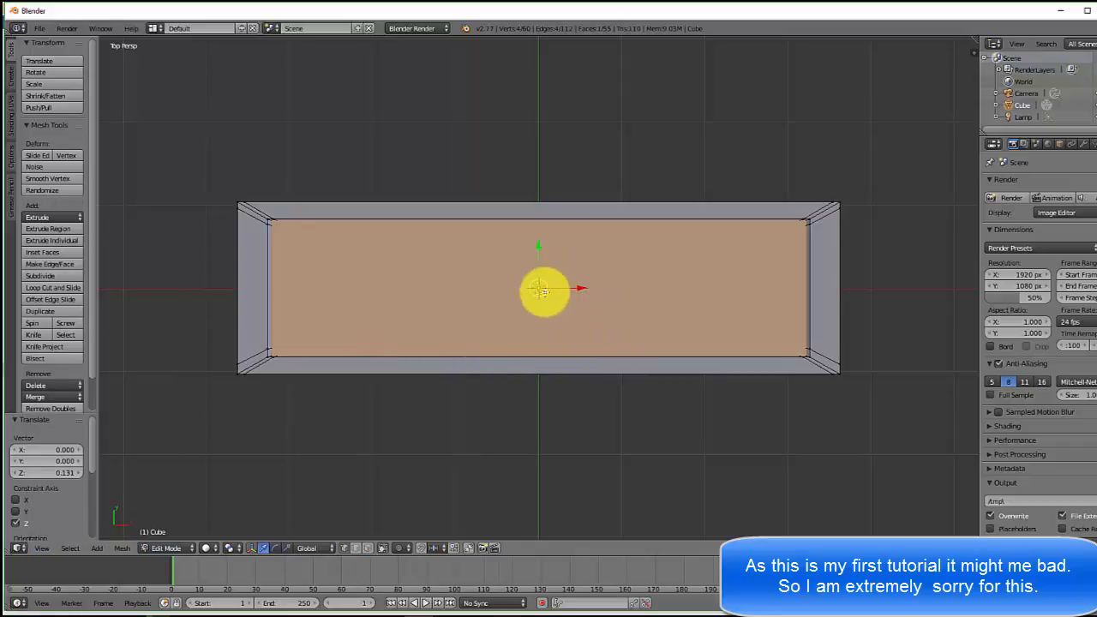
{"action": "left_click", "coordinate": [629, 133]}
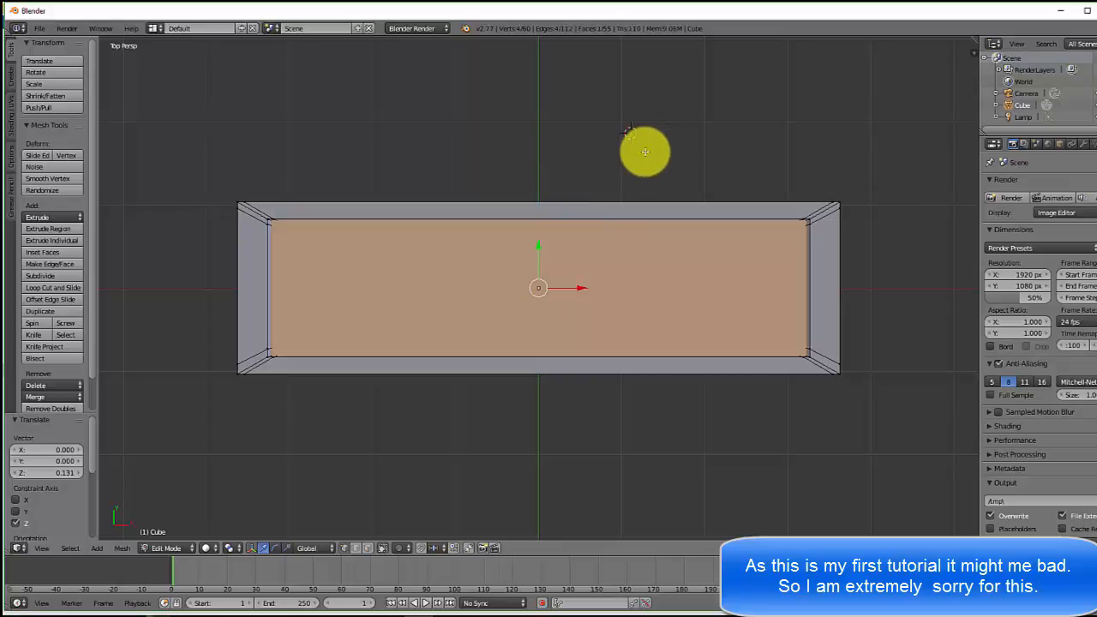
{"action": "key", "text": "shift+s"}
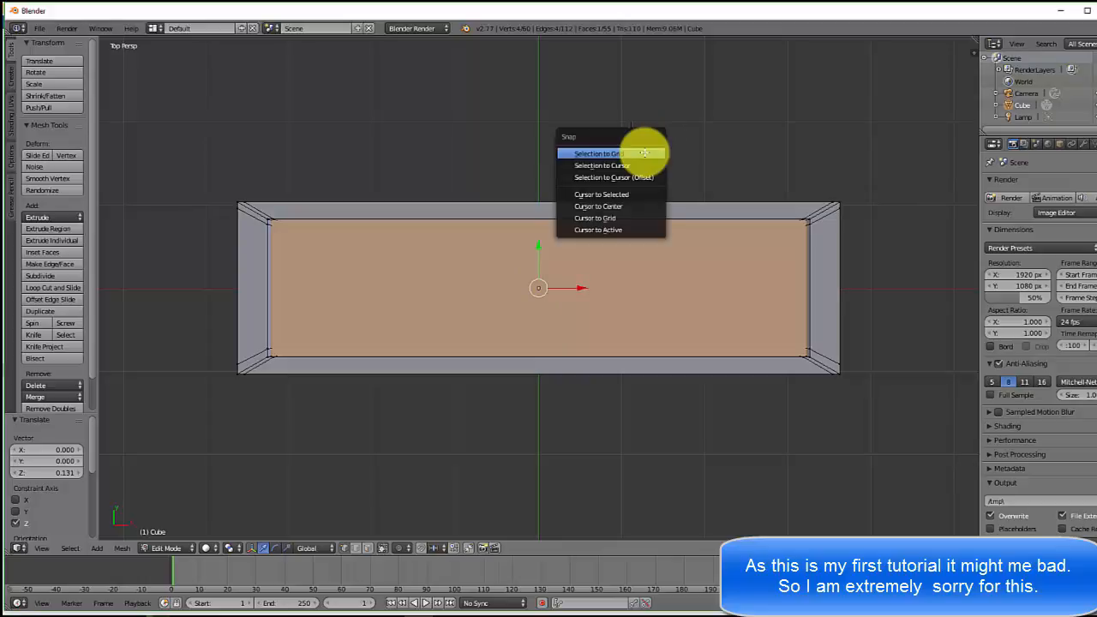
{"action": "left_click", "coordinate": [634, 207]}
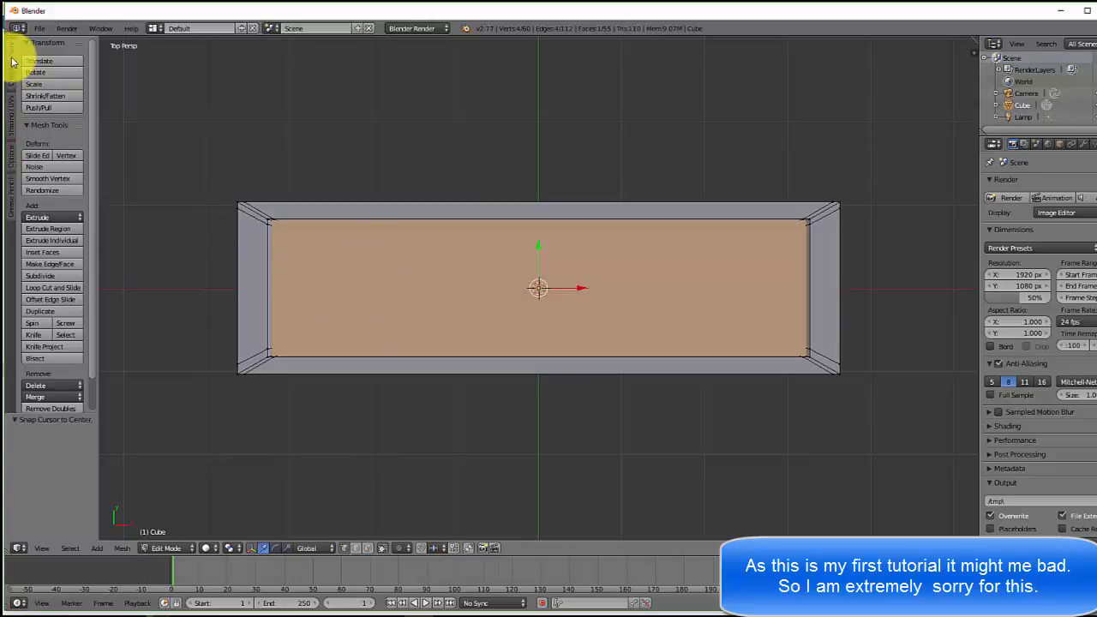
Subdivide the plane filling the tray's recess with 50 cuts and return to Object Mode.
{"action": "left_click", "coordinate": [54, 276]}
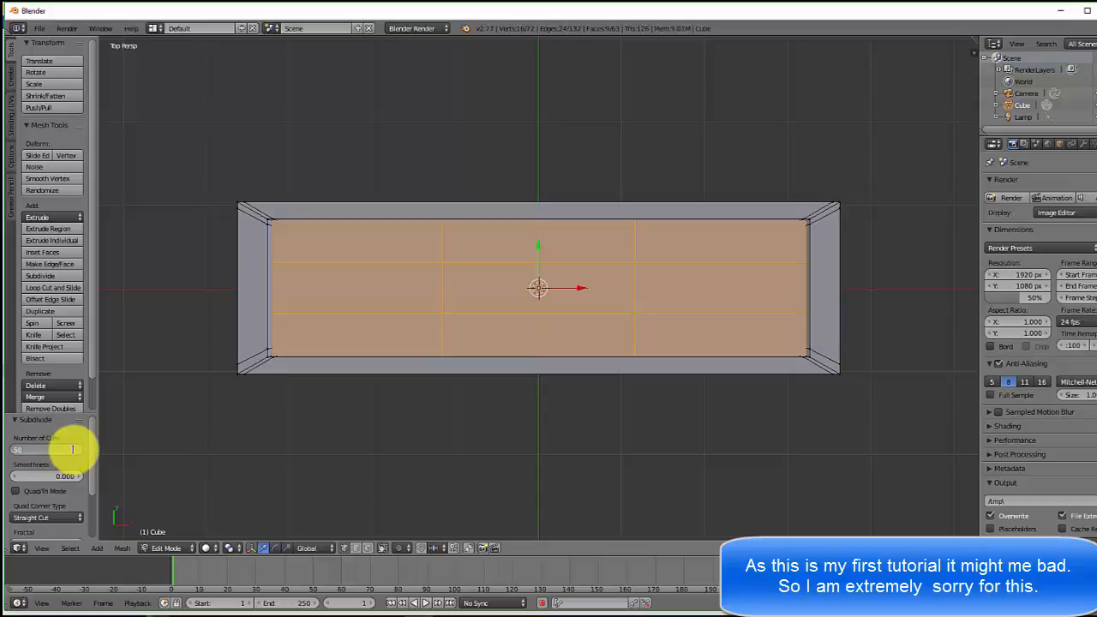
{"action": "key", "text": "Return"}
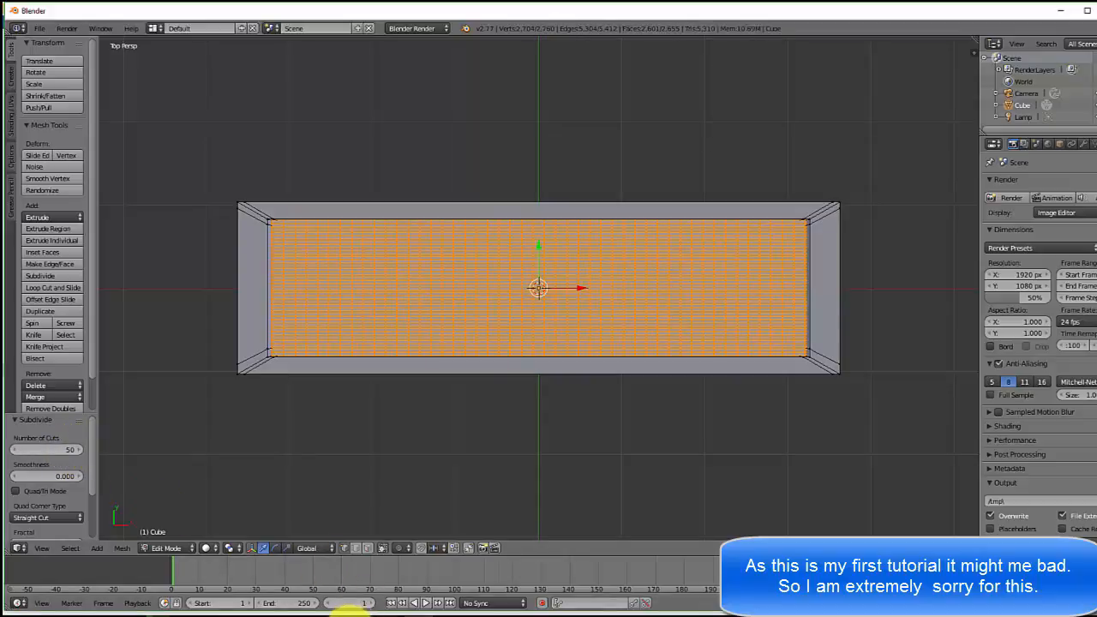
{"action": "left_click", "coordinate": [385, 615]}
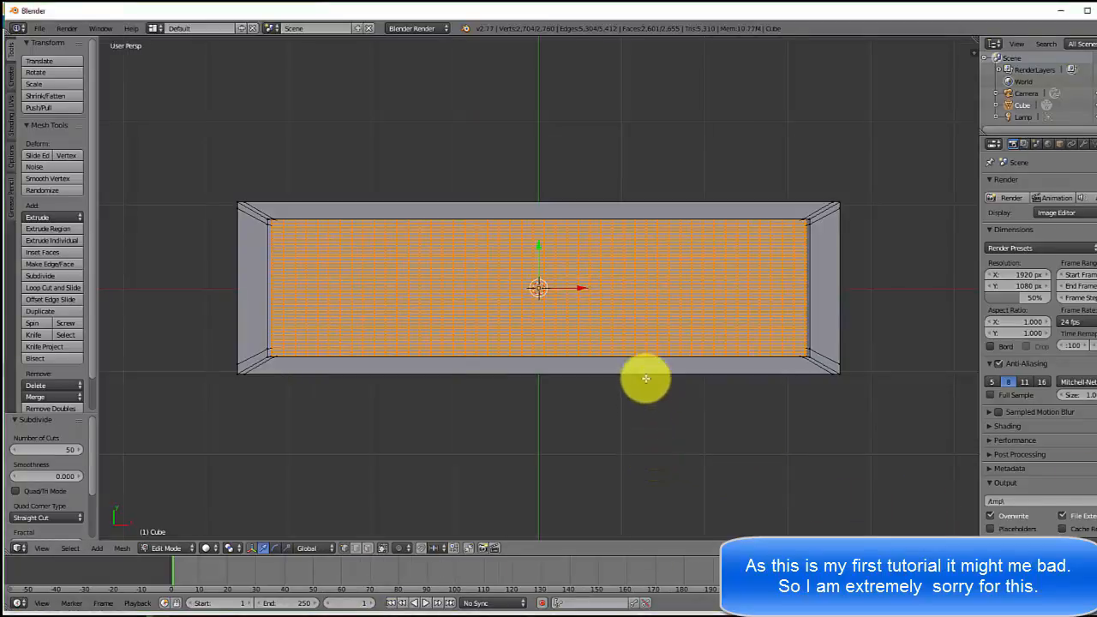
{"action": "middle_click_drag", "start_coordinate": [643, 377], "coordinate": [632, 306]}
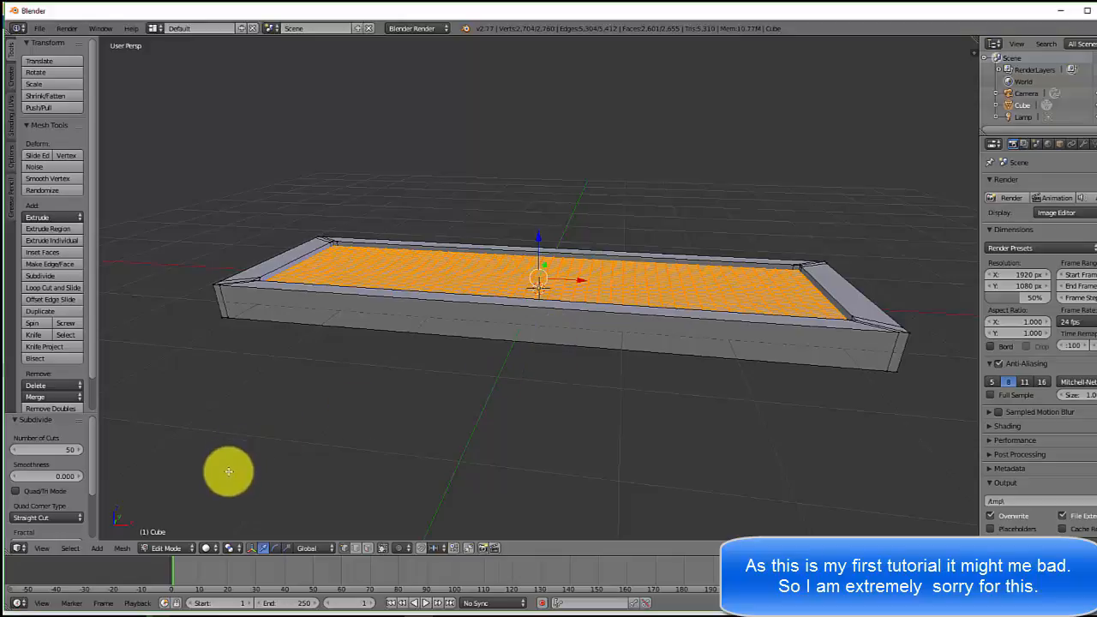
{"action": "key", "text": "Tab"}
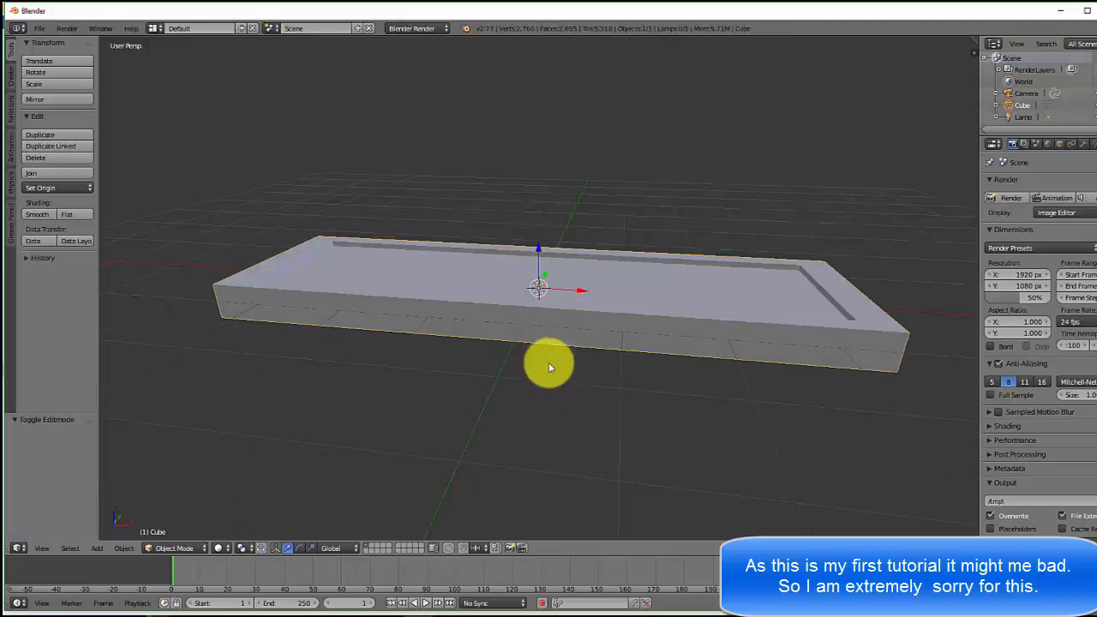
Add a Subdivision Surface modifier to the tray and set its View subdivisions to 2.
{"action": "mouse_move", "coordinate": [565, 382]}
{"action": "middle_mouse_down"}
{"action": "mouse_move", "coordinate": [580, 379]}
{"action": "mouse_move", "coordinate": [571, 382]}
{"action": "middle_mouse_up"}
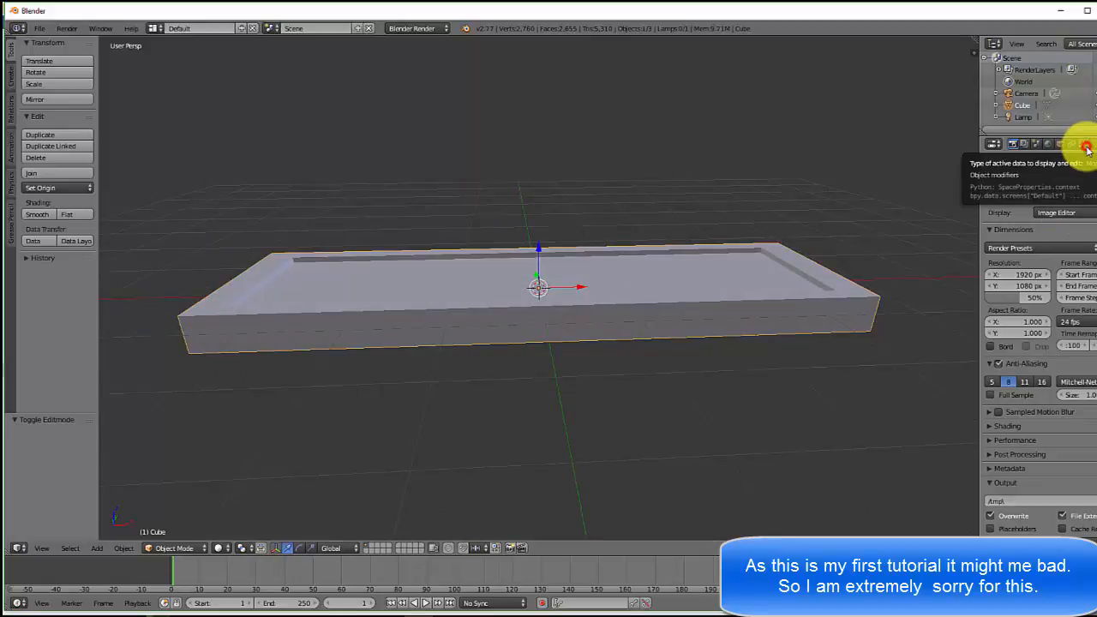
{"action": "left_click", "coordinate": [1085, 146]}
{"action": "left_click", "coordinate": [1045, 184]}
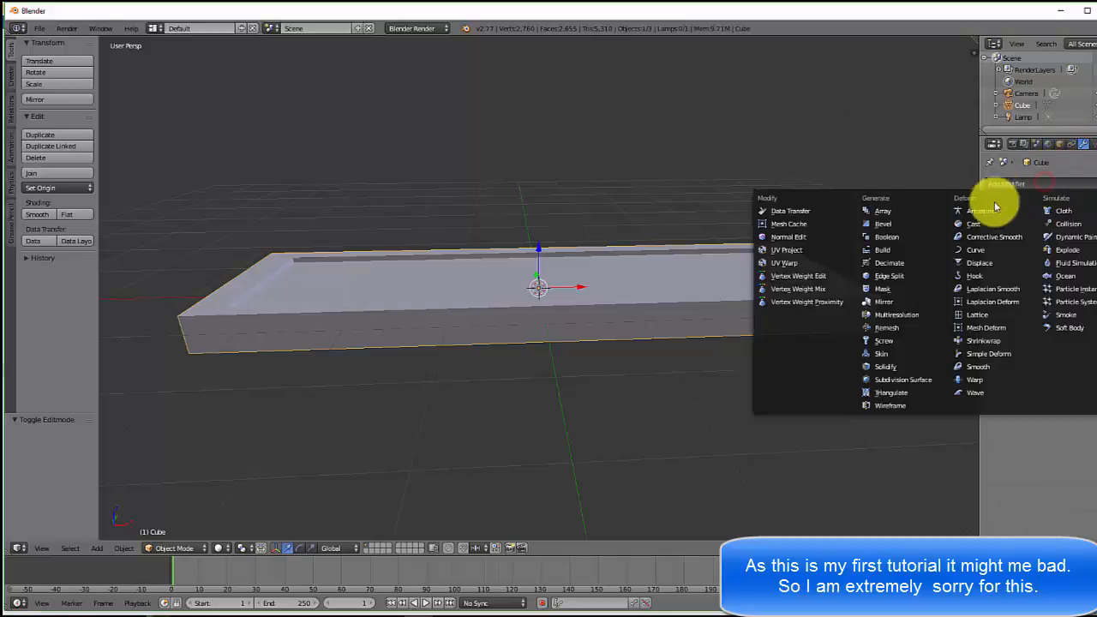
{"action": "left_click", "coordinate": [898, 380]}
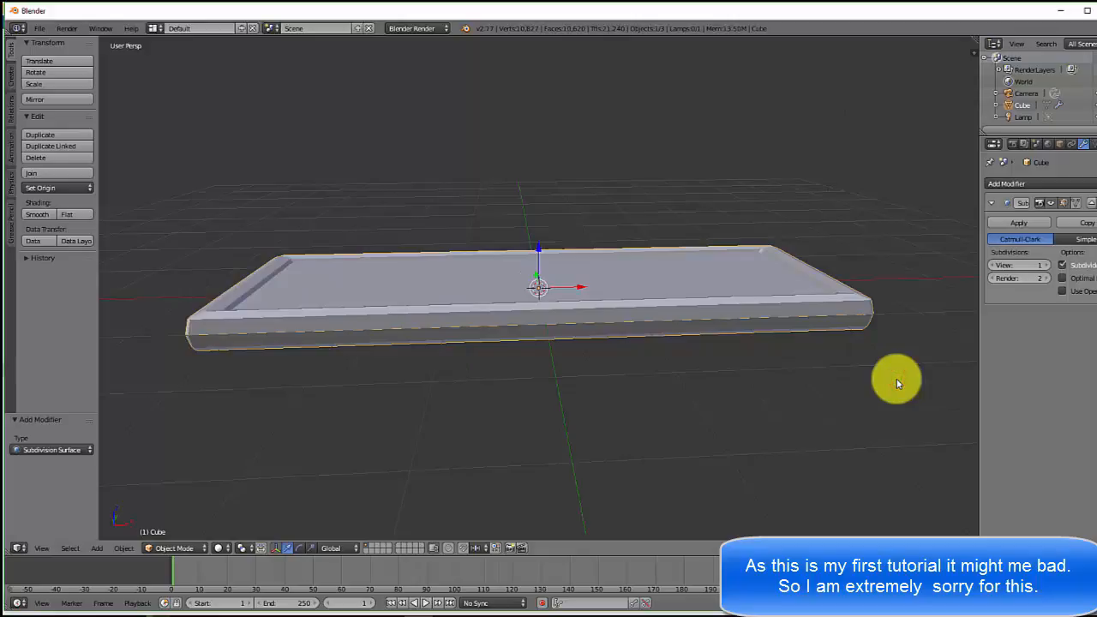
{"action": "left_click", "coordinate": [1040, 264]}
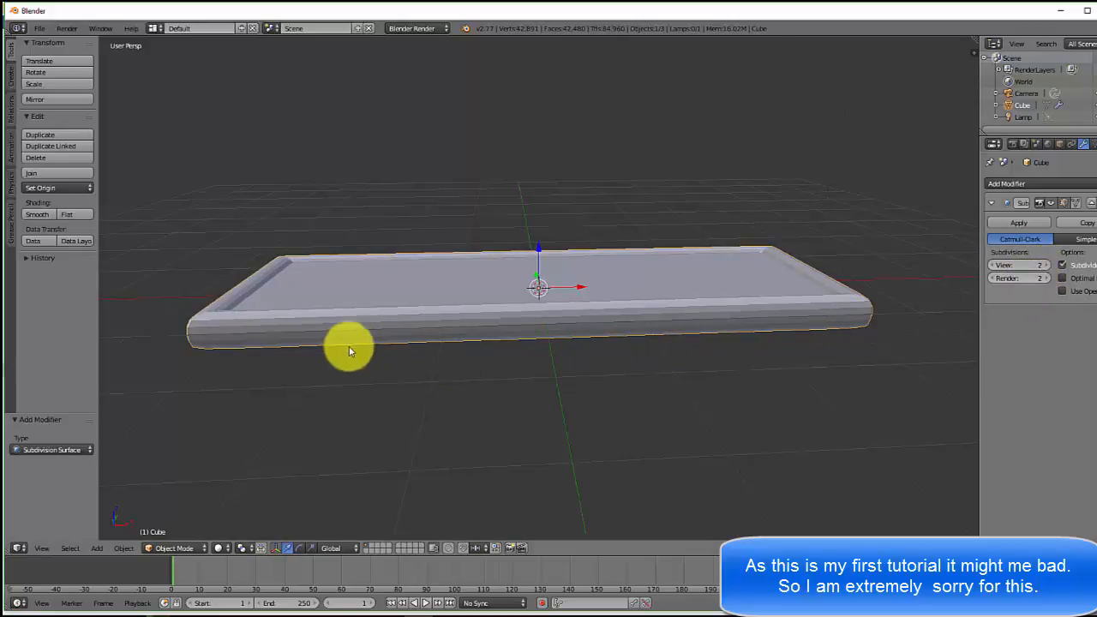
{"action": "scroll", "coordinate": [350, 349], "scroll_direction": "up", "scroll_amount": 2}
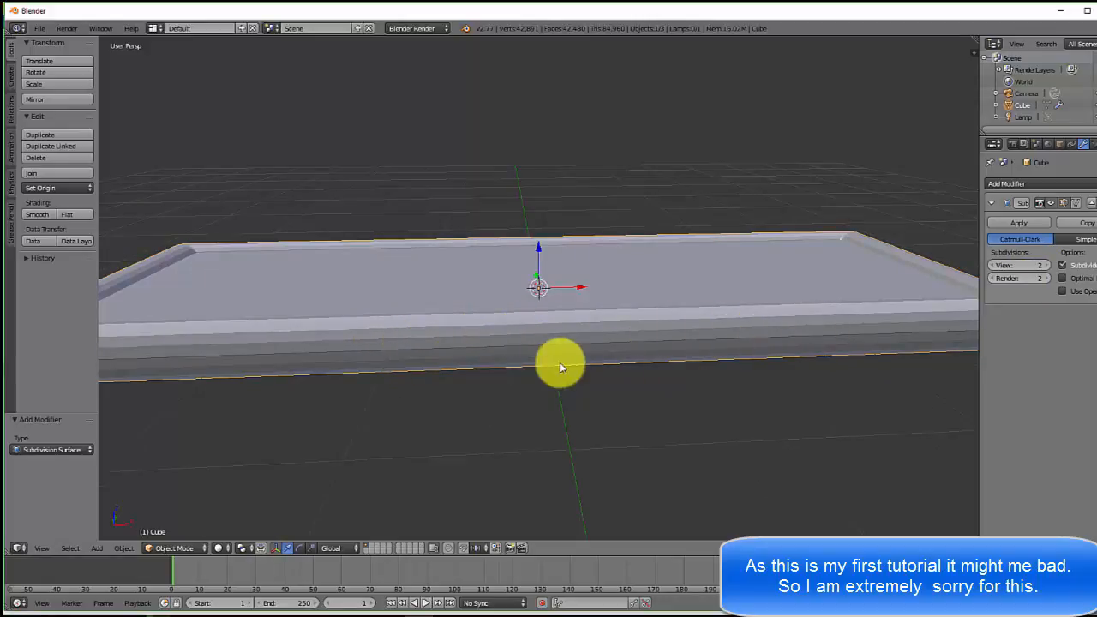
{"action": "scroll", "coordinate": [503, 353], "scroll_direction": "down", "scroll_amount": 3}
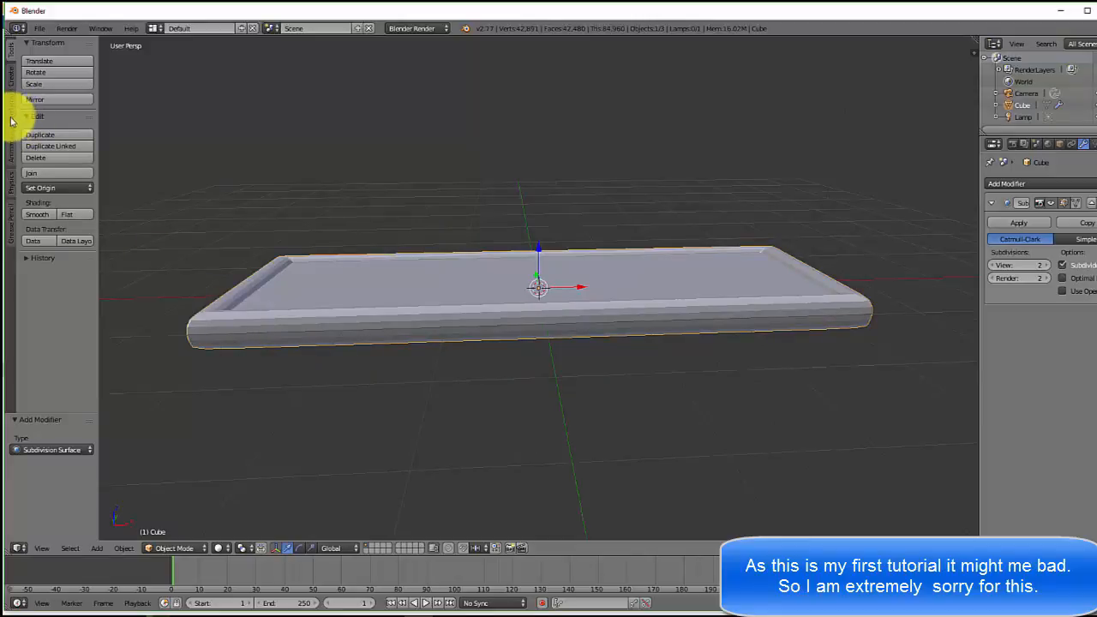
Apply smooth shading to the tray.
{"action": "left_click", "coordinate": [40, 215]}
{"action": "middle_click_drag", "start_coordinate": [294, 357], "coordinate": [319, 368]}
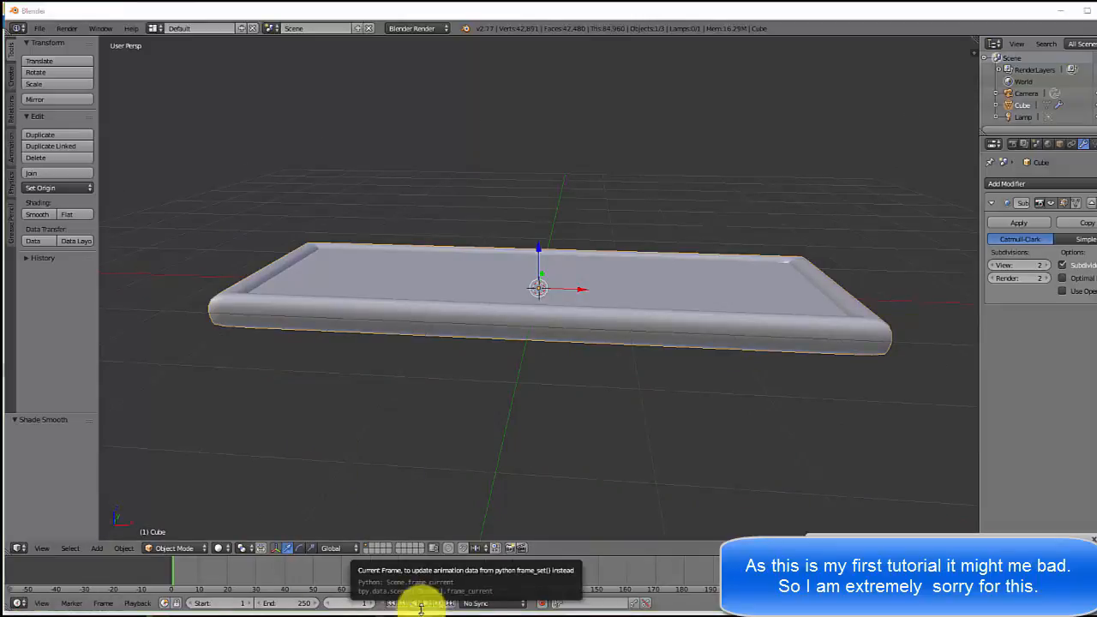
{"action": "mouse_move", "coordinate": [602, 351]}
{"action": "middle_mouse_down"}
{"action": "mouse_move", "coordinate": [631, 380]}
{"action": "mouse_move", "coordinate": [683, 387]}
{"action": "mouse_move", "coordinate": [668, 407]}
{"action": "mouse_move", "coordinate": [620, 408]}
{"action": "mouse_move", "coordinate": [544, 368]}
{"action": "mouse_move", "coordinate": [619, 341]}
{"action": "mouse_move", "coordinate": [633, 323]}
{"action": "mouse_move", "coordinate": [611, 348]}
{"action": "middle_mouse_up"}
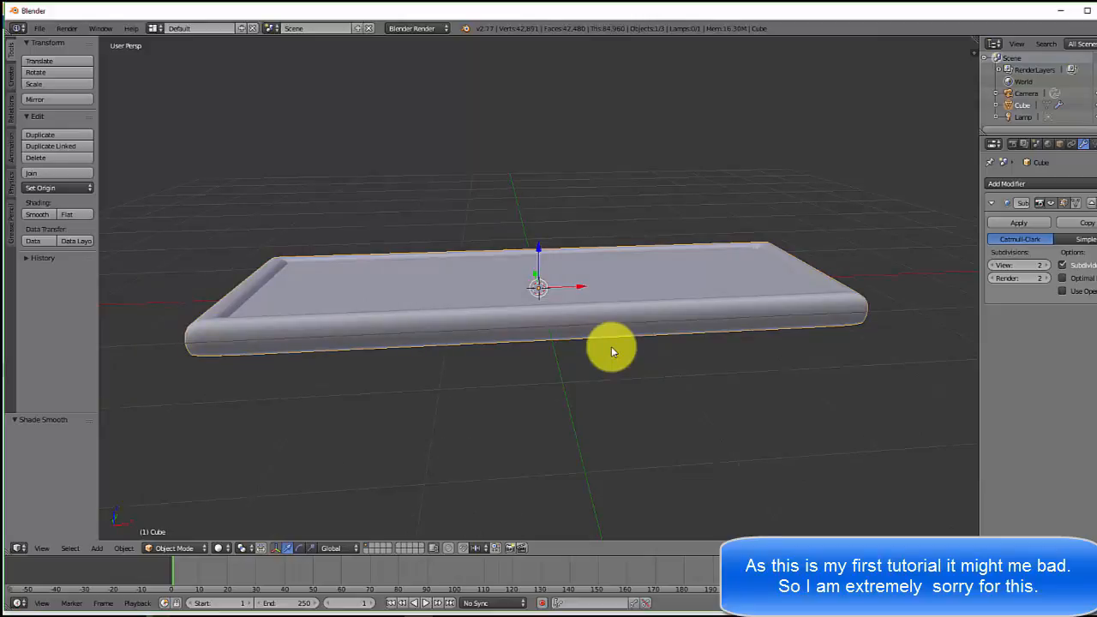
Add a text object at the tray's center and raise it by about 0.685 along the Z axis.
{"action": "key", "text": "shift+a"}
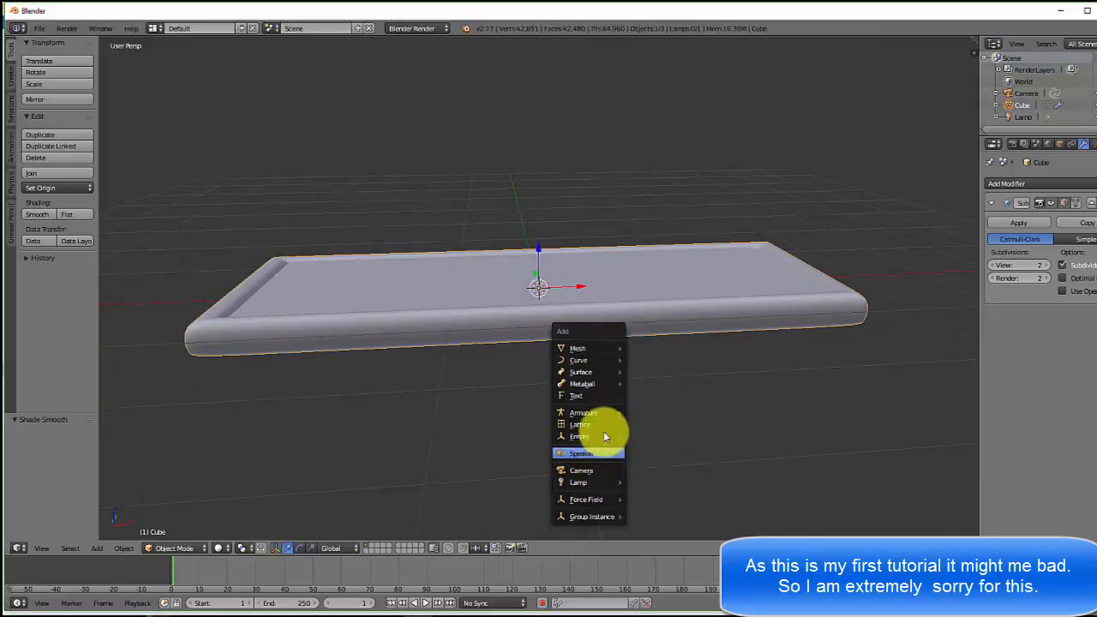
{"action": "left_click", "coordinate": [603, 396]}
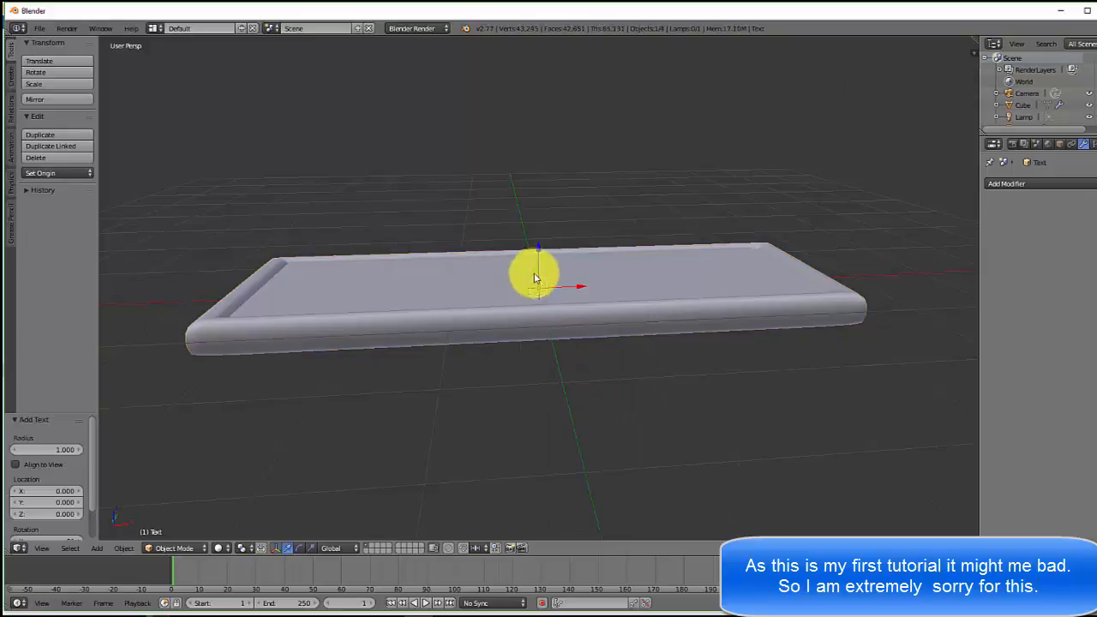
{"action": "key", "text": "g"}
{"action": "key", "text": "z"}
{"action": "left_click", "coordinate": [542, 192]}
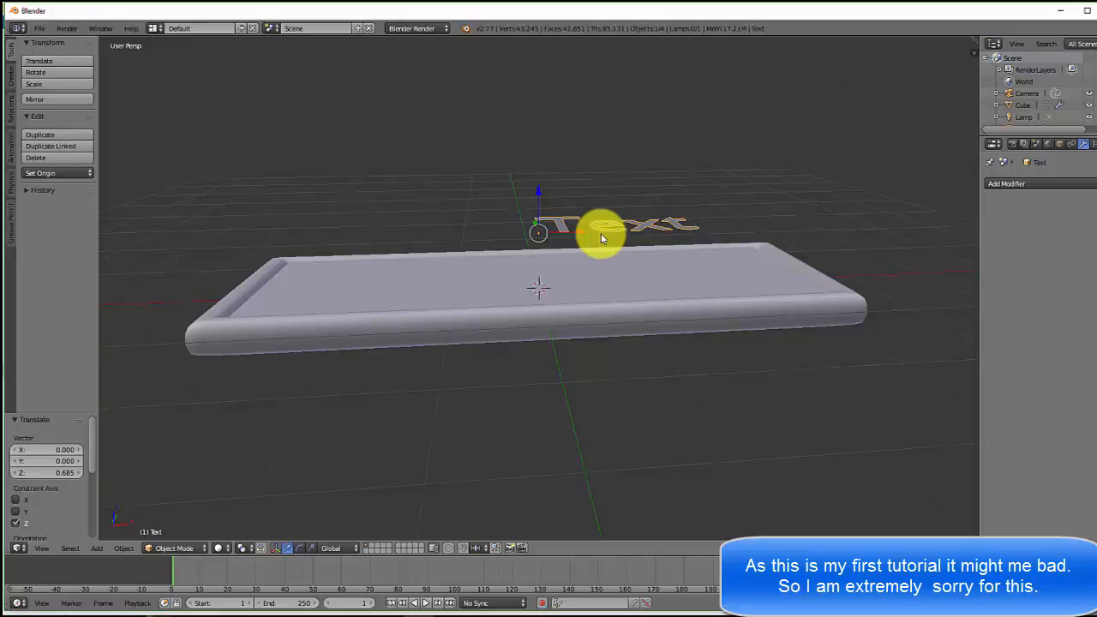
{"action": "key", "text": "s"}
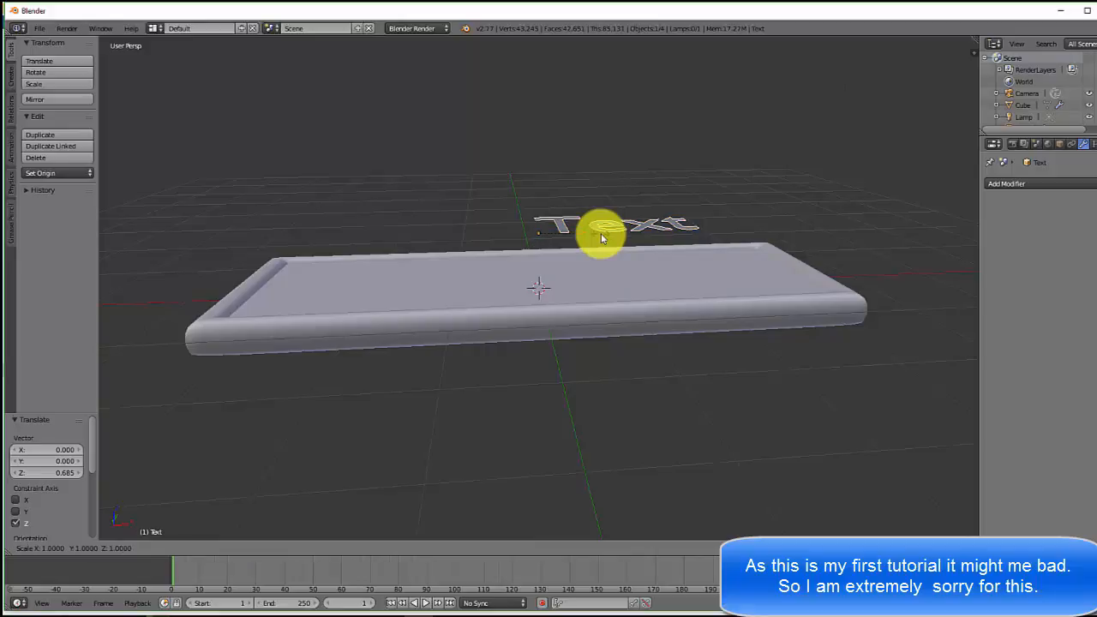
{"action": "key", "text": "x"}
{"action": "left_click", "coordinate": [601, 233]}
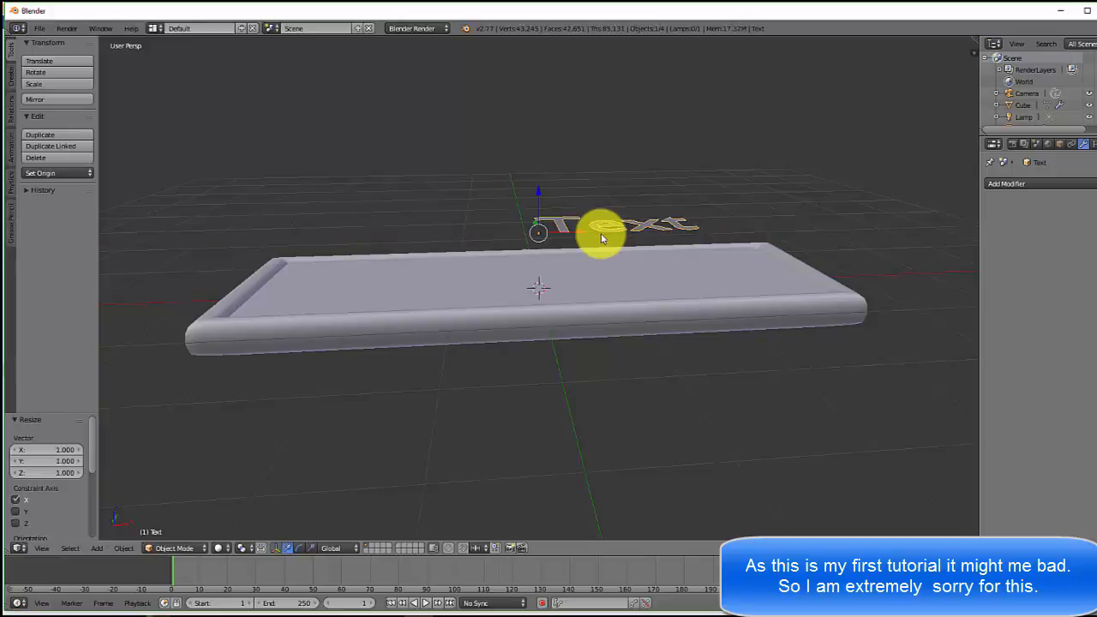
Rotate the text object 90 degrees about the X axis so it stands upright.
{"action": "key", "text": "r"}
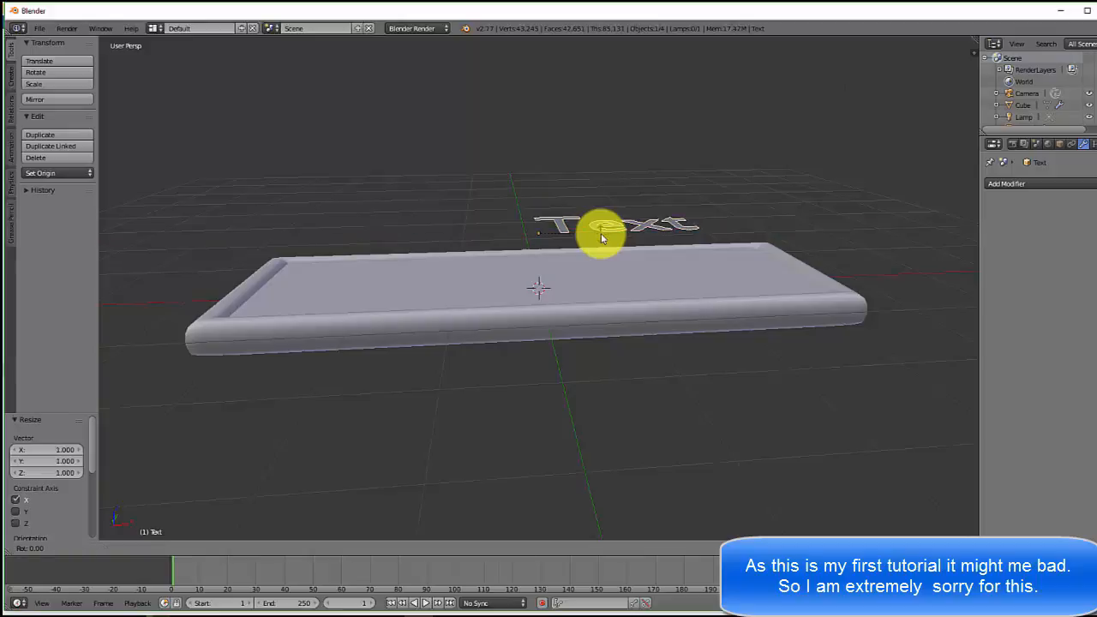
{"action": "type", "text": "x"}
{"action": "type", "text": "90"}
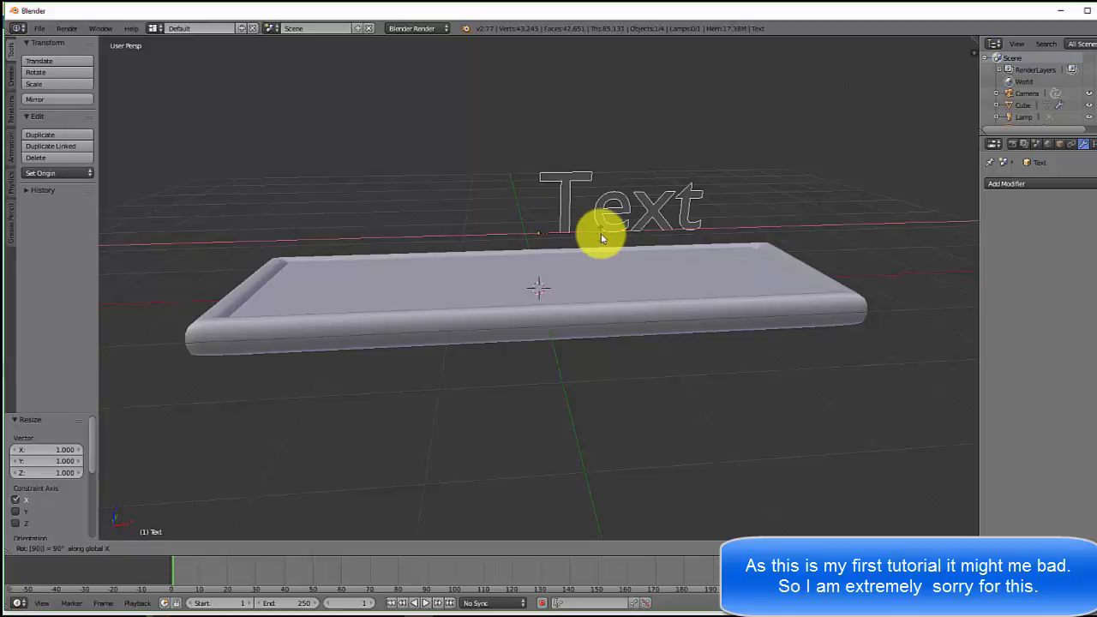
{"action": "key", "text": "Return"}
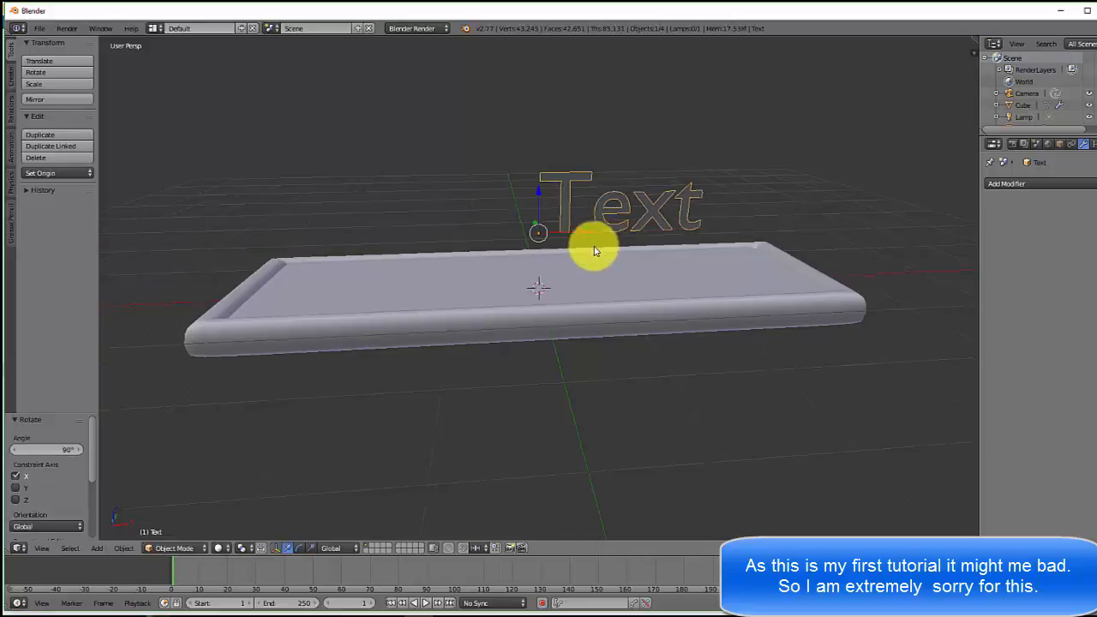
Replace the text object's default wording with "Chocolate." and return to Object Mode.
{"action": "mouse_move", "coordinate": [590, 245]}
{"action": "middle_mouse_down"}
{"action": "mouse_move", "coordinate": [661, 245]}
{"action": "mouse_move", "coordinate": [534, 261]}
{"action": "mouse_move", "coordinate": [574, 250]}
{"action": "middle_mouse_up"}
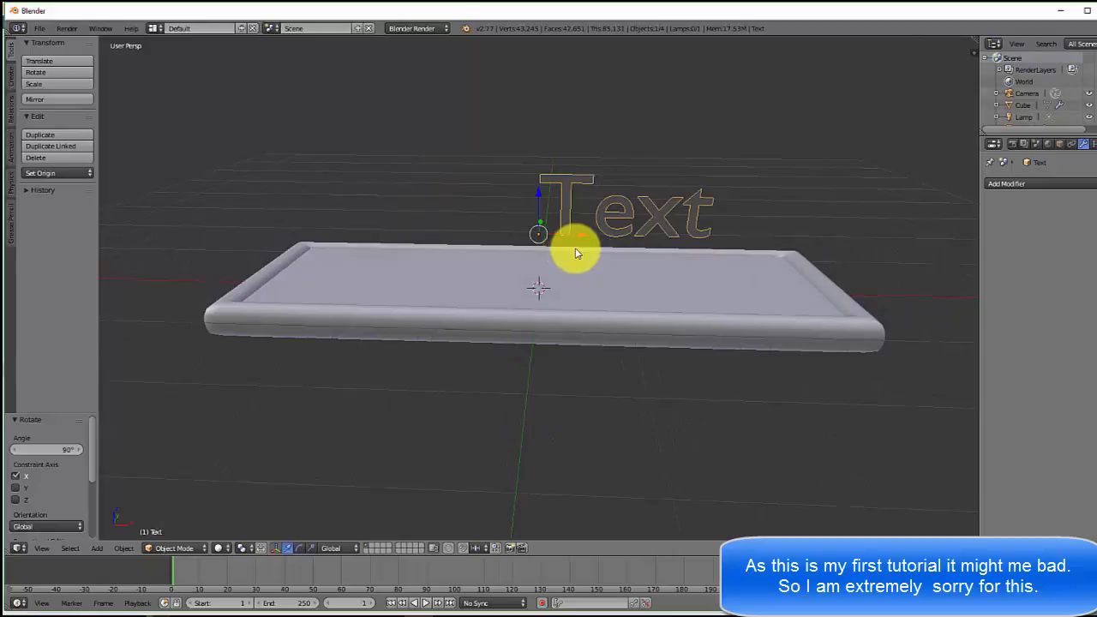
{"action": "key", "text": "Tab"}
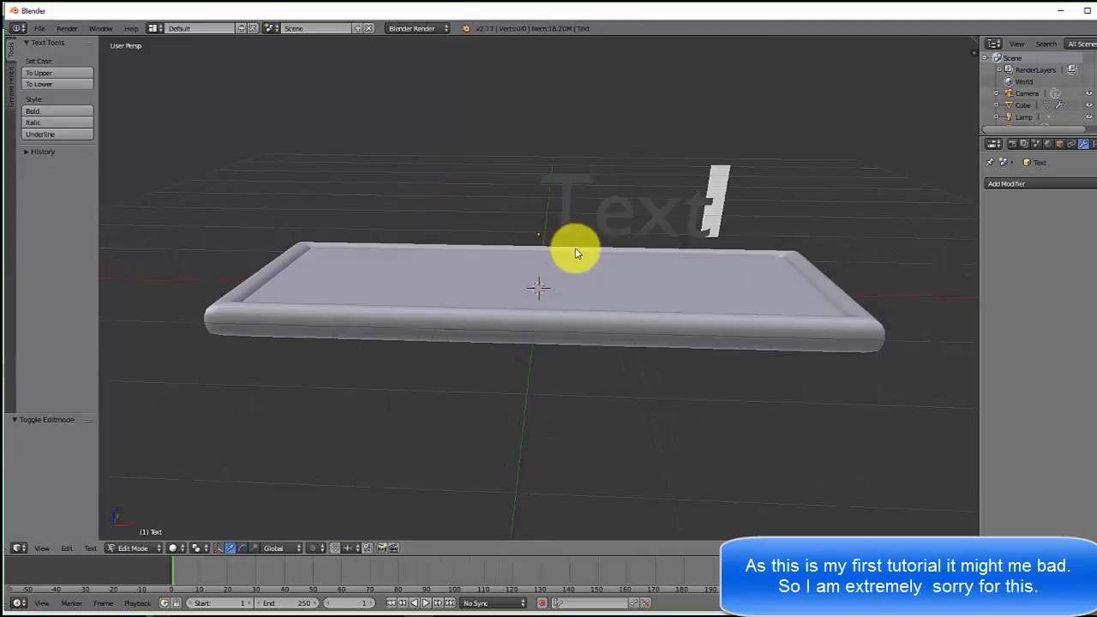
{"action": "key", "text": "BackSpace"}
{"action": "key", "text": "BackSpace"}
{"action": "key", "text": "BackSpace"}
{"action": "key", "text": "BackSpace"}
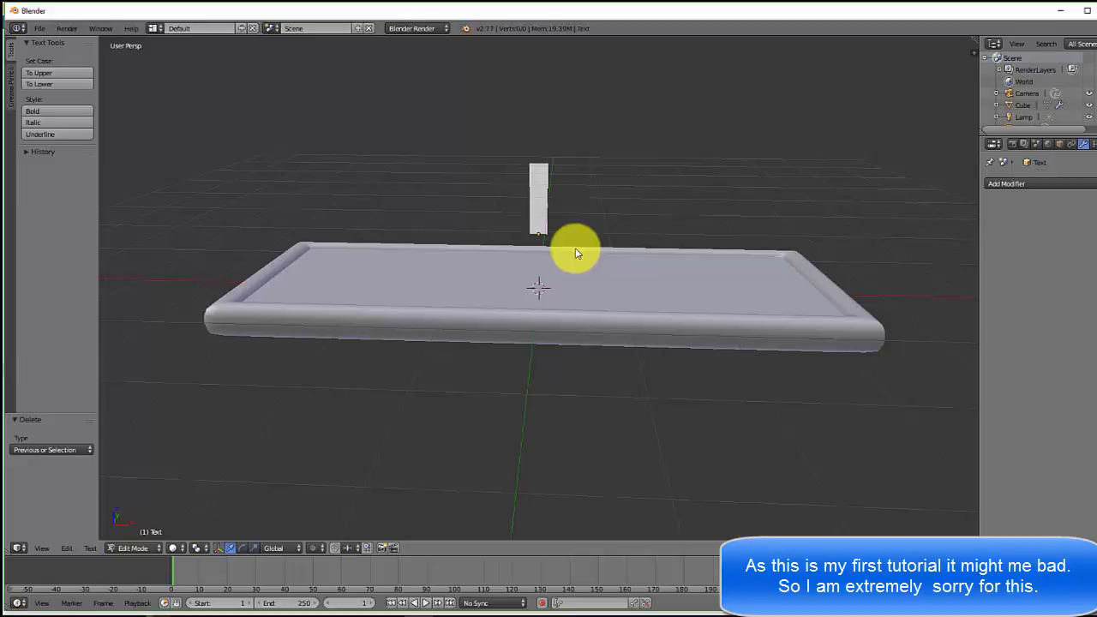
{"action": "type", "text": "Ch"}
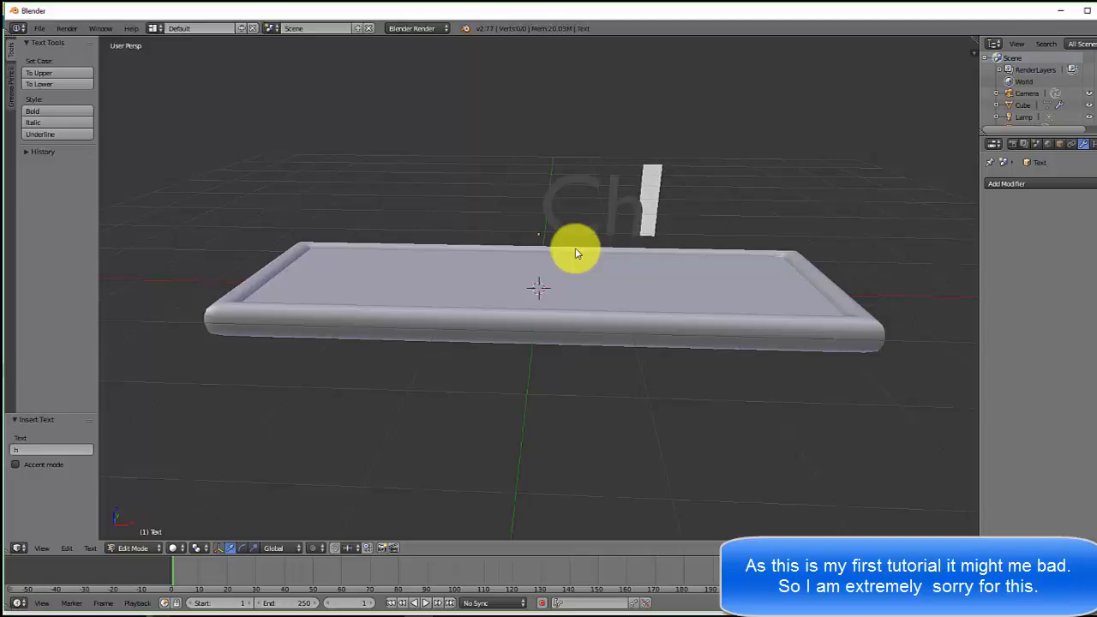
{"action": "type", "text": "ocolate"}
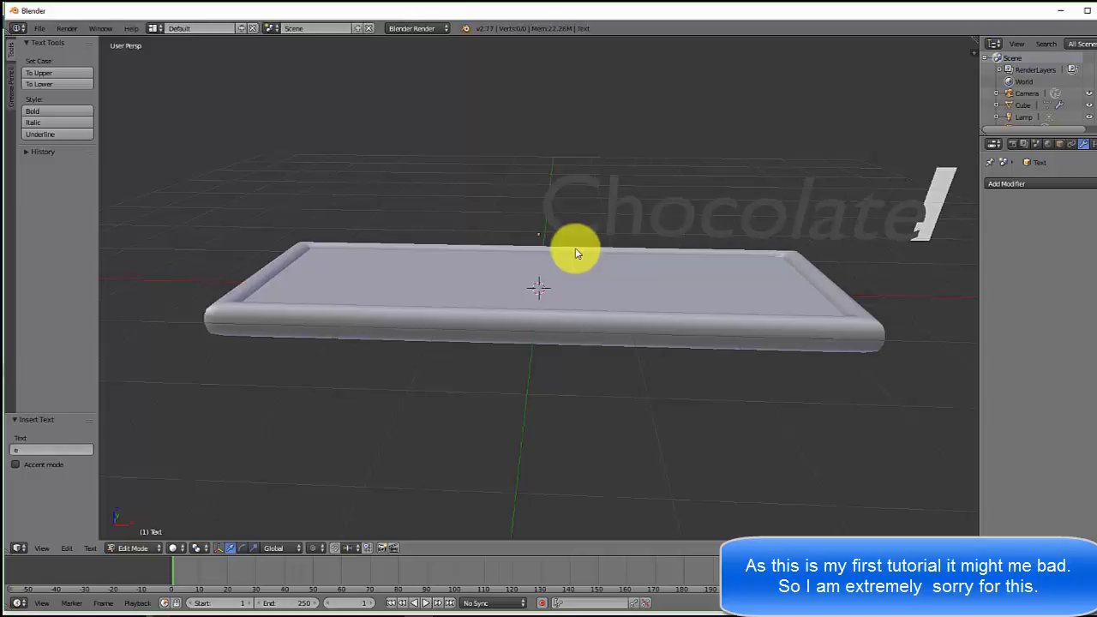
{"action": "type", "text": "."}
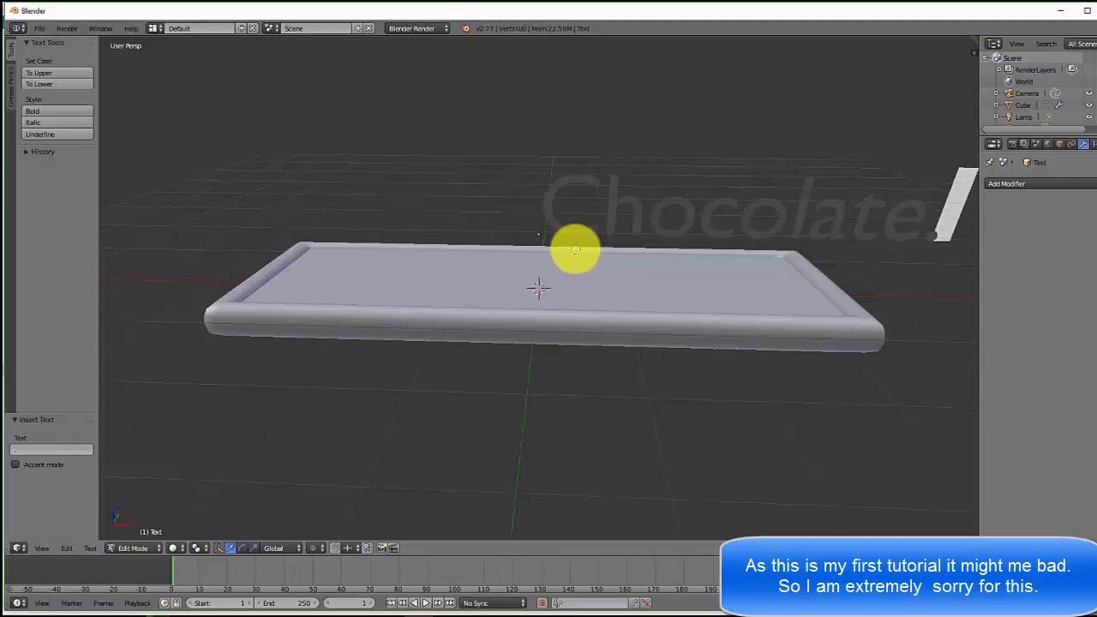
{"action": "key", "text": "Tab"}
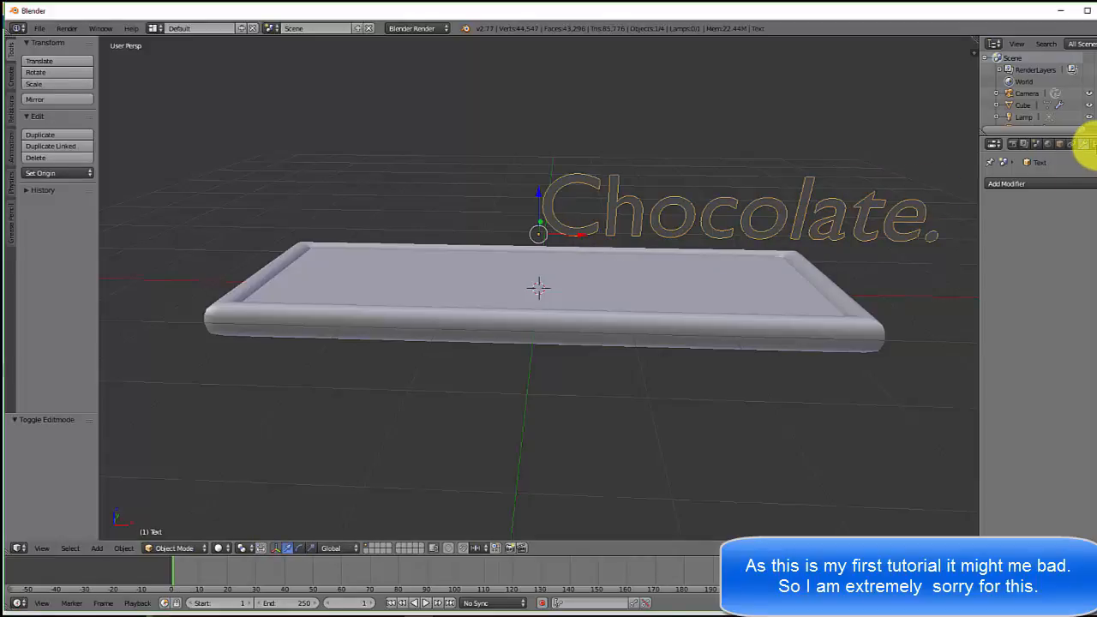
Set the text's geometry extrusion to 0.1.
{"action": "left_click", "coordinate": [1089, 144]}
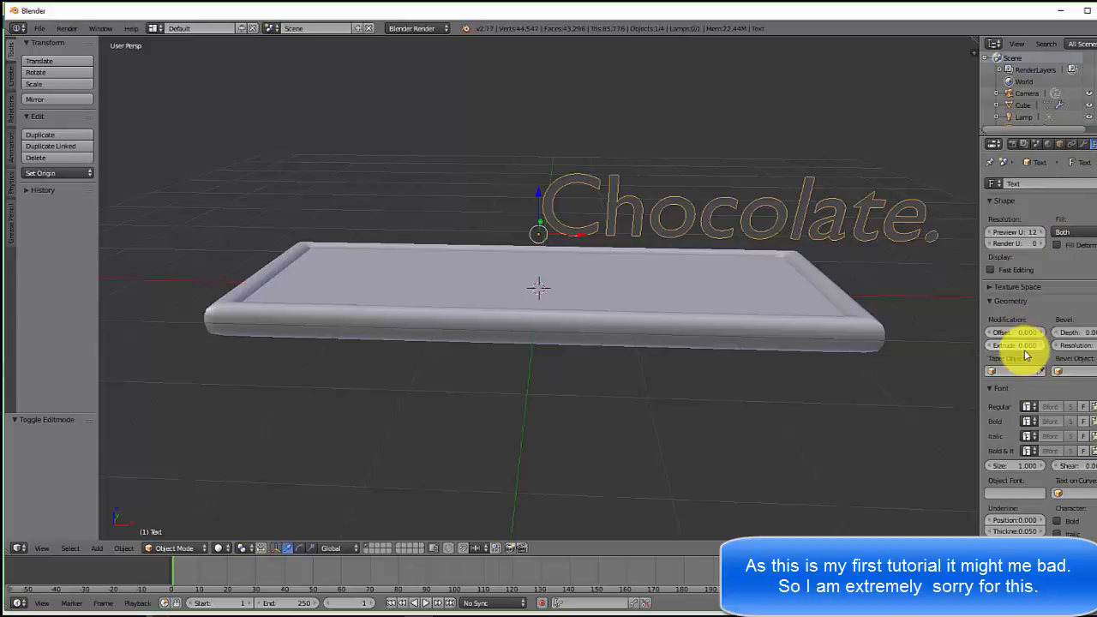
{"action": "left_click", "coordinate": [1031, 346]}
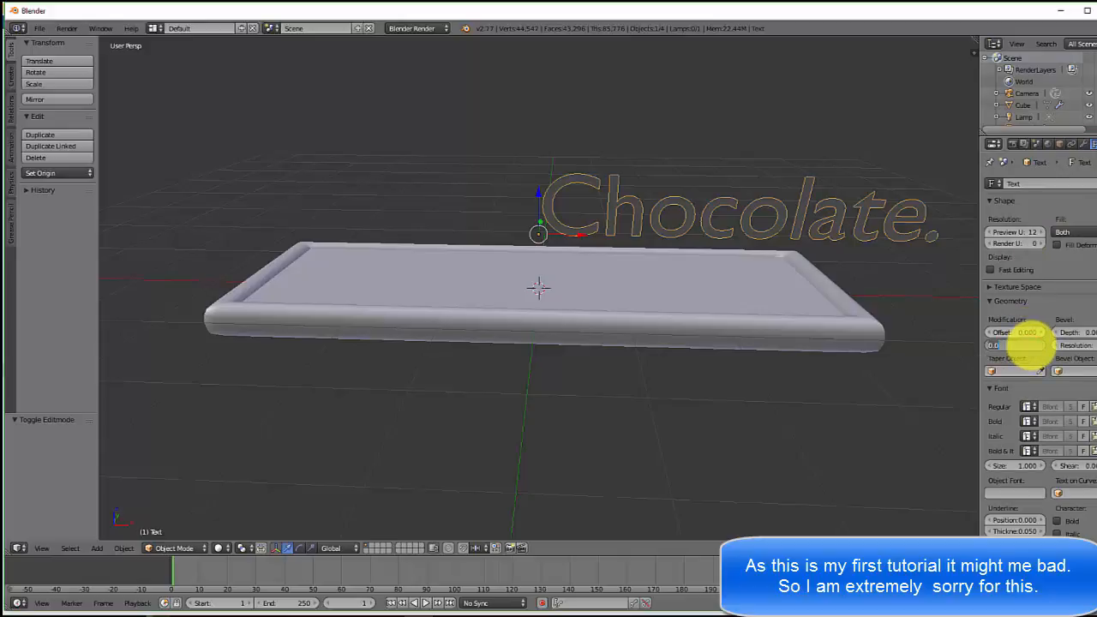
{"action": "type", "text": "0.1"}
{"action": "key", "text": "Return"}
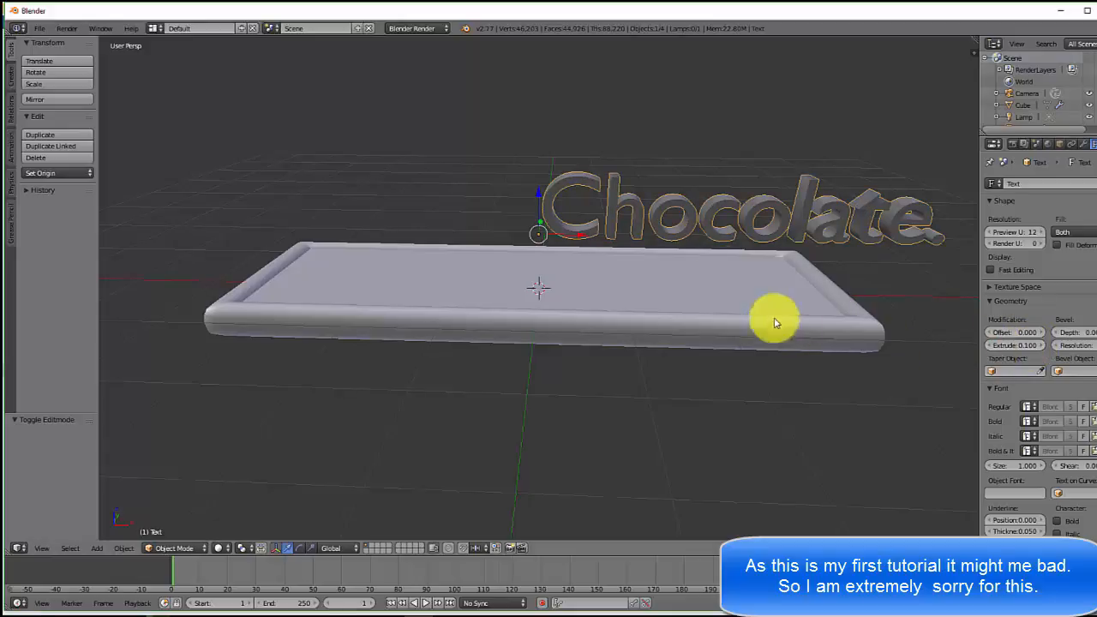
{"action": "middle_click_drag", "start_coordinate": [774, 320], "coordinate": [700, 245]}
{"action": "scroll", "coordinate": [700, 245], "scroll_direction": "up", "scroll_amount": 3}
{"action": "scroll", "coordinate": [727, 245], "scroll_direction": "down", "scroll_amount": 3}
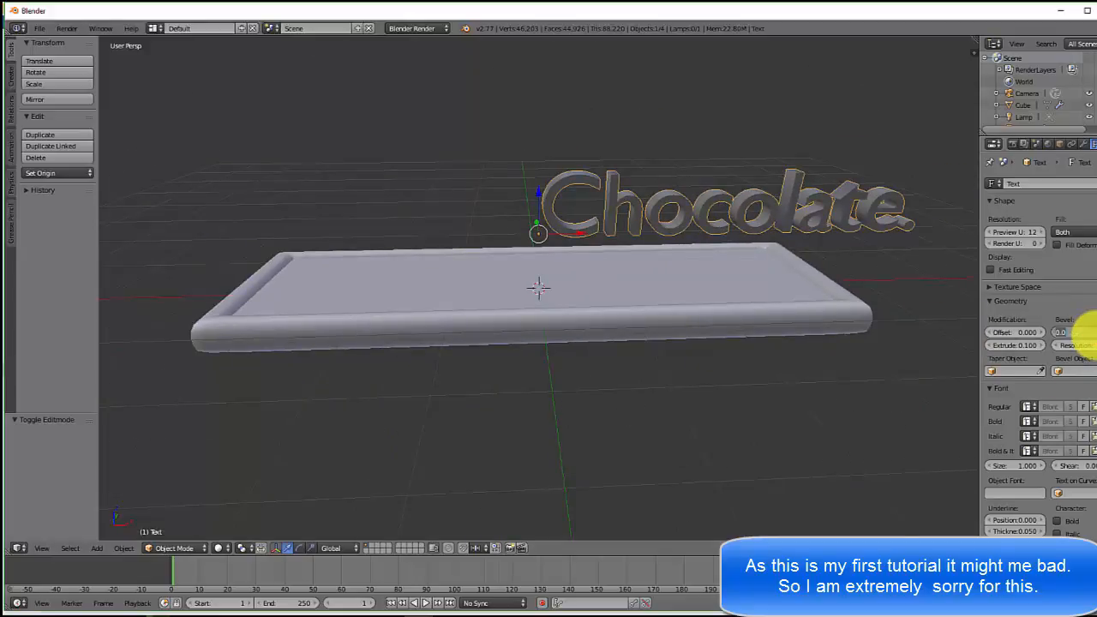
Adjust the text's bevel depth to a small value that slightly rounds the letter edges.
{"action": "left_click_drag", "start_coordinate": [1086, 332], "coordinate": [1089, 332]}
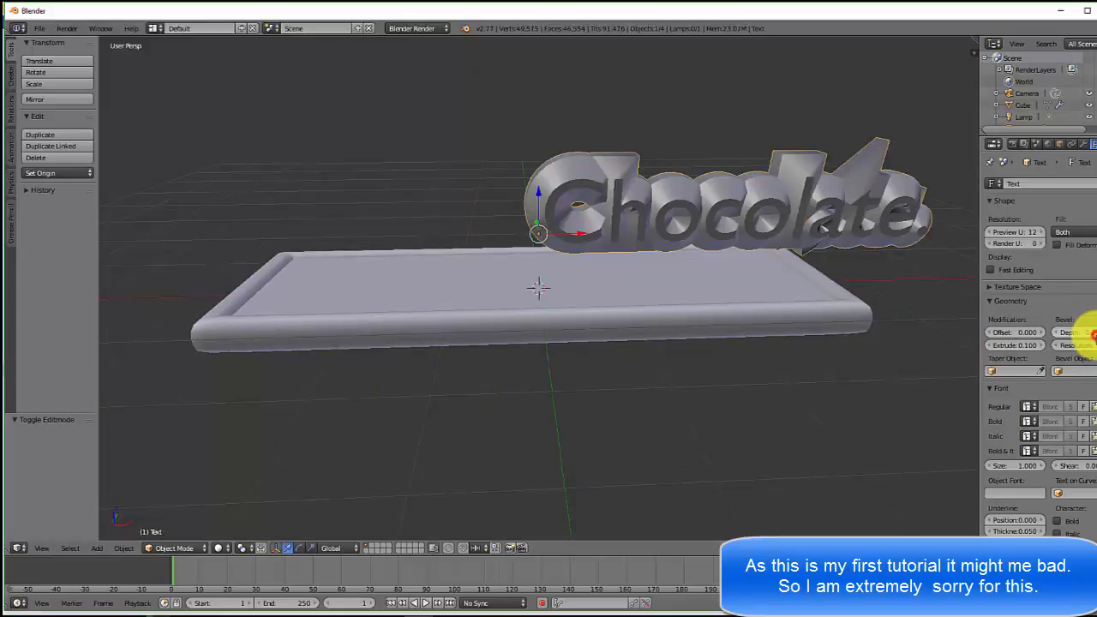
{"action": "left_click_drag", "start_coordinate": [1088, 330], "coordinate": [1079, 335]}
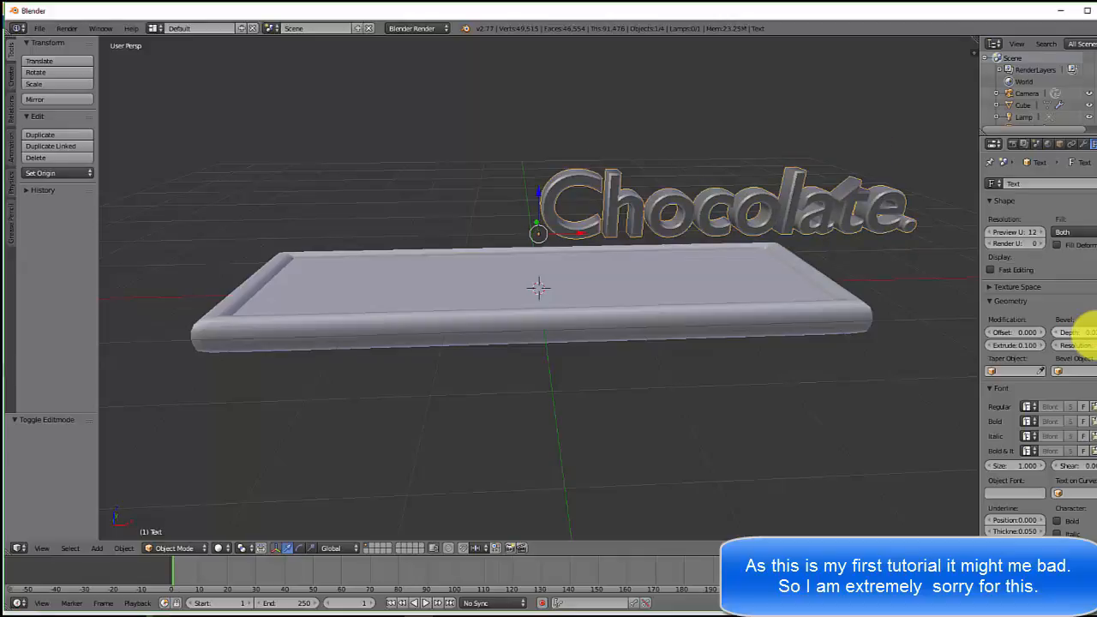
{"action": "middle_click_drag", "start_coordinate": [742, 232], "coordinate": [712, 248]}
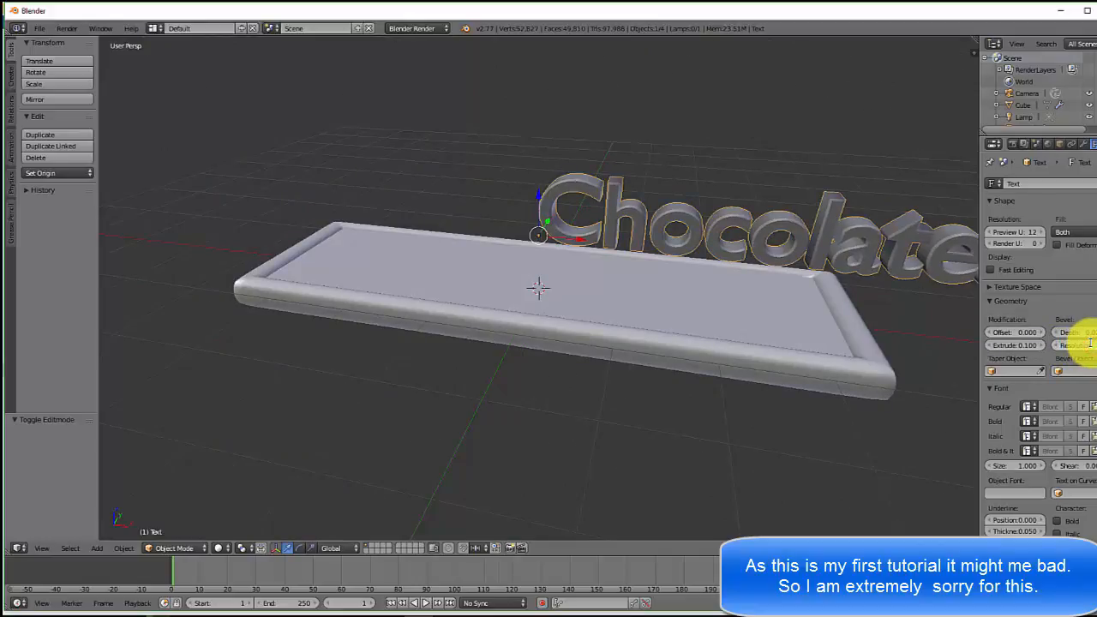
Convert the "Chocolate." text object to a mesh.
{"action": "middle_click_drag", "start_coordinate": [649, 265], "coordinate": [601, 270]}
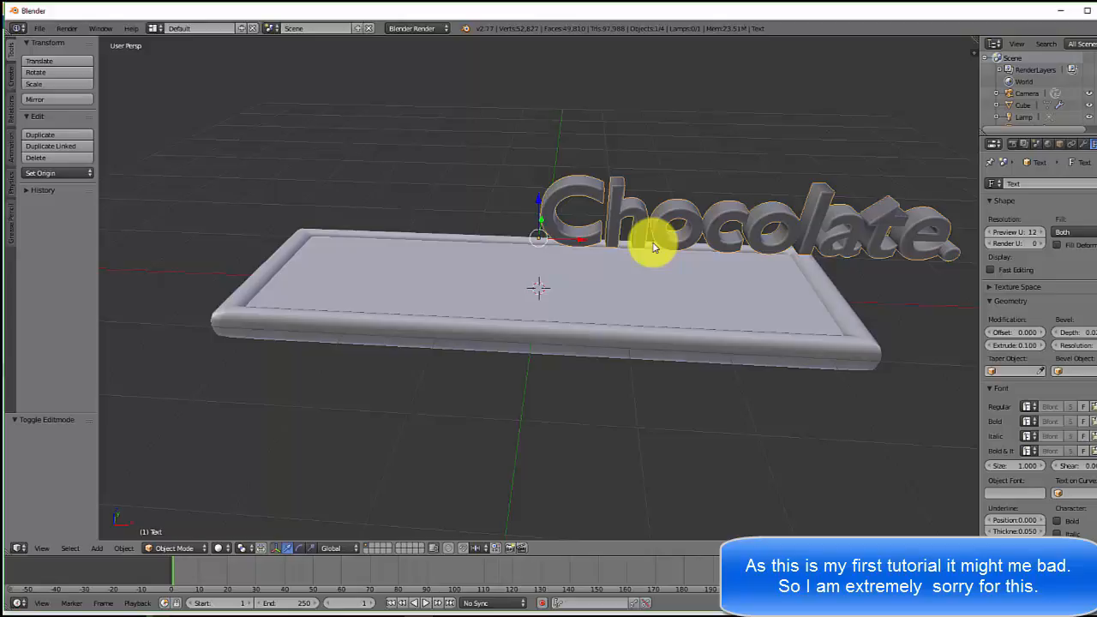
{"action": "key", "text": "alt+c"}
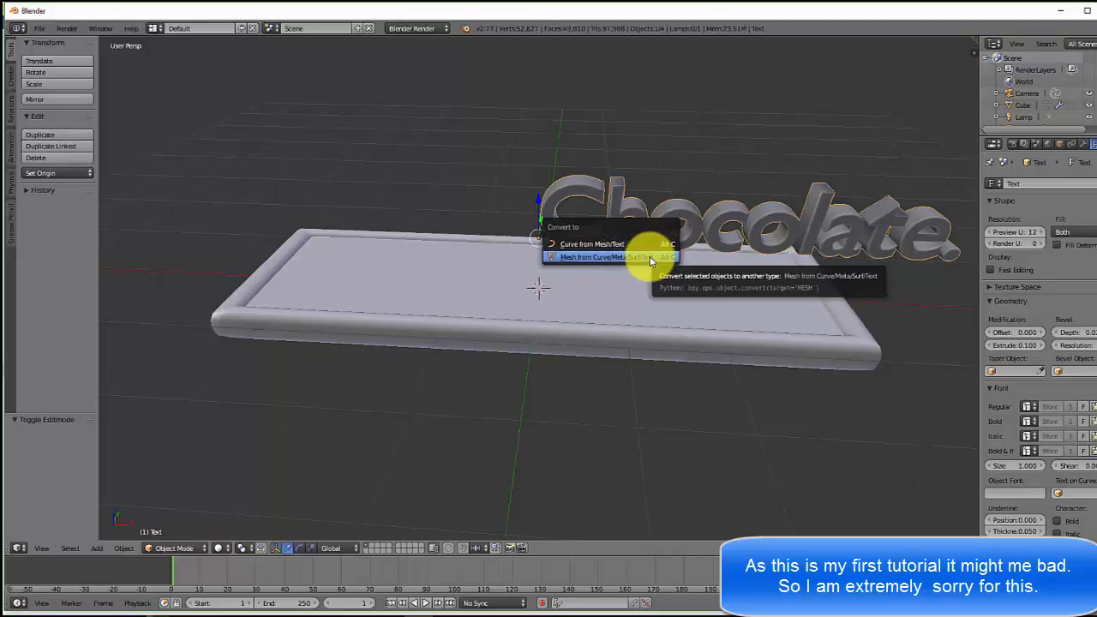
{"action": "left_click", "coordinate": [638, 256]}
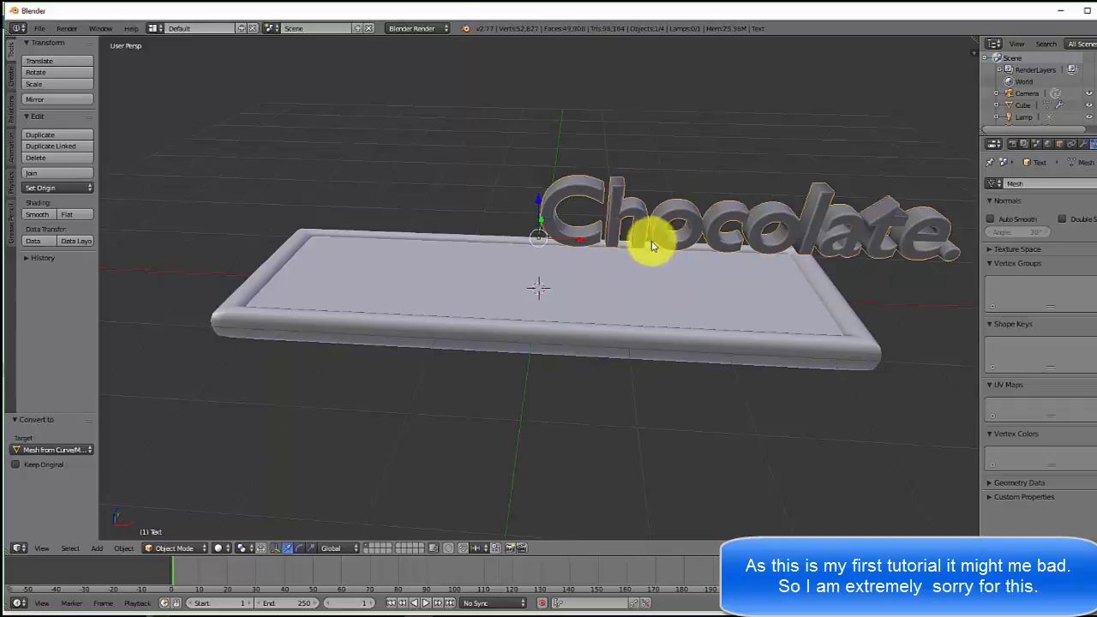
{"action": "left_click", "coordinate": [382, 616]}
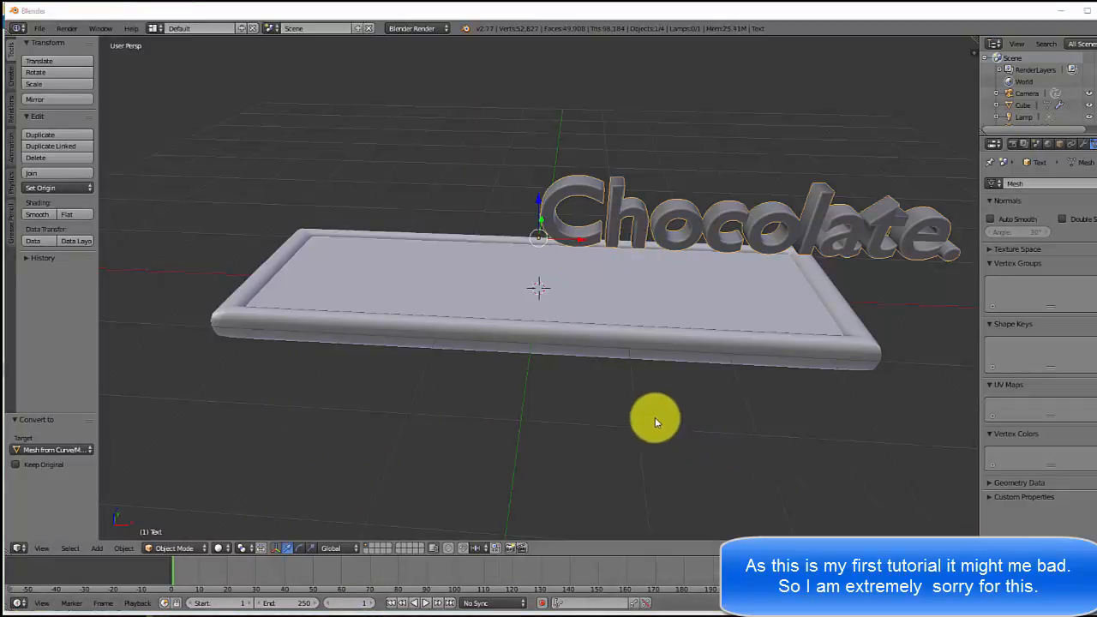
{"action": "mouse_move", "coordinate": [649, 420]}
{"action": "middle_mouse_down"}
{"action": "mouse_move", "coordinate": [631, 386]}
{"action": "mouse_move", "coordinate": [599, 372]}
{"action": "mouse_move", "coordinate": [585, 385]}
{"action": "mouse_move", "coordinate": [649, 413]}
{"action": "middle_mouse_up"}
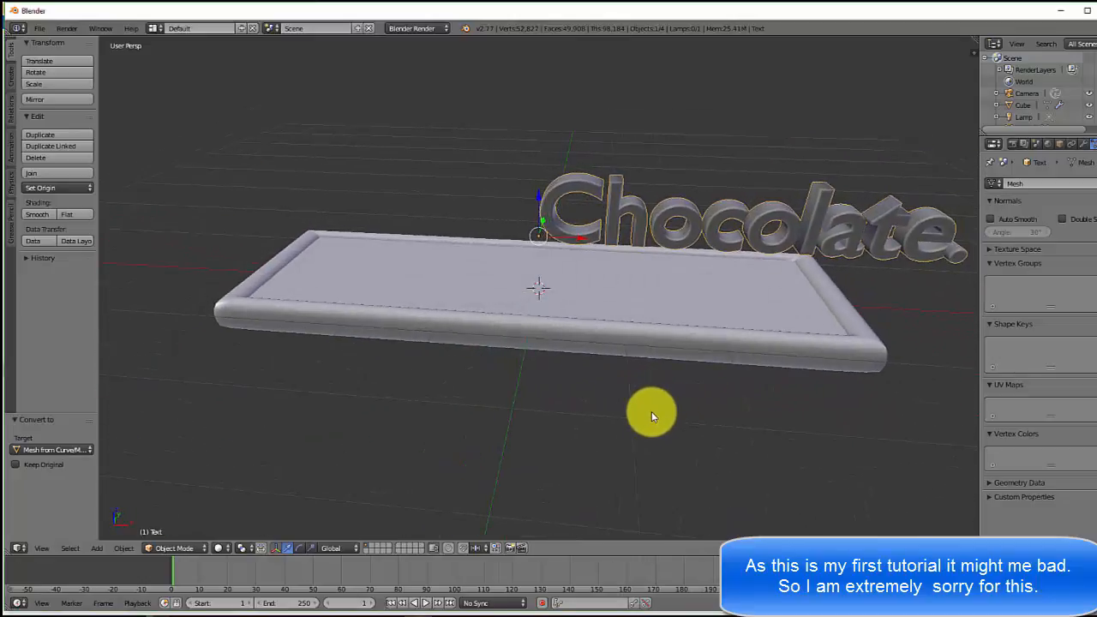
Show the viewport in wireframe shading and add a Remesh modifier to the text mesh.
{"action": "left_click", "coordinate": [221, 548]}
{"action": "left_click", "coordinate": [233, 521]}
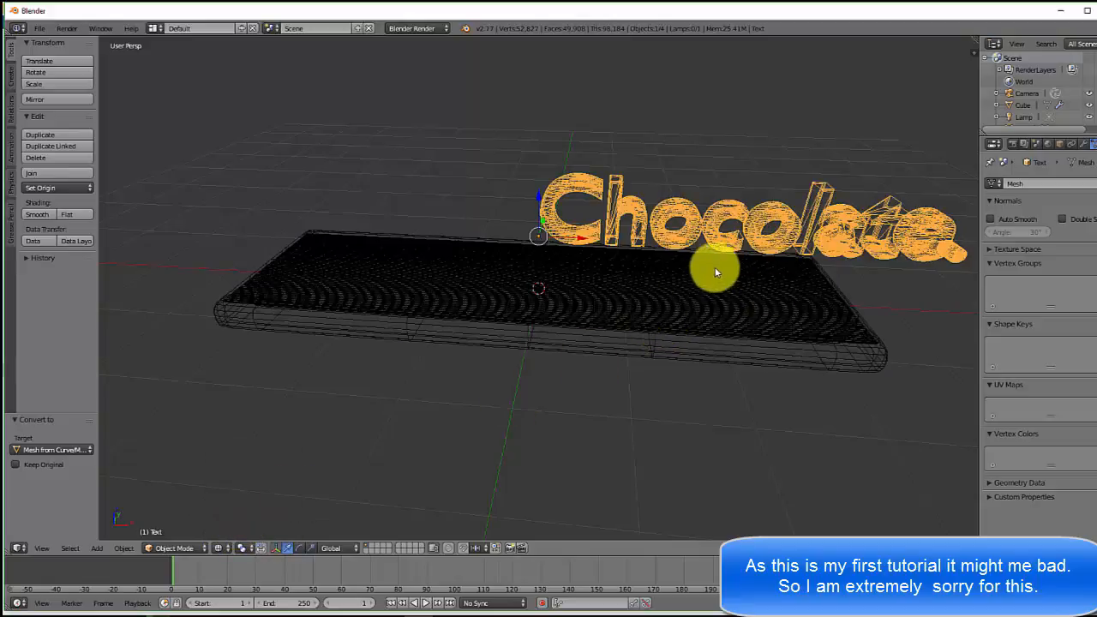
{"action": "middle_click_drag", "start_coordinate": [714, 265], "coordinate": [651, 257]}
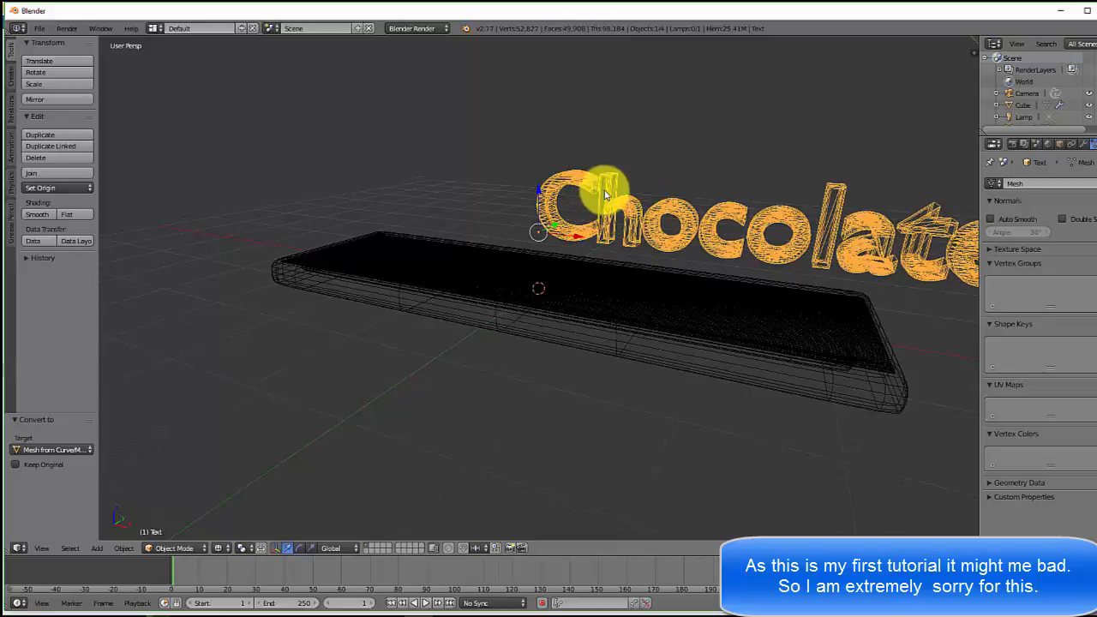
{"action": "left_click", "coordinate": [1083, 144]}
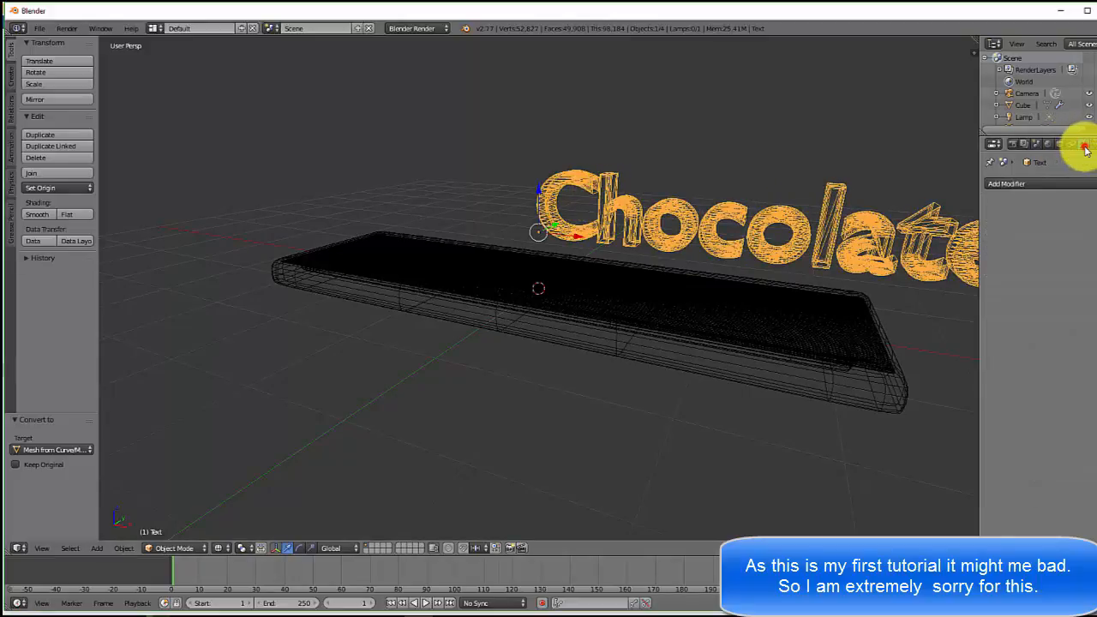
{"action": "left_click", "coordinate": [1048, 185]}
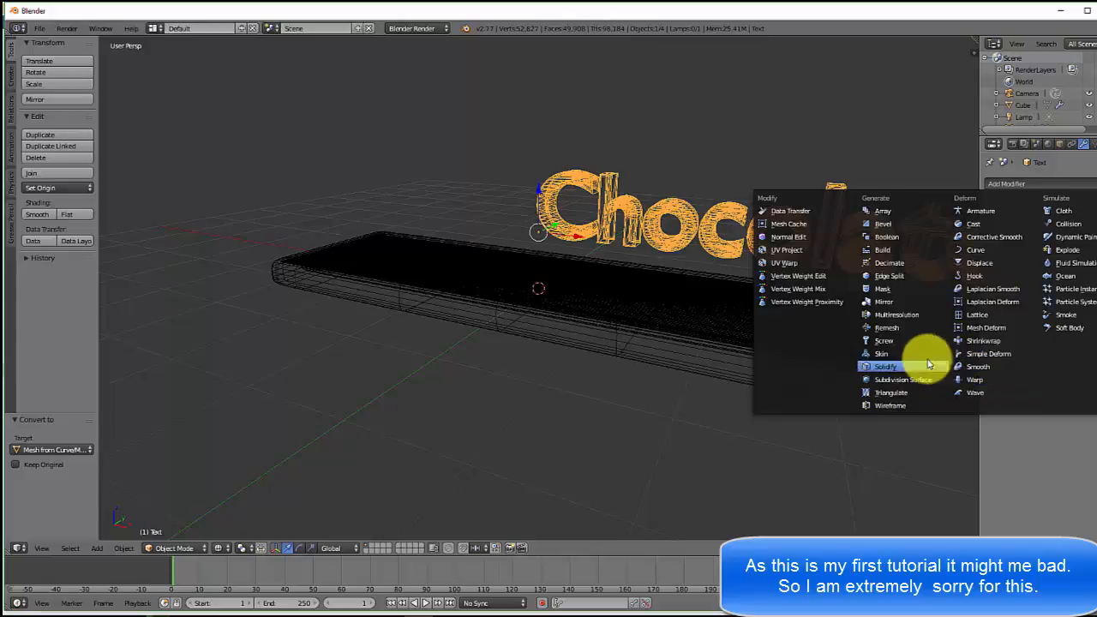
{"action": "left_click", "coordinate": [891, 328]}
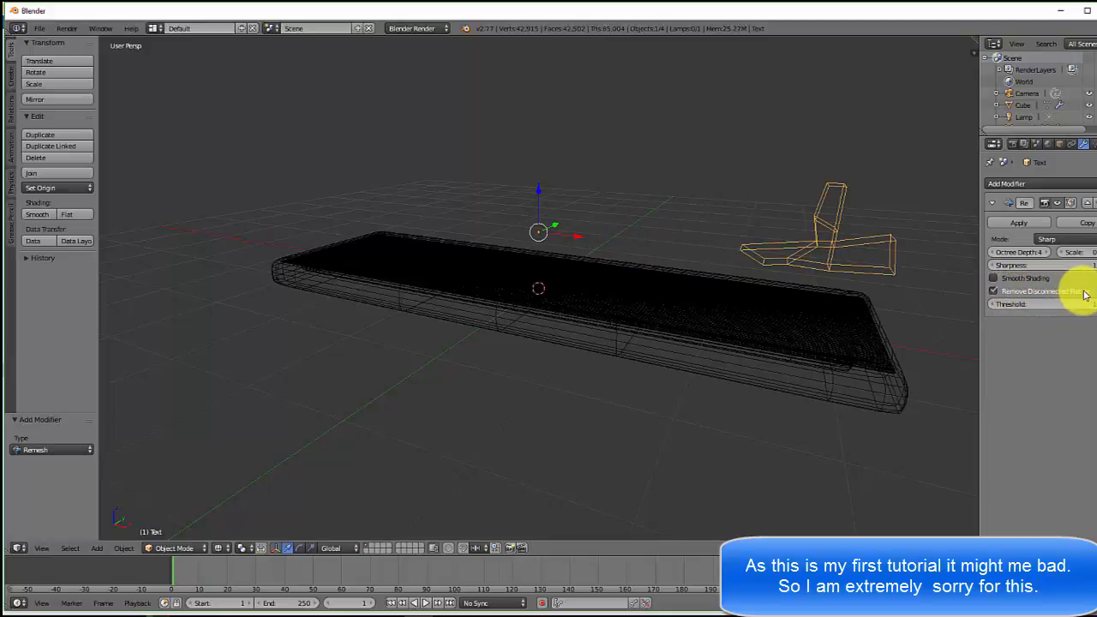
Turn off Remove Disconnected Pieces and enable Smooth Shading in the text's Remesh modifier.
{"action": "left_click", "coordinate": [993, 292]}
{"action": "left_click", "coordinate": [993, 292]}
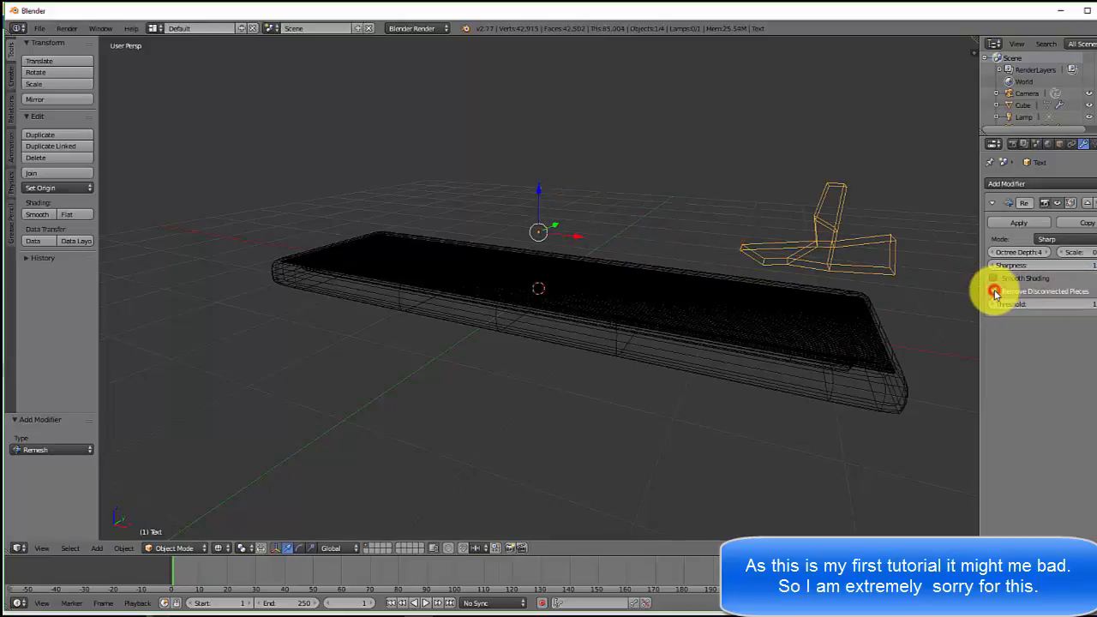
{"action": "left_click", "coordinate": [994, 292]}
{"action": "left_click", "coordinate": [994, 292]}
{"action": "left_click", "coordinate": [993, 291]}
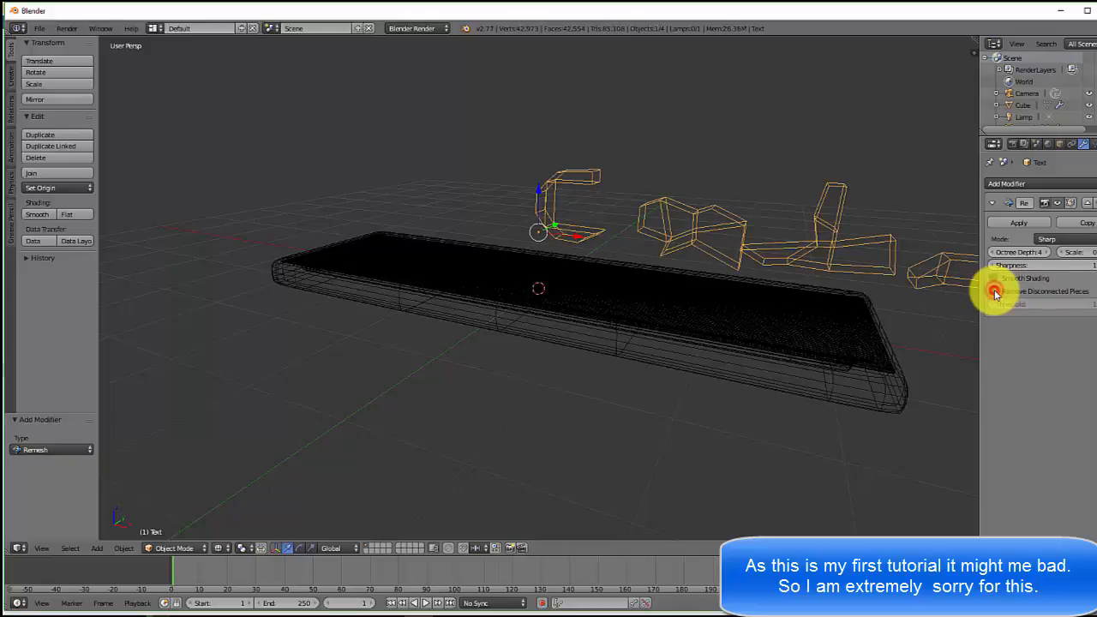
{"action": "left_click", "coordinate": [992, 279]}
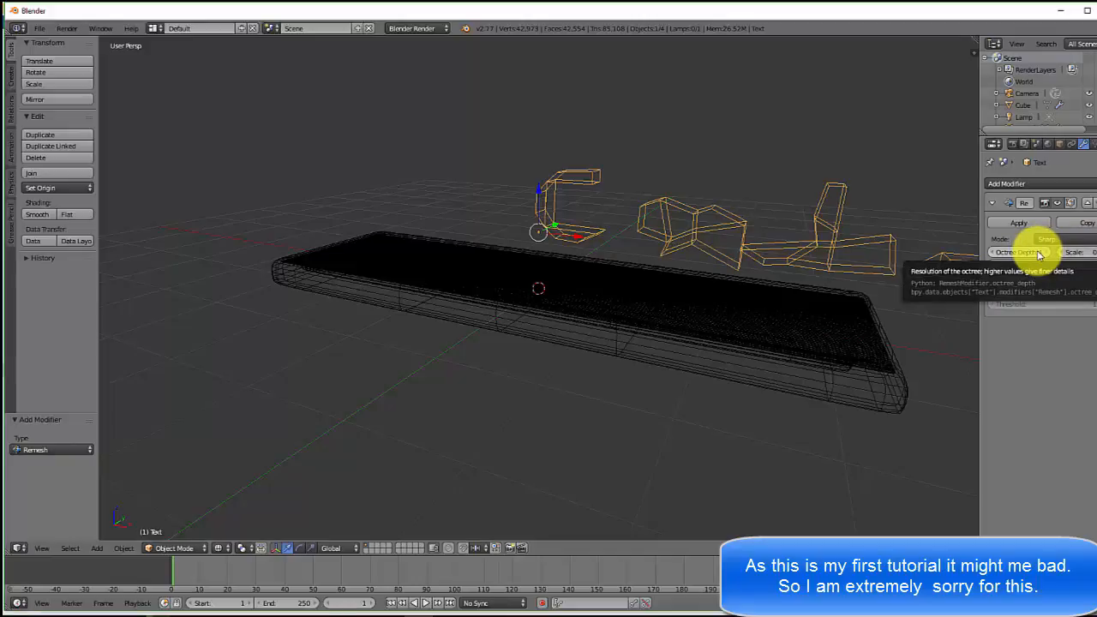
Set the Remesh modifier's octree depth to 7.
{"action": "left_click", "coordinate": [1037, 252]}
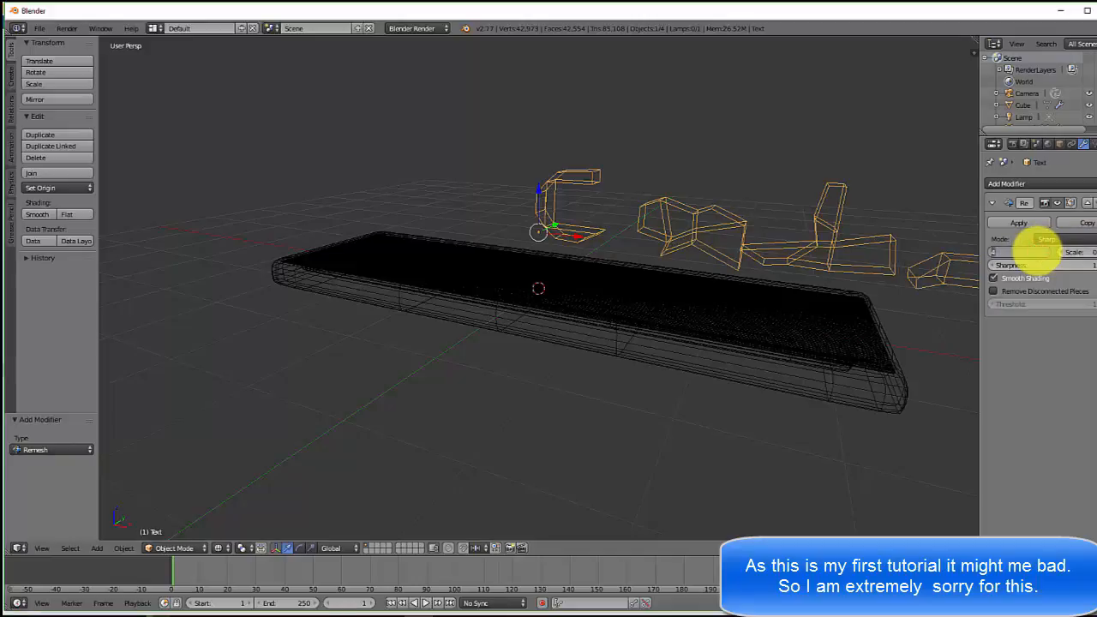
{"action": "type", "text": "7"}
{"action": "key", "text": "Return"}
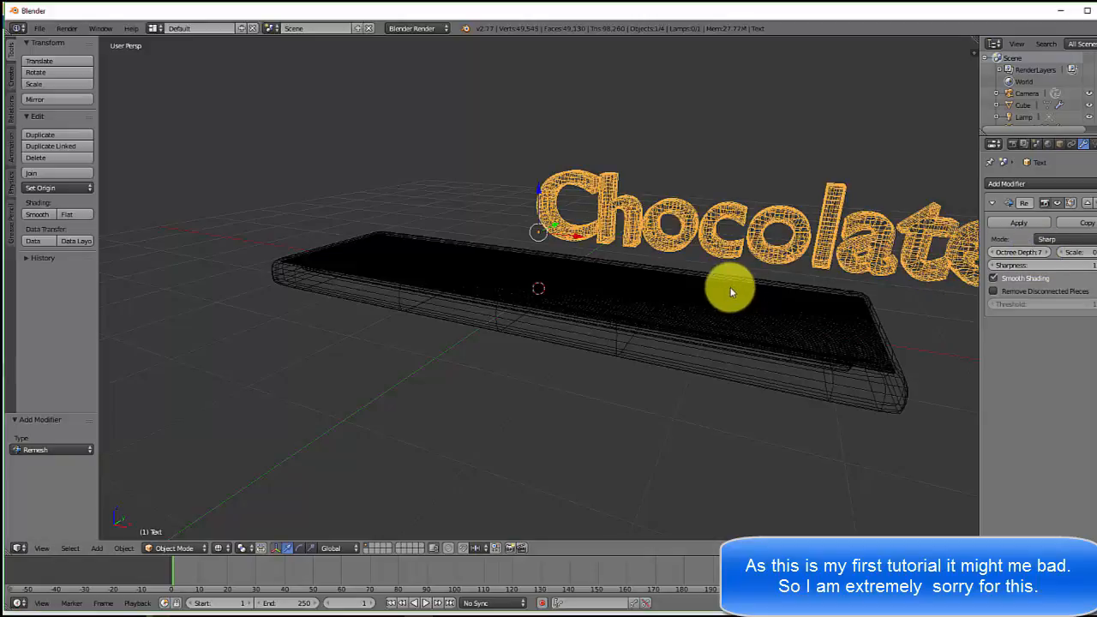
{"action": "middle_click_drag", "start_coordinate": [728, 286], "coordinate": [821, 247]}
{"action": "scroll", "coordinate": [724, 291], "scroll_direction": "down", "scroll_amount": 4}
{"action": "scroll", "coordinate": [691, 296], "scroll_direction": "up", "scroll_amount": 6}
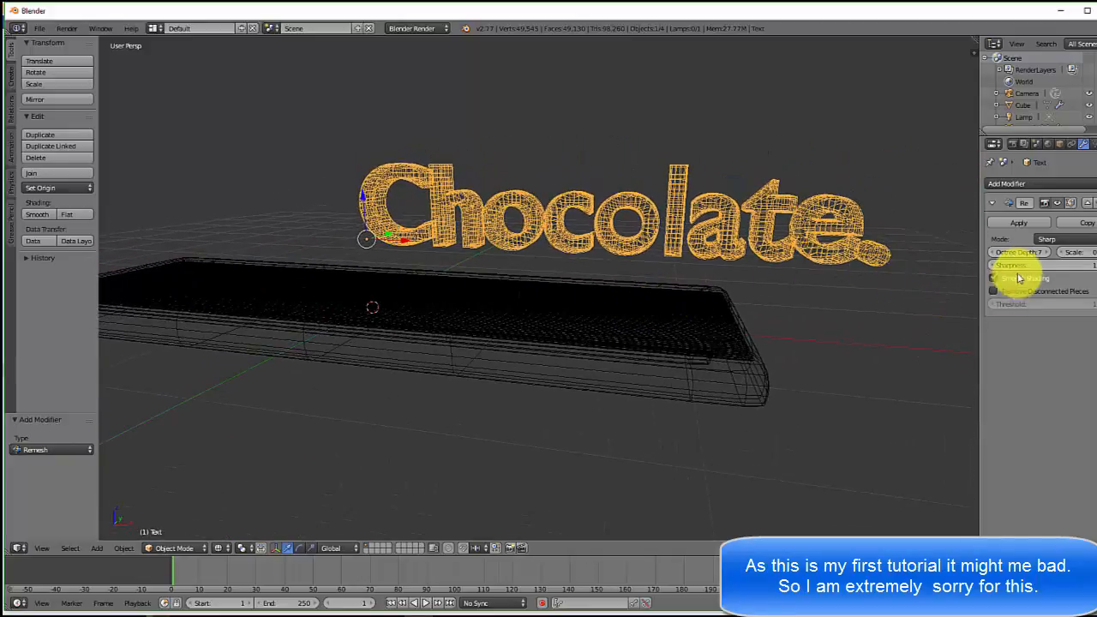
Raise the Remesh octree depth to 8 and inspect the letters' surface in solid shading.
{"action": "left_click_drag", "start_coordinate": [1034, 251], "coordinate": [1040, 251]}
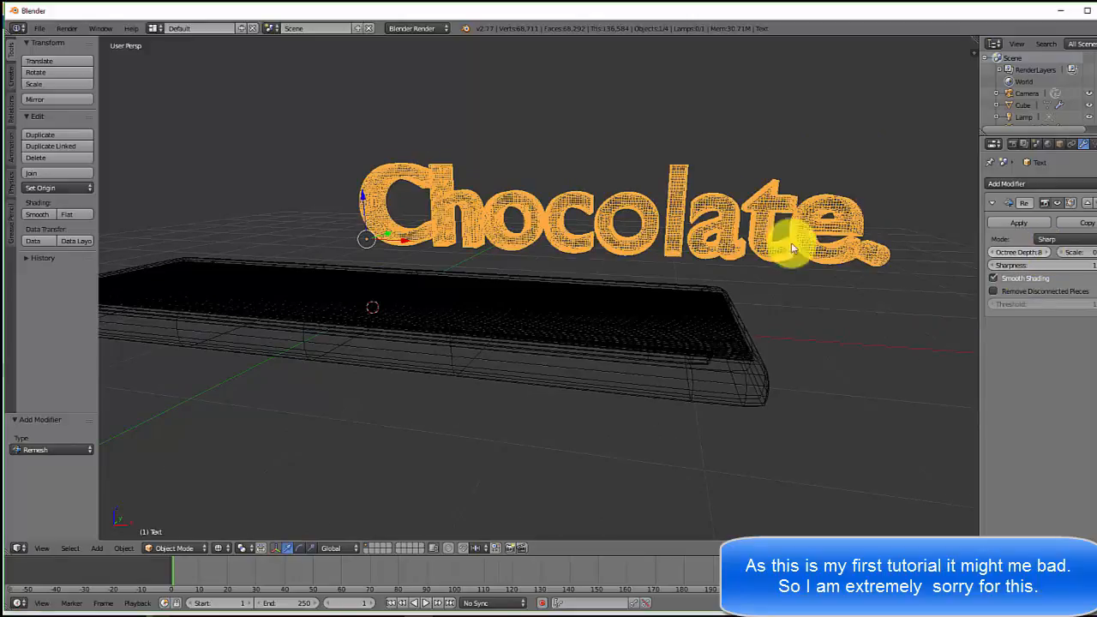
{"action": "middle_click_drag", "start_coordinate": [465, 269], "coordinate": [443, 284]}
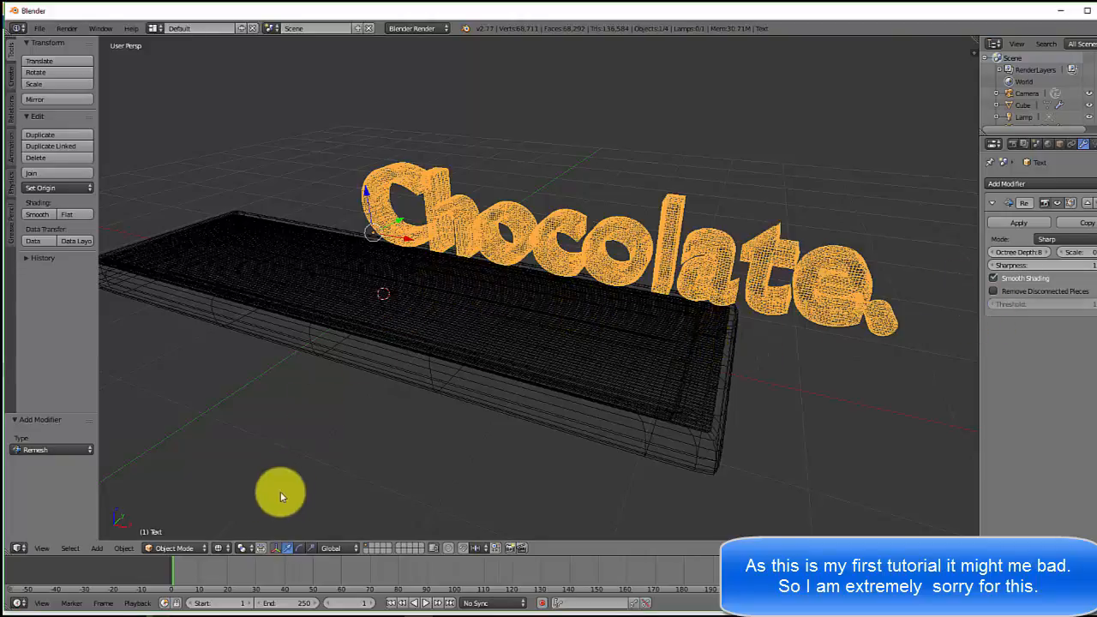
{"action": "left_click", "coordinate": [220, 547]}
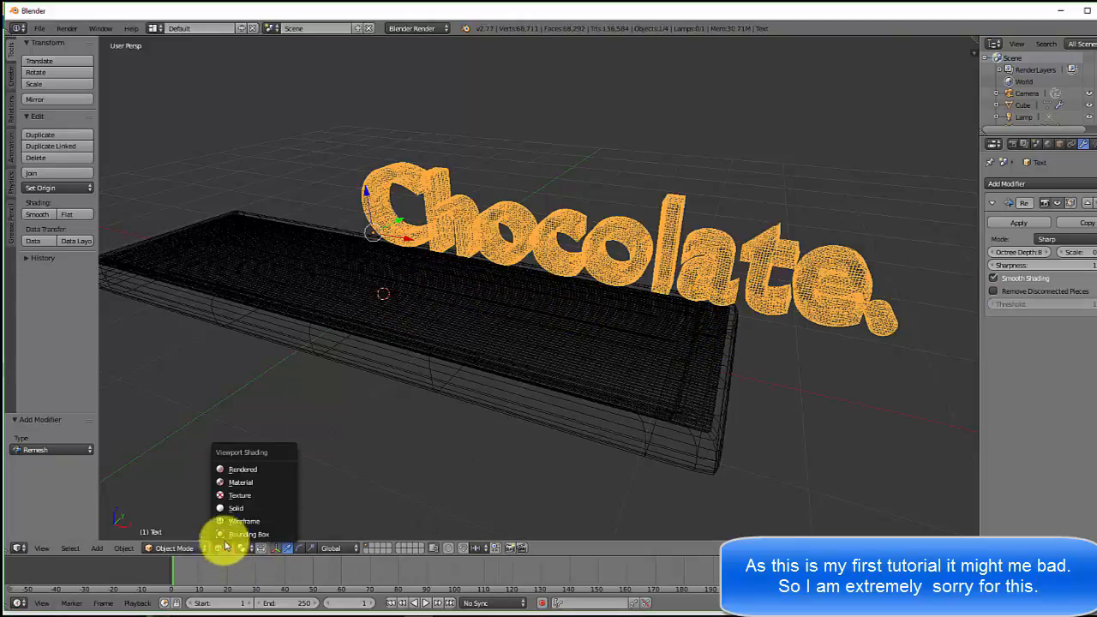
{"action": "left_click", "coordinate": [233, 508]}
{"action": "mouse_move", "coordinate": [482, 434]}
{"action": "middle_mouse_down"}
{"action": "mouse_move", "coordinate": [539, 436]}
{"action": "mouse_move", "coordinate": [532, 454]}
{"action": "mouse_move", "coordinate": [509, 406]}
{"action": "middle_mouse_up"}
{"action": "scroll", "coordinate": [523, 304], "scroll_direction": "up", "scroll_amount": 3}
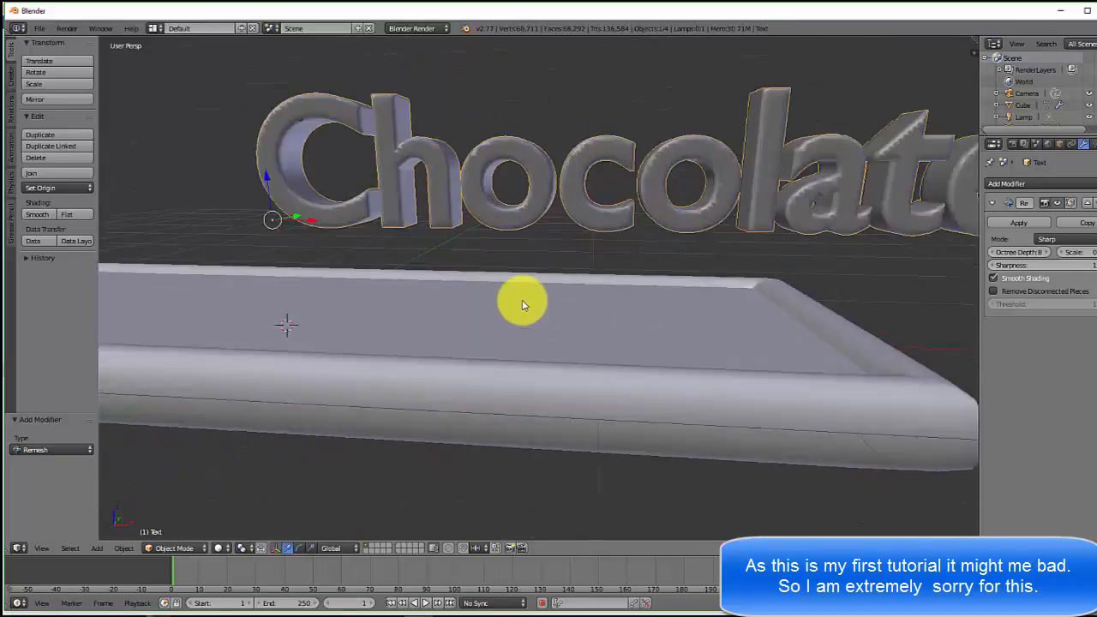
{"action": "scroll", "coordinate": [523, 304], "scroll_direction": "up", "scroll_amount": 1}
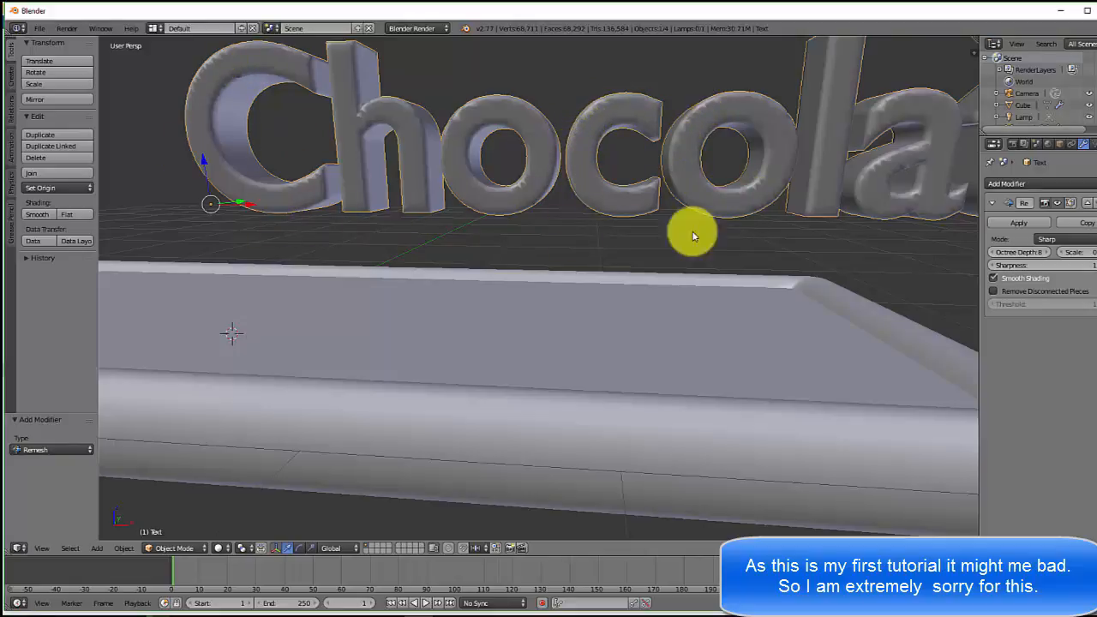
{"action": "scroll", "coordinate": [857, 215], "scroll_direction": "down", "scroll_amount": 4}
{"action": "scroll", "coordinate": [844, 214], "scroll_direction": "up", "scroll_amount": 3}
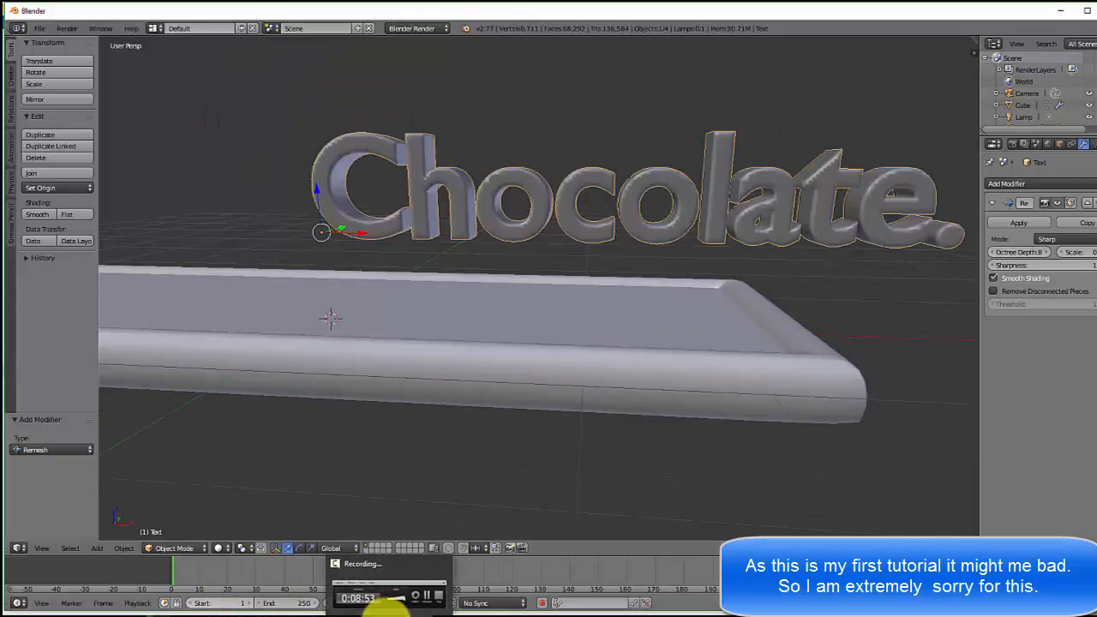
Set the Remesh octree depth to 7 and edit the modifier's sharpness.
{"action": "left_click", "coordinate": [386, 613]}
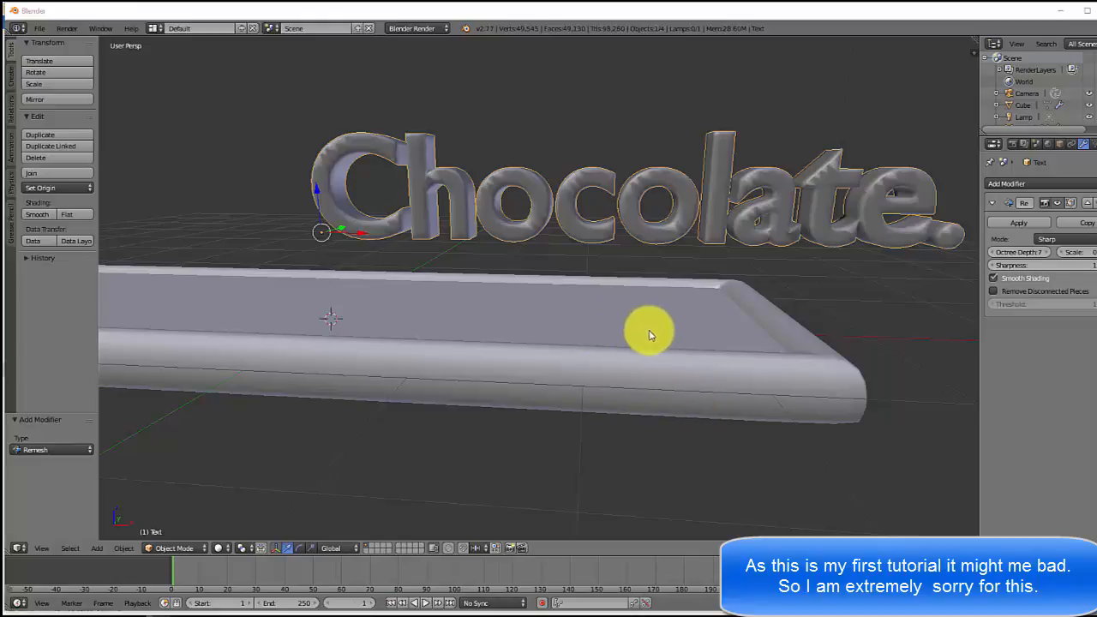
{"action": "left_click", "coordinate": [1084, 267]}
{"action": "key", "text": "Return"}
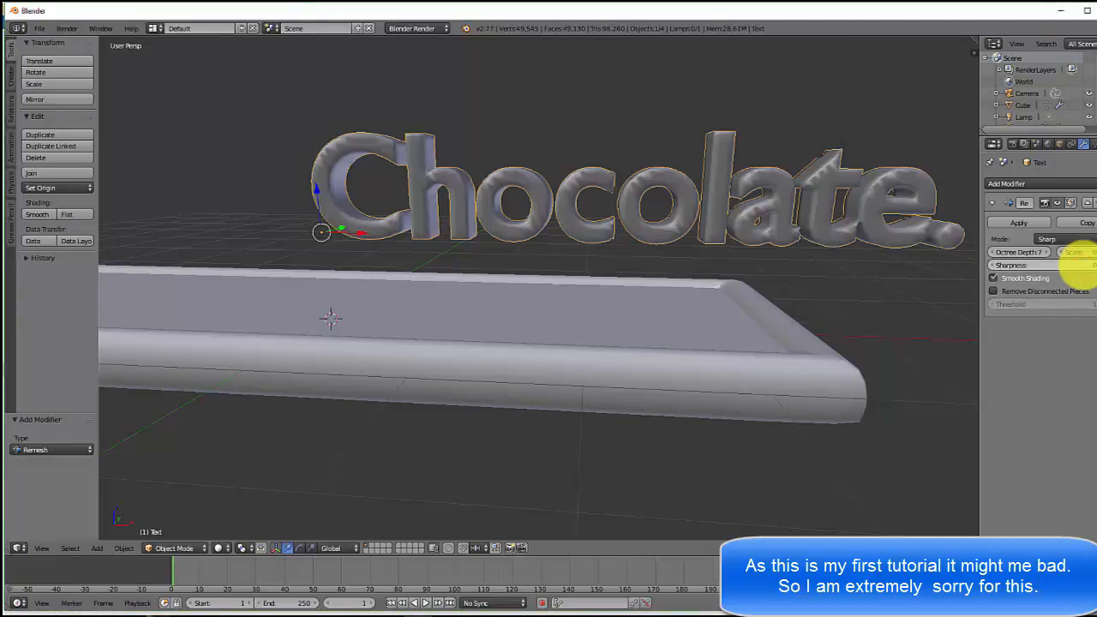
{"action": "scroll", "coordinate": [687, 233], "scroll_direction": "down", "scroll_amount": 5}
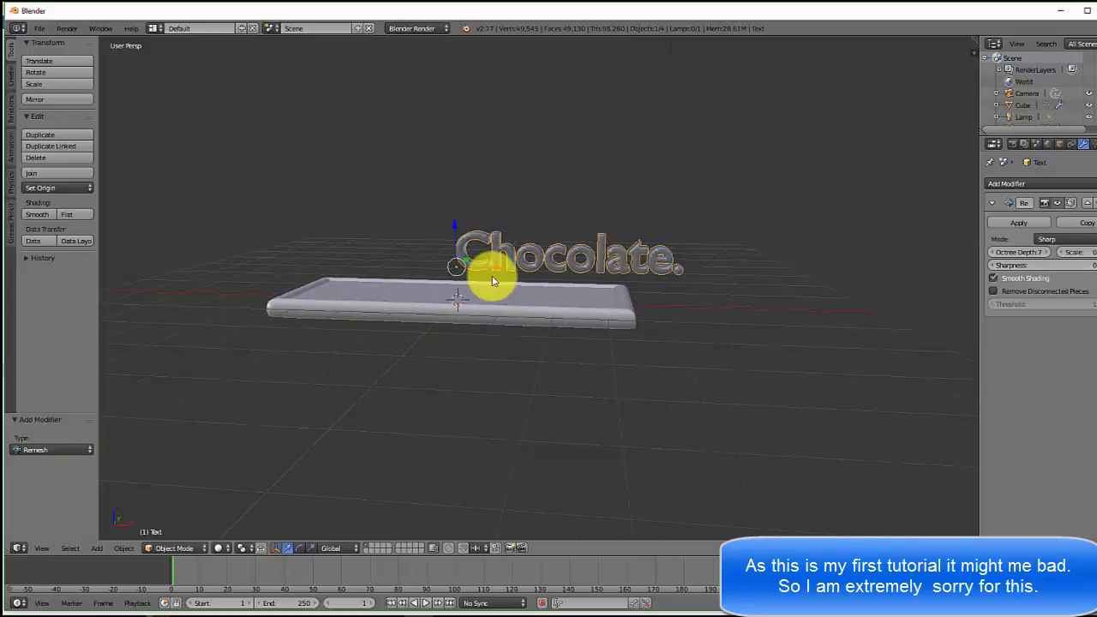
{"action": "scroll", "coordinate": [495, 279], "scroll_direction": "up", "scroll_amount": 4}
{"action": "scroll", "coordinate": [495, 280], "scroll_direction": "down", "scroll_amount": 4}
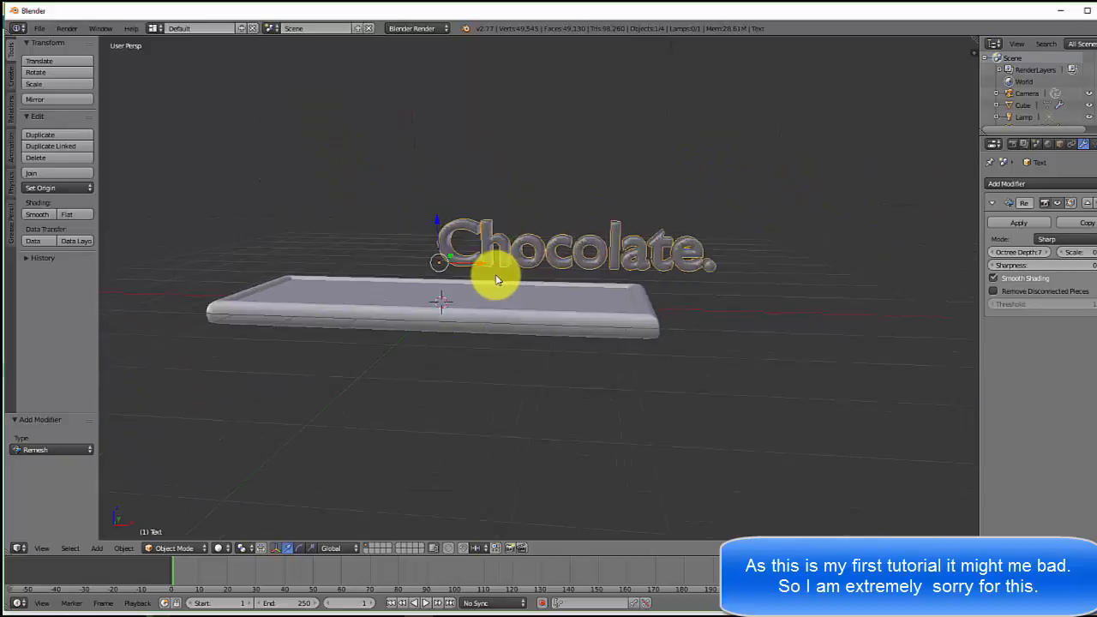
{"action": "scroll", "coordinate": [495, 279], "scroll_direction": "up", "scroll_amount": 2}
{"action": "scroll", "coordinate": [495, 279], "scroll_direction": "down", "scroll_amount": 3}
{"action": "scroll", "coordinate": [495, 279], "scroll_direction": "up", "scroll_amount": 2}
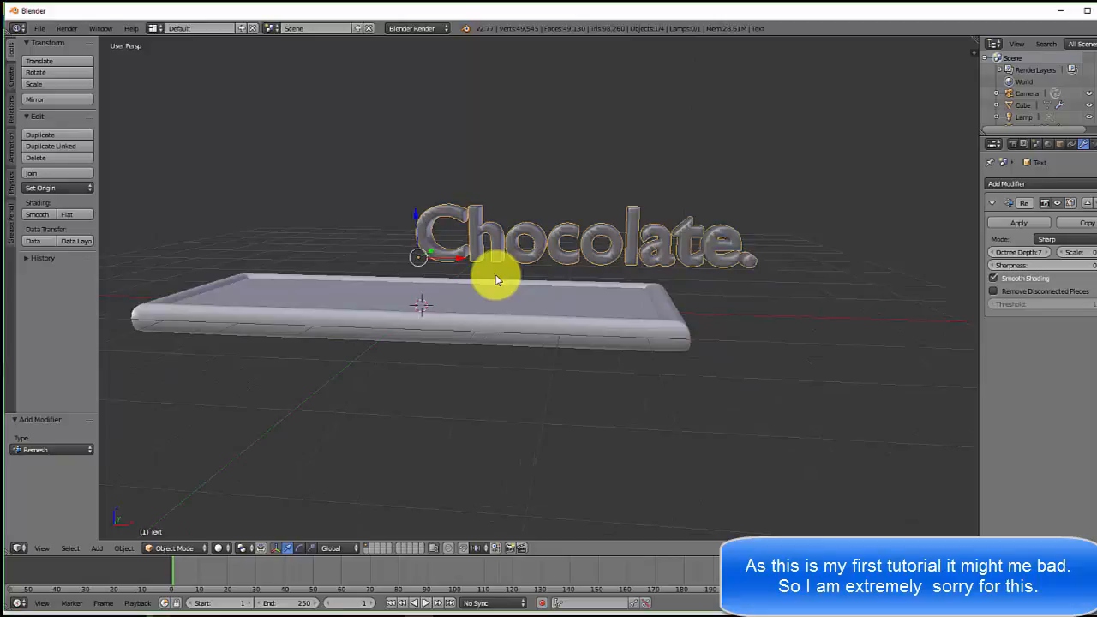
In front orthographic view, scale the text up by about 1.14 and move it about -2.344 along X over the tray.
{"action": "key", "text": "KP_5"}
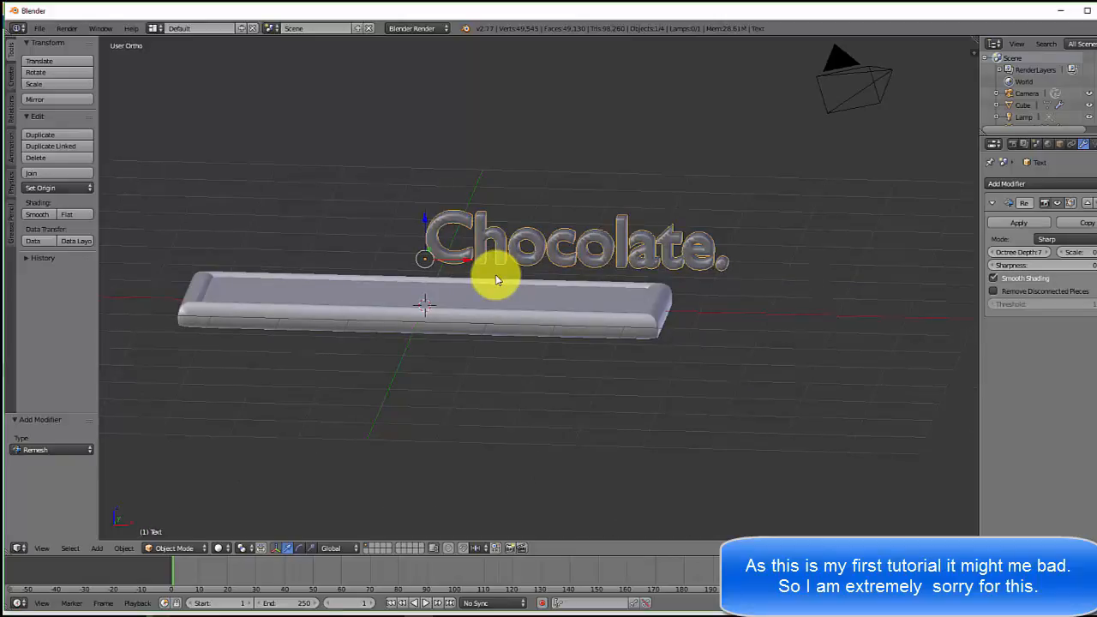
{"action": "key", "text": "KP_1"}
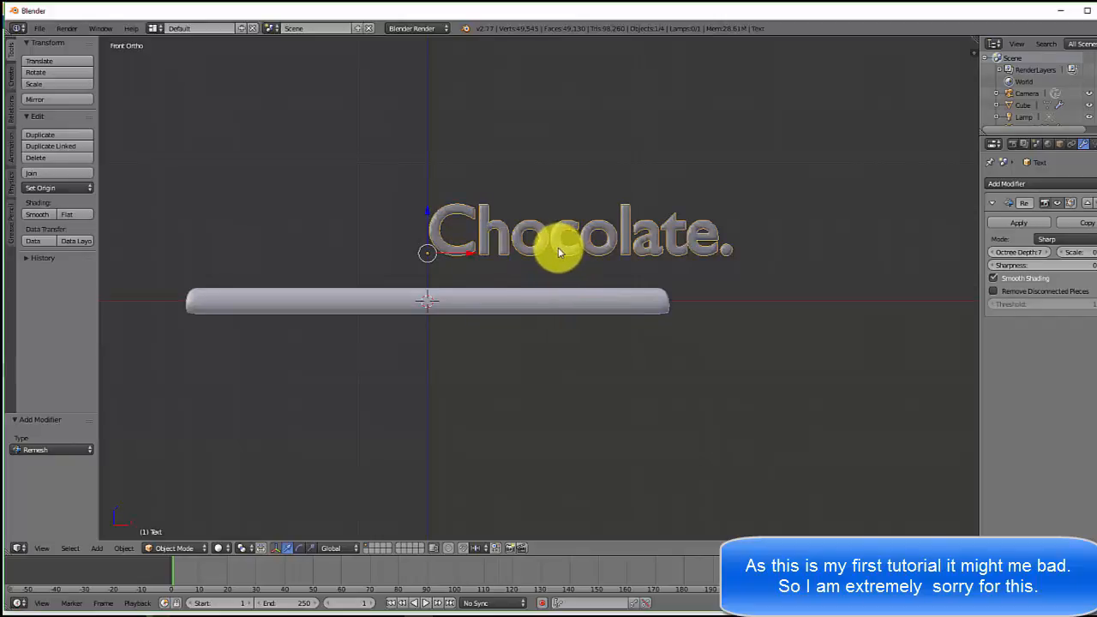
{"action": "key", "text": "s"}
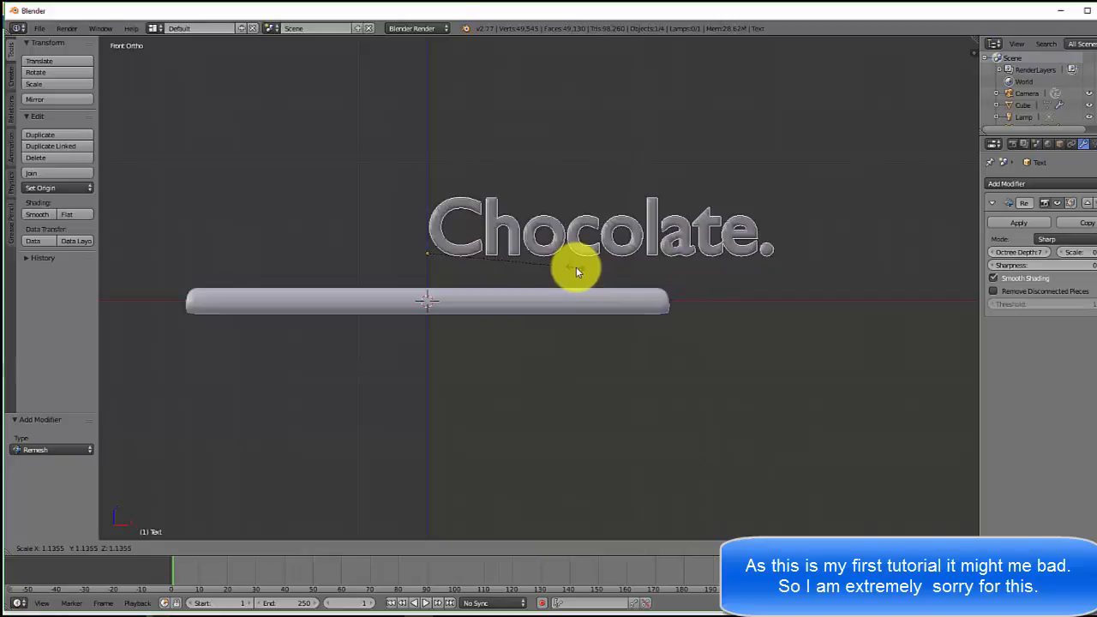
{"action": "left_click", "coordinate": [574, 267]}
{"action": "left_click_drag", "start_coordinate": [479, 260], "coordinate": [313, 256]}
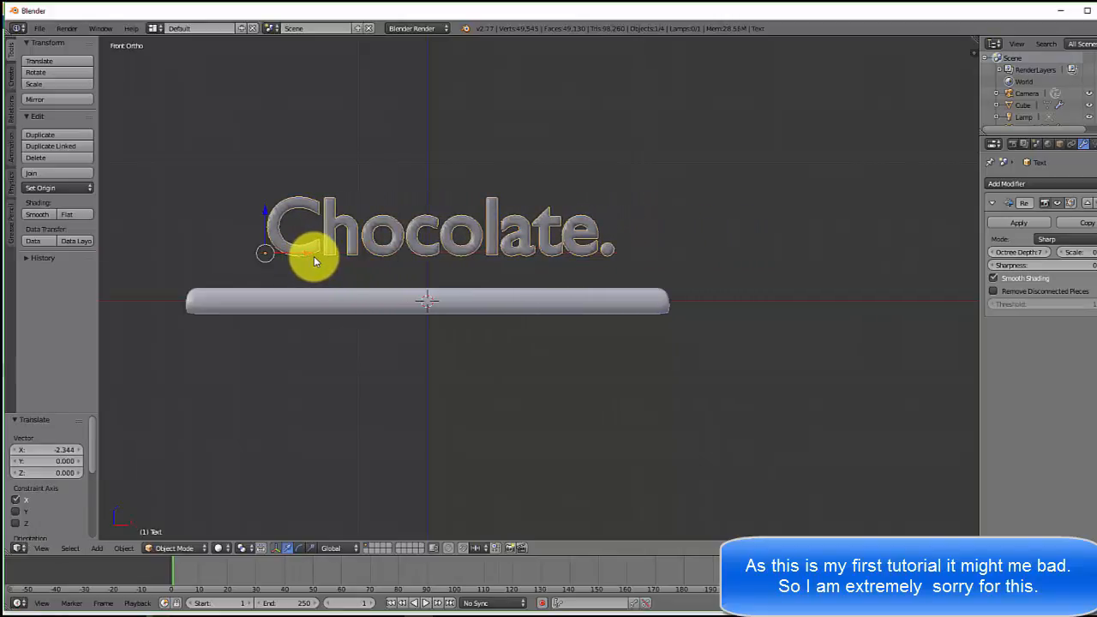
Enlarge the text by about 1.132 and shift it about -0.341 along X to centre it above the tray.
{"action": "key", "text": "s"}
{"action": "left_click", "coordinate": [363, 270]}
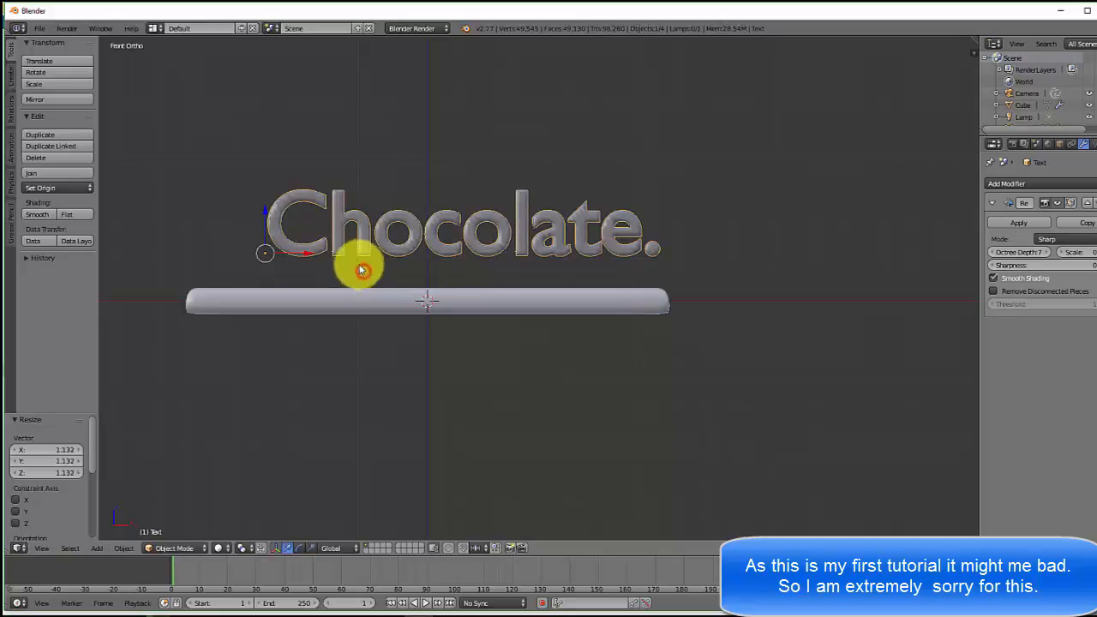
{"action": "key", "text": "g"}
{"action": "key", "text": "x"}
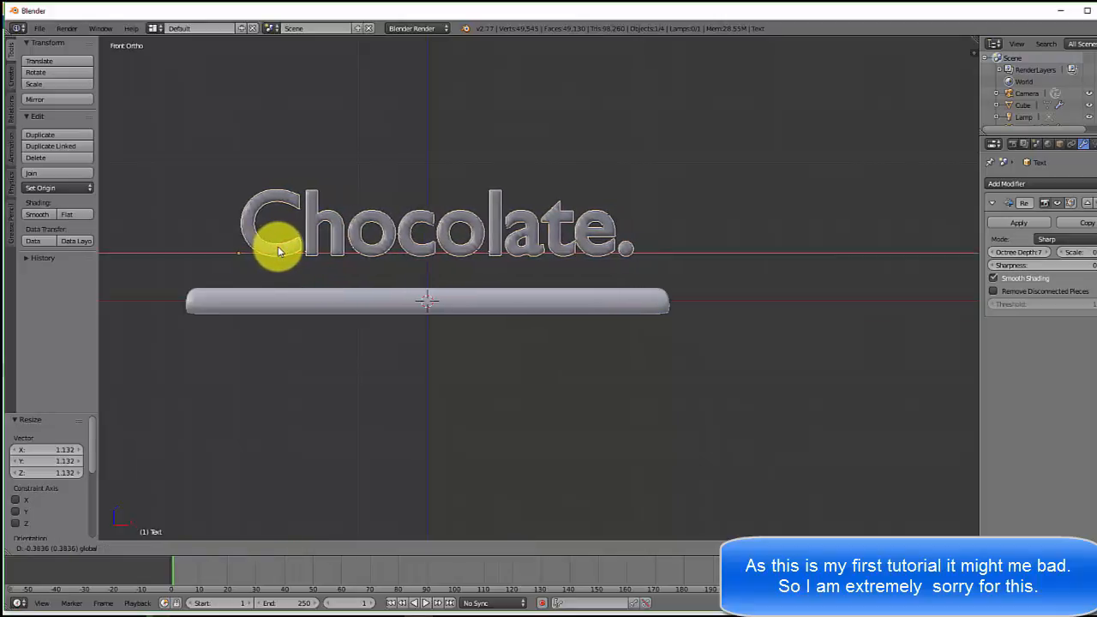
{"action": "left_click", "coordinate": [277, 246]}
{"action": "middle_click_drag", "start_coordinate": [347, 295], "coordinate": [341, 308]}
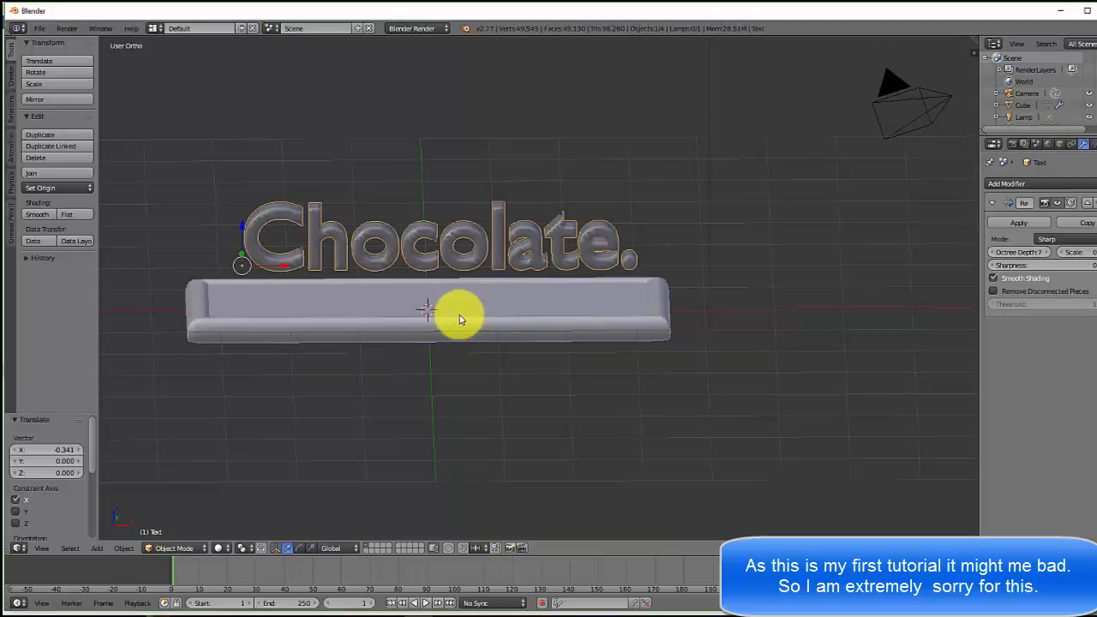
{"action": "key", "text": "KP_1"}
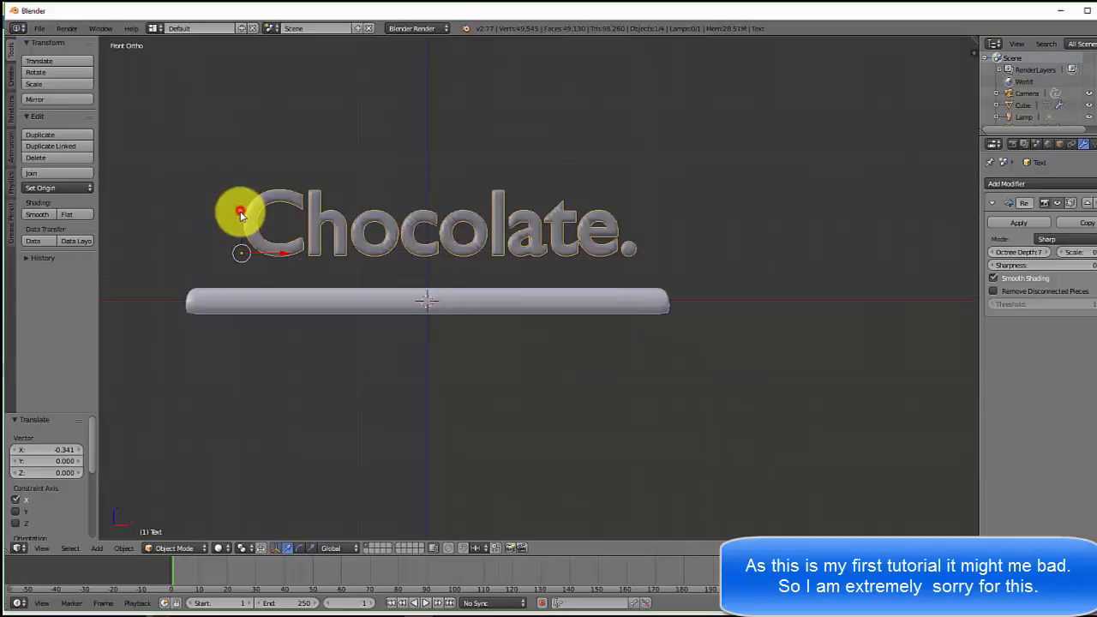
Lower the text along Z by about 0.298 and a further 0.221 so it sits down on the tray.
{"action": "left_click_drag", "start_coordinate": [240, 215], "coordinate": [313, 261]}
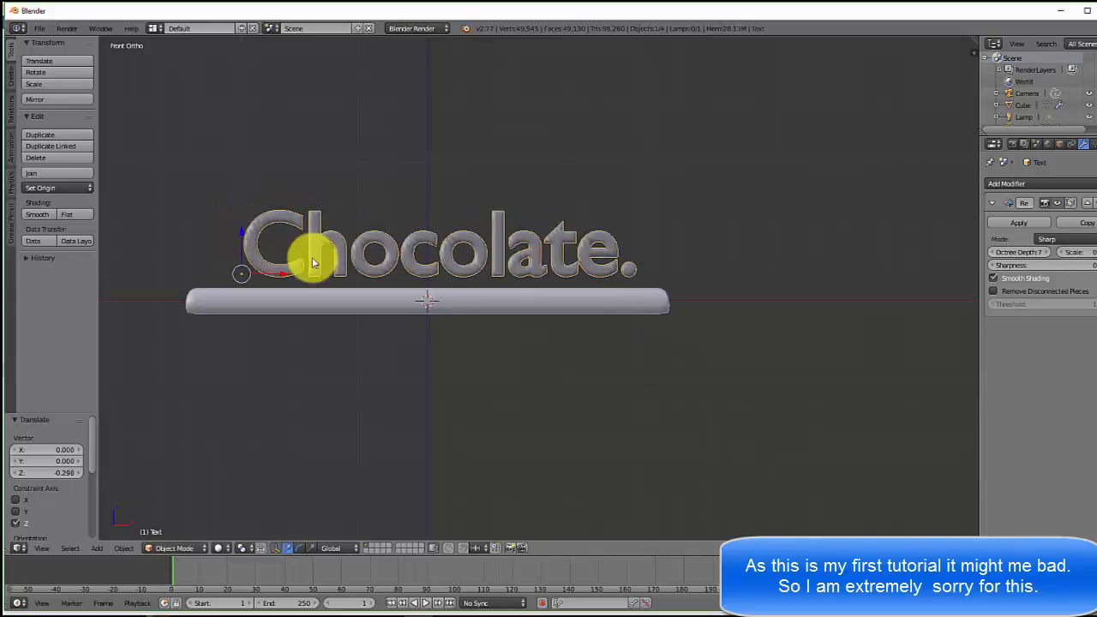
{"action": "mouse_move", "coordinate": [320, 269]}
{"action": "middle_mouse_down"}
{"action": "mouse_move", "coordinate": [324, 296]}
{"action": "mouse_move", "coordinate": [321, 277]}
{"action": "middle_mouse_up"}
{"action": "scroll", "coordinate": [323, 297], "scroll_direction": "up", "scroll_amount": 1}
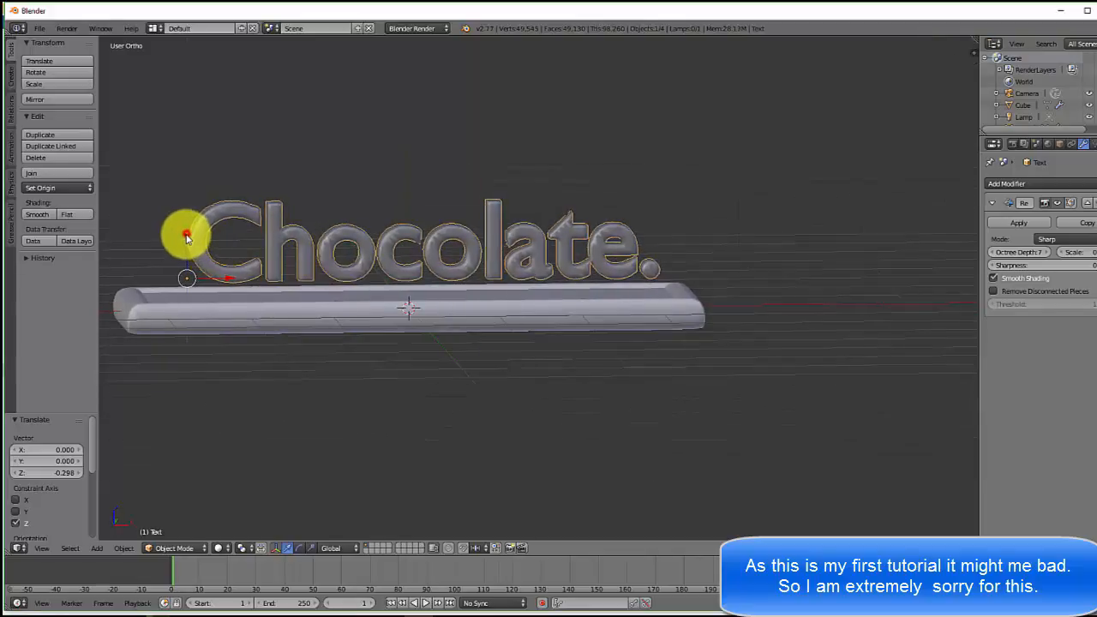
{"action": "key", "text": "g"}
{"action": "key", "text": "z"}
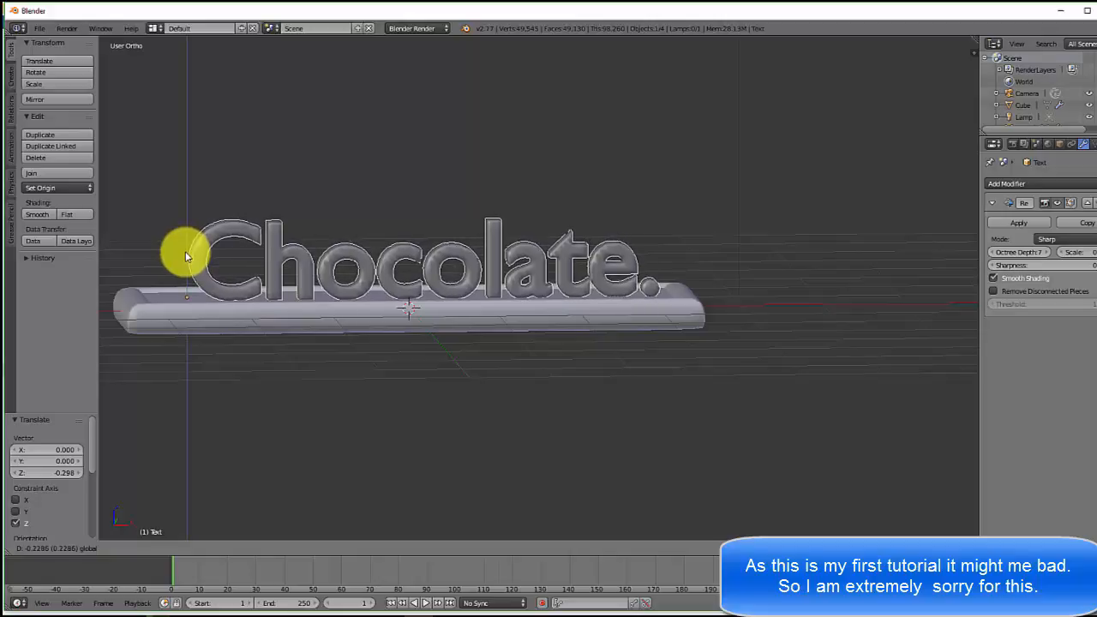
{"action": "left_click", "coordinate": [185, 251]}
{"action": "mouse_move", "coordinate": [314, 292]}
{"action": "middle_mouse_down"}
{"action": "mouse_move", "coordinate": [191, 299]}
{"action": "mouse_move", "coordinate": [327, 309]}
{"action": "middle_mouse_up"}
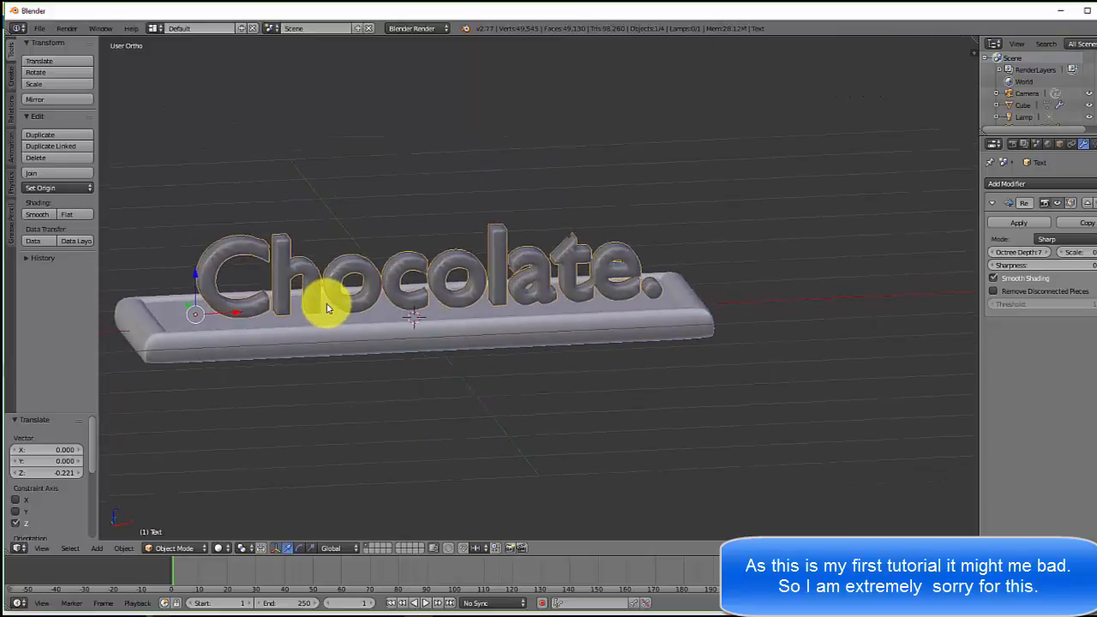
Raise the text about 0.006 along Z and shift it about -0.275 along X over the tray.
{"action": "scroll", "coordinate": [334, 304], "scroll_direction": "up", "scroll_amount": 5}
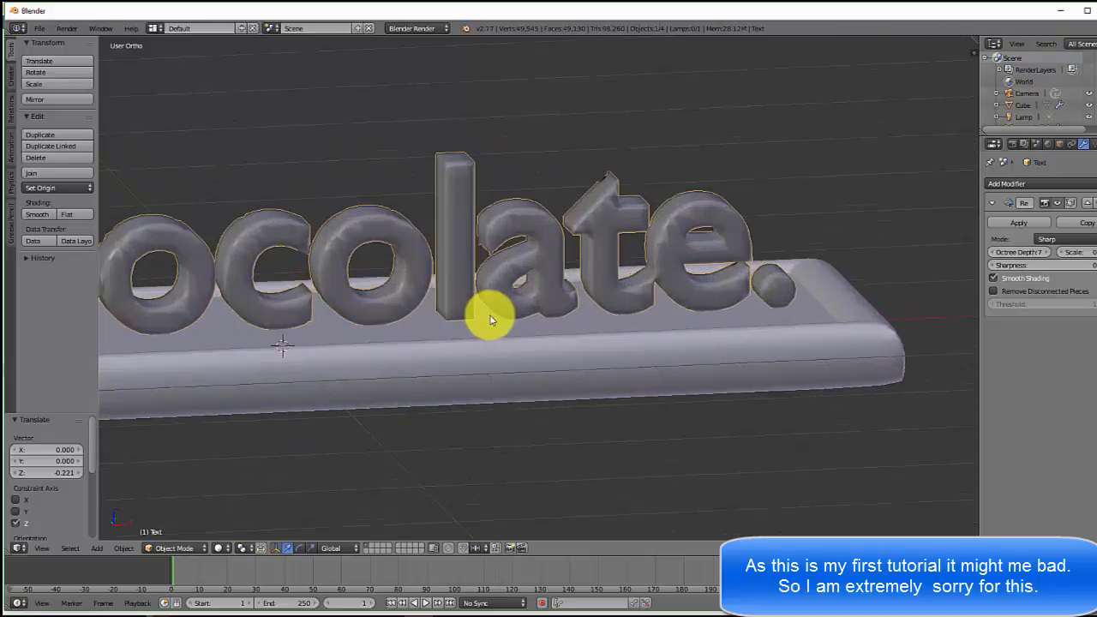
{"action": "scroll", "coordinate": [490, 319], "scroll_direction": "down", "scroll_amount": 3}
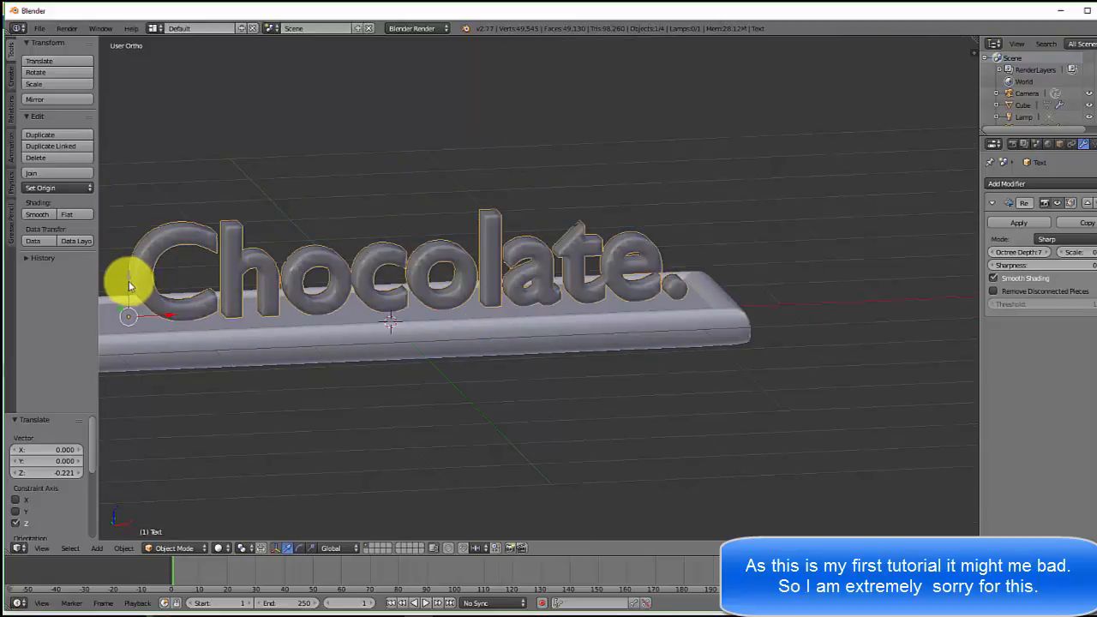
{"action": "left_click_drag", "start_coordinate": [129, 278], "coordinate": [128, 274]}
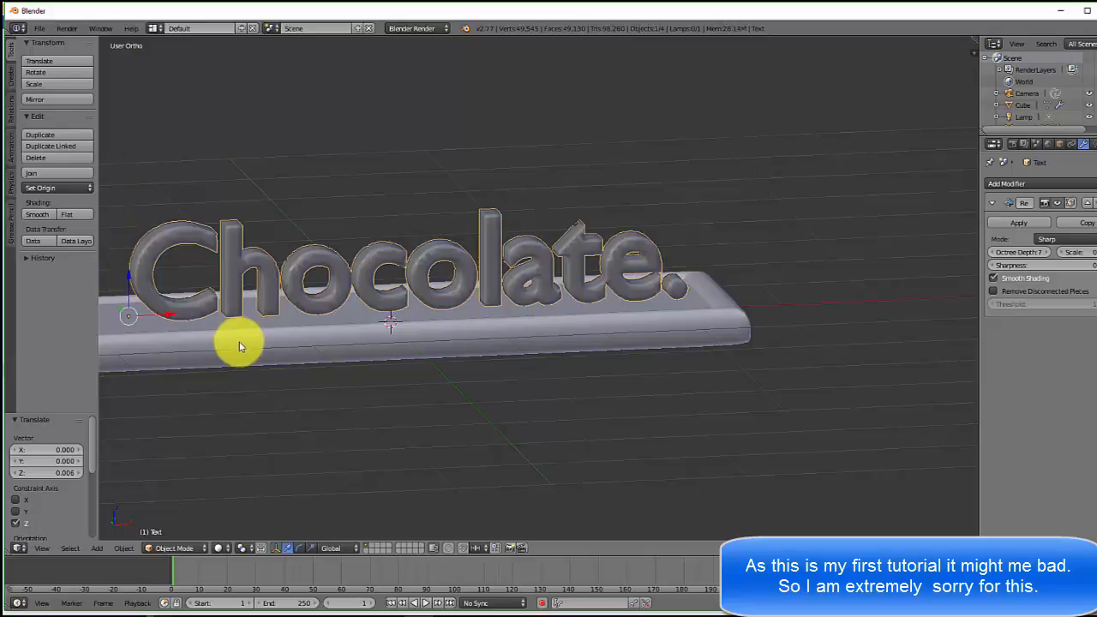
{"action": "middle_click_drag", "start_coordinate": [237, 343], "coordinate": [629, 323]}
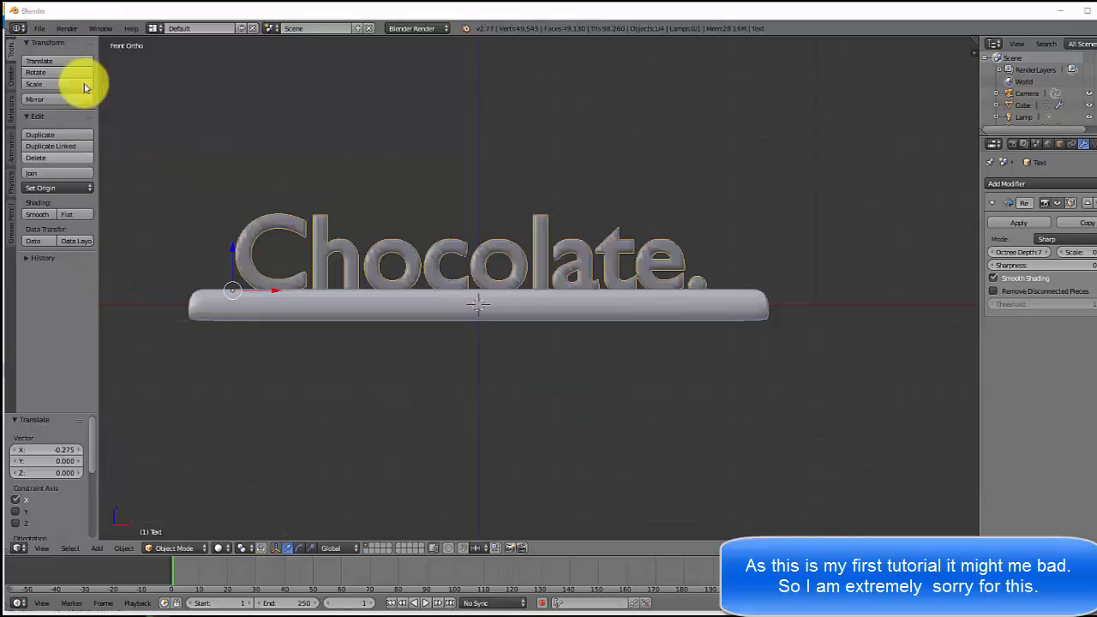
Save the scene on the F: drive as Chocolateblend.blend.
{"action": "left_click", "coordinate": [40, 28]}
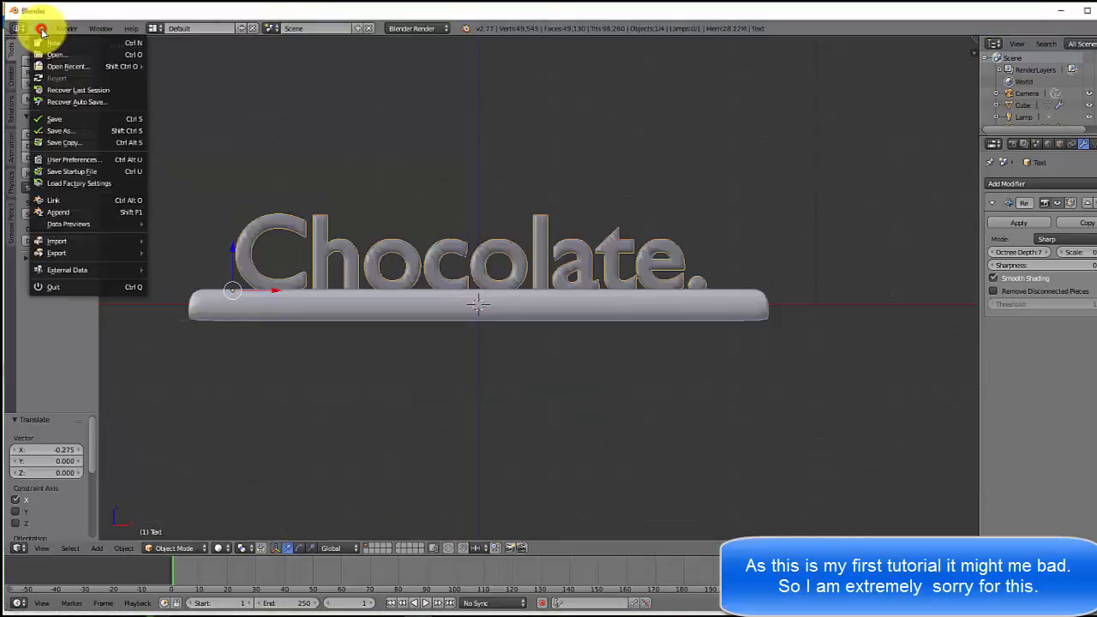
{"action": "left_click", "coordinate": [95, 132]}
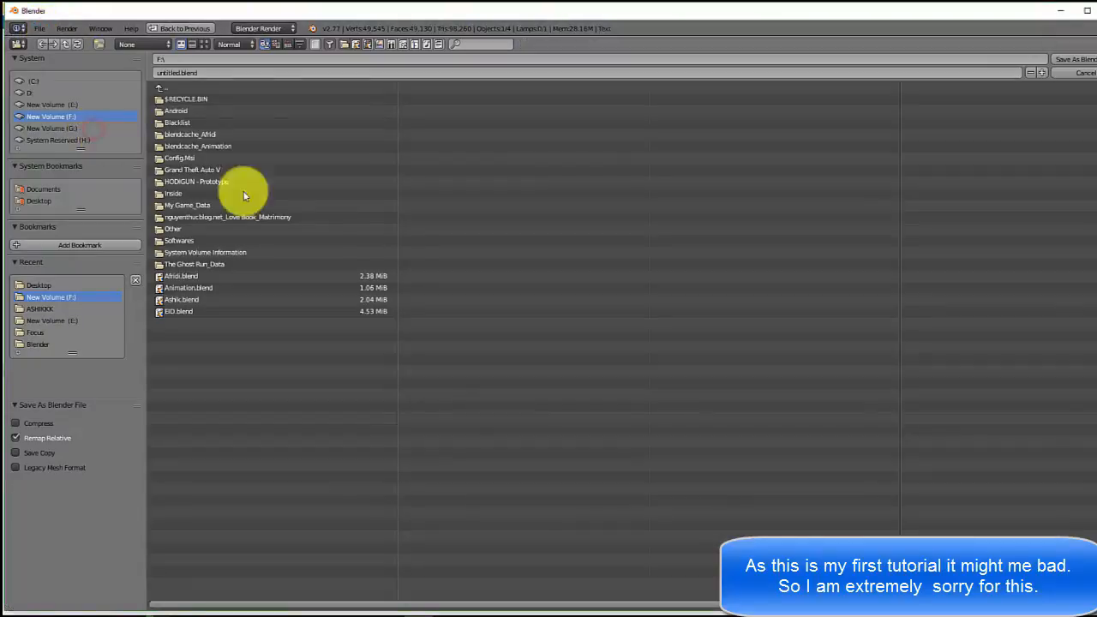
{"action": "left_click", "coordinate": [179, 75]}
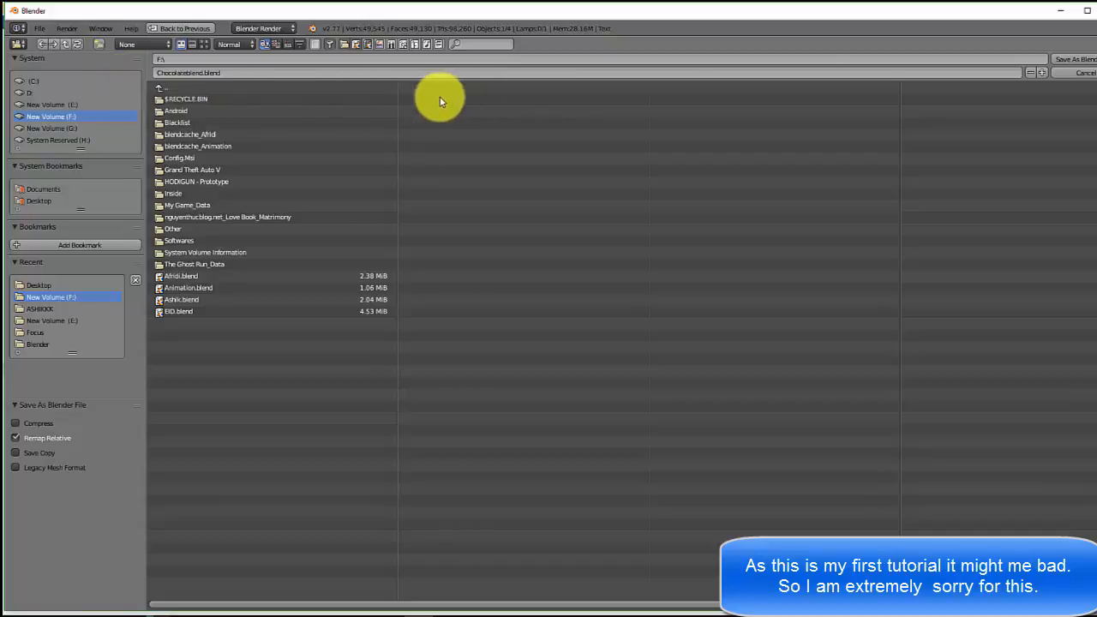
{"action": "left_click", "coordinate": [1071, 59]}
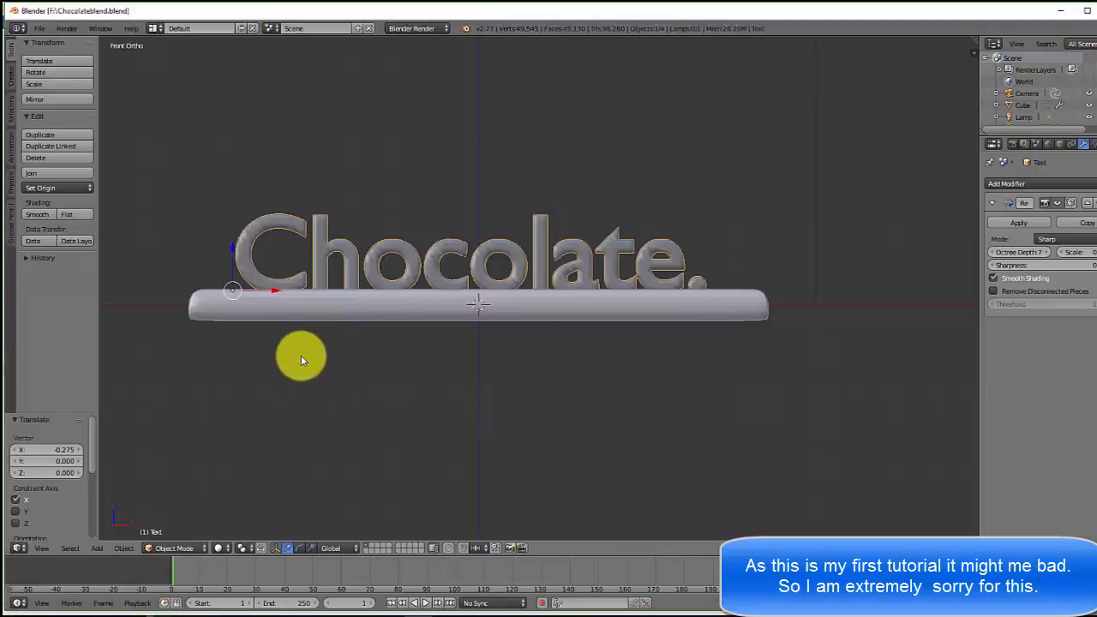
Add a Curve modifier to the text object below its Remesh modifier.
{"action": "middle_click_drag", "start_coordinate": [448, 296], "coordinate": [457, 318]}
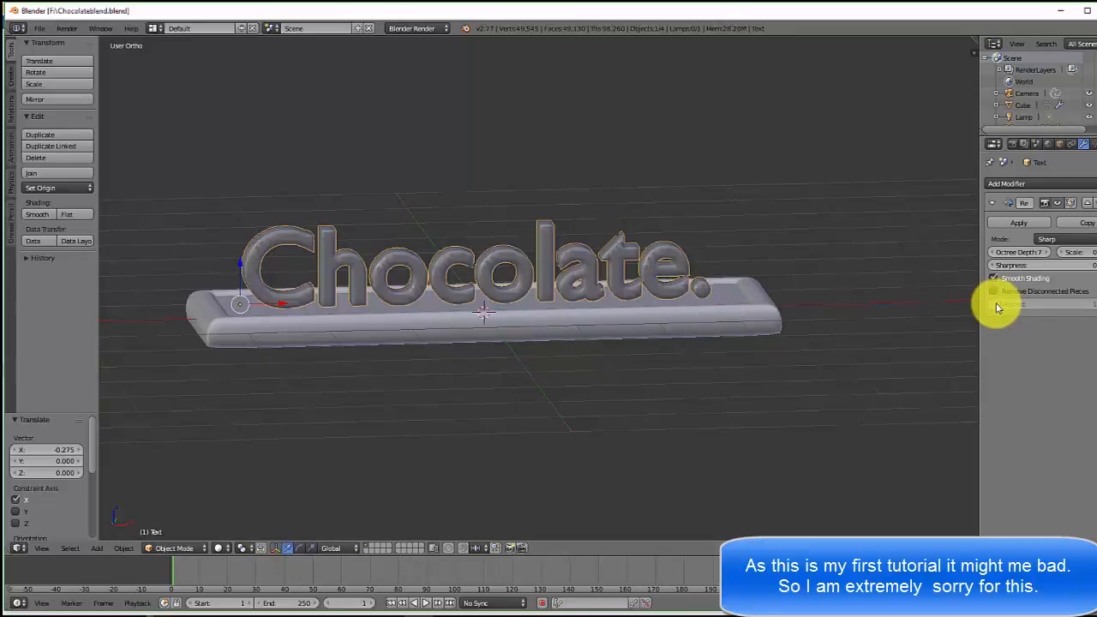
{"action": "left_click", "coordinate": [1026, 183]}
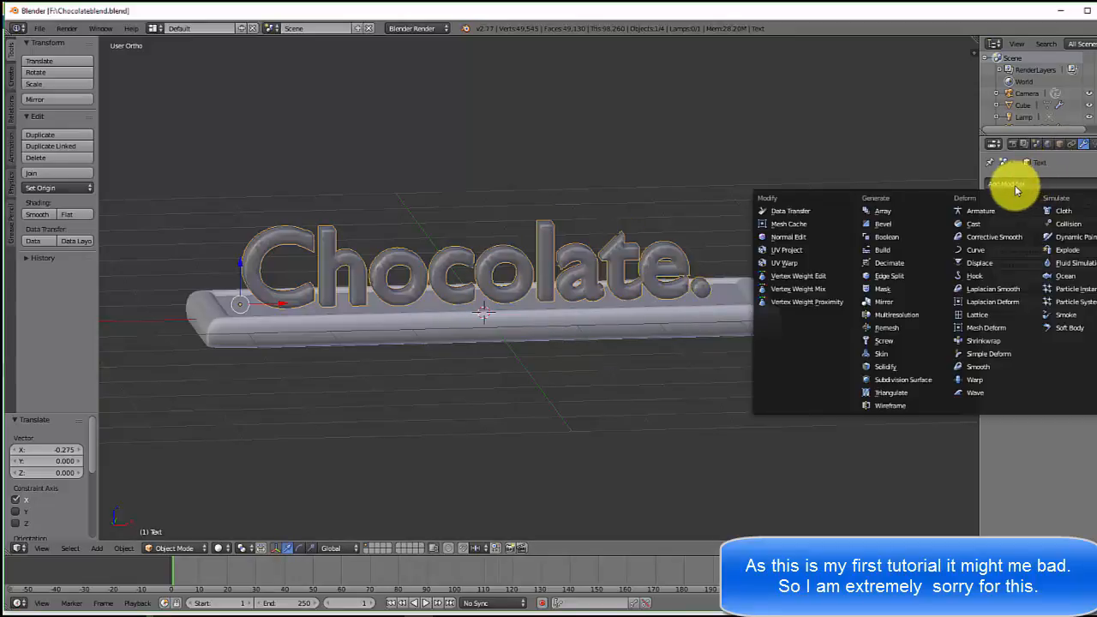
{"action": "left_click", "coordinate": [974, 249]}
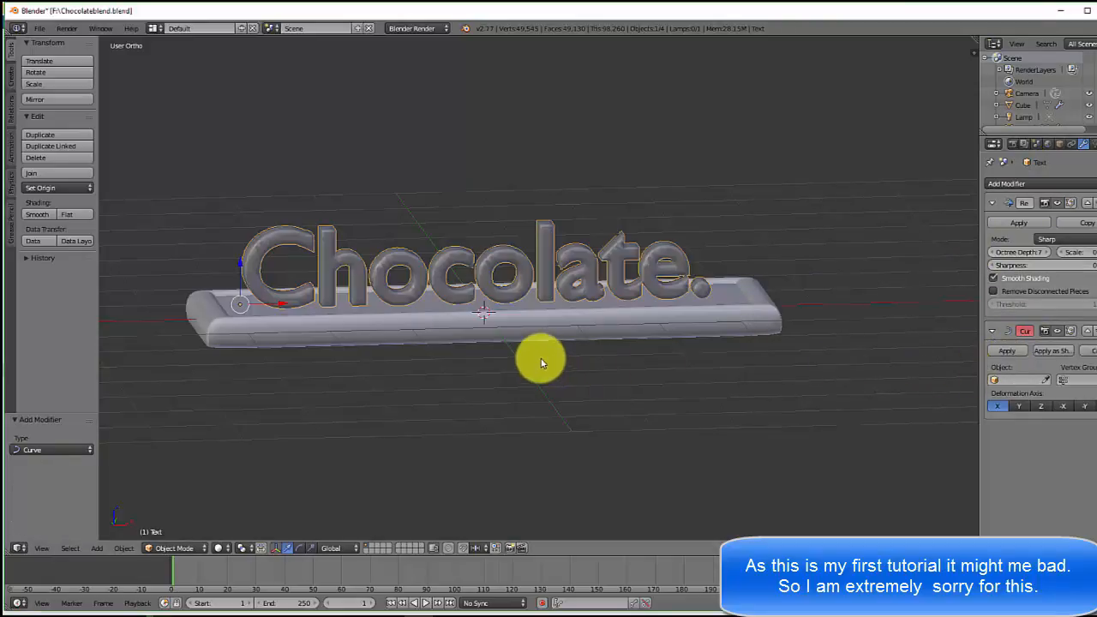
Add a Bezier curve and move it out in front of the tray.
{"action": "key", "text": "shift+a"}
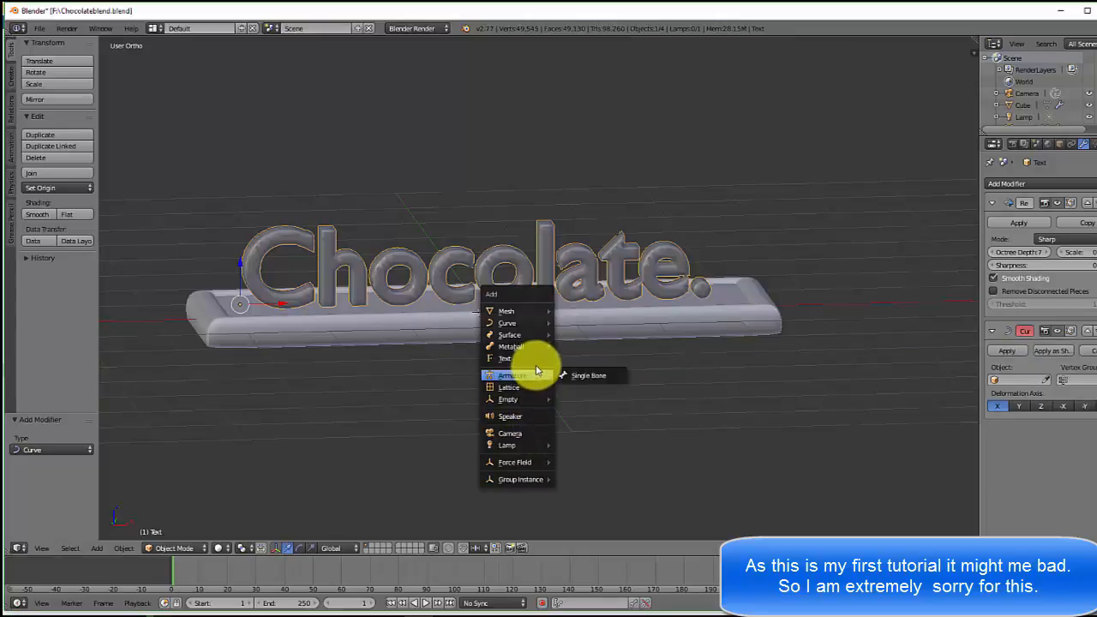
{"action": "mouse_move", "coordinate": [538, 323]}
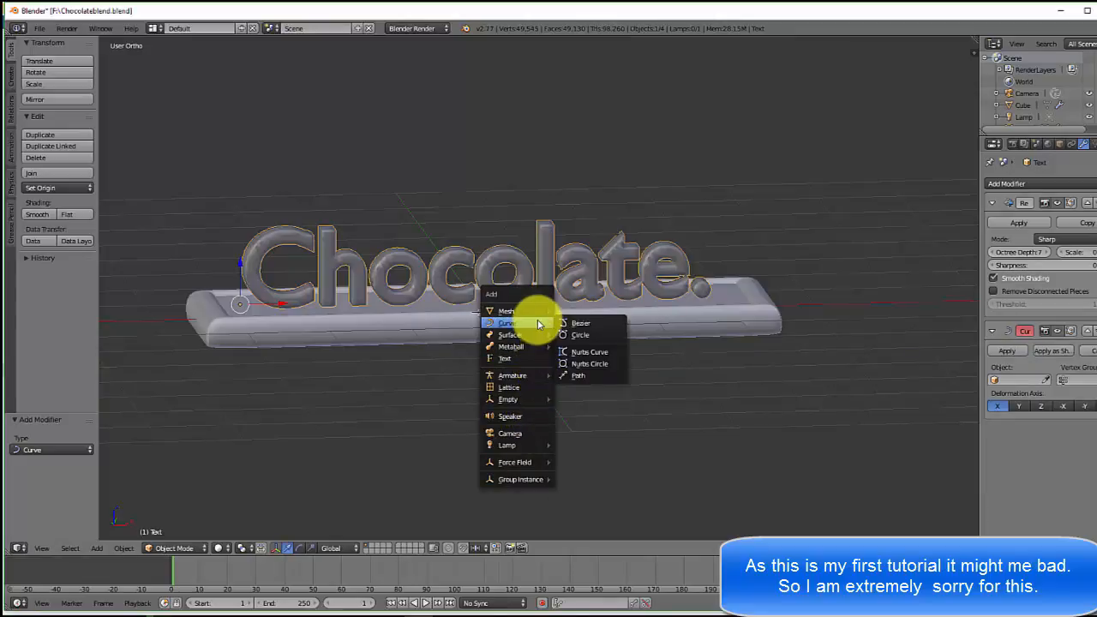
{"action": "left_click", "coordinate": [588, 324]}
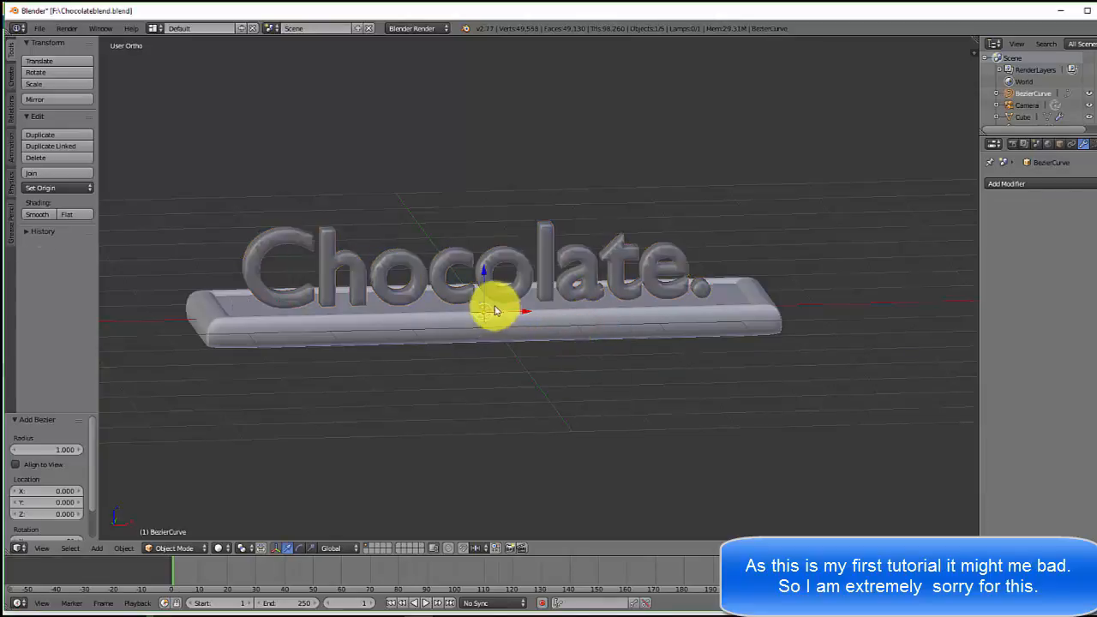
{"action": "mouse_move", "coordinate": [495, 308]}
{"action": "middle_mouse_down"}
{"action": "mouse_move", "coordinate": [494, 366]}
{"action": "mouse_move", "coordinate": [490, 305]}
{"action": "middle_mouse_up"}
{"action": "left_click_drag", "start_coordinate": [488, 292], "coordinate": [349, 433]}
{"action": "middle_click_drag", "start_coordinate": [488, 372], "coordinate": [448, 366]}
{"action": "left_click_drag", "start_coordinate": [454, 394], "coordinate": [447, 396]}
Adjust the Bezier curve's distance in front of the tray and raise it about 0.166 along Z.
{"action": "key", "text": "KP_1"}
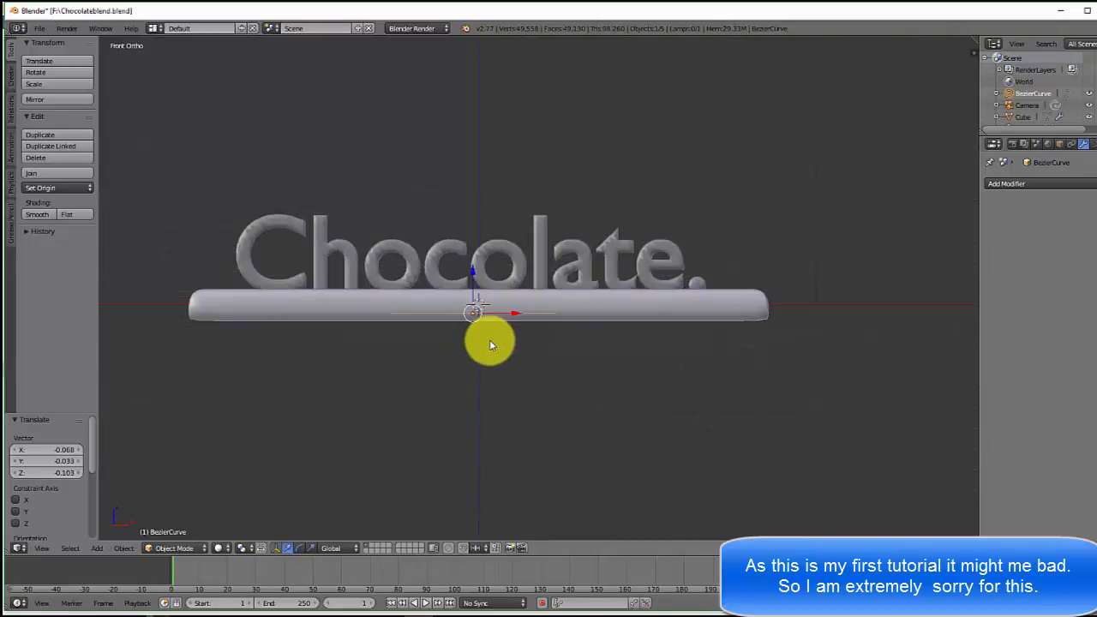
{"action": "key", "text": "KP_5"}
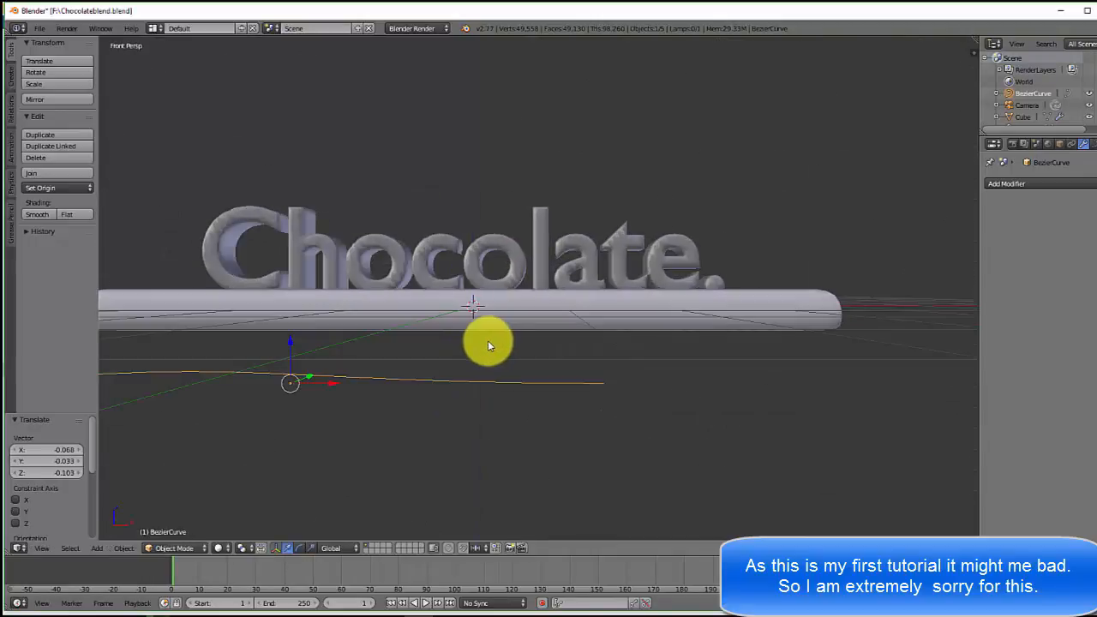
{"action": "key", "text": "KP_5"}
{"action": "middle_click_drag", "start_coordinate": [483, 342], "coordinate": [440, 411]}
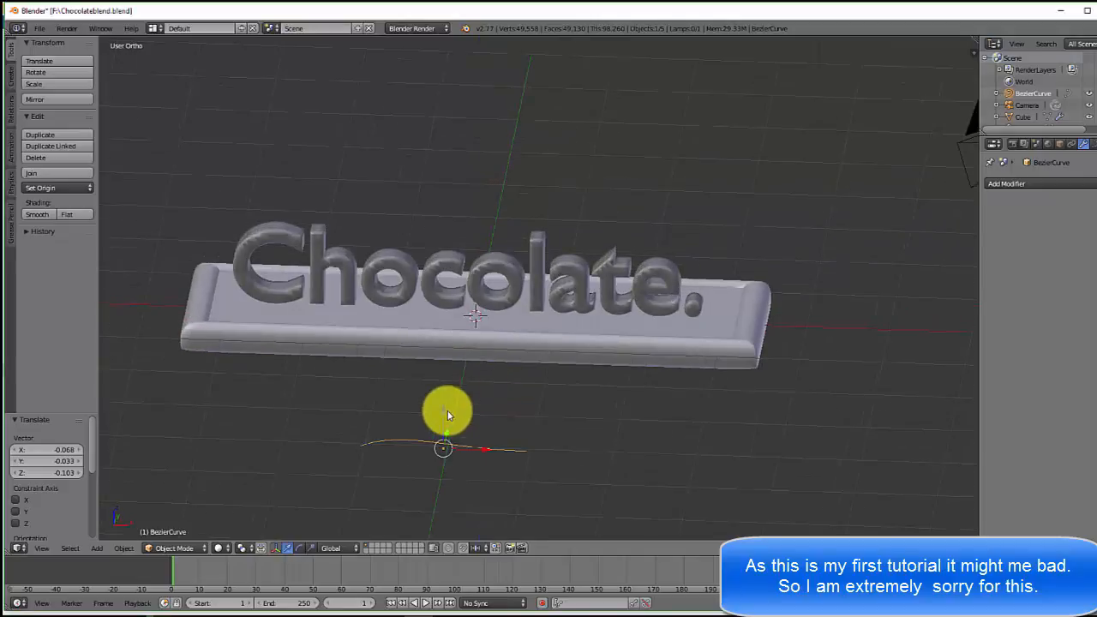
{"action": "left_click_drag", "start_coordinate": [446, 434], "coordinate": [463, 437]}
{"action": "middle_click_drag", "start_coordinate": [489, 434], "coordinate": [507, 362]}
{"action": "left_click_drag", "start_coordinate": [513, 341], "coordinate": [514, 335]}
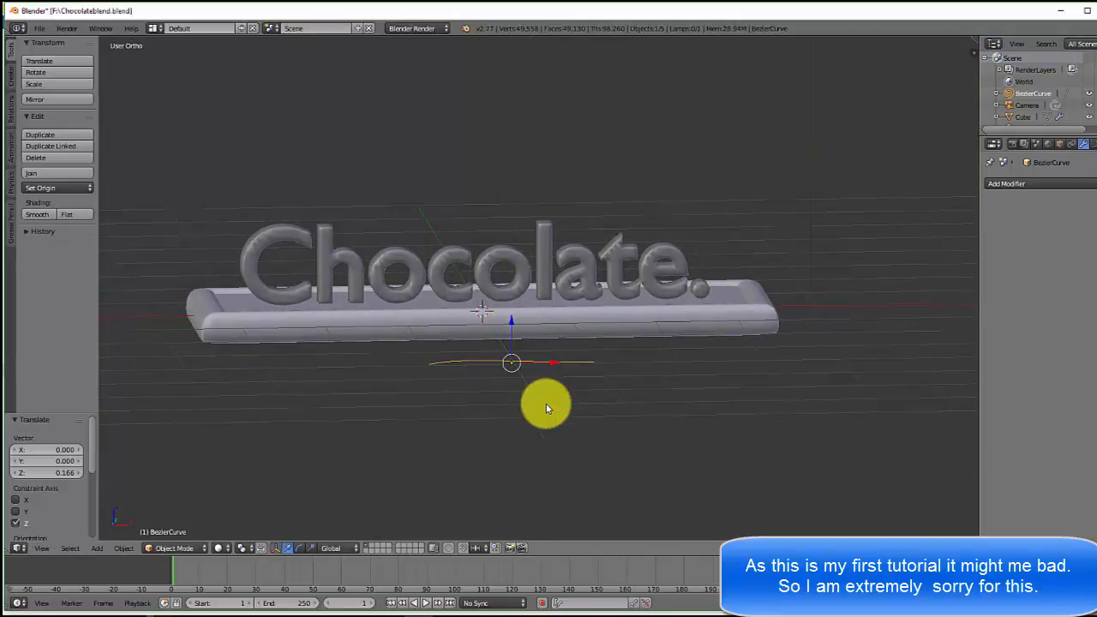
Try rotating the Bezier curve 180 degrees about the Z axis.
{"action": "mouse_move", "coordinate": [546, 404]}
{"action": "middle_mouse_down"}
{"action": "mouse_move", "coordinate": [535, 388]}
{"action": "mouse_move", "coordinate": [534, 409]}
{"action": "mouse_move", "coordinate": [548, 408]}
{"action": "mouse_move", "coordinate": [512, 406]}
{"action": "mouse_move", "coordinate": [528, 335]}
{"action": "mouse_move", "coordinate": [509, 372]}
{"action": "mouse_move", "coordinate": [506, 446]}
{"action": "mouse_move", "coordinate": [543, 419]}
{"action": "mouse_move", "coordinate": [532, 412]}
{"action": "middle_mouse_up"}
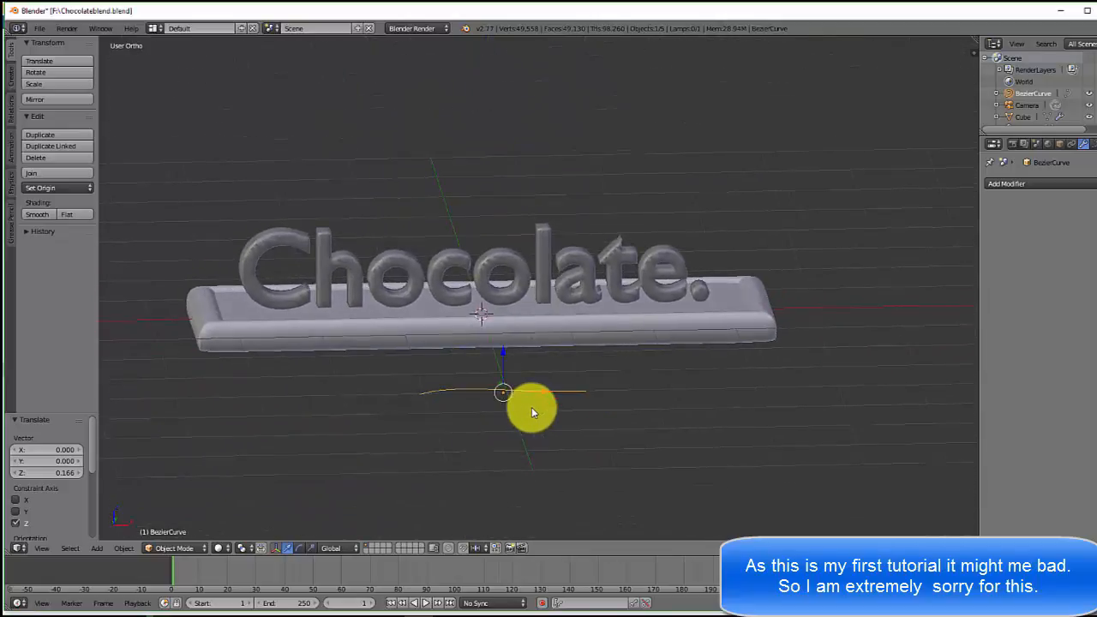
{"action": "key", "text": "r"}
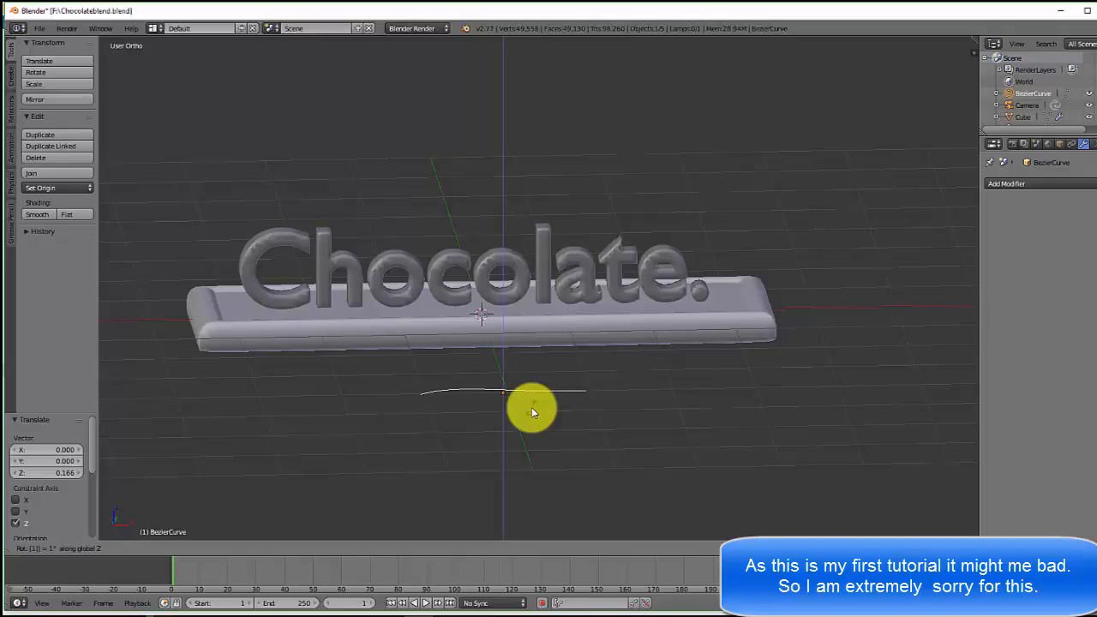
{"action": "key", "text": "Return"}
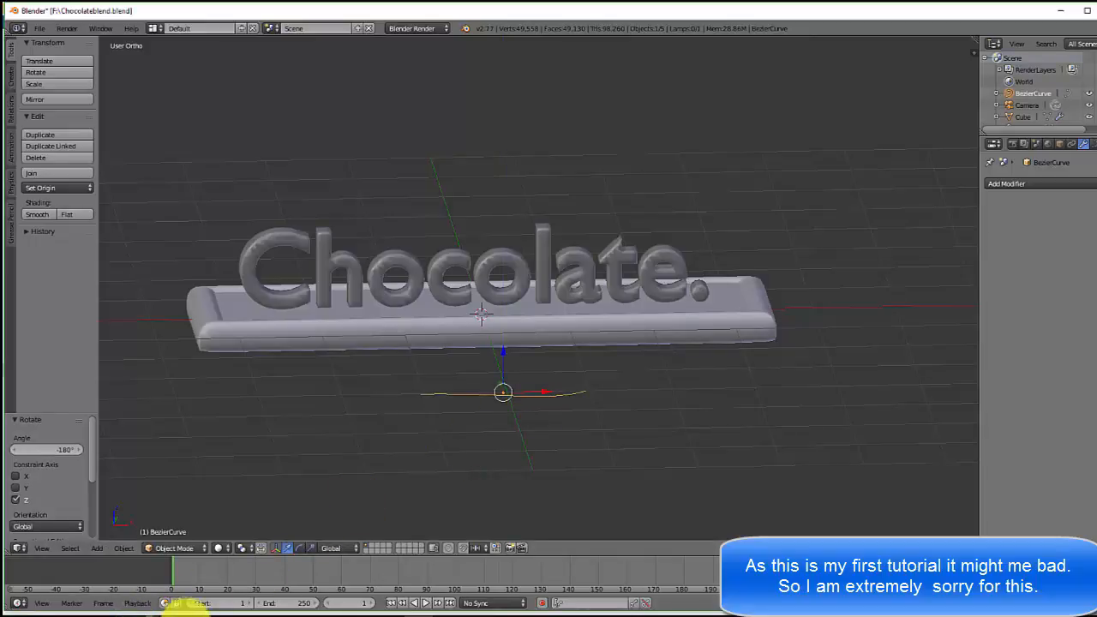
{"action": "left_click", "coordinate": [382, 616]}
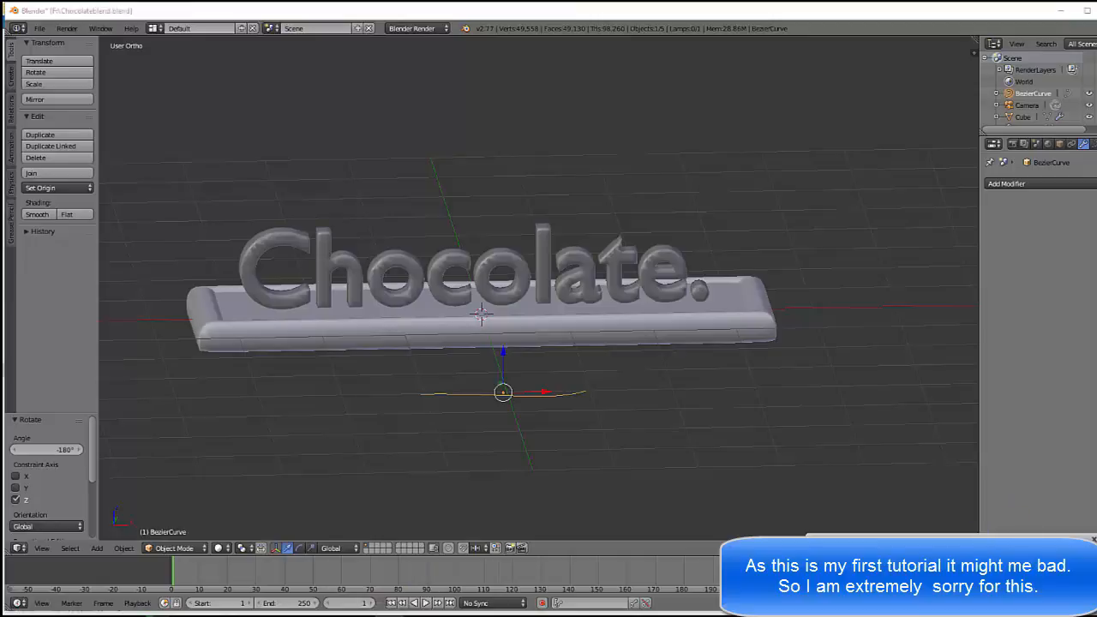
Rotate the Bezier curve 90 degrees about the X axis so it stands upright.
{"action": "mouse_move", "coordinate": [631, 480]}
{"action": "middle_mouse_down"}
{"action": "mouse_move", "coordinate": [624, 421]}
{"action": "mouse_move", "coordinate": [614, 473]}
{"action": "mouse_move", "coordinate": [631, 474]}
{"action": "middle_mouse_up"}
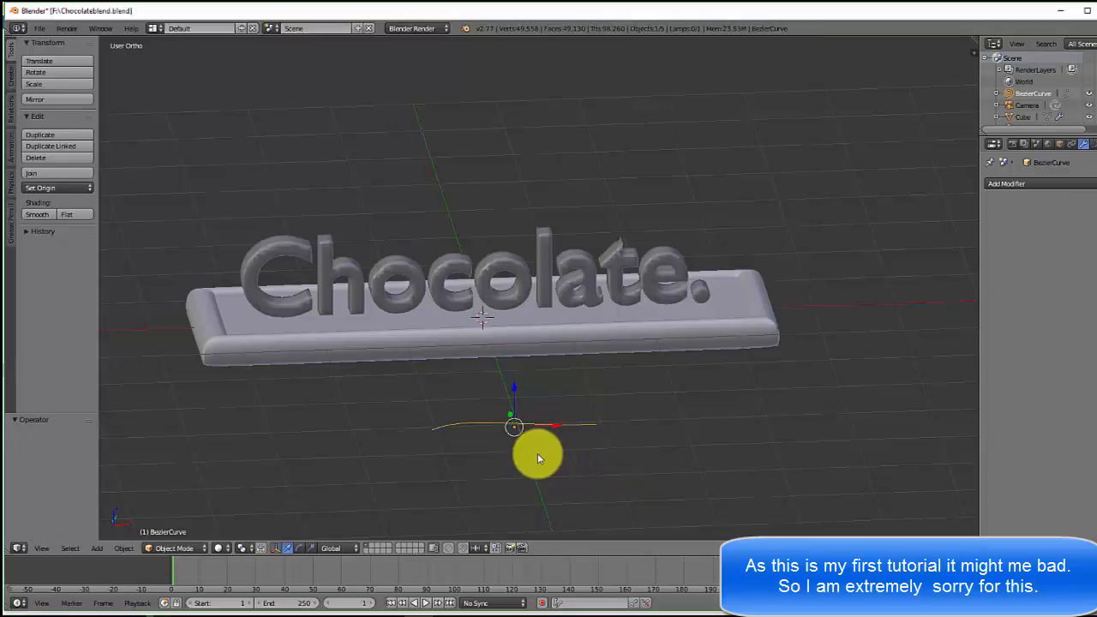
{"action": "key", "text": "r"}
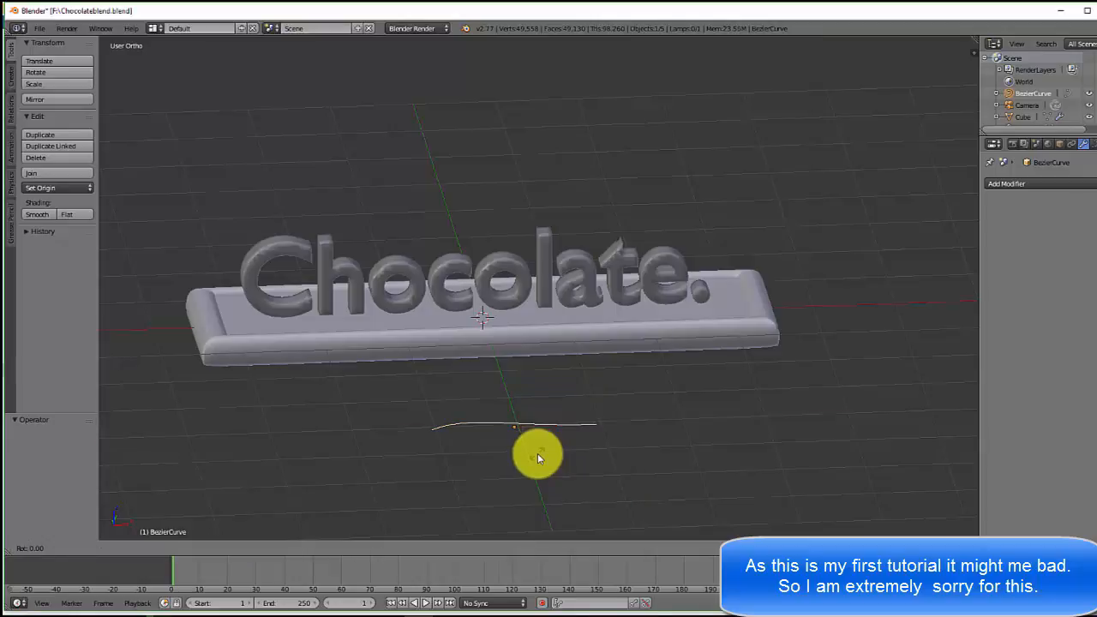
{"action": "type", "text": "x"}
{"action": "type", "text": "90"}
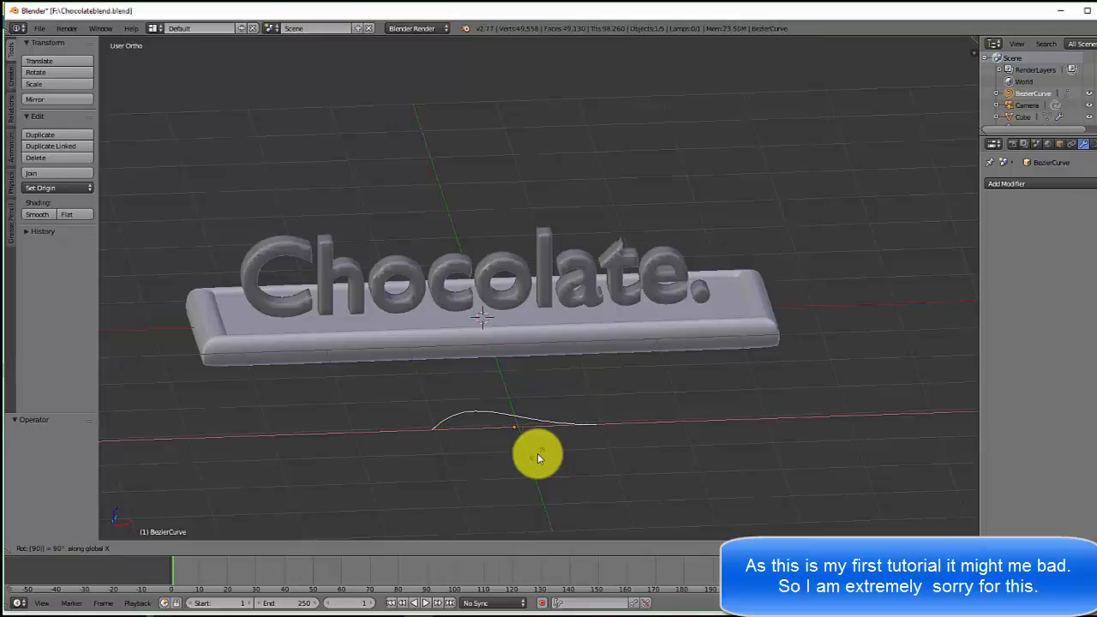
{"action": "key", "text": "Return"}
Rotate the upright Bezier curve 180 degrees about the Z axis.
{"action": "middle_click_drag", "start_coordinate": [537, 453], "coordinate": [528, 419]}
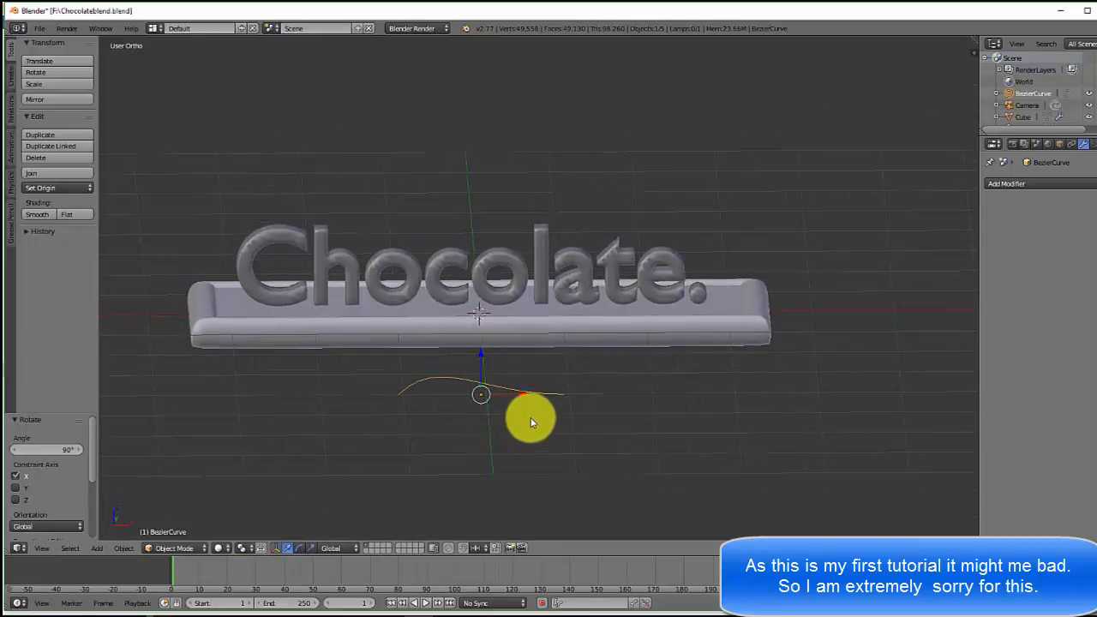
{"action": "key", "text": "r"}
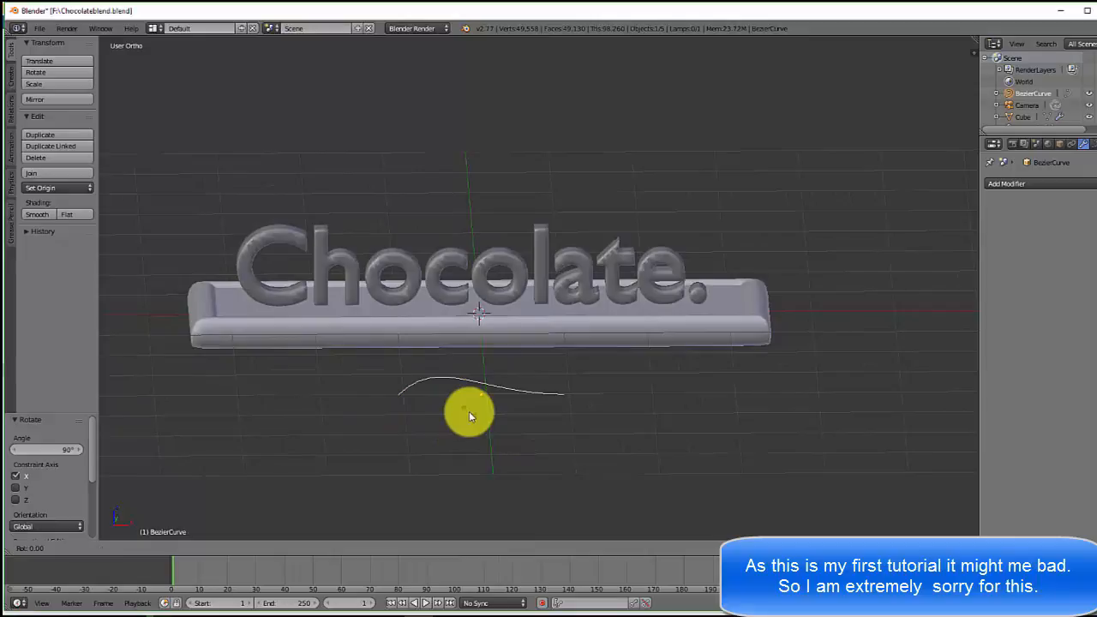
{"action": "type", "text": "z"}
{"action": "type", "text": "180"}
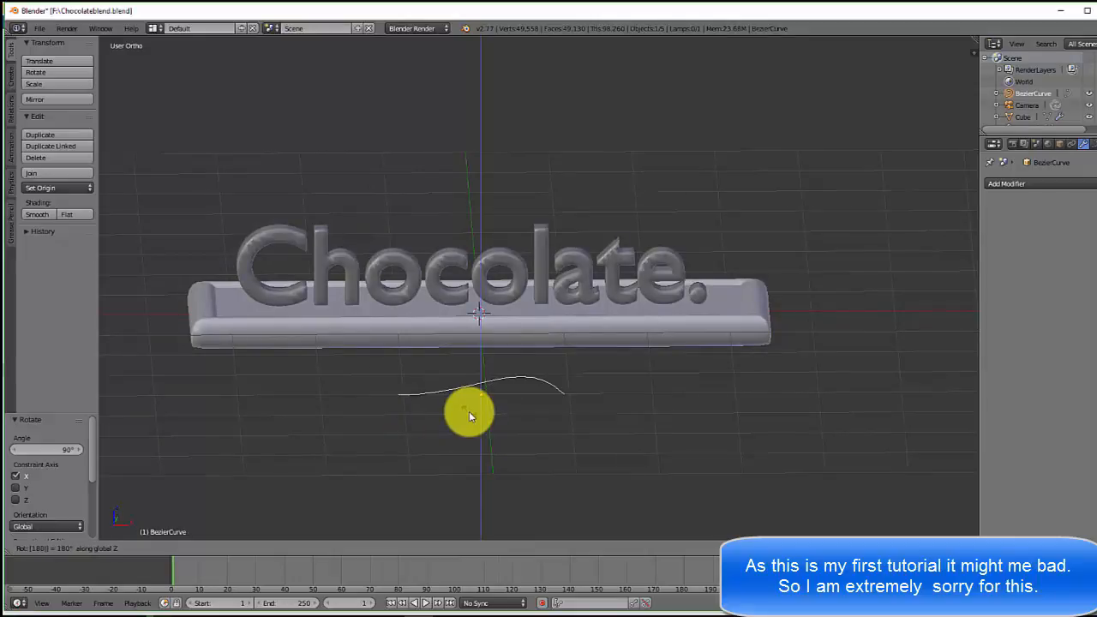
{"action": "key", "text": "Return"}
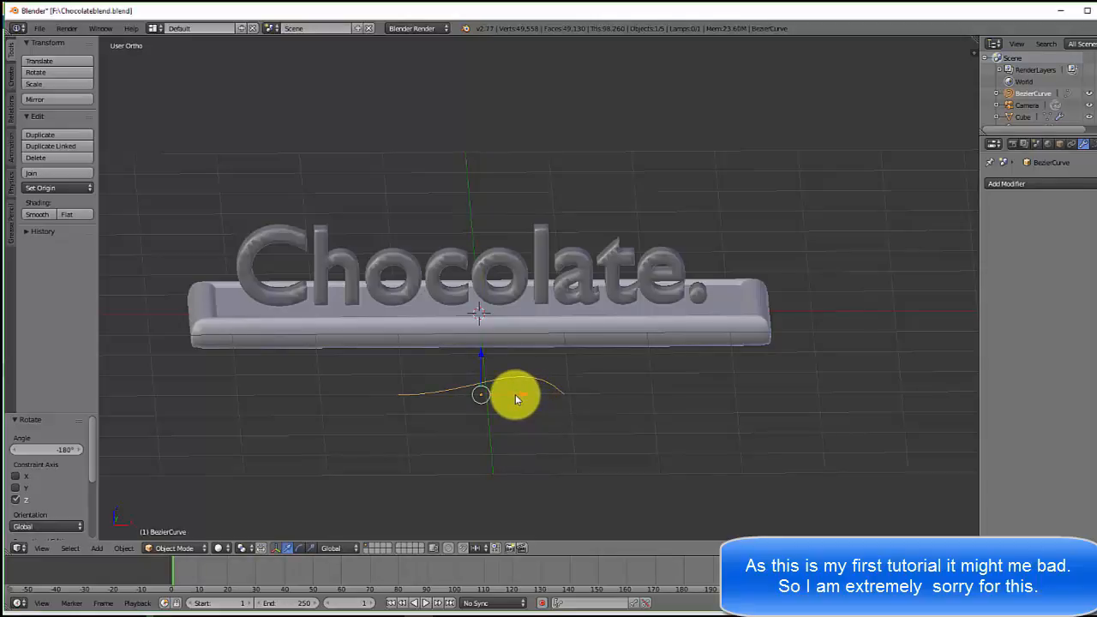
Scale the Bezier curve by 0.2 along the X axis.
{"action": "key", "text": "s"}
{"action": "type", "text": "x"}
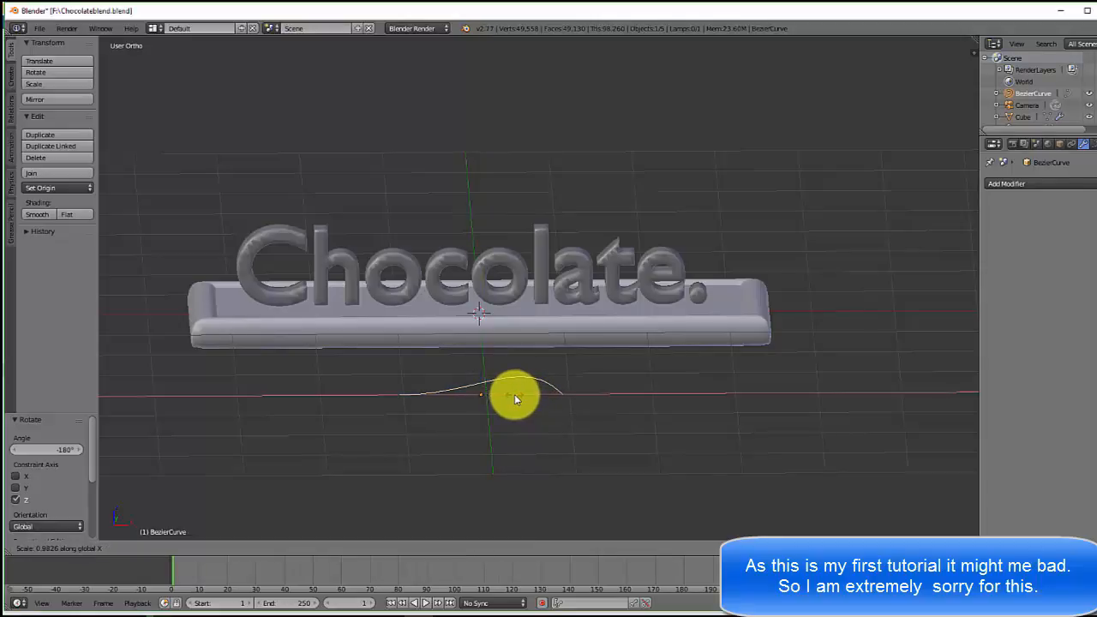
{"action": "type", "text": ".2"}
{"action": "key", "text": "Return"}
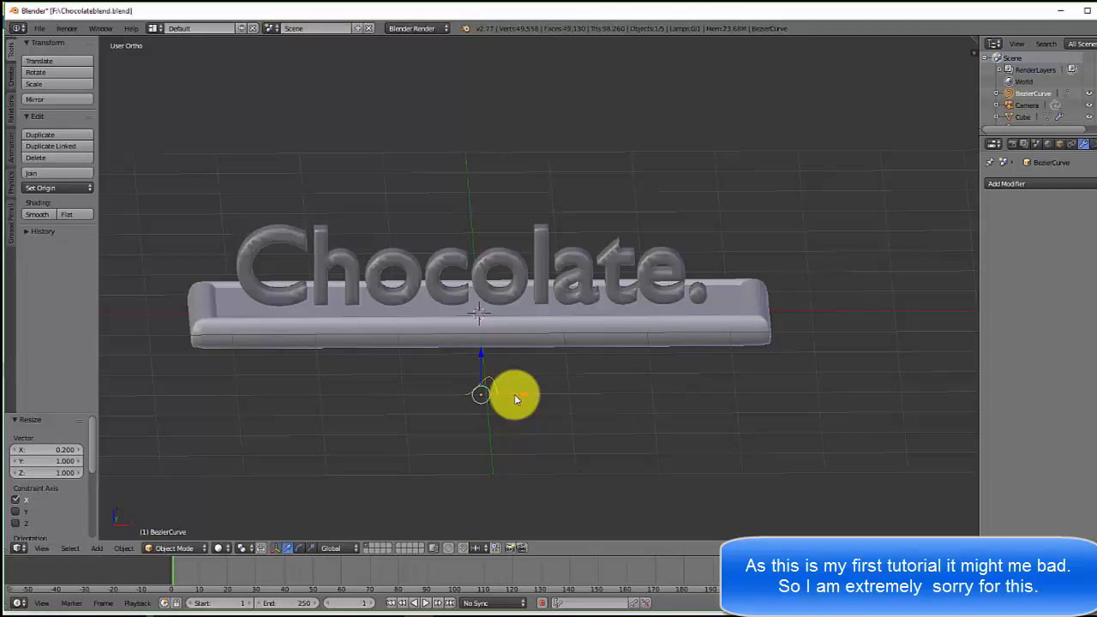
Scale the Bezier curve by 8 along the Z axis and lower it about 1.33 units beneath the tray.
{"action": "key", "text": "s"}
{"action": "type", "text": "z"}
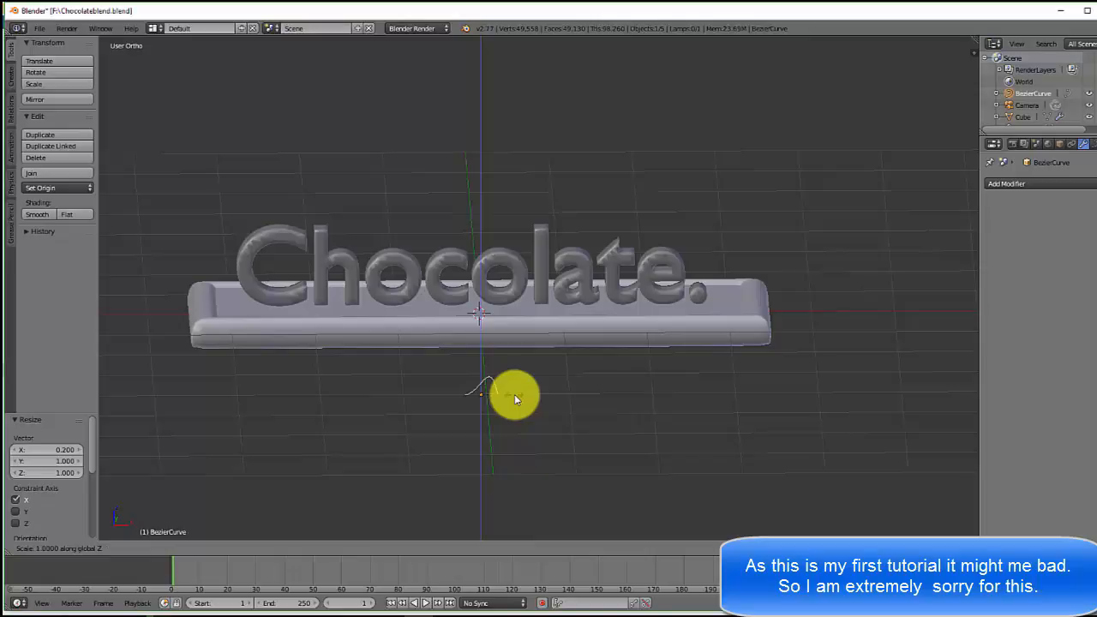
{"action": "type", "text": "8"}
{"action": "key", "text": "Return"}
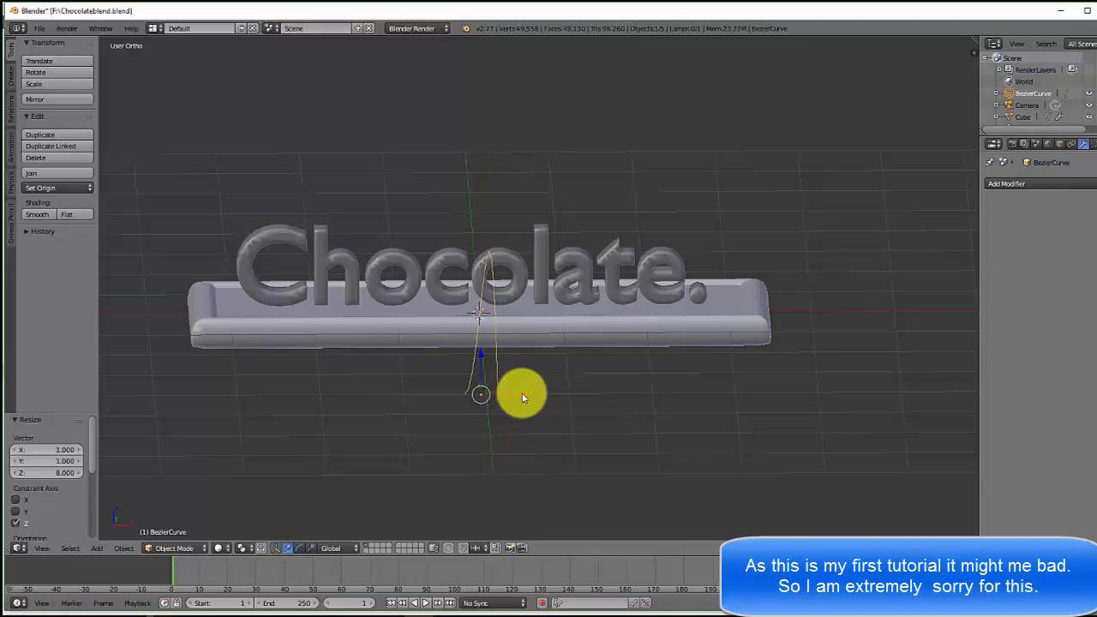
{"action": "left_click_drag", "start_coordinate": [480, 357], "coordinate": [481, 413]}
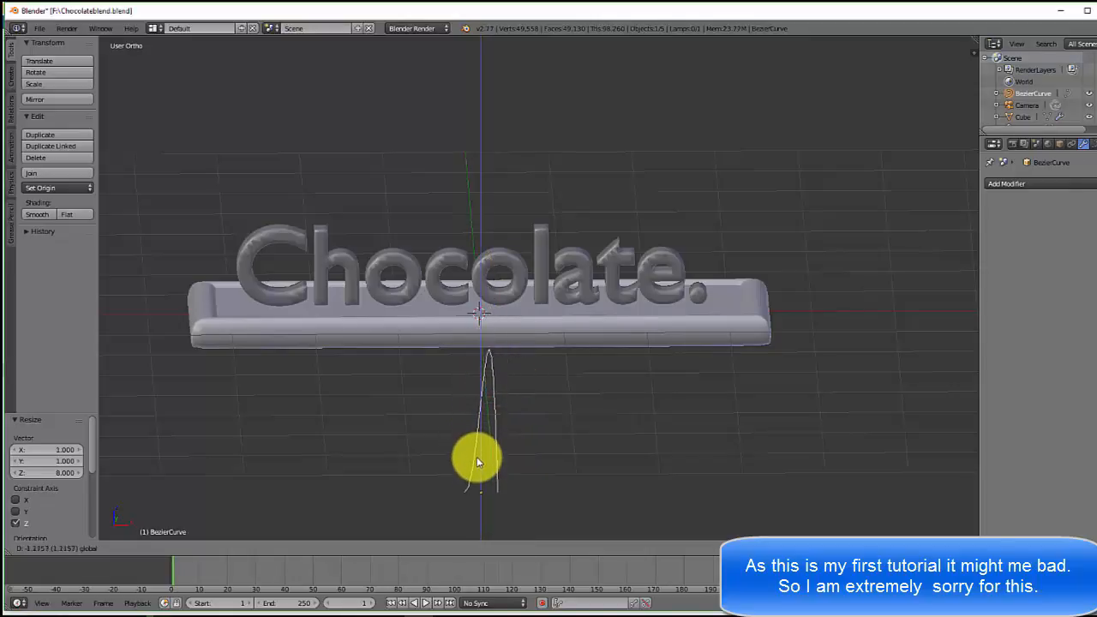
{"action": "left_click_drag", "start_coordinate": [477, 462], "coordinate": [478, 461]}
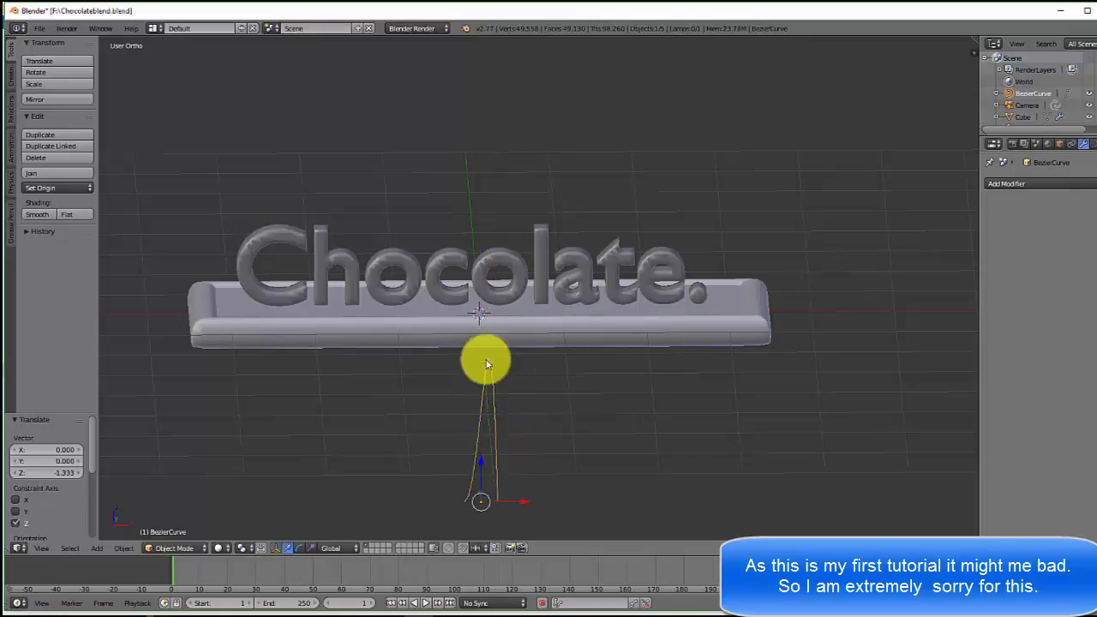
Assign BezierCurve as the deforming object in the text's Curve modifier.
{"action": "right_click", "coordinate": [505, 266]}
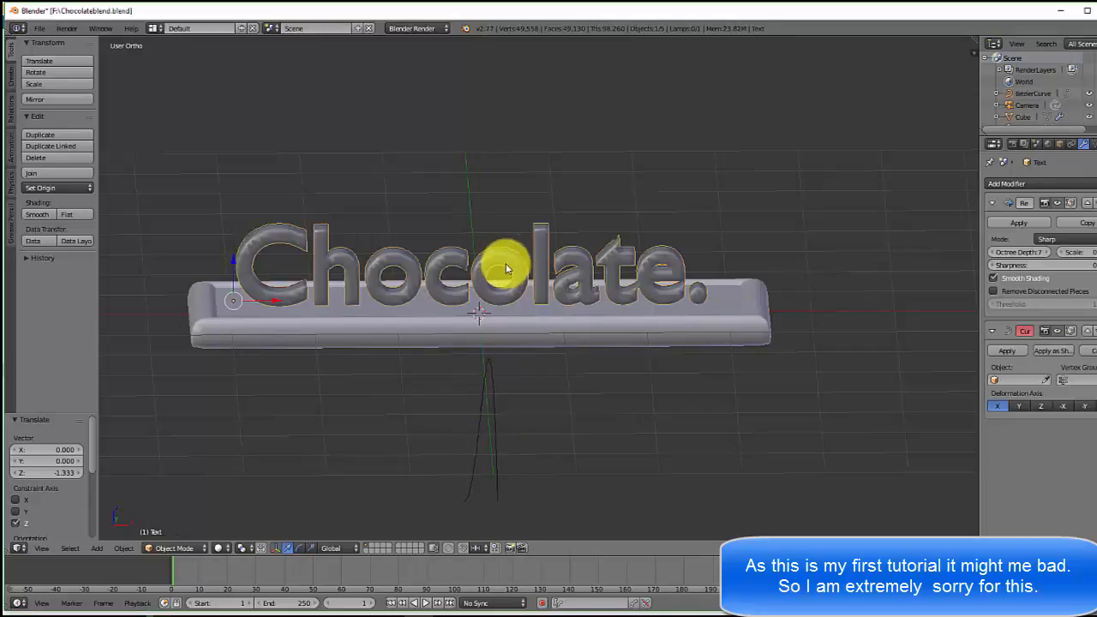
{"action": "left_click", "coordinate": [1015, 379]}
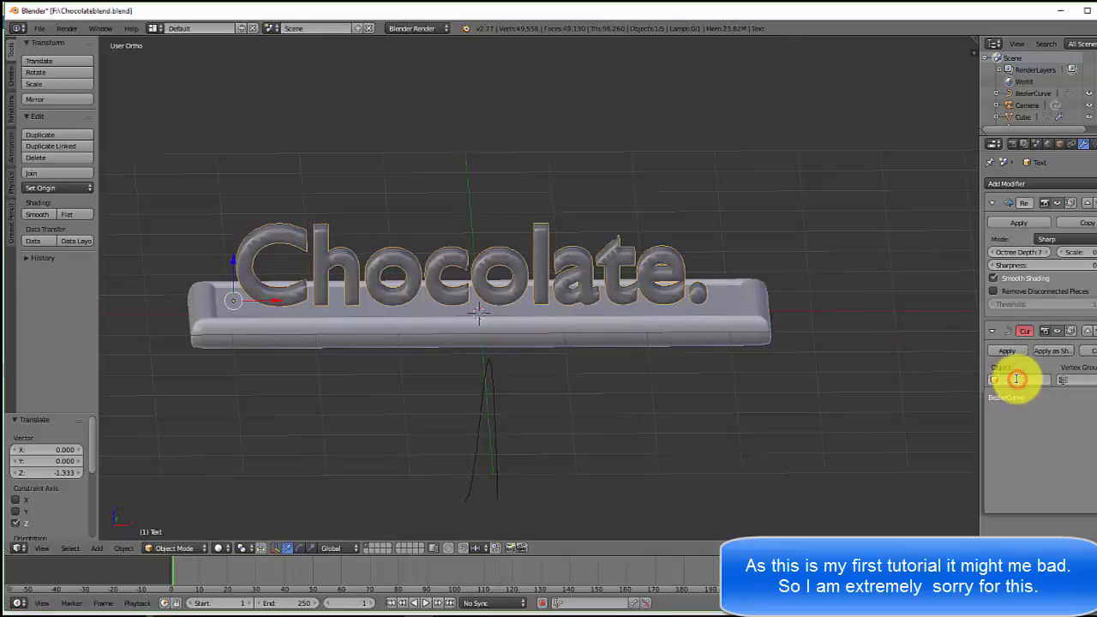
{"action": "left_click", "coordinate": [1010, 400]}
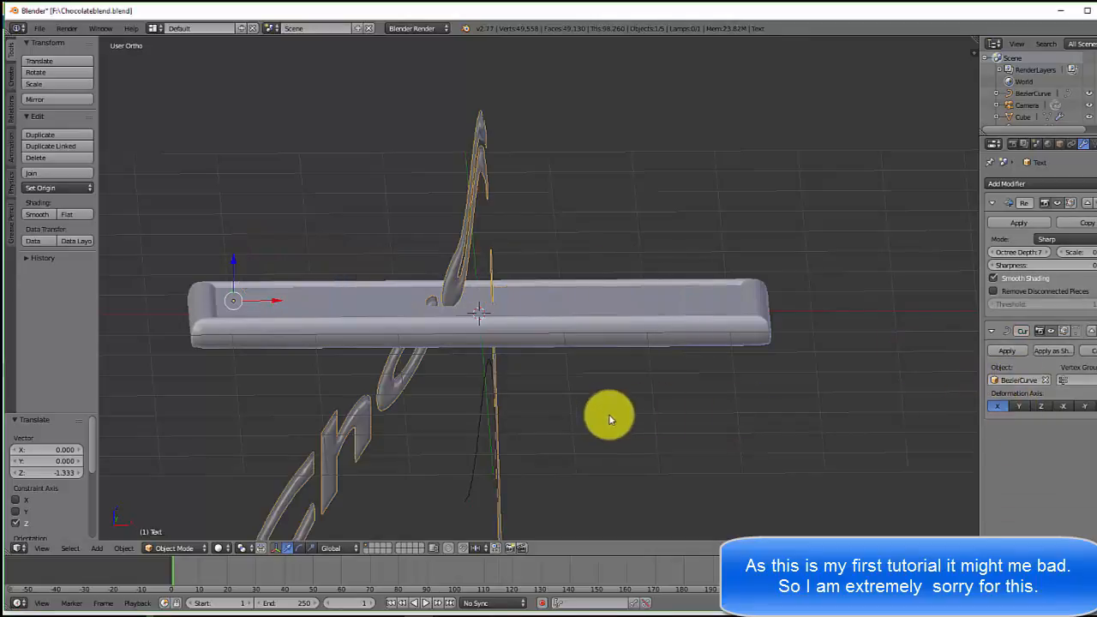
Try sliding the Bezier curve back and forth along the X axis to test how it deforms the text.
{"action": "right_click", "coordinate": [488, 377]}
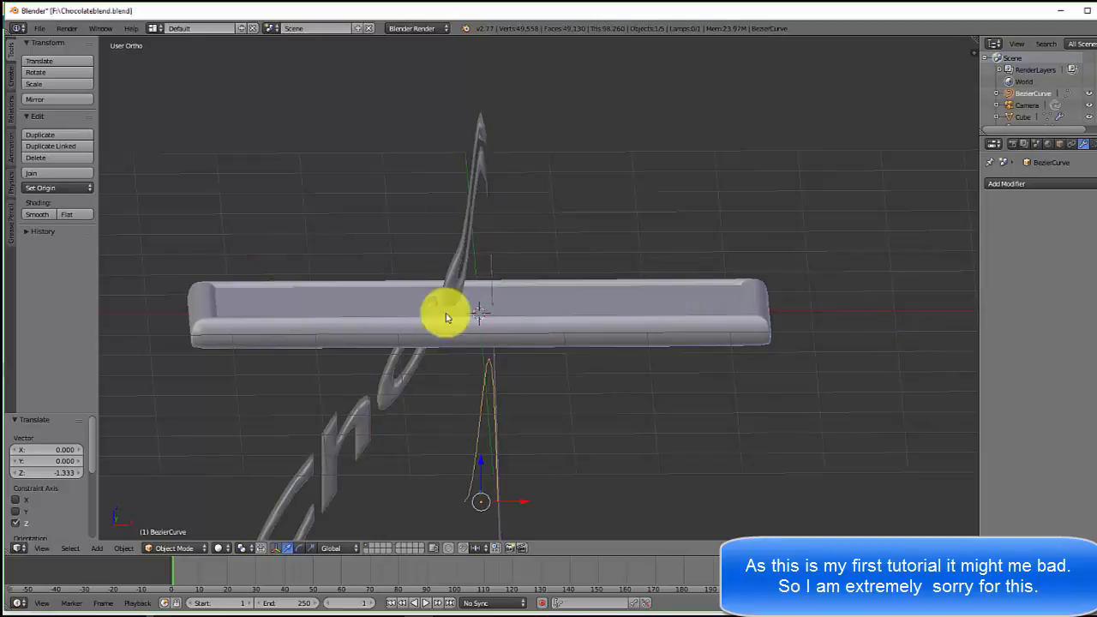
{"action": "scroll", "coordinate": [507, 372], "scroll_direction": "down", "scroll_amount": 4}
{"action": "left_click_drag", "start_coordinate": [551, 391], "coordinate": [512, 421]}
{"action": "scroll", "coordinate": [514, 428], "scroll_direction": "up", "scroll_amount": 5}
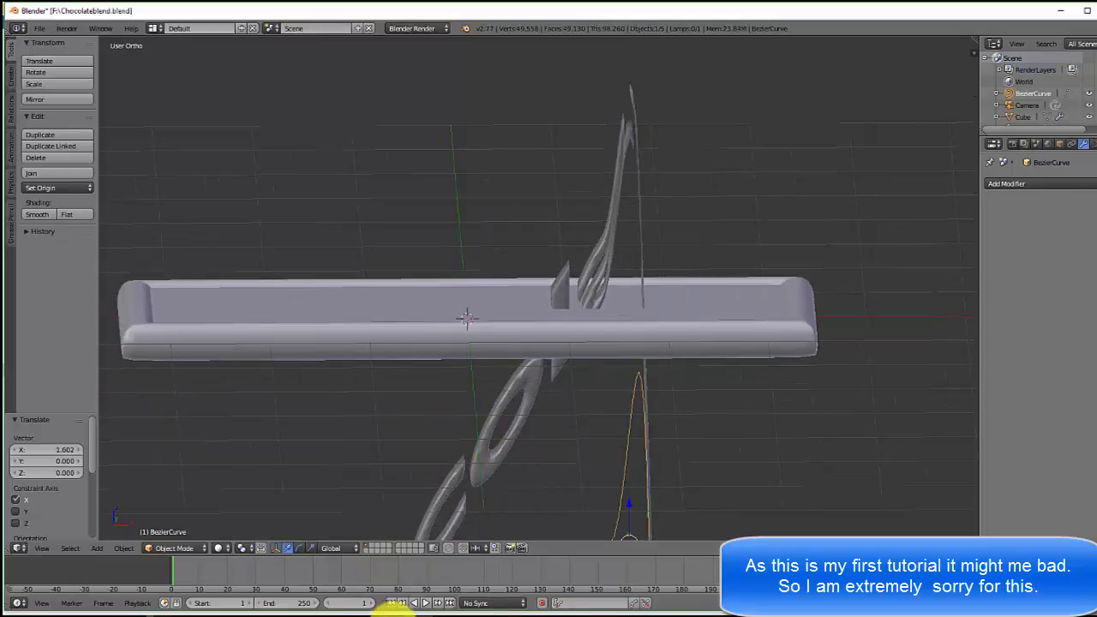
{"action": "left_click", "coordinate": [389, 607]}
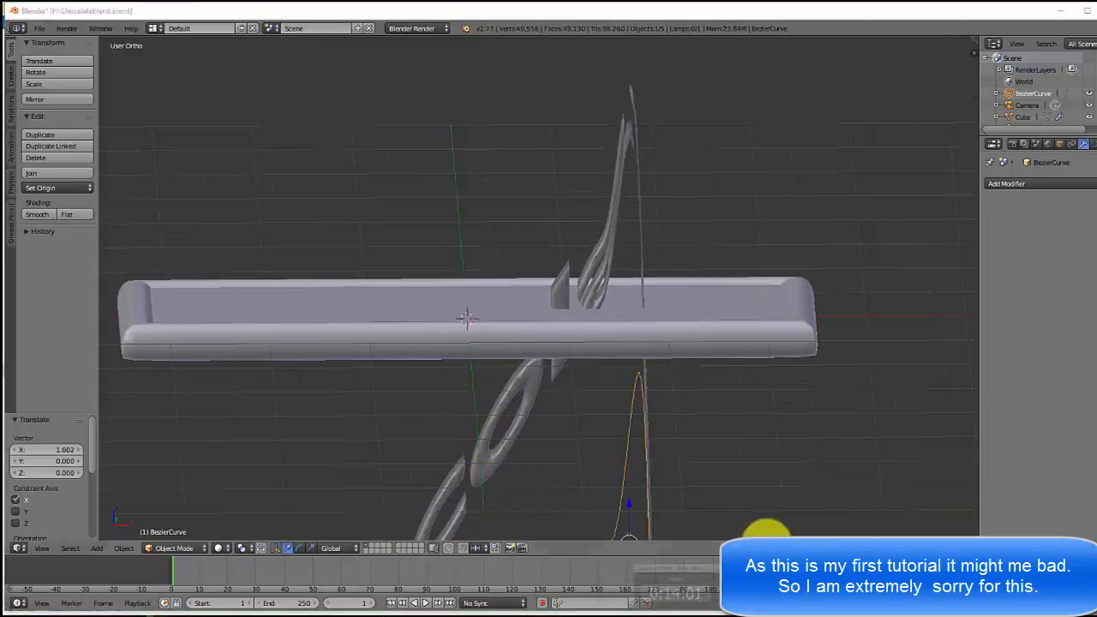
{"action": "scroll", "coordinate": [671, 521], "scroll_direction": "down", "scroll_amount": 5}
{"action": "key", "text": "g"}
{"action": "key", "text": "x"}
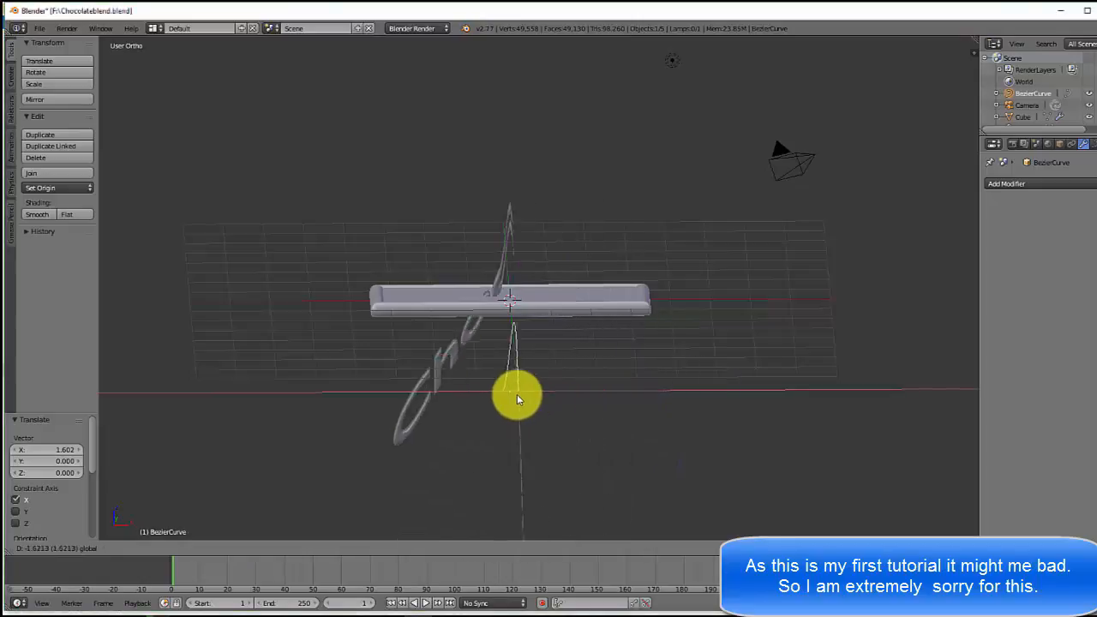
{"action": "left_click", "coordinate": [505, 394]}
{"action": "scroll", "coordinate": [513, 392], "scroll_direction": "up", "scroll_amount": 5}
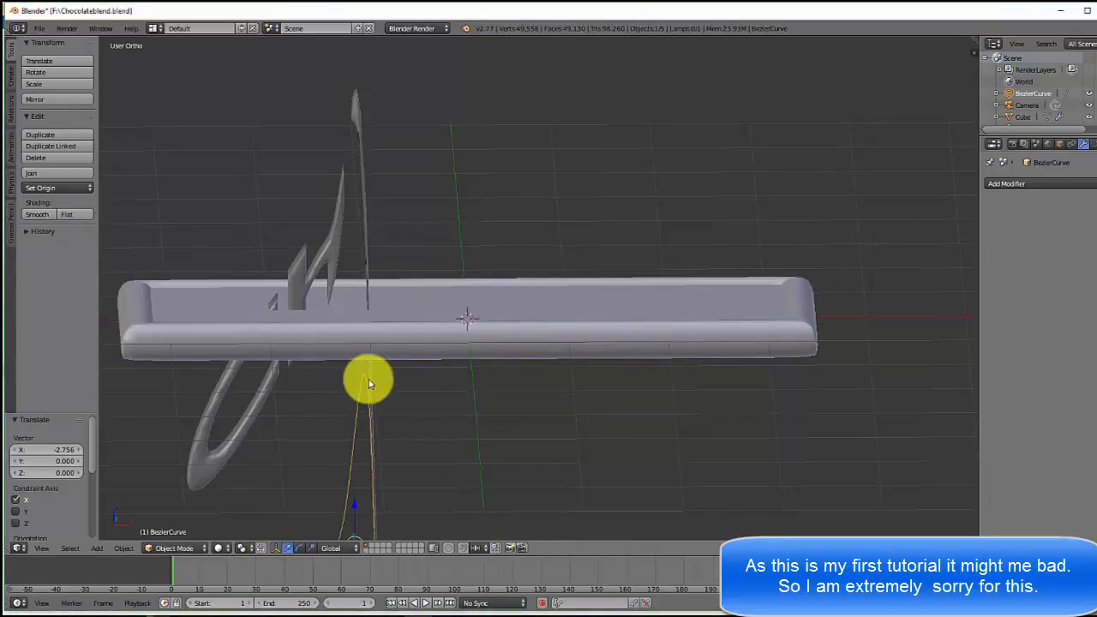
Move the Bezier curve about 4.1 units along the X axis, beneath the tray's end near the text's full stop.
{"action": "scroll", "coordinate": [282, 309], "scroll_direction": "down", "scroll_amount": 4}
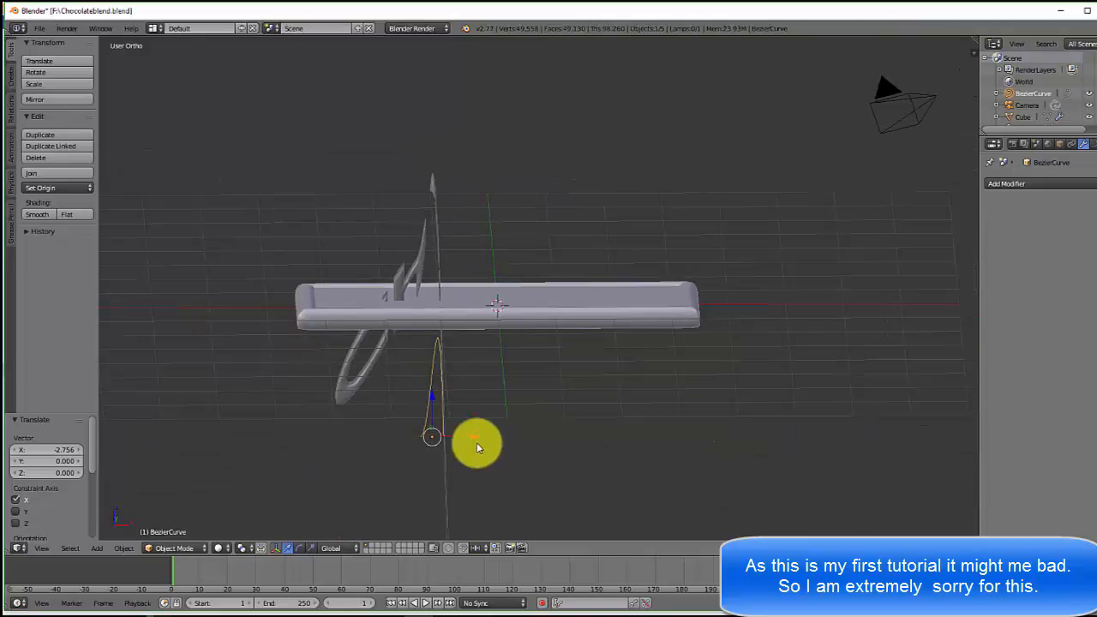
{"action": "left_click_drag", "start_coordinate": [478, 438], "coordinate": [708, 425]}
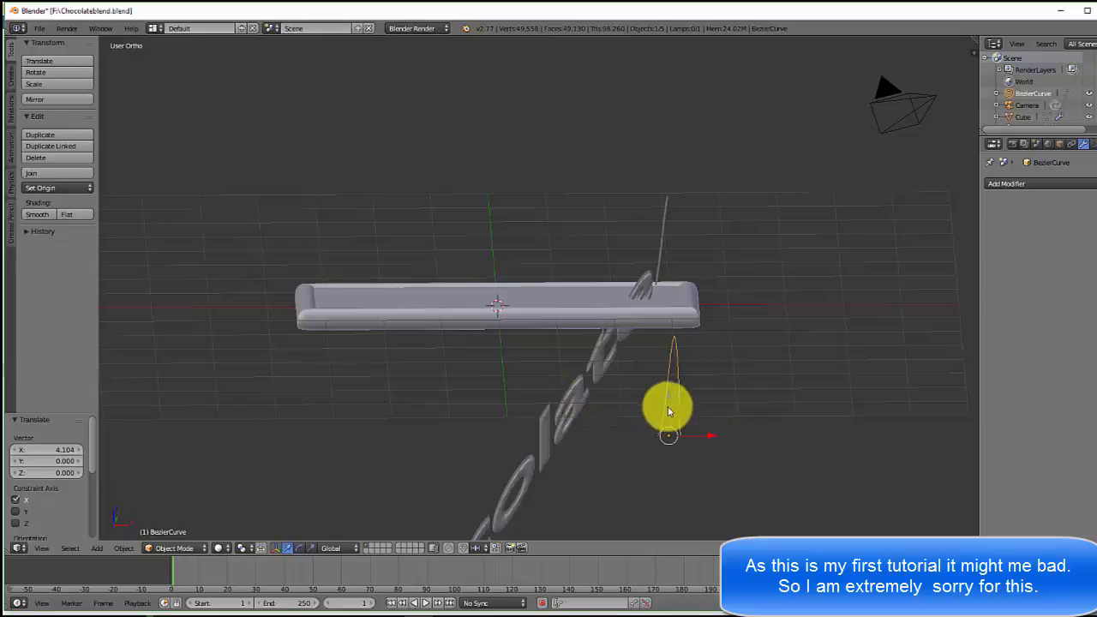
{"action": "mouse_move", "coordinate": [710, 434]}
{"action": "left_mouse_down"}
{"action": "mouse_move", "coordinate": [727, 438]}
{"action": "mouse_move", "coordinate": [719, 433]}
{"action": "left_mouse_up"}
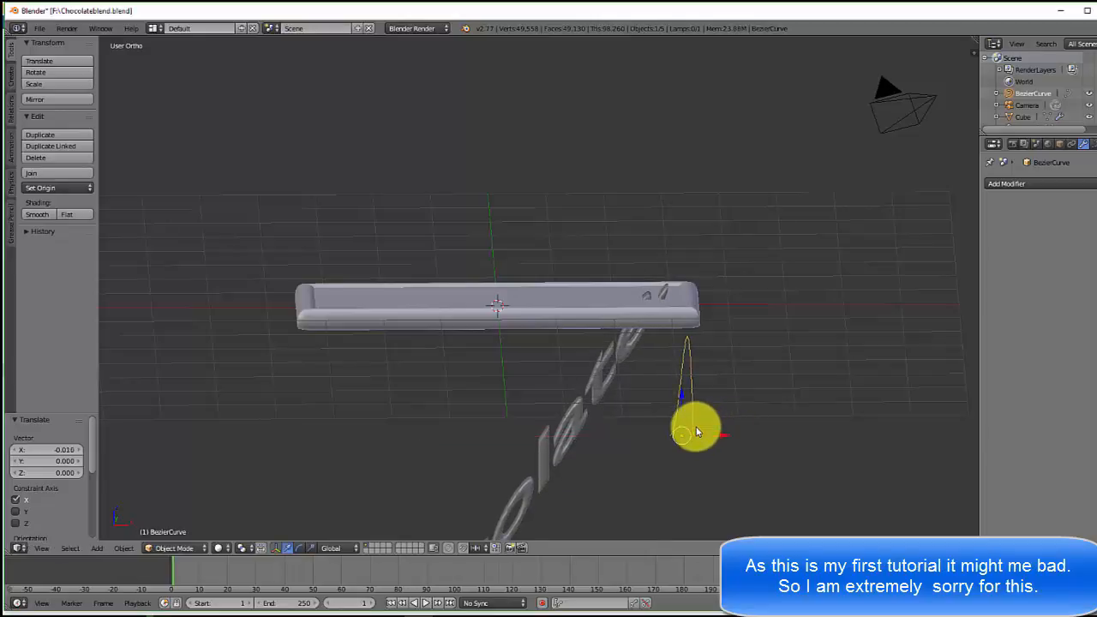
In Edit Mode, move the curve's start handle along X toward the tray's centre and raise it about 4.95 units along Z.
{"action": "key", "text": "Tab"}
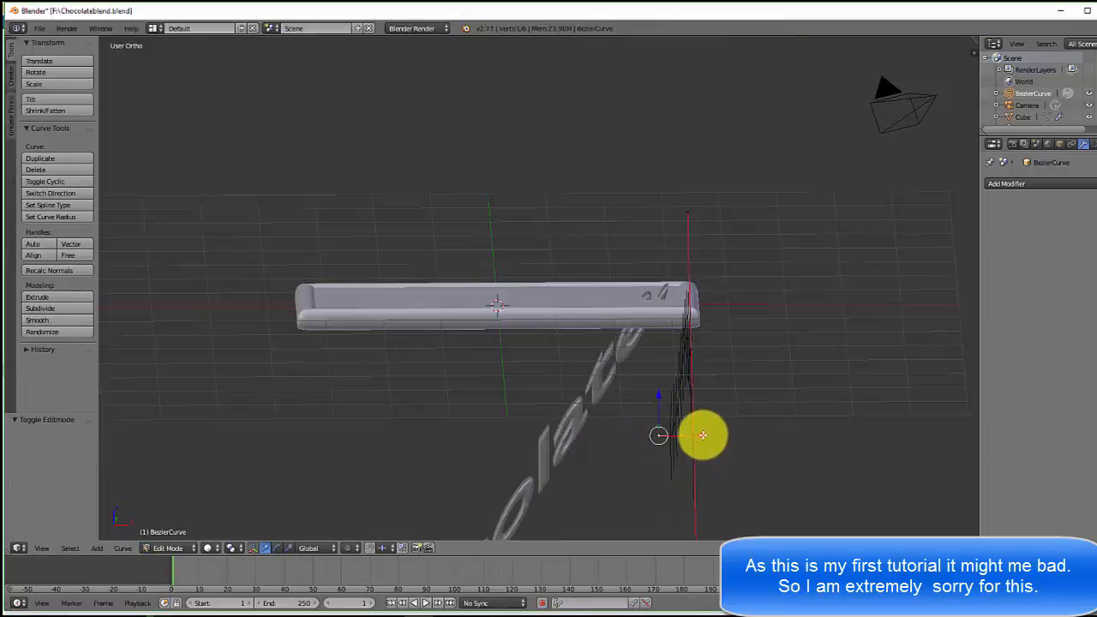
{"action": "left_click_drag", "start_coordinate": [702, 435], "coordinate": [546, 434]}
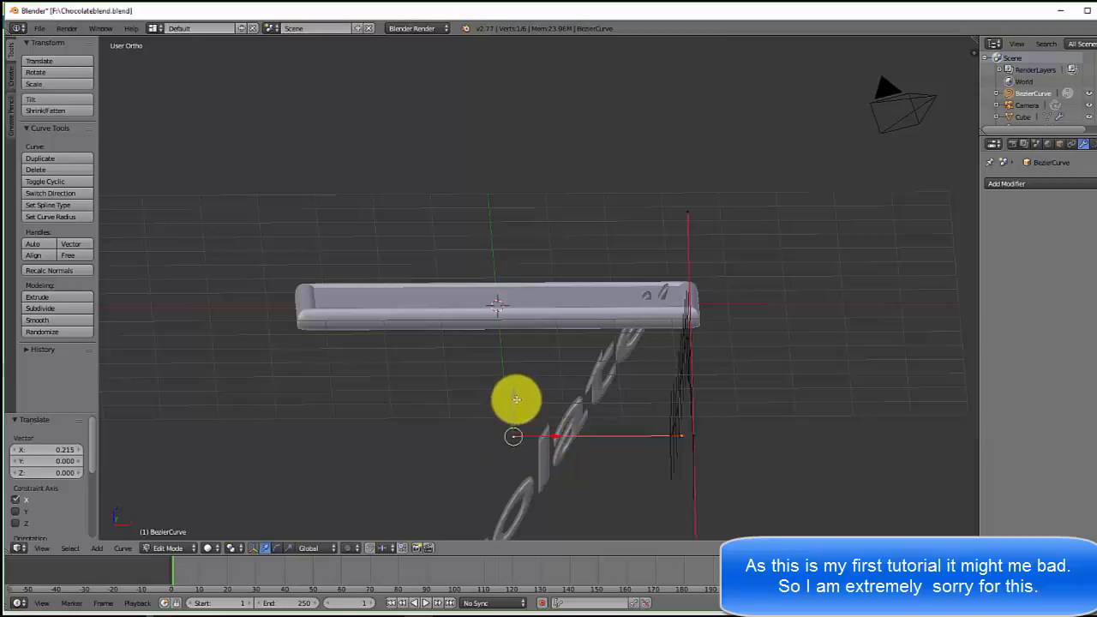
{"action": "key", "text": "g"}
{"action": "key", "text": "z"}
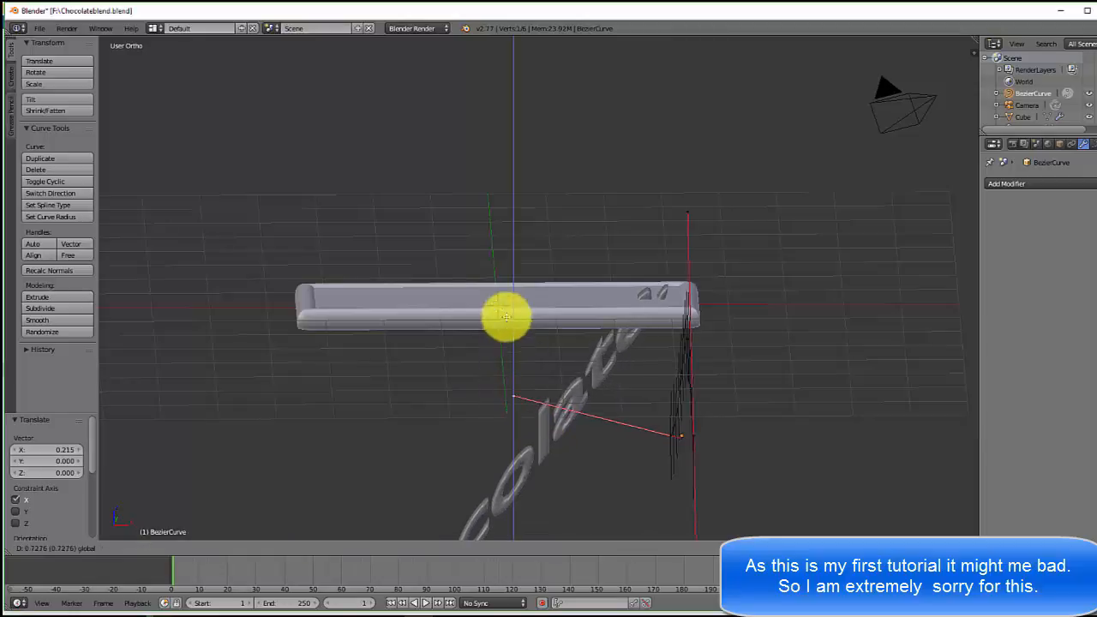
{"action": "left_click_drag", "start_coordinate": [513, 176], "coordinate": [545, 121]}
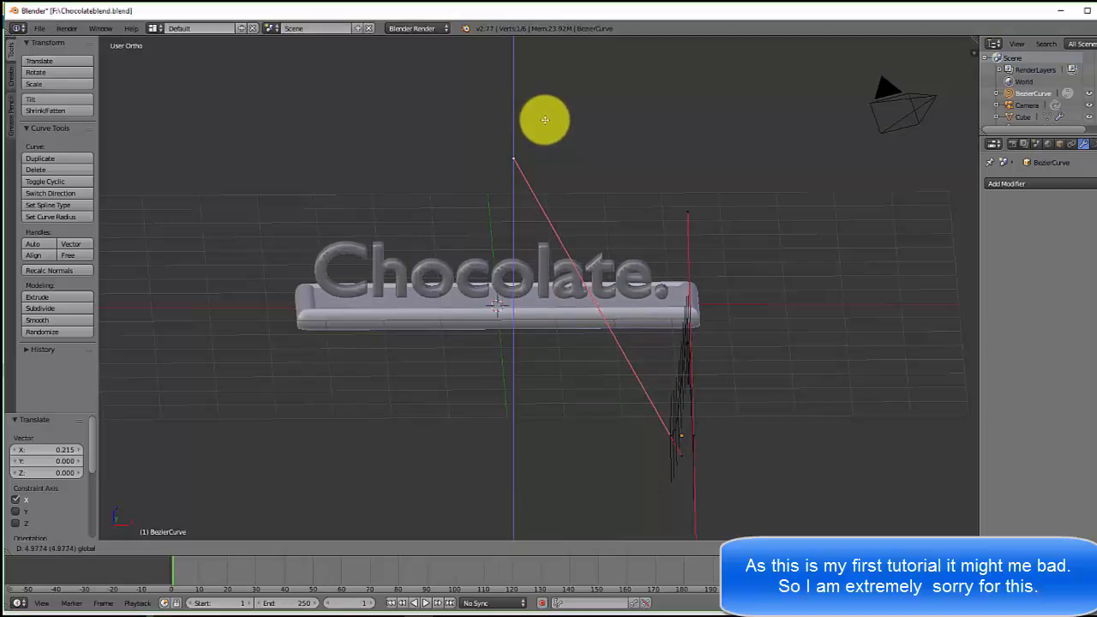
{"action": "left_click", "coordinate": [543, 118]}
{"action": "scroll", "coordinate": [401, 270], "scroll_direction": "up", "scroll_amount": 2}
{"action": "scroll", "coordinate": [401, 270], "scroll_direction": "up", "scroll_amount": 4}
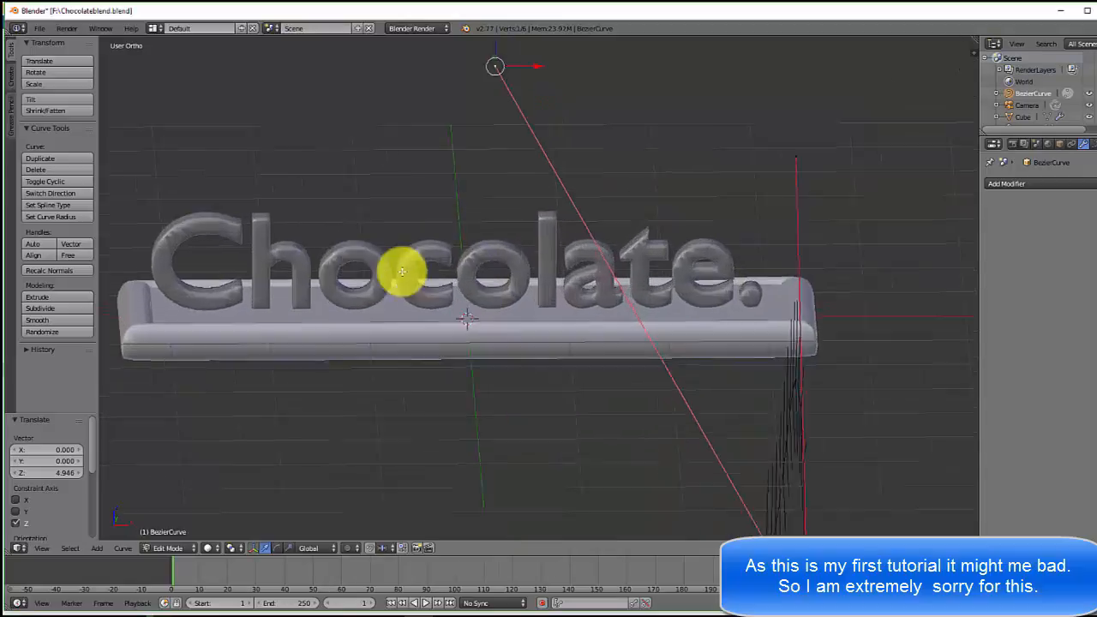
{"action": "middle_click_drag", "start_coordinate": [351, 313], "coordinate": [384, 308]}
{"action": "scroll", "coordinate": [384, 308], "scroll_direction": "down", "scroll_amount": 6}
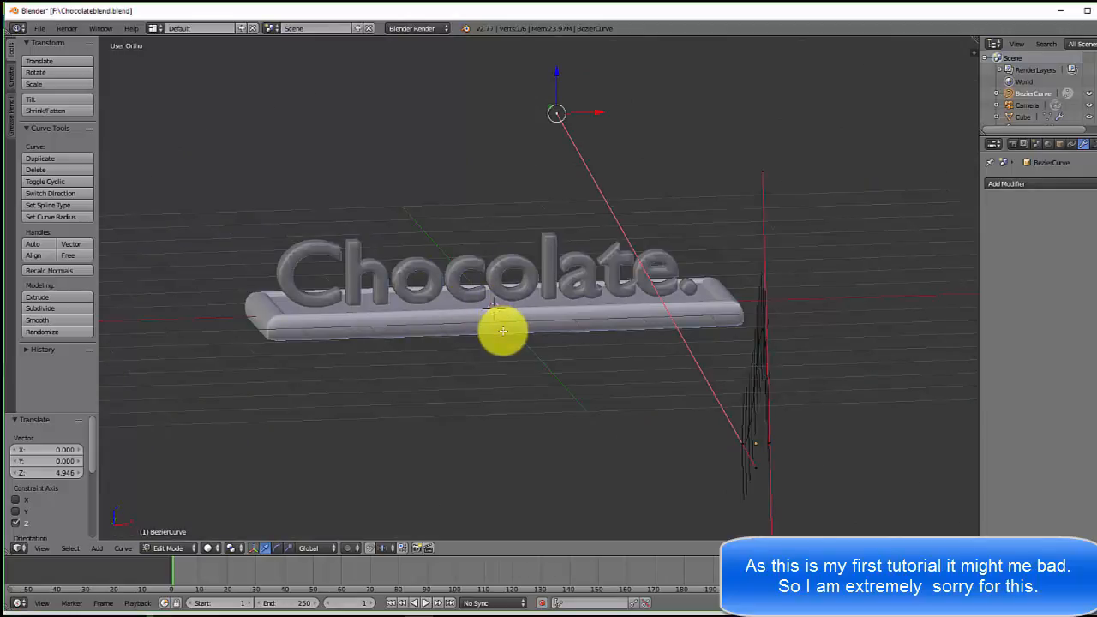
{"action": "middle_click_drag", "start_coordinate": [502, 328], "coordinate": [474, 331]}
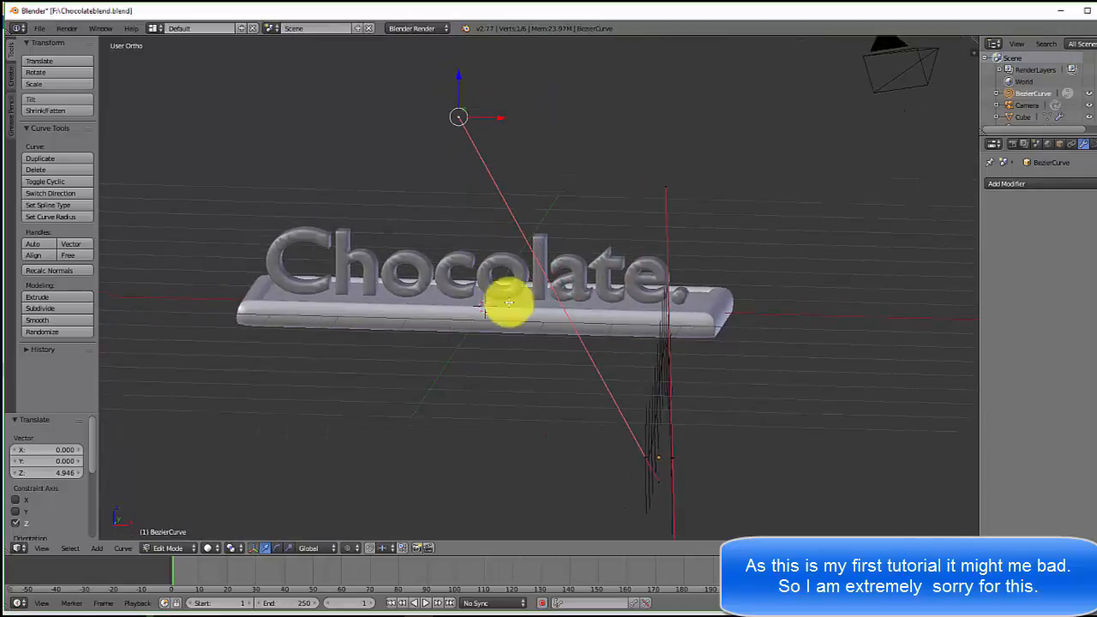
{"action": "key", "text": "Tab"}
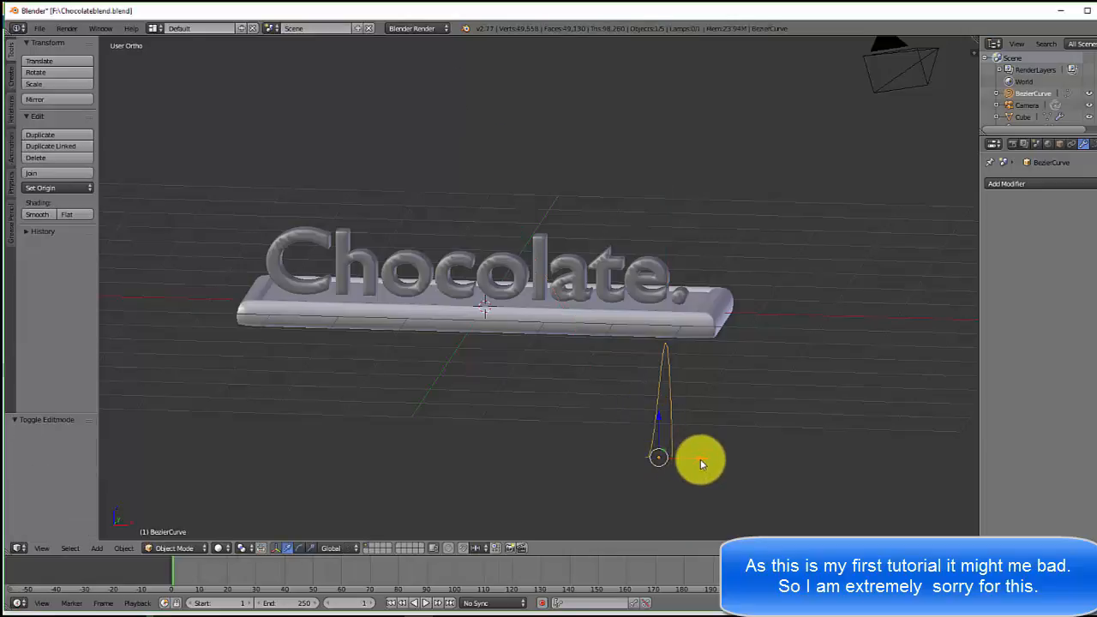
Slide the Bezier curve along X across the text and place it about 0.27 units beyond its starting position.
{"action": "key", "text": "g"}
{"action": "key", "text": "x"}
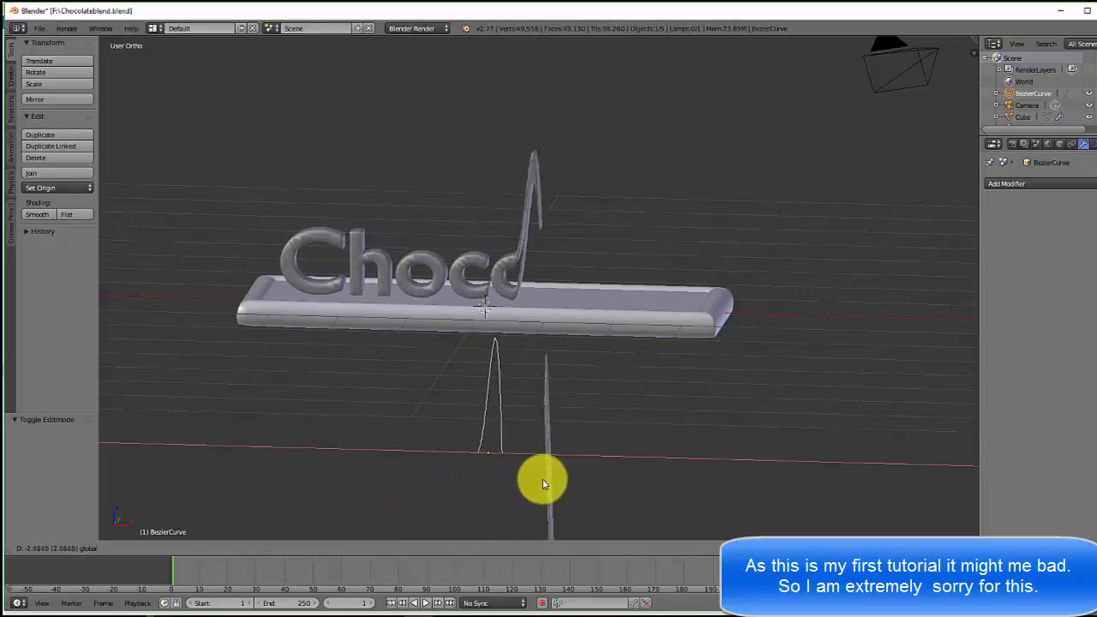
{"action": "left_click", "coordinate": [684, 479]}
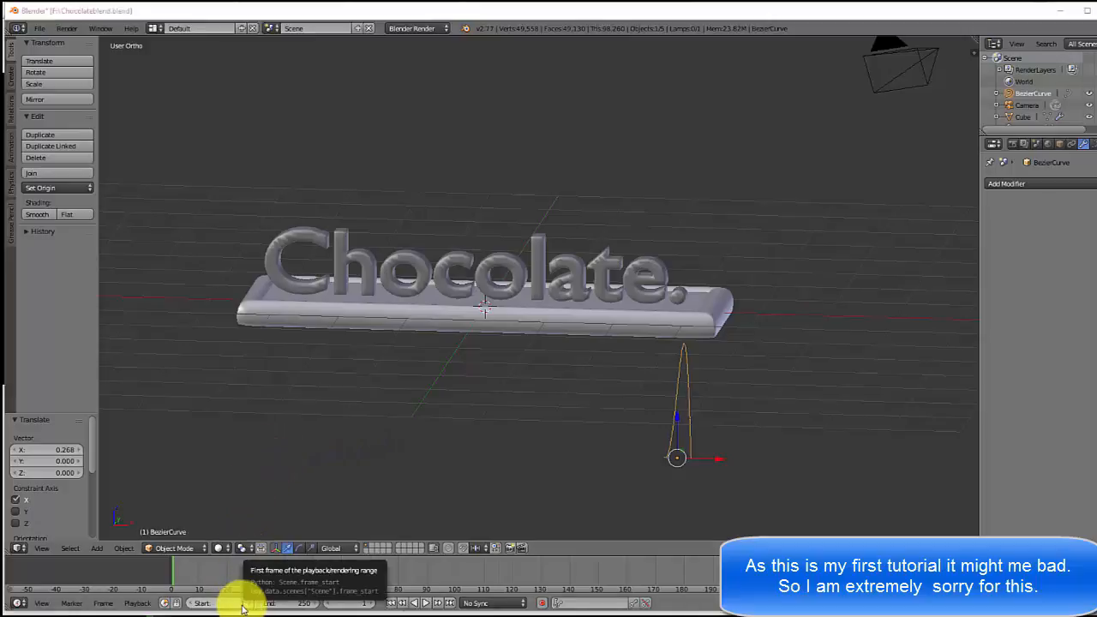
Set the animation's end frame to 150.
{"action": "left_click", "coordinate": [297, 605]}
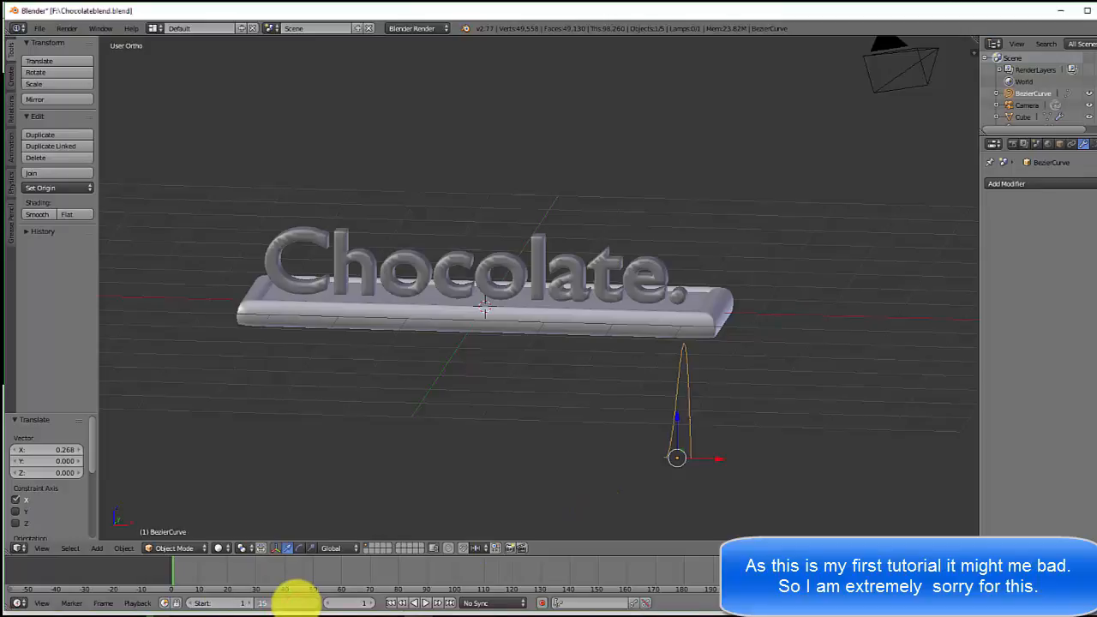
{"action": "key", "text": "Return"}
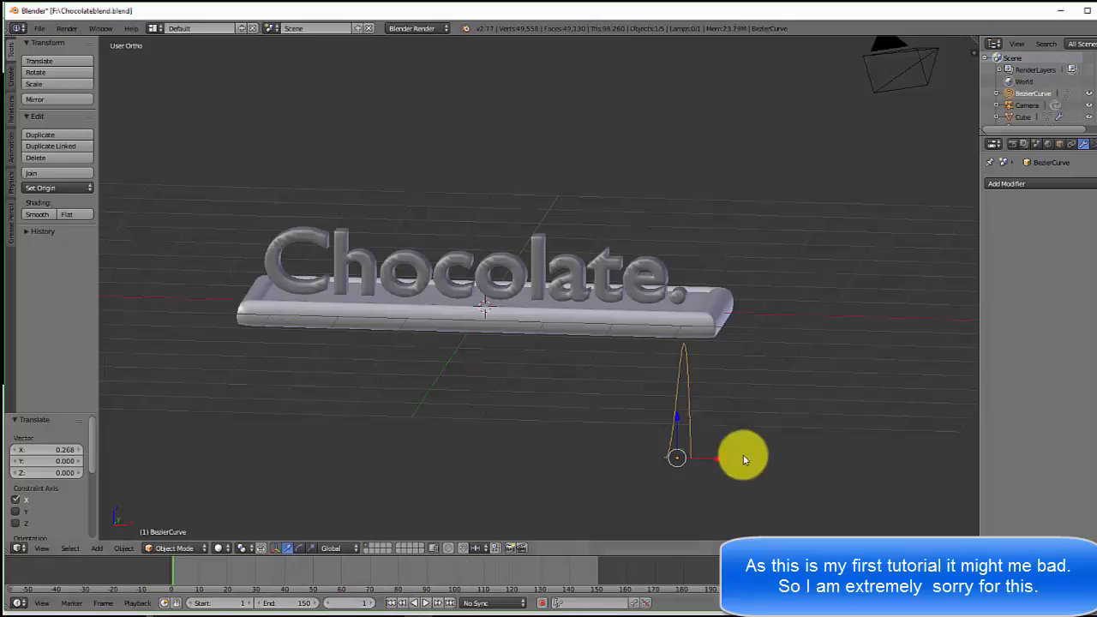
Move the Bezier curve about -6.32 units along X to the tray's opposite end and insert a keyframe at frame 1.
{"action": "left_click_drag", "start_coordinate": [714, 460], "coordinate": [282, 423]}
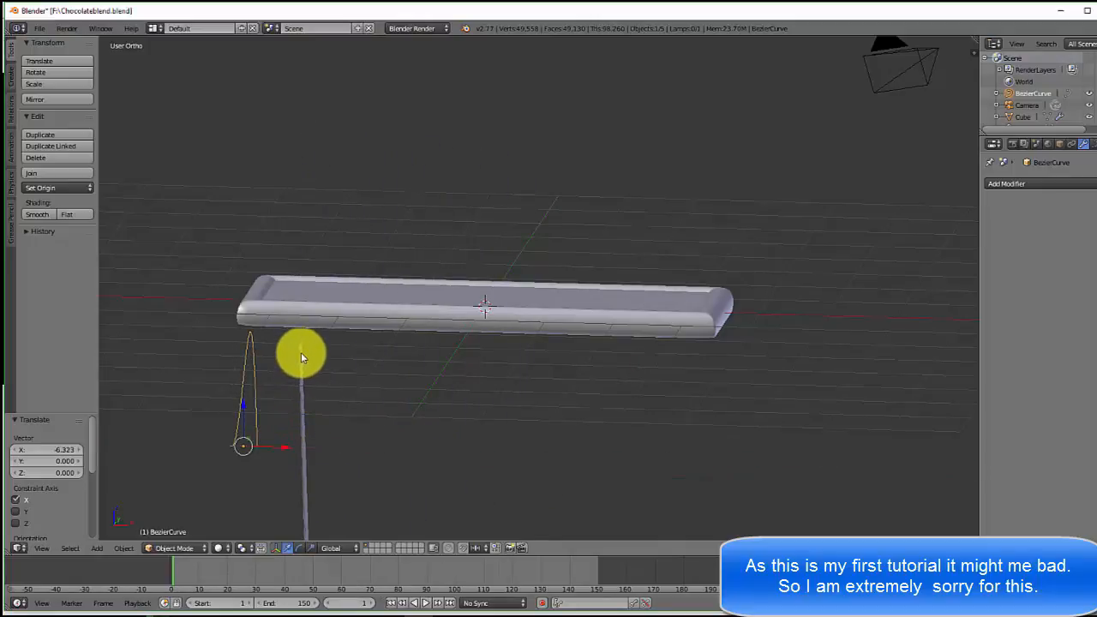
{"action": "key", "text": "i"}
{"action": "left_click", "coordinate": [261, 389]}
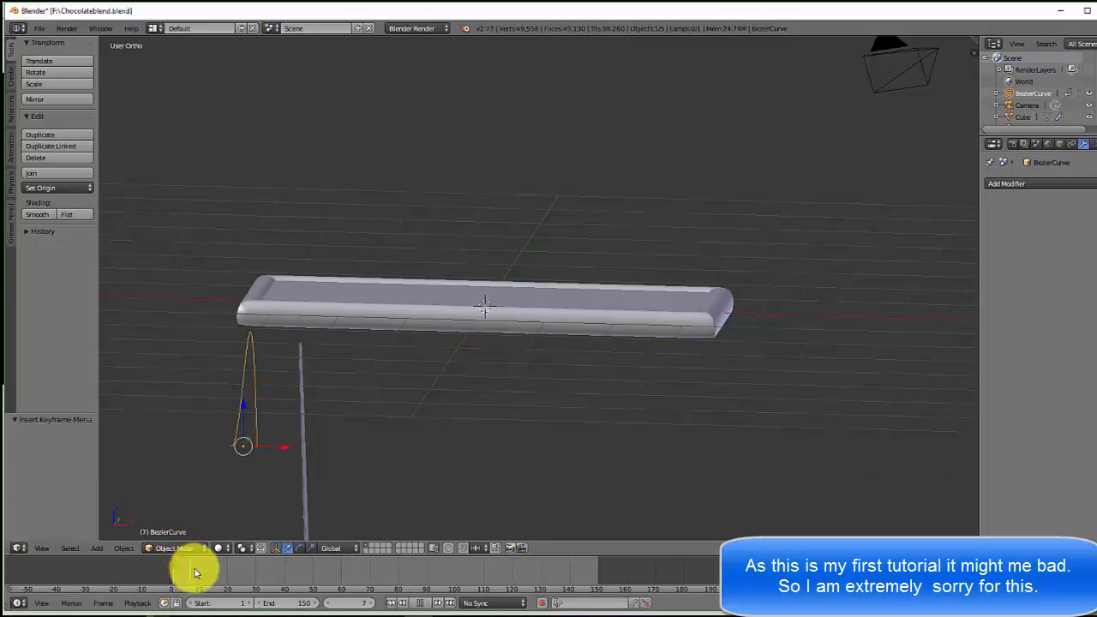
At frame 100, move the Bezier curve about 6.12 units along X and insert a Location keyframe.
{"action": "left_click_drag", "start_coordinate": [196, 572], "coordinate": [184, 572]}
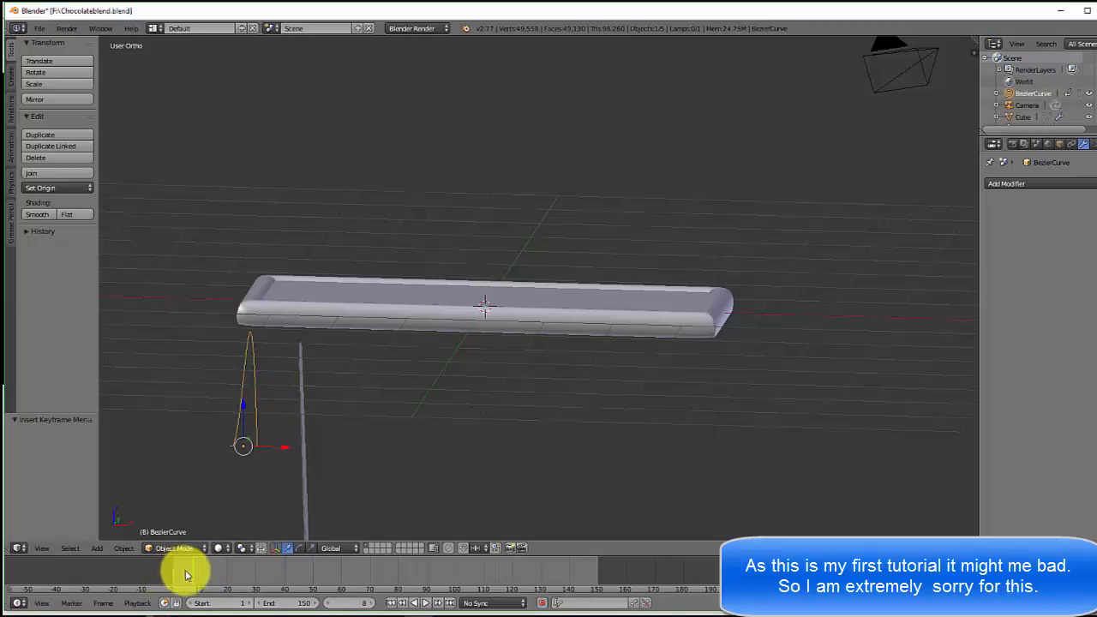
{"action": "left_click_drag", "start_coordinate": [196, 581], "coordinate": [170, 581]}
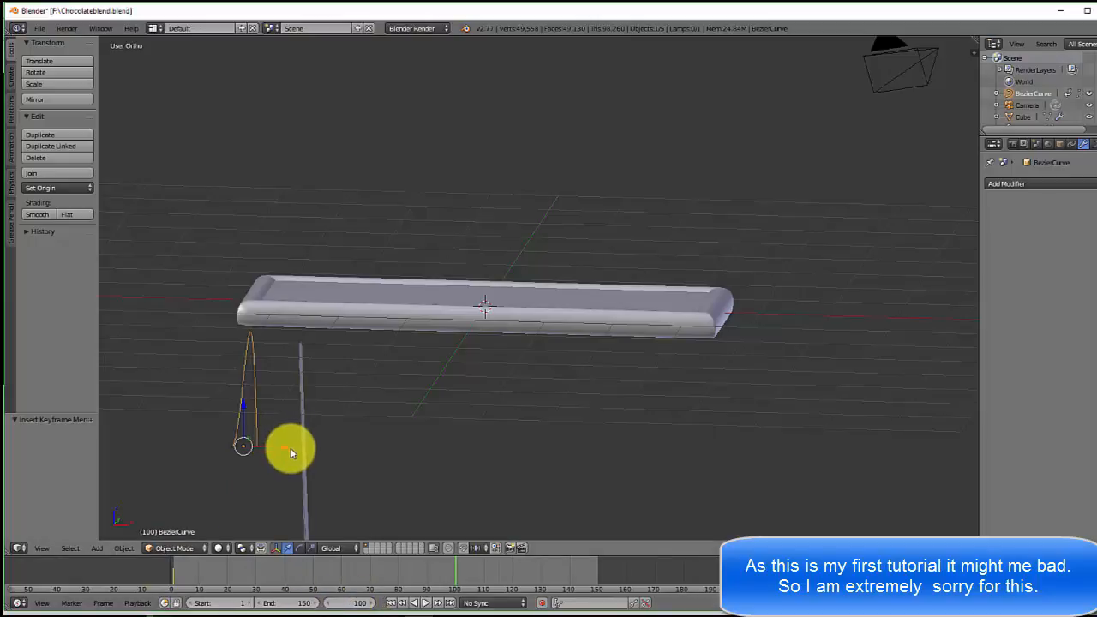
{"action": "key", "text": "g"}
{"action": "key", "text": "x"}
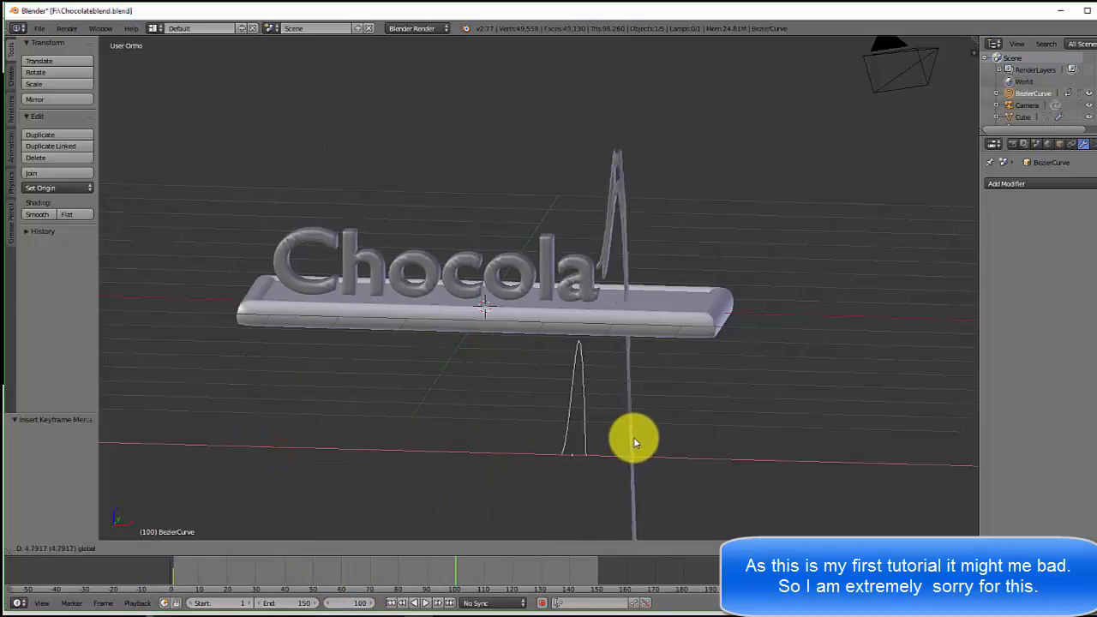
{"action": "left_click", "coordinate": [702, 454]}
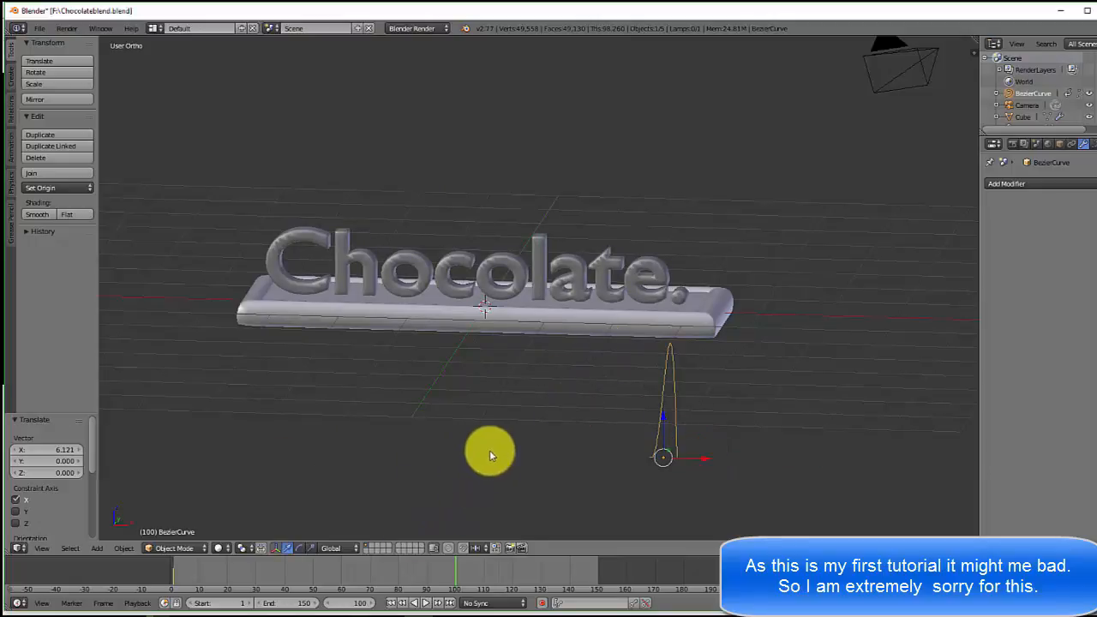
{"action": "key", "text": "i"}
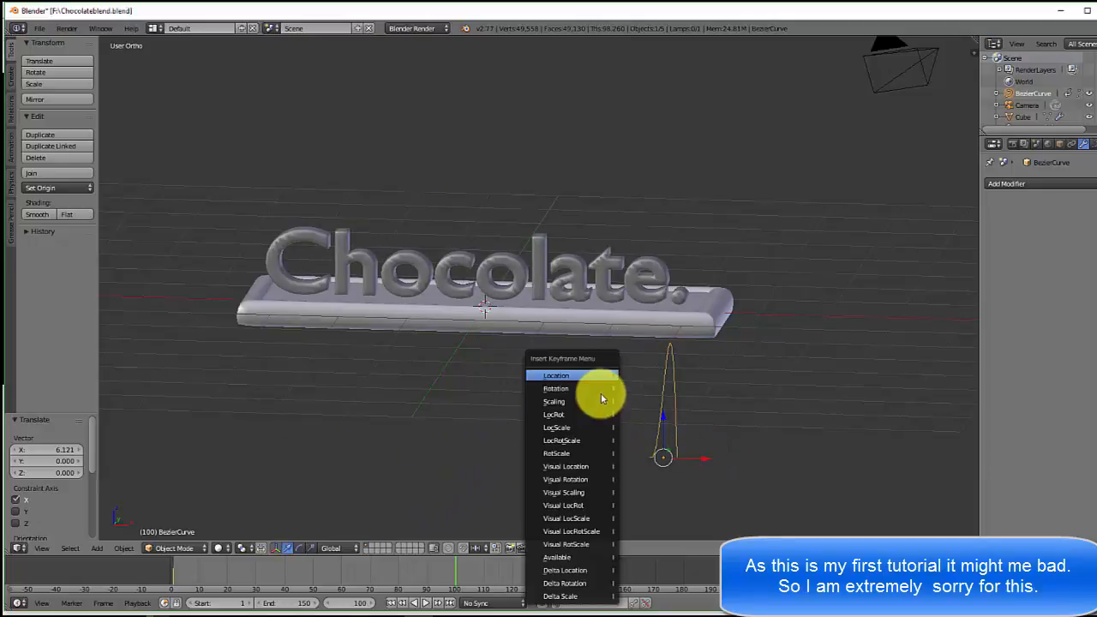
{"action": "left_click", "coordinate": [595, 378]}
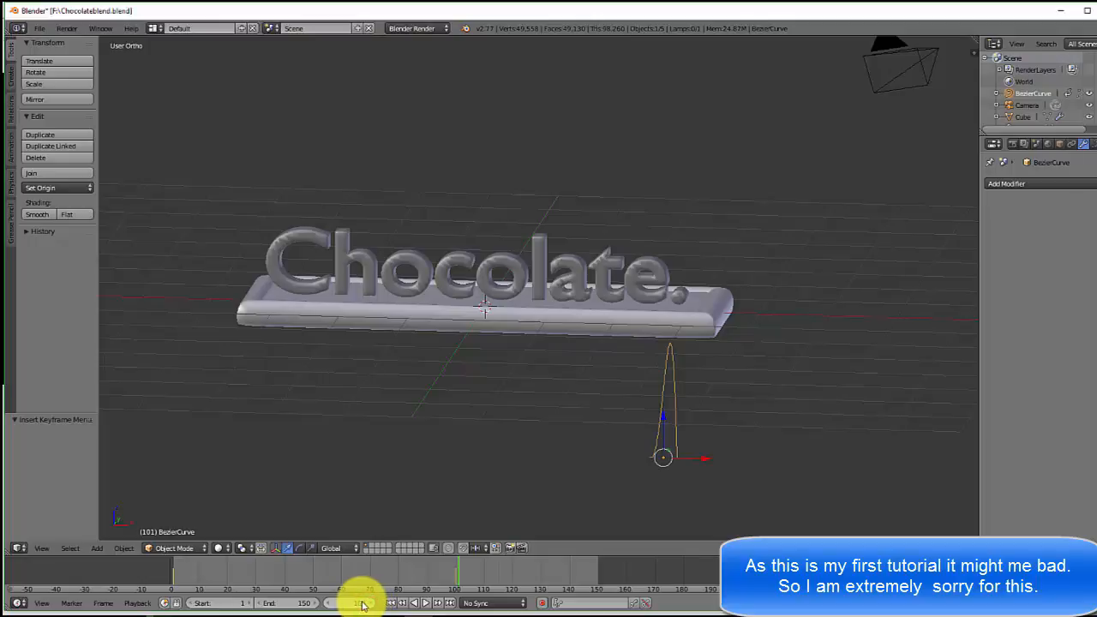
Play the animation twice from frame 1 to check how the text forms along the tray as the curve moves.
{"action": "key", "text": "shift+Left"}
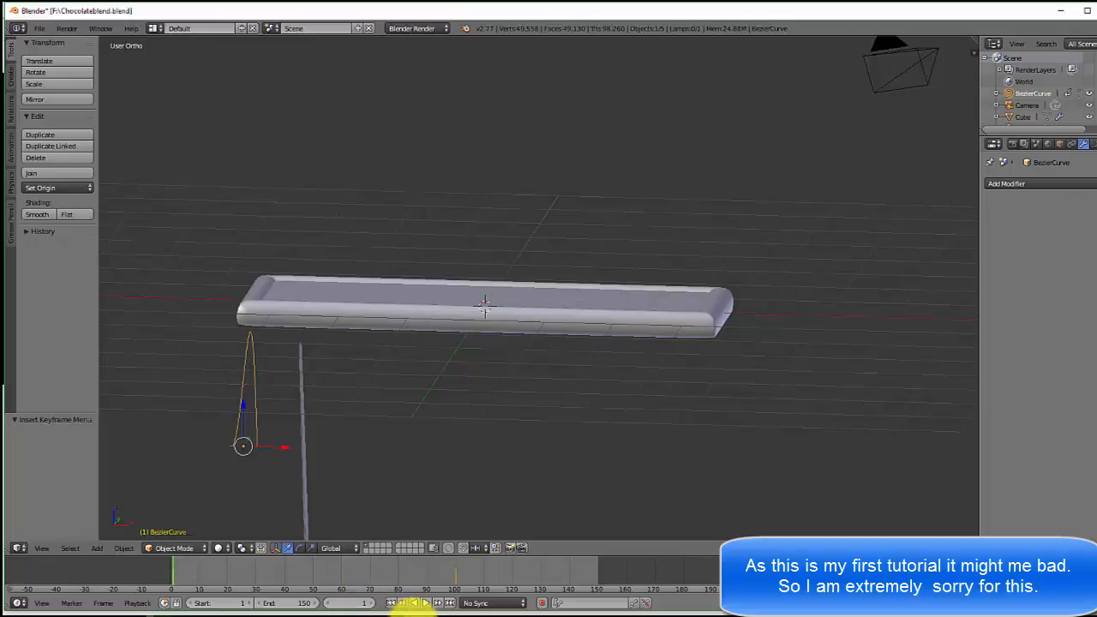
{"action": "left_click", "coordinate": [425, 603]}
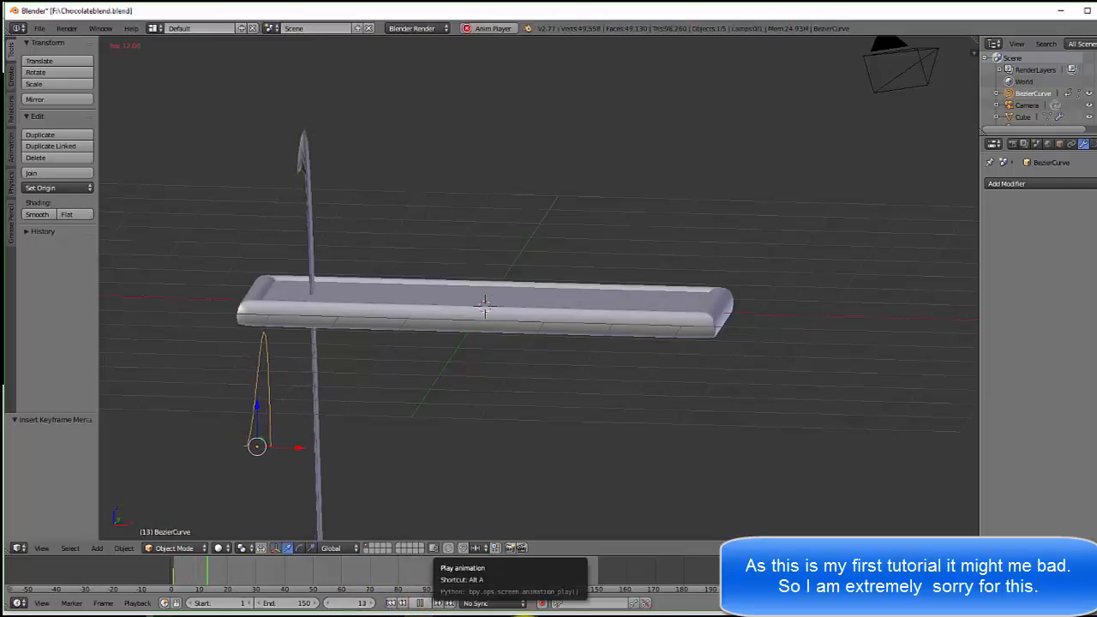
{"action": "left_click", "coordinate": [419, 606]}
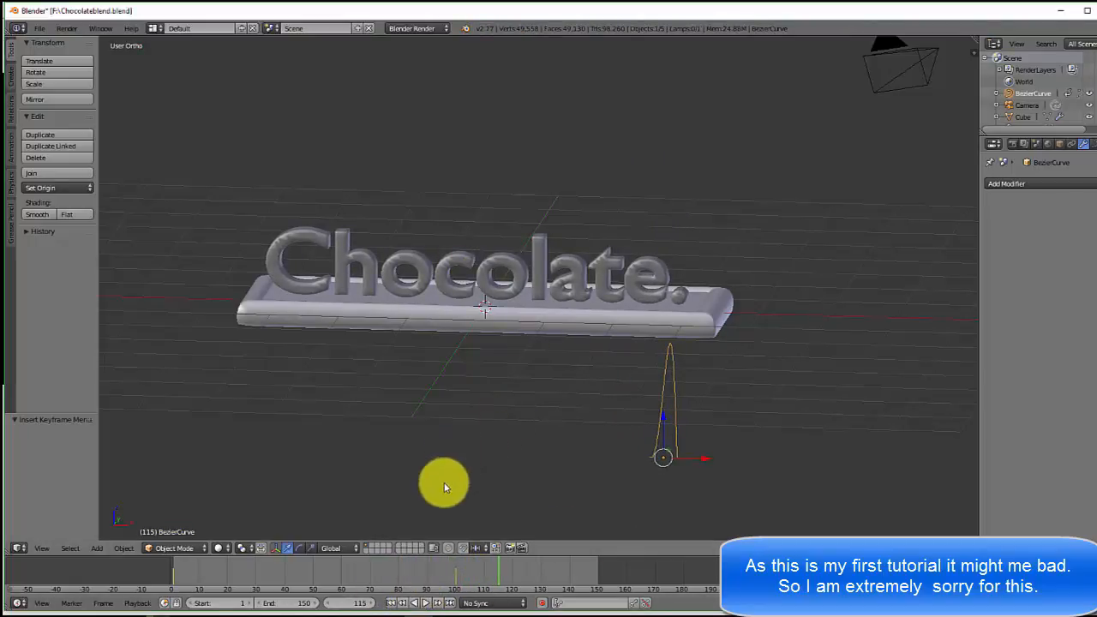
{"action": "left_click", "coordinate": [388, 604]}
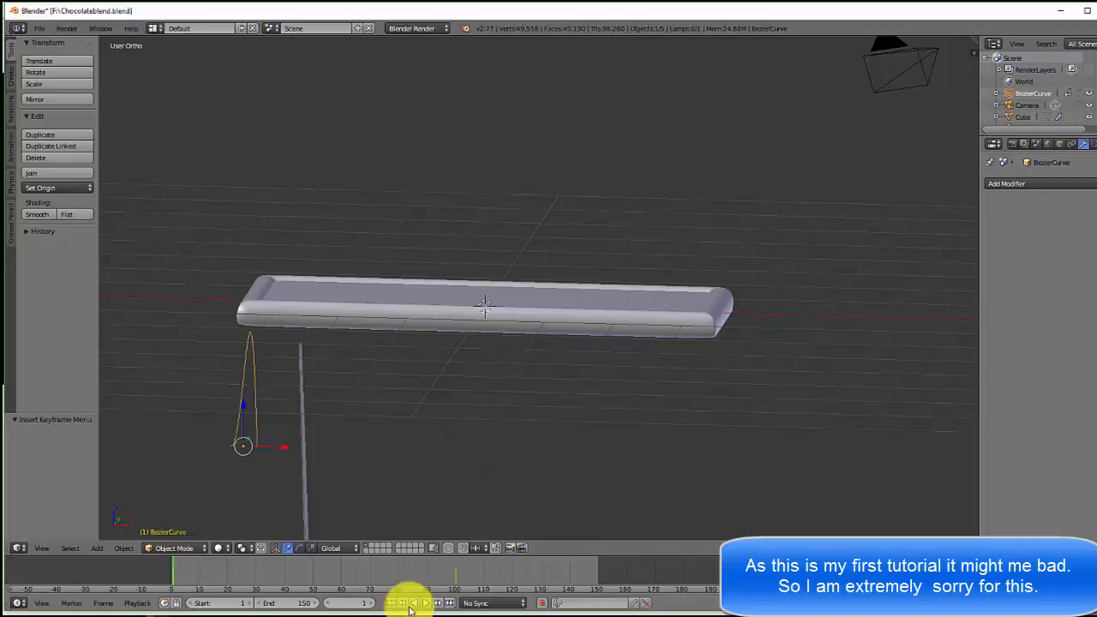
{"action": "left_click", "coordinate": [419, 605]}
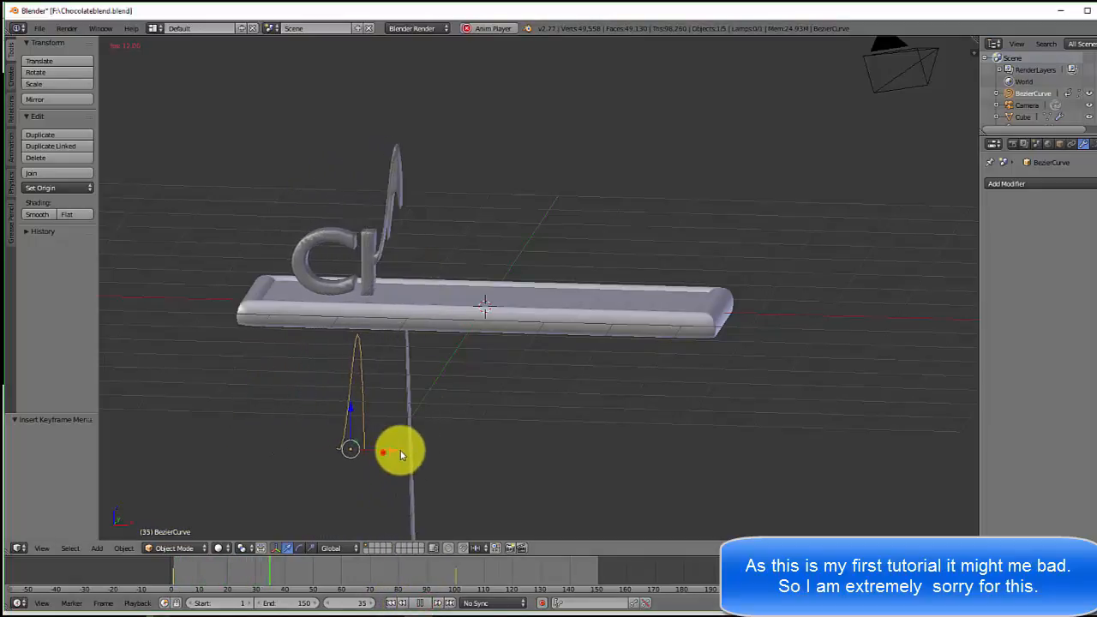
{"action": "left_click_drag", "start_coordinate": [400, 451], "coordinate": [548, 449]}
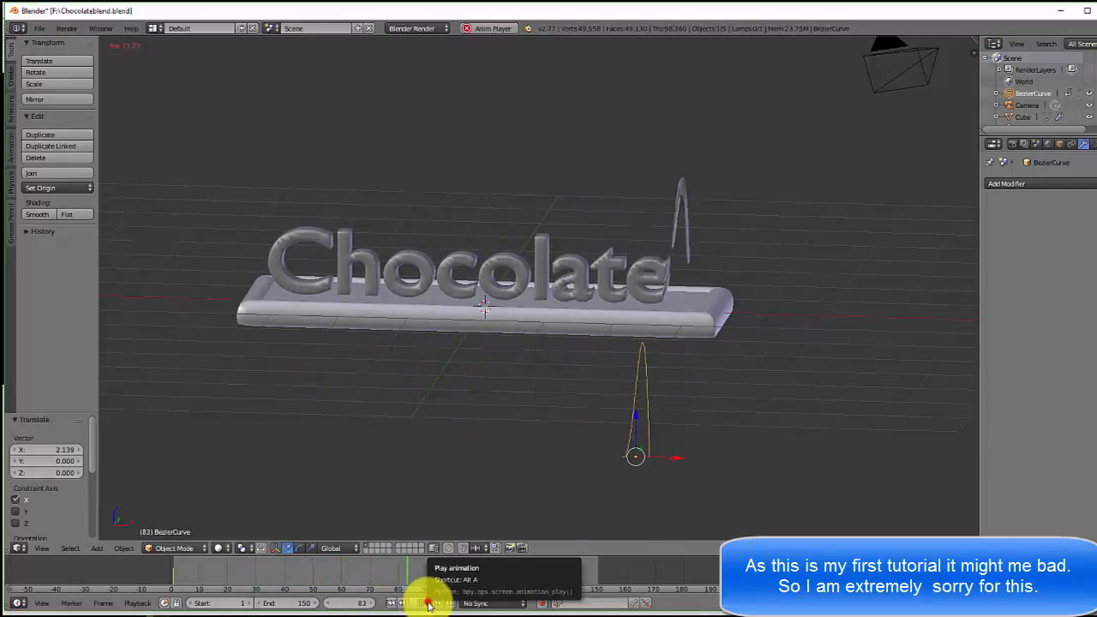
{"action": "left_click", "coordinate": [428, 604]}
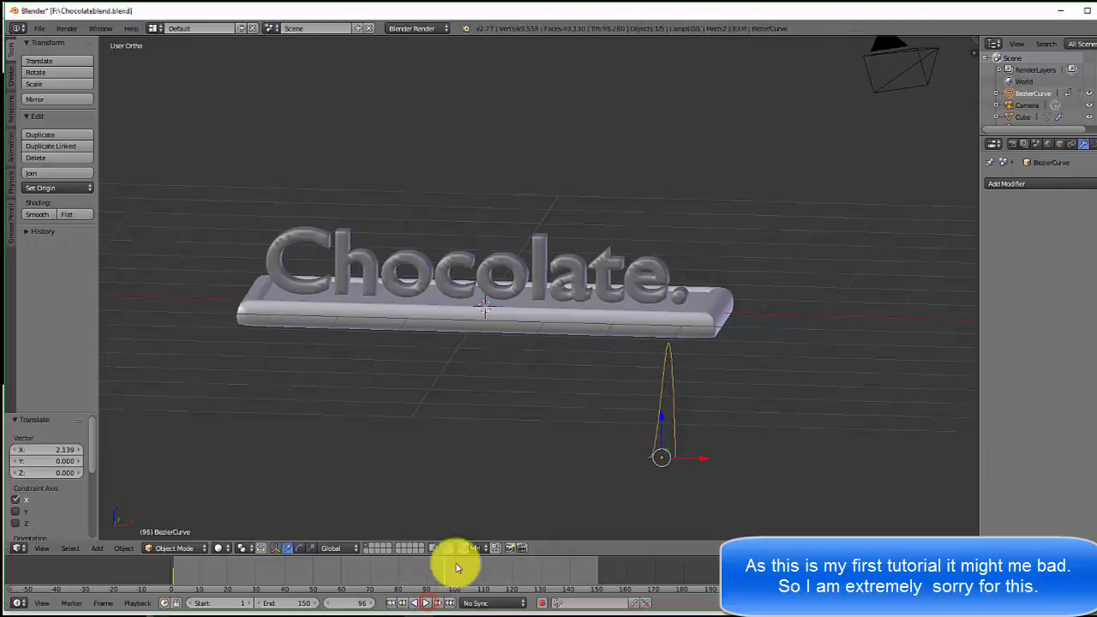
Select the tray and lower it about 0.009 units along Z beneath the text.
{"action": "middle_click_drag", "start_coordinate": [422, 411], "coordinate": [483, 318]}
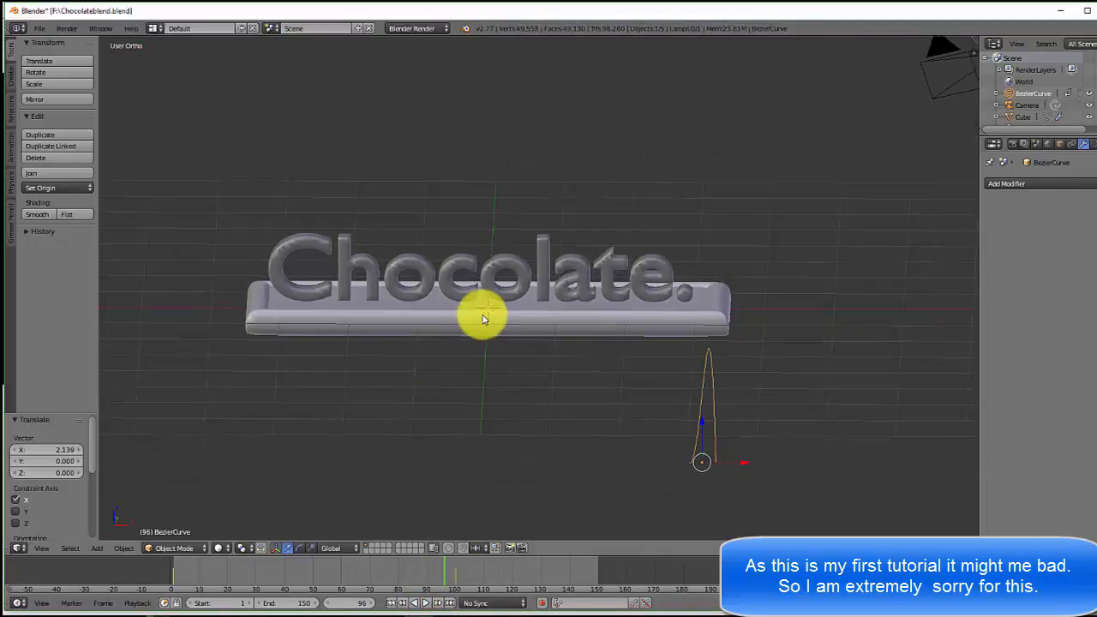
{"action": "right_click", "coordinate": [484, 325]}
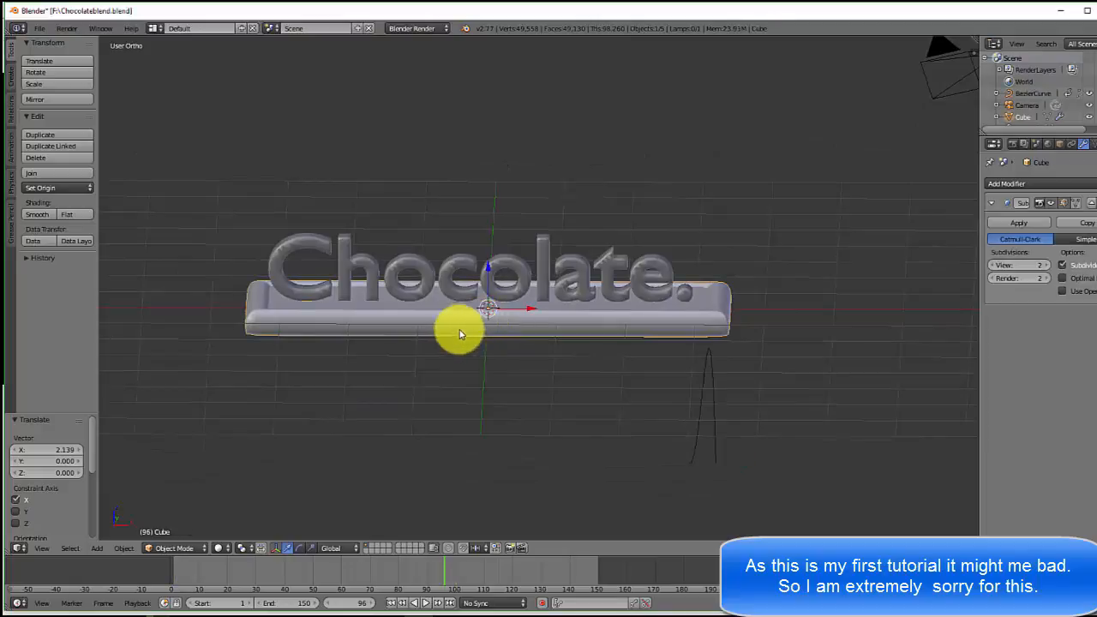
{"action": "mouse_move", "coordinate": [468, 355]}
{"action": "middle_mouse_down"}
{"action": "mouse_move", "coordinate": [335, 337]}
{"action": "mouse_move", "coordinate": [345, 319]}
{"action": "mouse_move", "coordinate": [426, 303]}
{"action": "mouse_move", "coordinate": [477, 360]}
{"action": "mouse_move", "coordinate": [472, 352]}
{"action": "middle_mouse_up"}
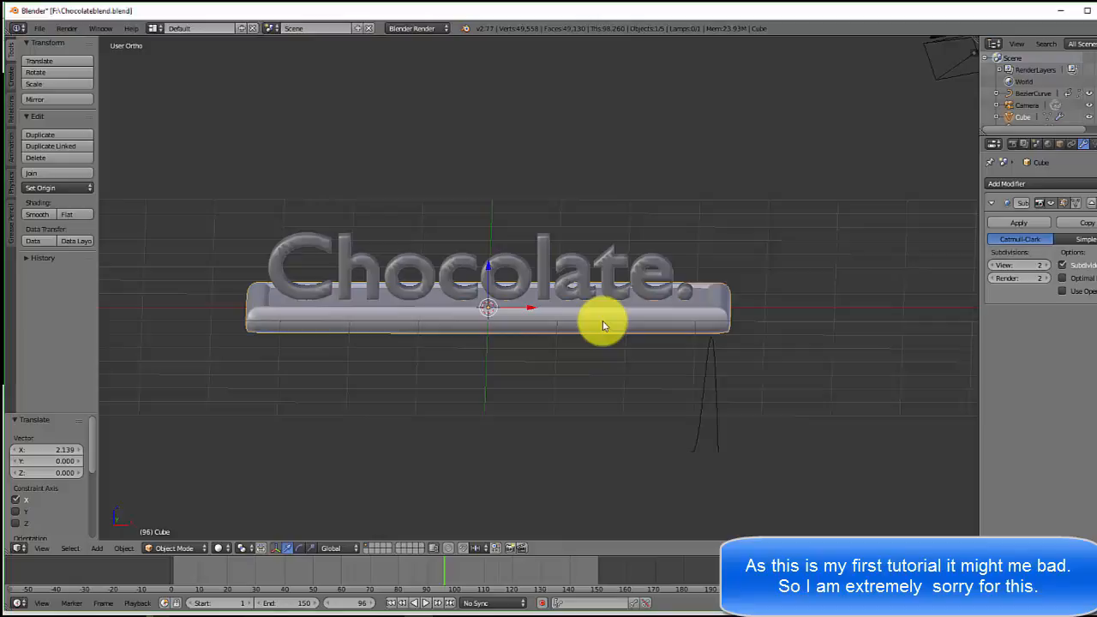
{"action": "left_click", "coordinate": [488, 269]}
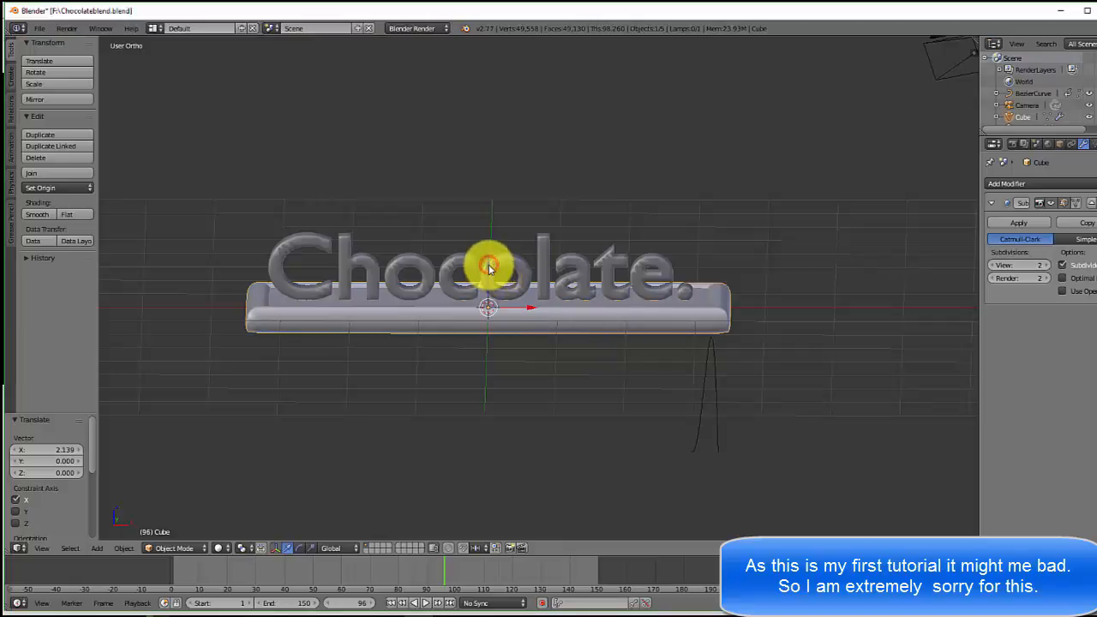
{"action": "left_click_drag", "start_coordinate": [488, 268], "coordinate": [489, 266]}
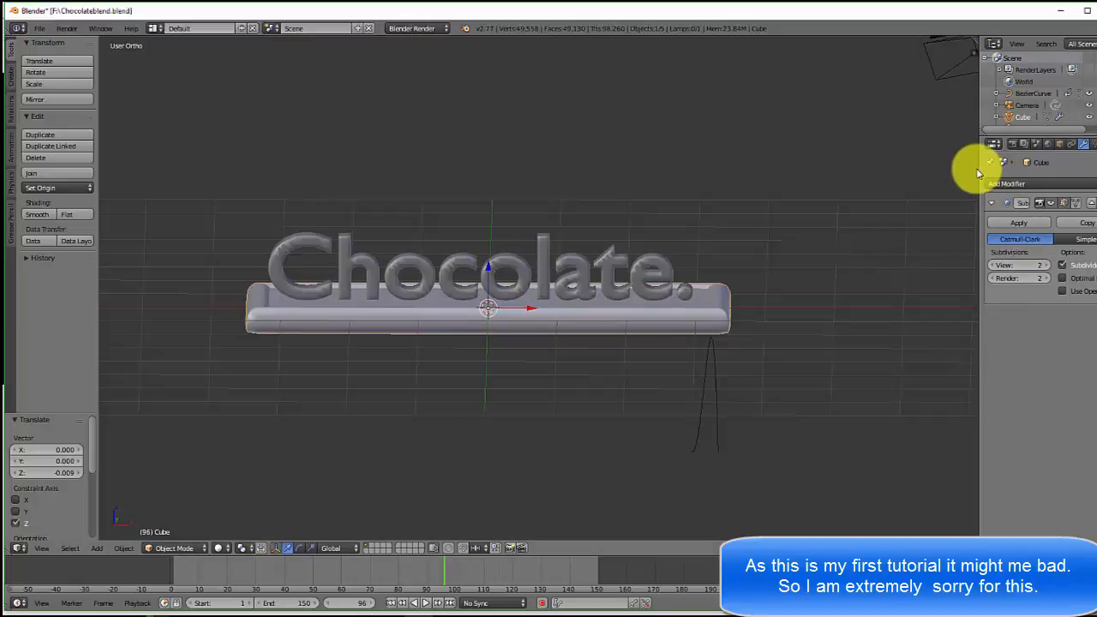
Enable Dynamic Paint physics on the tray and add a canvas to it.
{"action": "left_click_drag", "start_coordinate": [979, 175], "coordinate": [919, 179]}
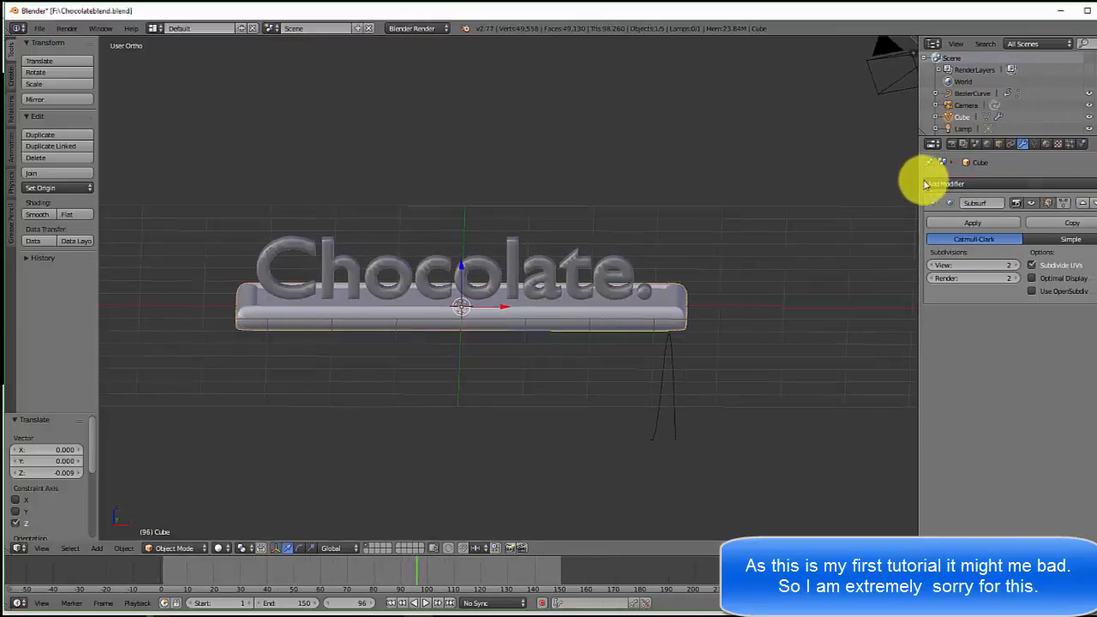
{"action": "left_click", "coordinate": [1082, 144]}
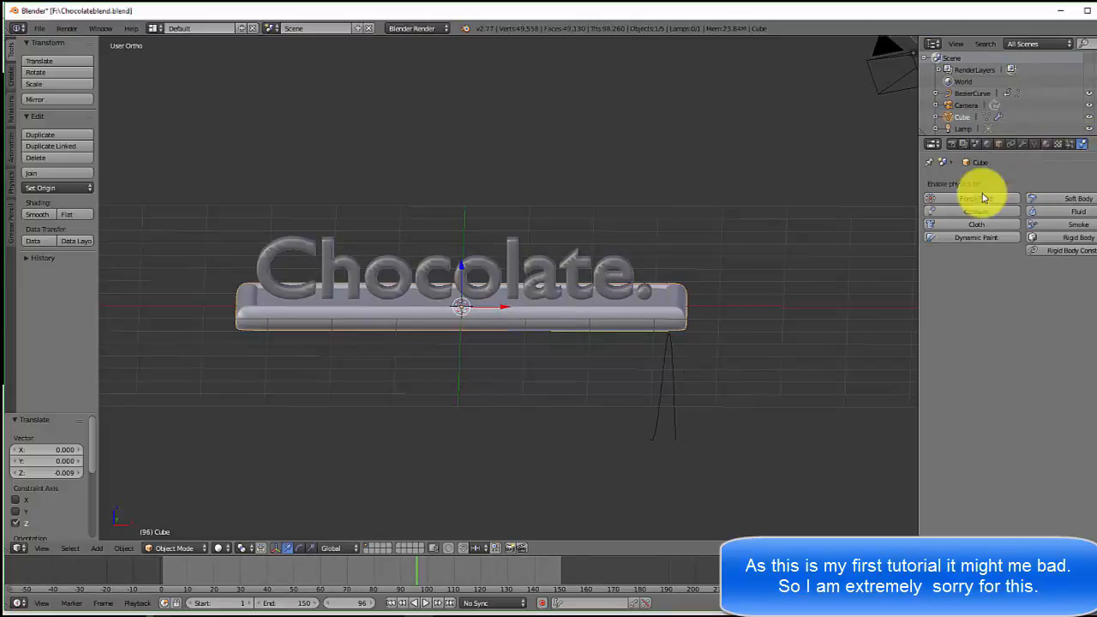
{"action": "left_click", "coordinate": [957, 238]}
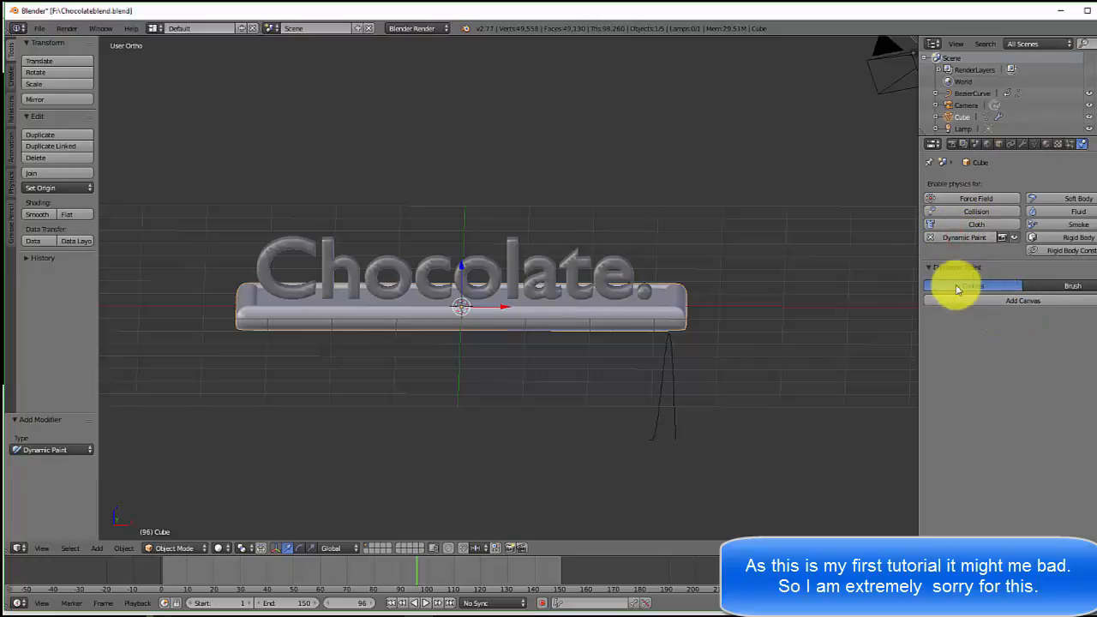
{"action": "middle_click_drag", "start_coordinate": [710, 331], "coordinate": [629, 360]}
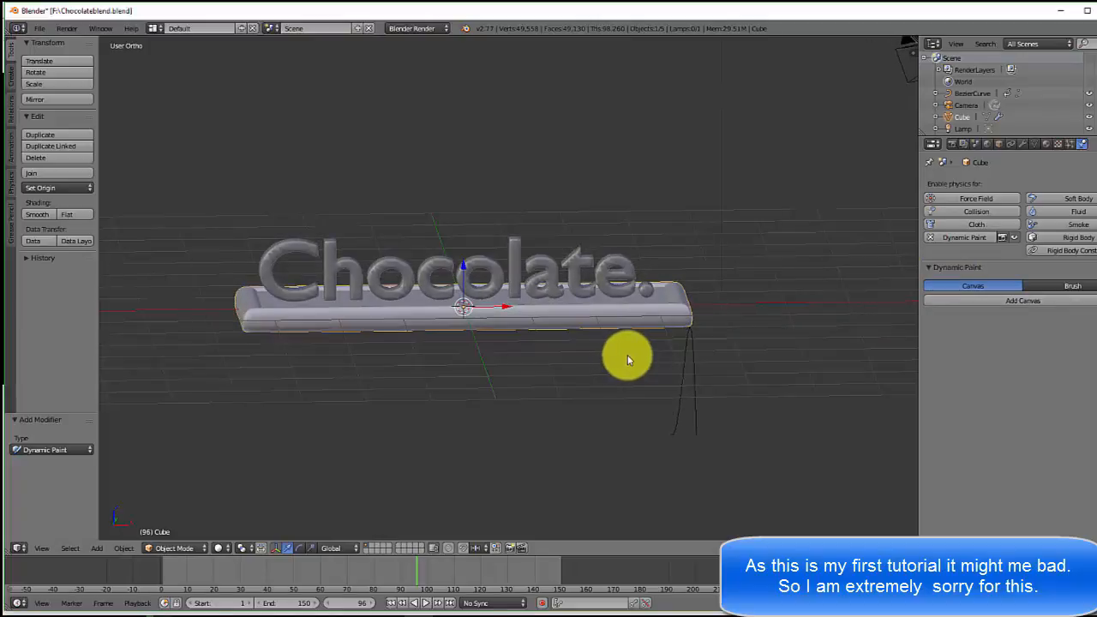
{"action": "left_click", "coordinate": [1011, 301]}
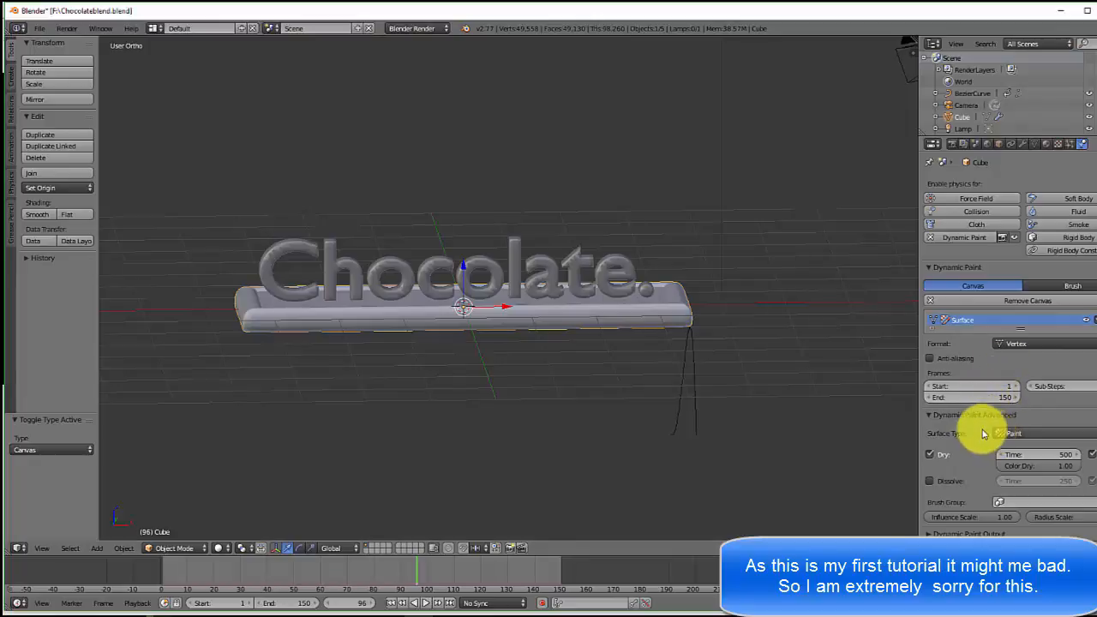
Set the tray canvas's surface type to Waves and its timescale to 0.10.
{"action": "left_click", "coordinate": [929, 417]}
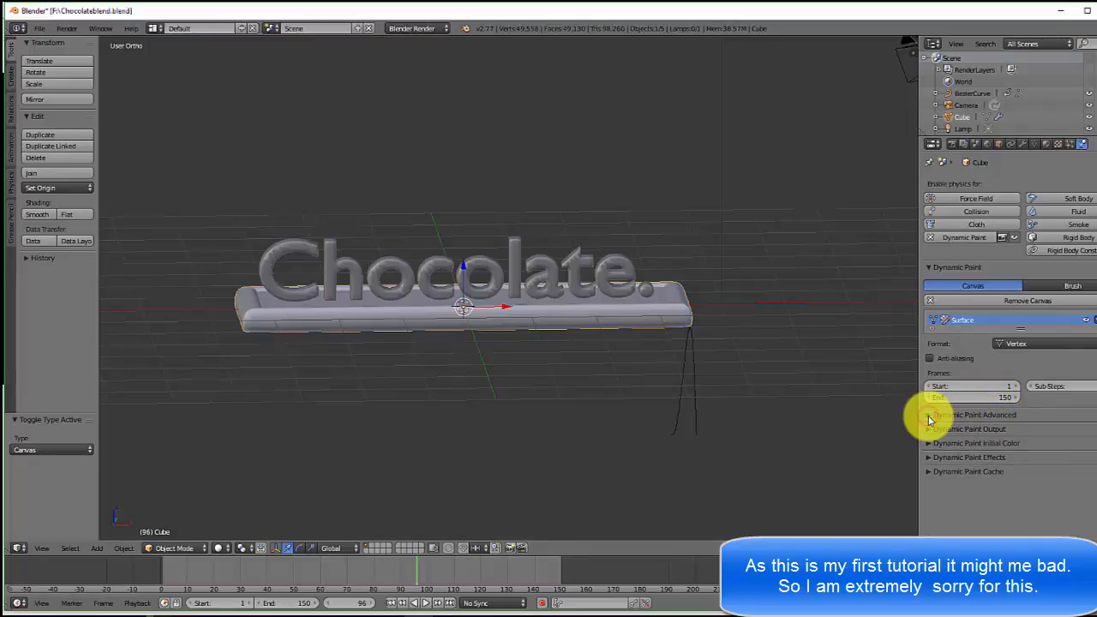
{"action": "left_click", "coordinate": [928, 417]}
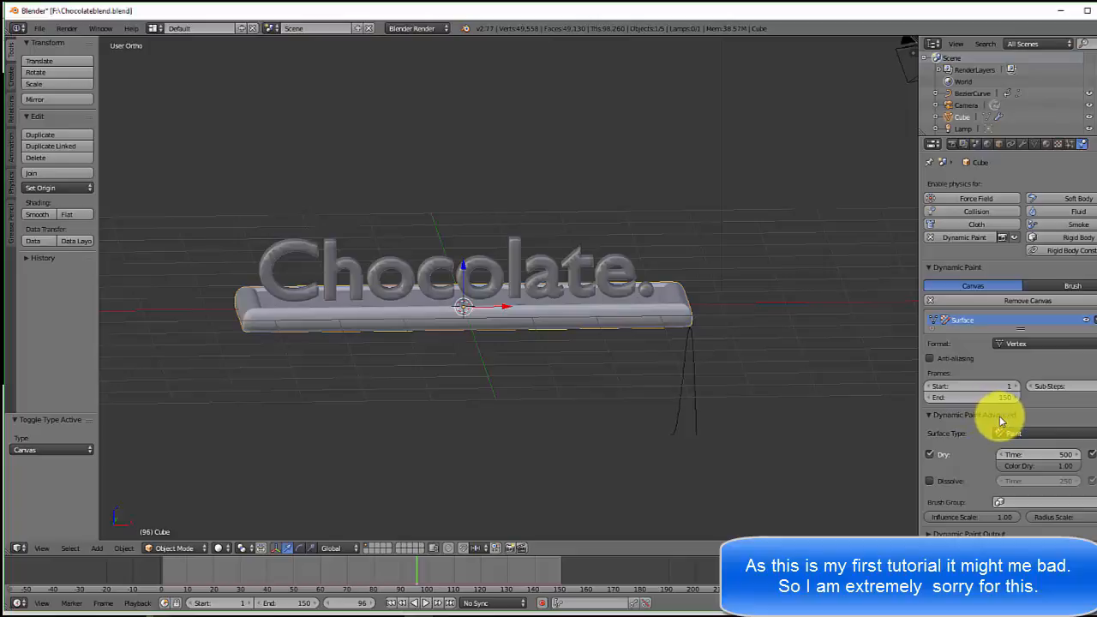
{"action": "left_click", "coordinate": [1030, 435]}
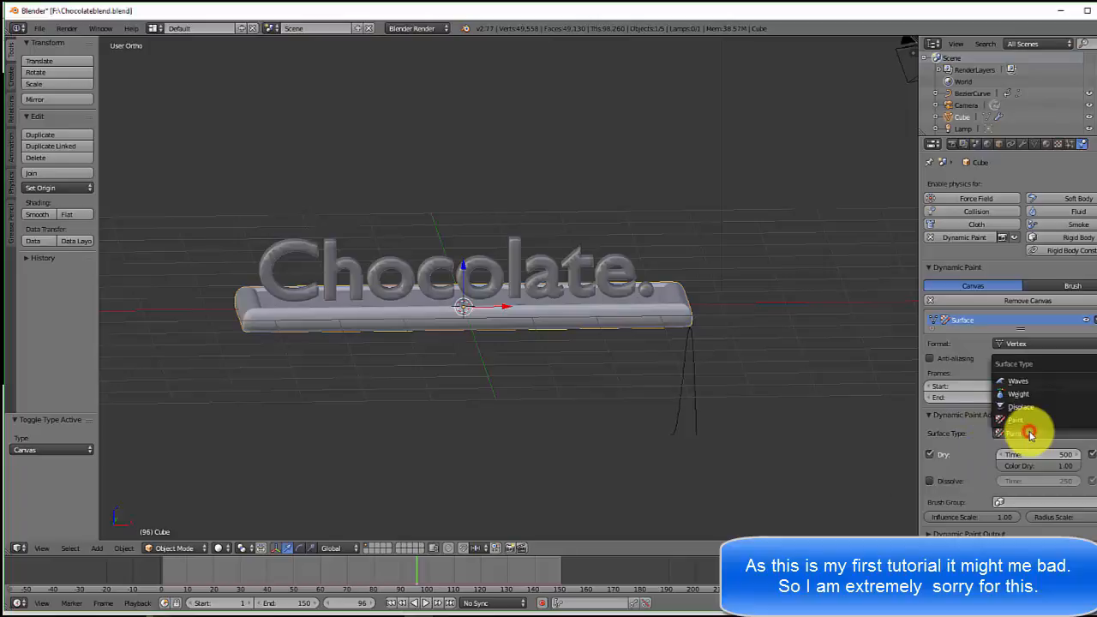
{"action": "left_click", "coordinate": [1012, 381]}
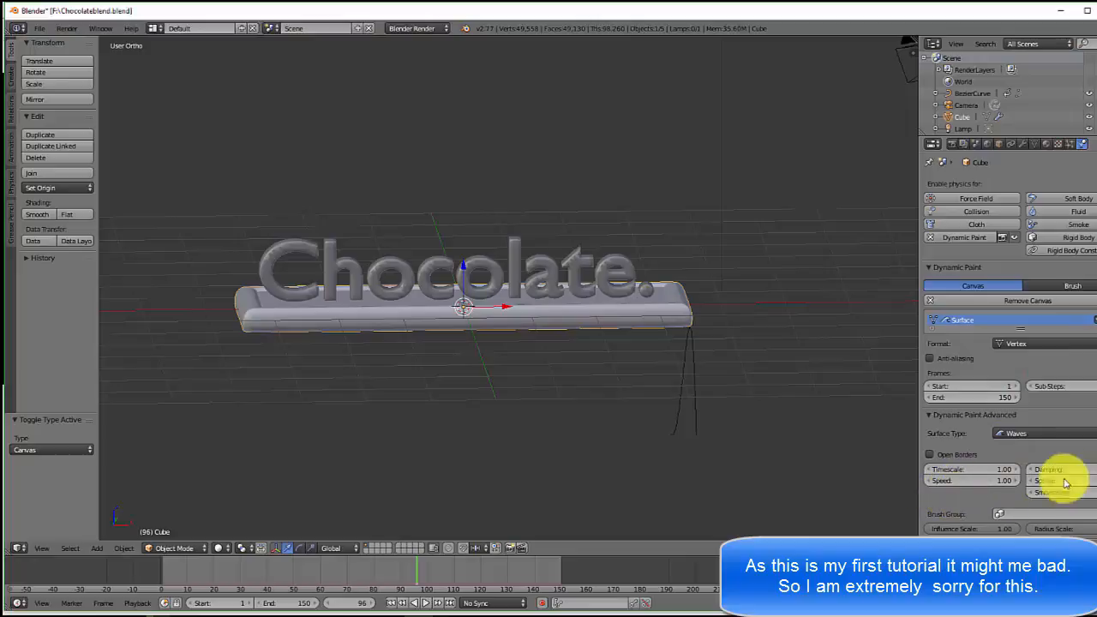
{"action": "left_click", "coordinate": [1090, 470]}
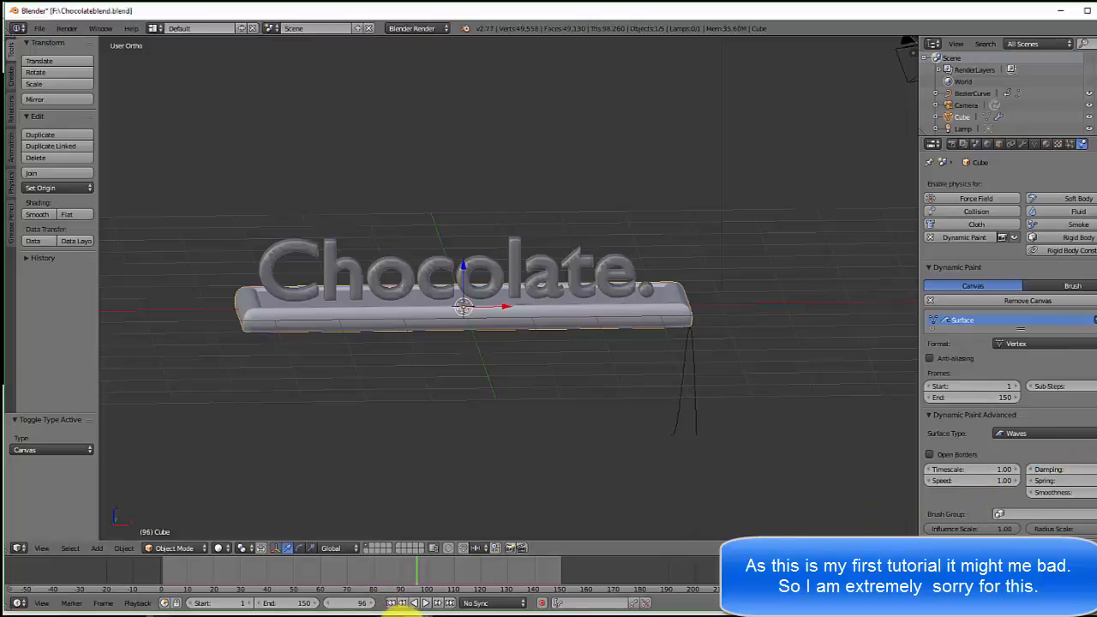
{"action": "left_click", "coordinate": [391, 616]}
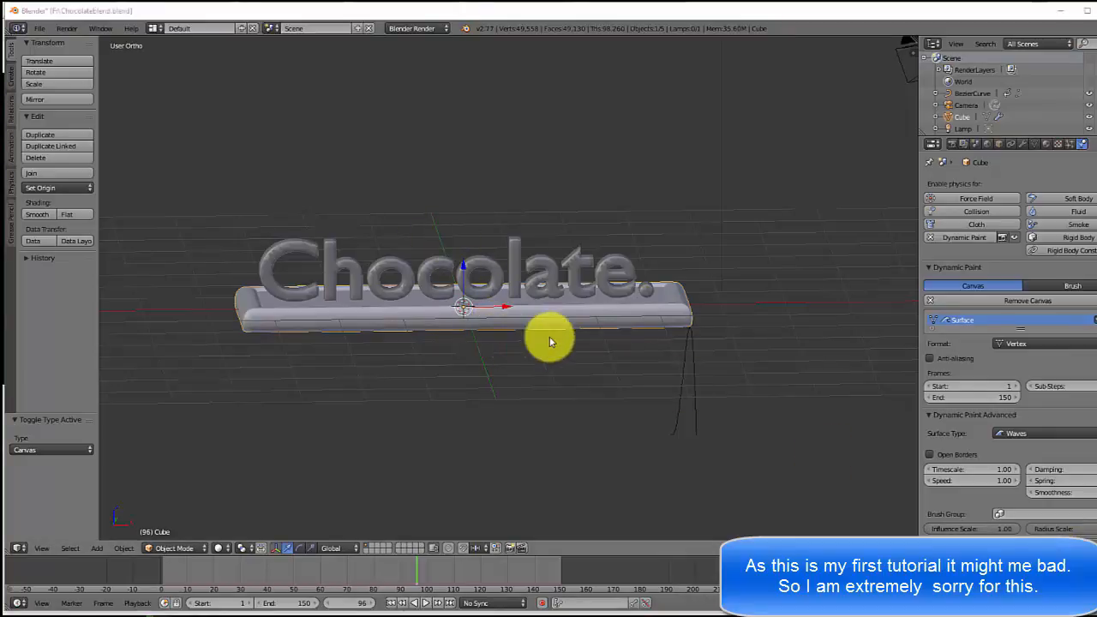
{"action": "left_click", "coordinate": [1001, 468]}
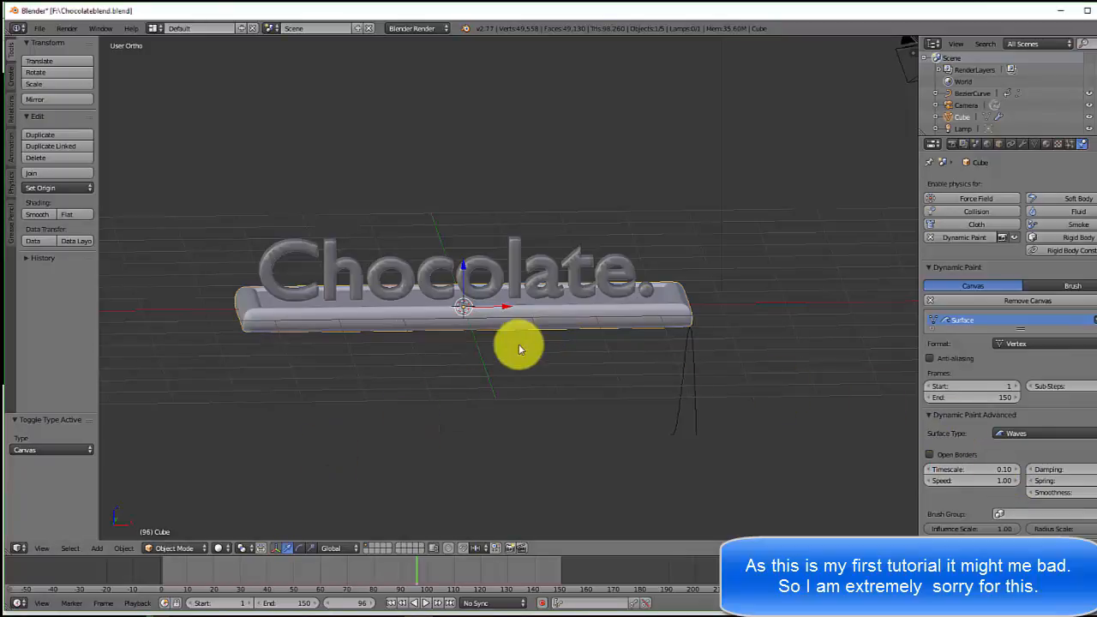
Enable Dynamic Paint physics on the "Chocolate." text and add it as a brush.
{"action": "middle_click_drag", "start_coordinate": [514, 346], "coordinate": [514, 277]}
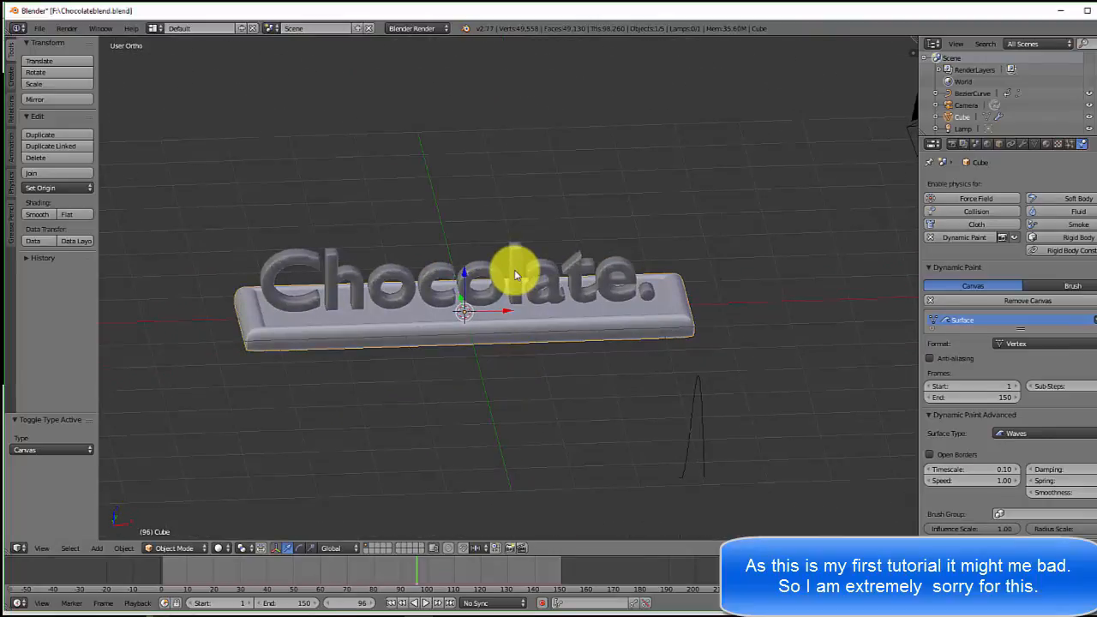
{"action": "right_click", "coordinate": [515, 275]}
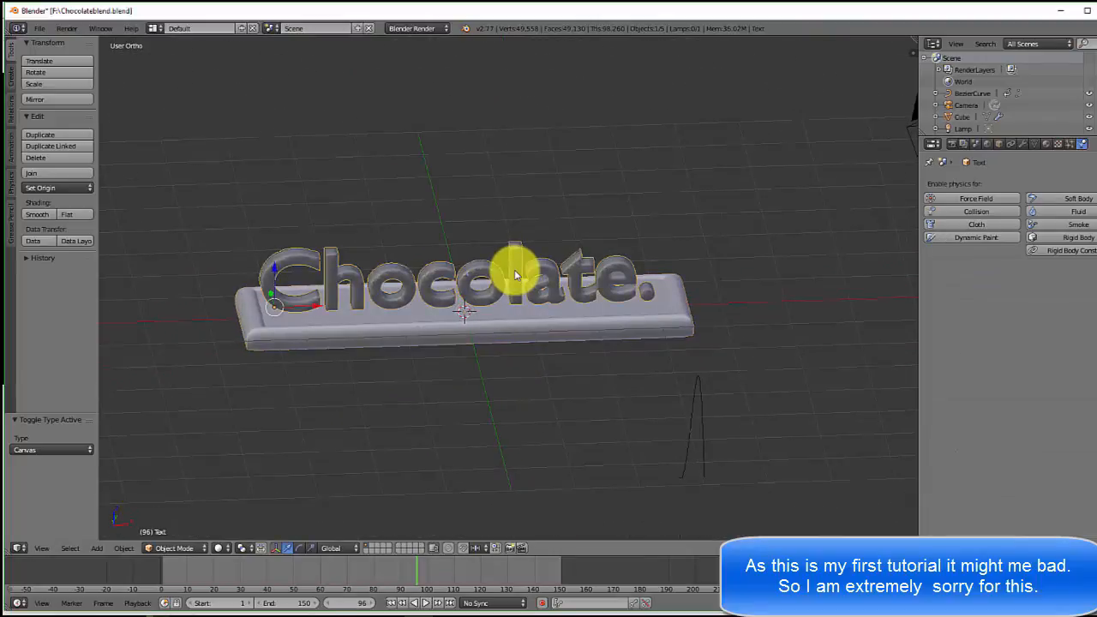
{"action": "left_click", "coordinate": [963, 238]}
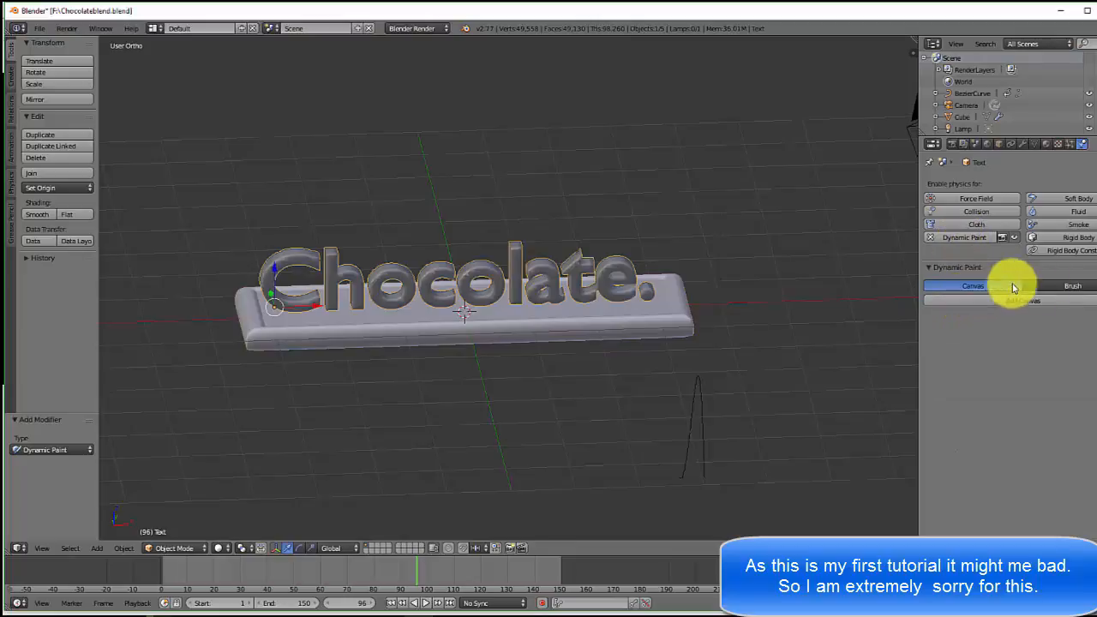
{"action": "left_click", "coordinate": [1062, 285]}
{"action": "left_click", "coordinate": [1033, 301]}
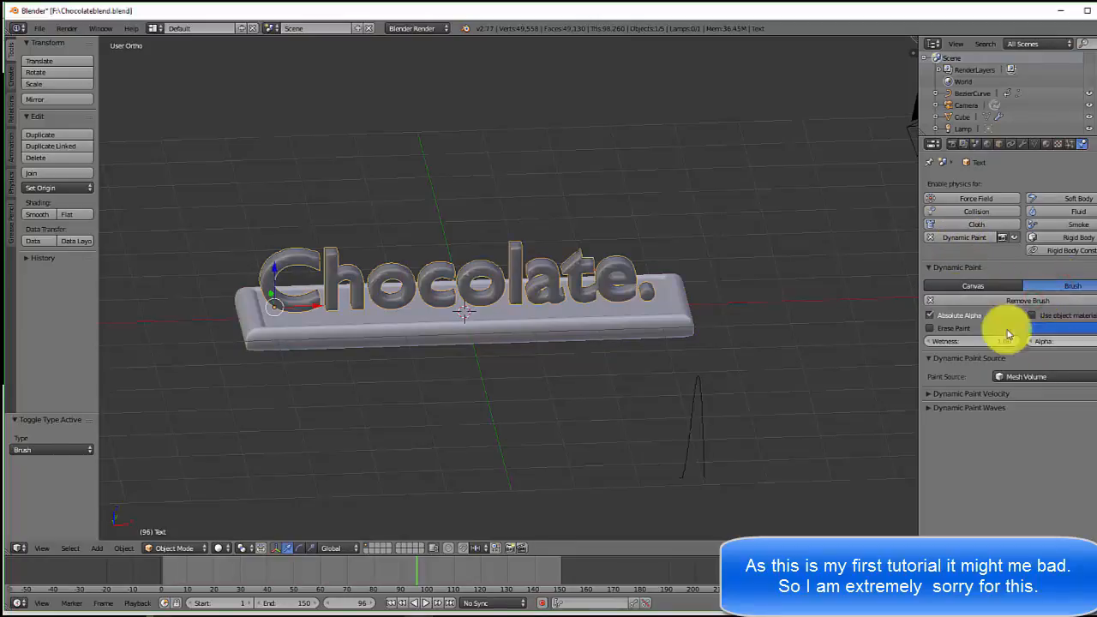
Play the animation from frame 1 to check the waves the text brush makes on the tray.
{"action": "left_click", "coordinate": [402, 605]}
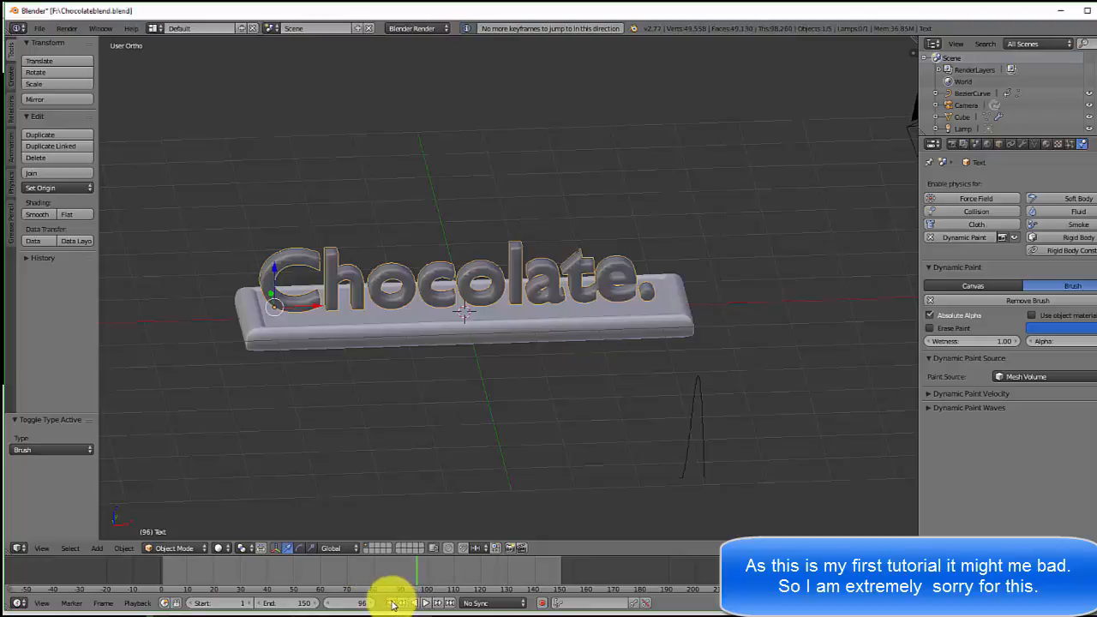
{"action": "left_click", "coordinate": [390, 603]}
{"action": "left_click", "coordinate": [426, 603]}
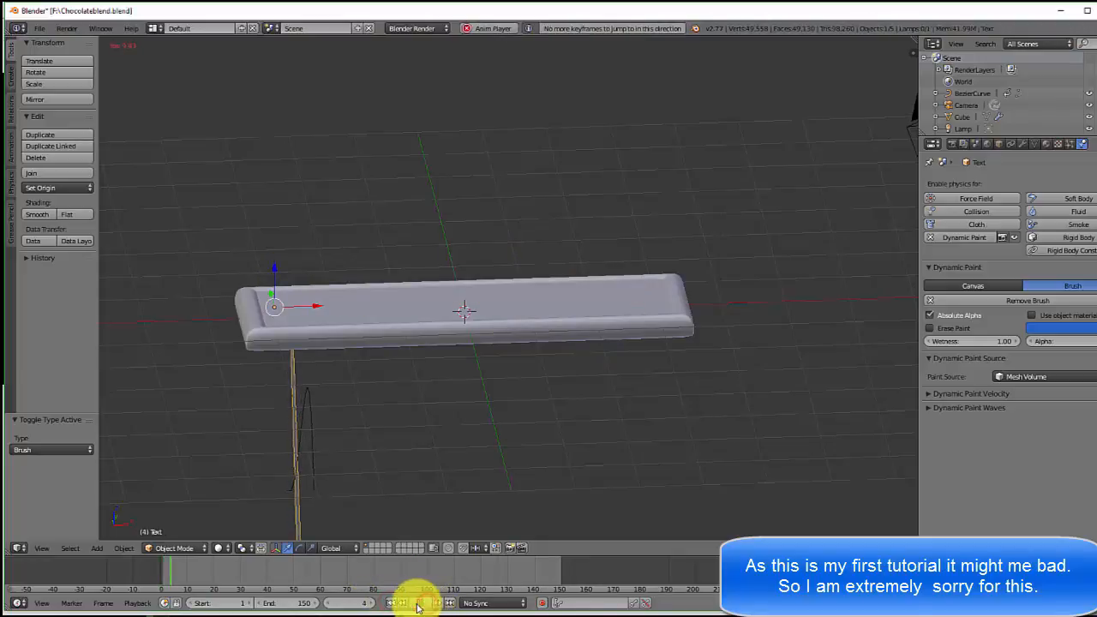
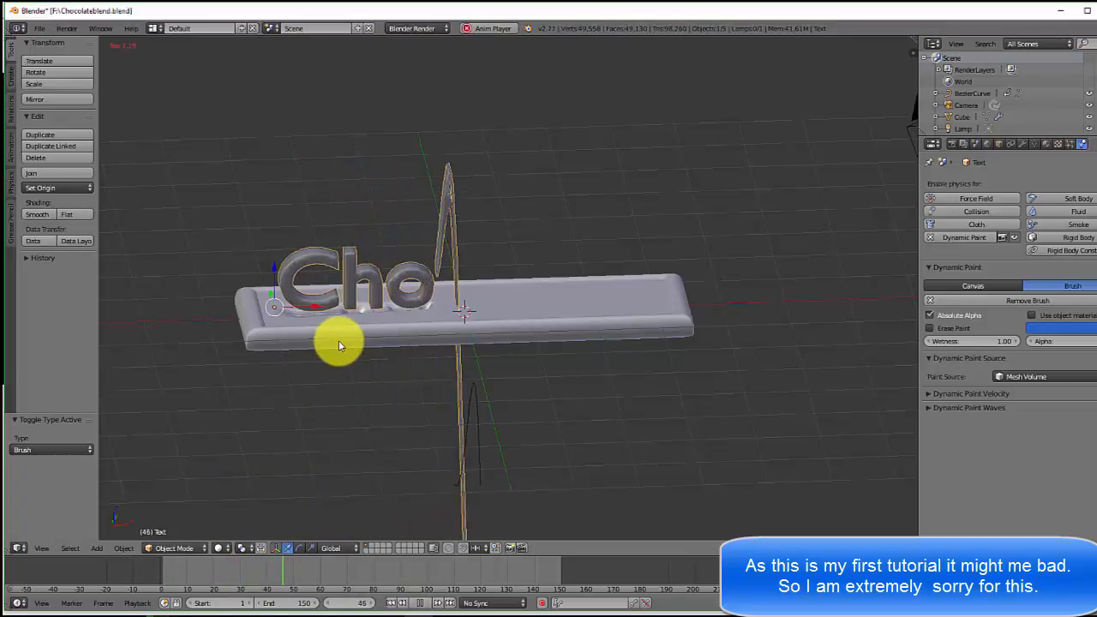
{"action": "left_click", "coordinate": [421, 603]}
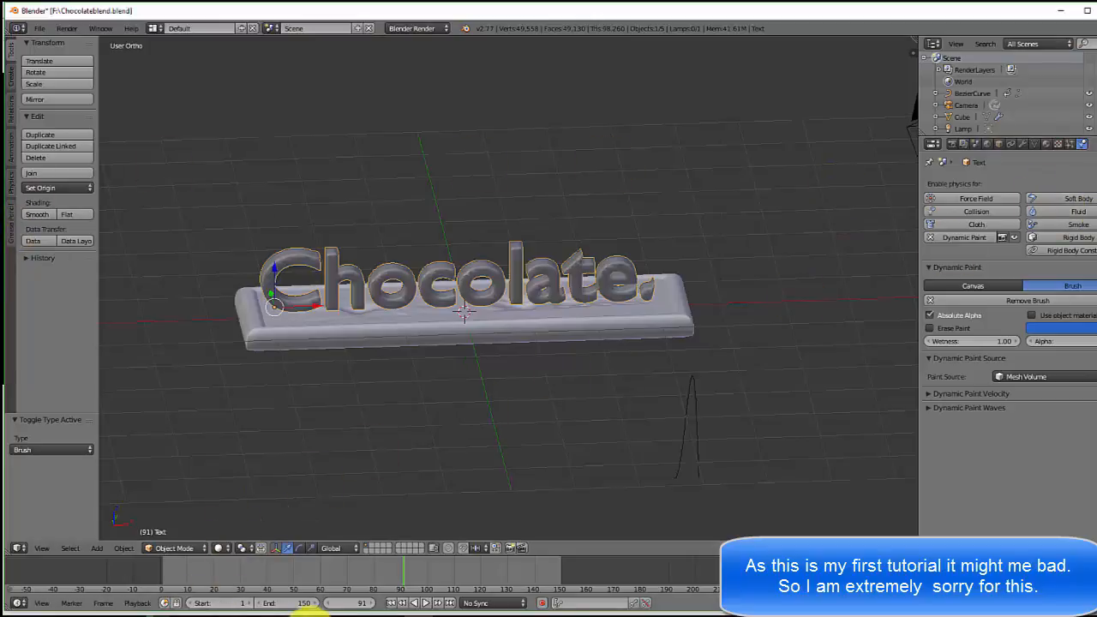
{"action": "left_click", "coordinate": [400, 616]}
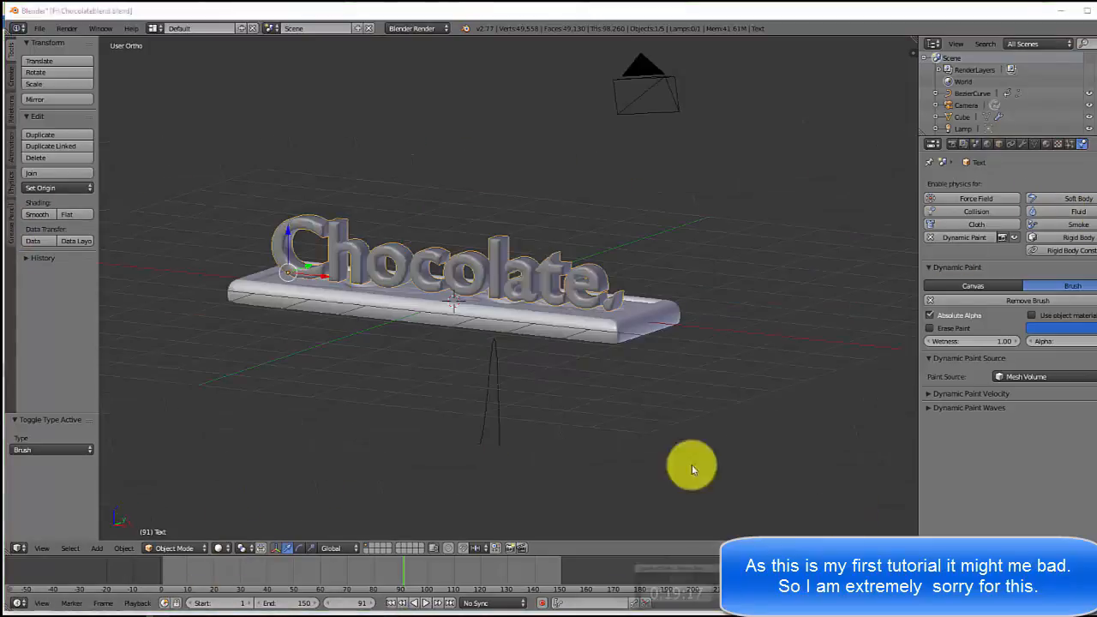
Flip the normals of all faces in the tray mesh.
{"action": "middle_click_drag", "start_coordinate": [311, 306], "coordinate": [366, 321]}
{"action": "right_click", "coordinate": [367, 334]}
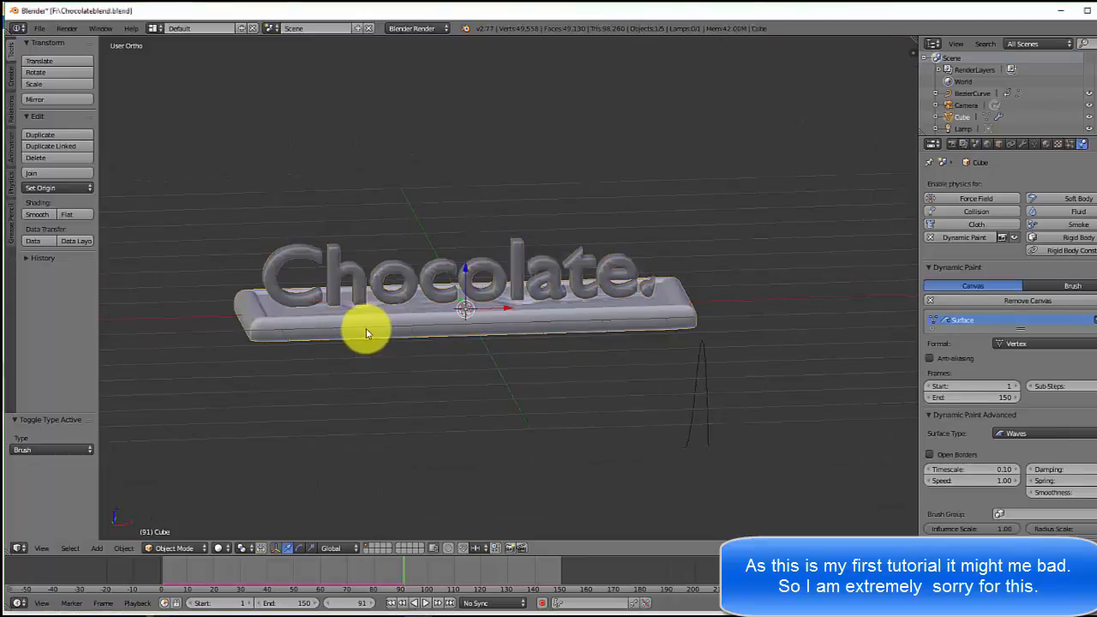
{"action": "key", "text": "Tab"}
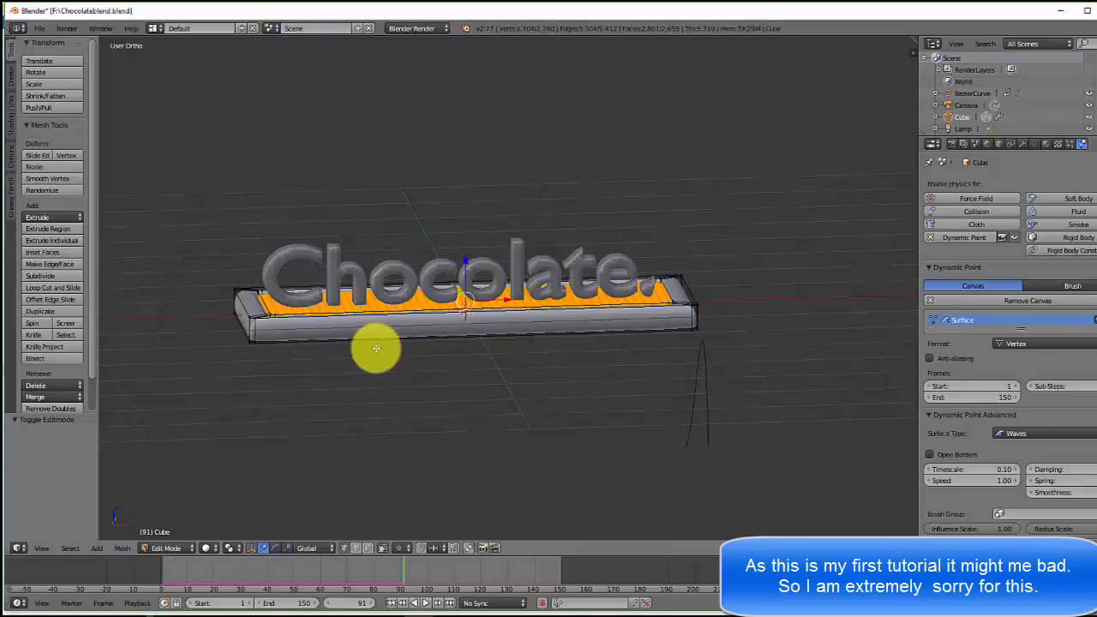
{"action": "key", "text": "a"}
{"action": "key", "text": "a"}
{"action": "middle_click_drag", "start_coordinate": [391, 341], "coordinate": [413, 335]}
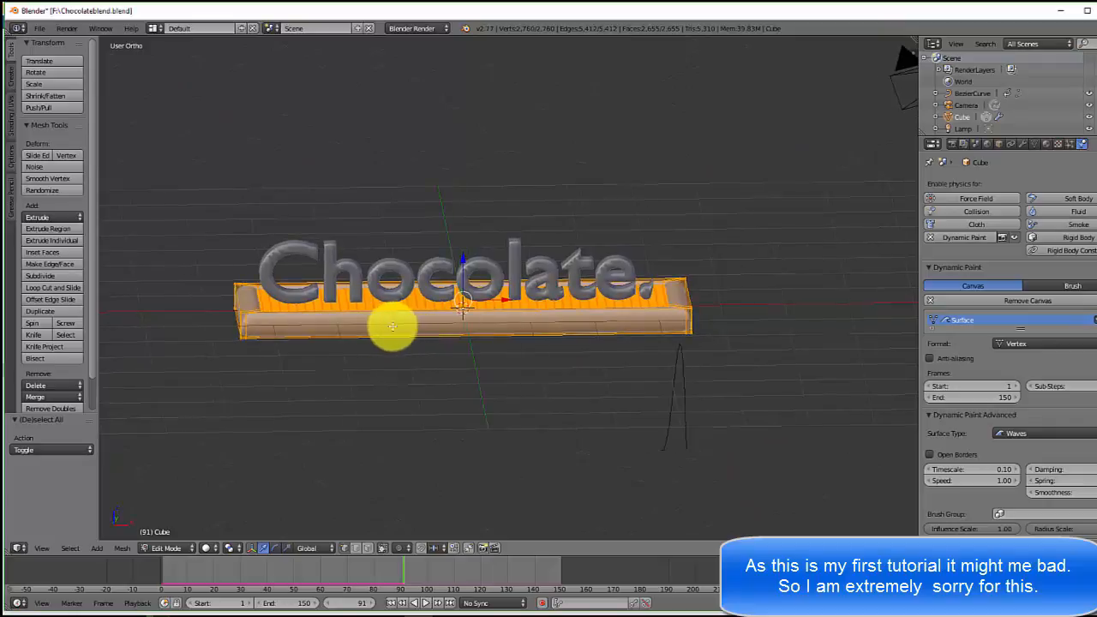
{"action": "left_click", "coordinate": [12, 126]}
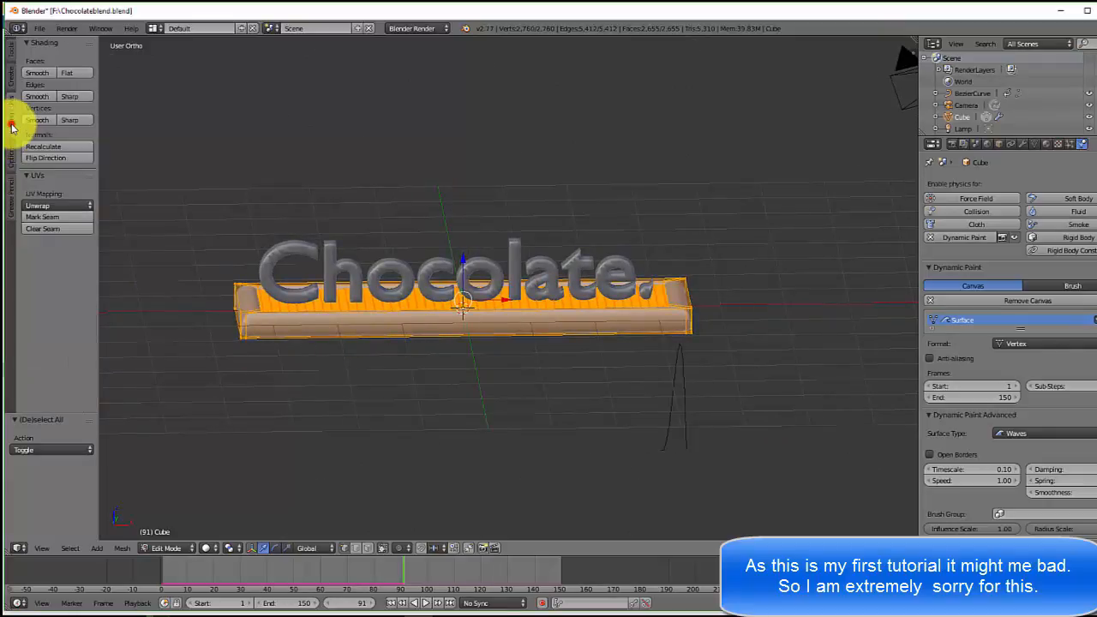
{"action": "left_click", "coordinate": [44, 158]}
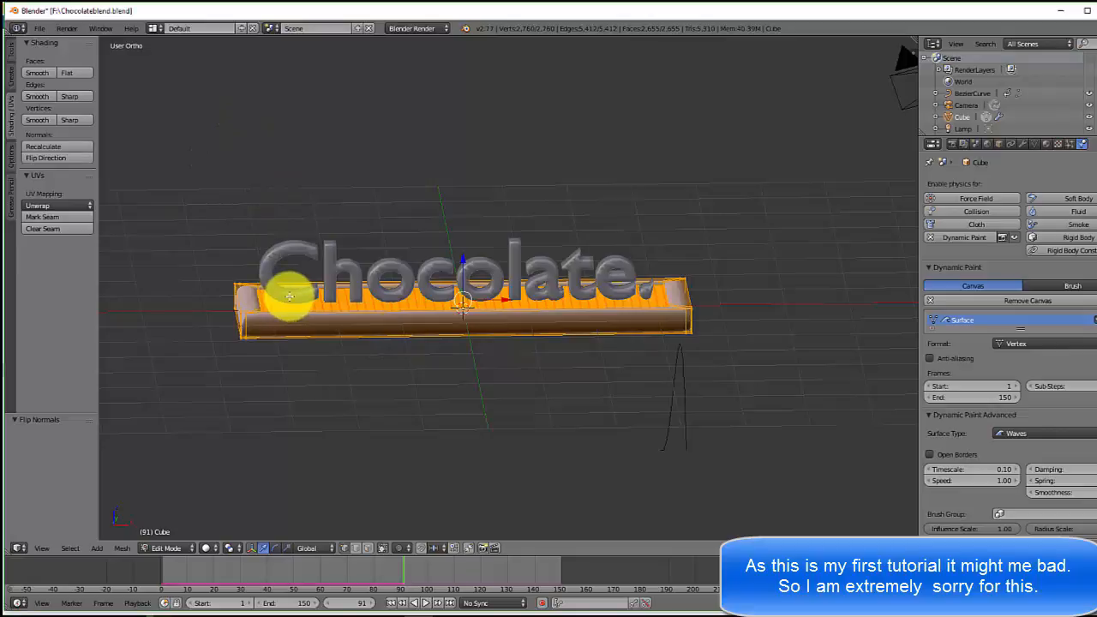
{"action": "key", "text": "Tab"}
Play the animation from frame 1 to inspect how the tray surface ripples with its flipped normals.
{"action": "mouse_move", "coordinate": [431, 345]}
{"action": "middle_mouse_down"}
{"action": "mouse_move", "coordinate": [423, 348]}
{"action": "mouse_move", "coordinate": [433, 355]}
{"action": "middle_mouse_up"}
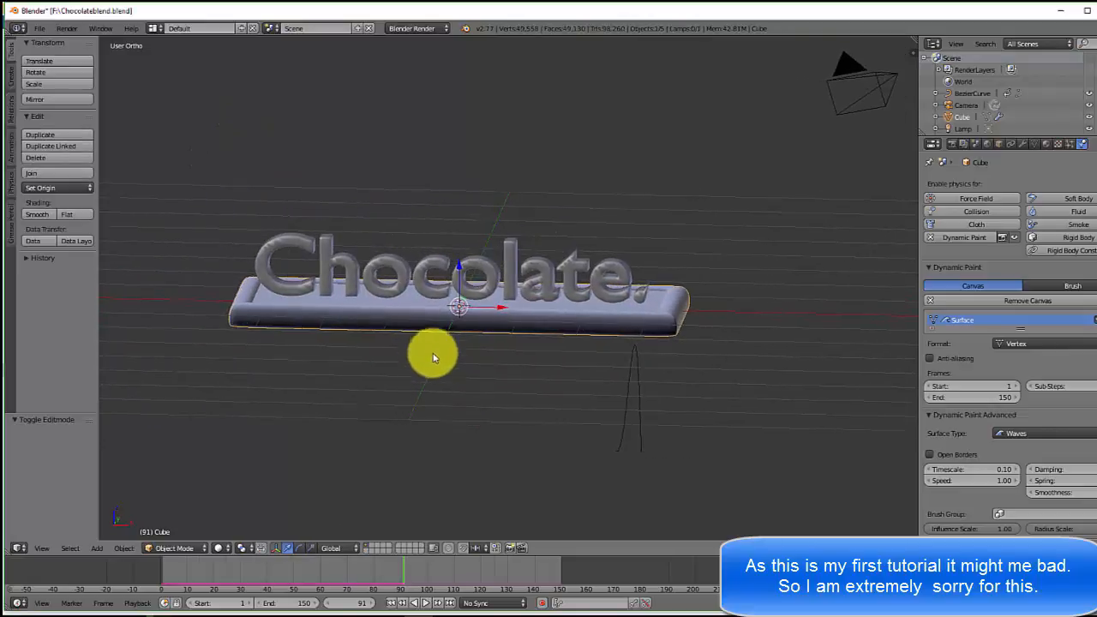
{"action": "left_click", "coordinate": [393, 603]}
{"action": "left_click", "coordinate": [426, 603]}
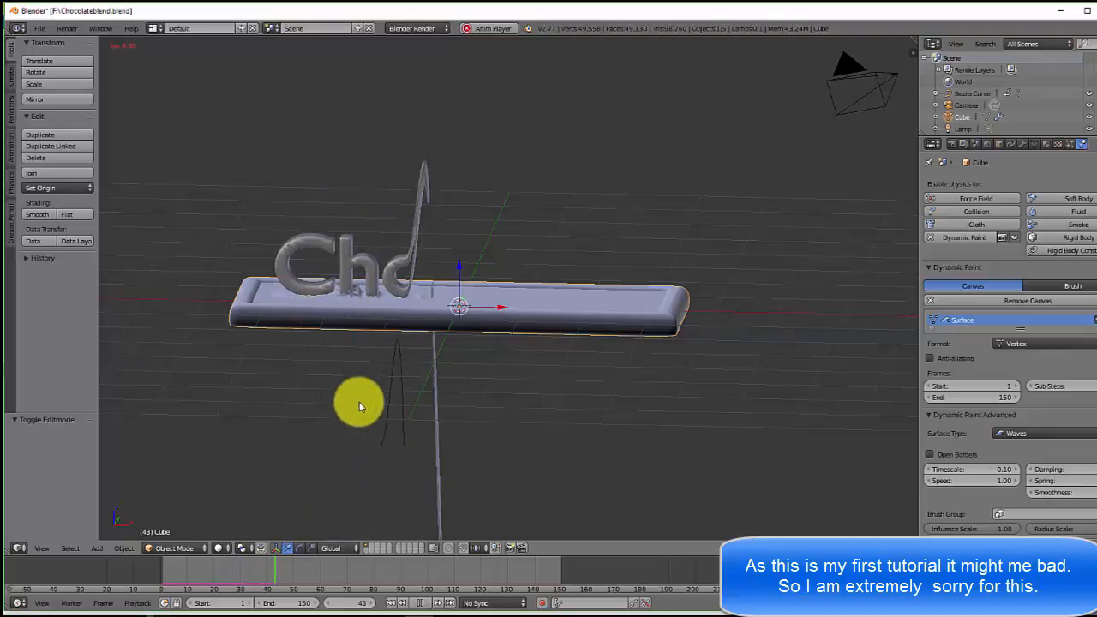
{"action": "key", "text": "KP_1"}
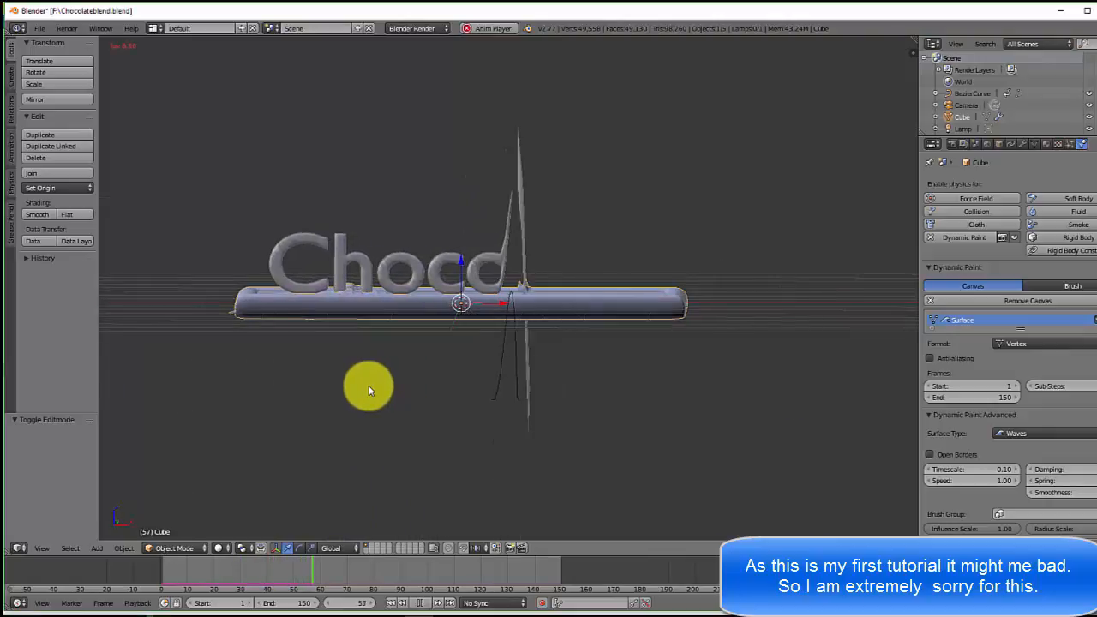
{"action": "middle_click_drag", "start_coordinate": [358, 393], "coordinate": [549, 302]}
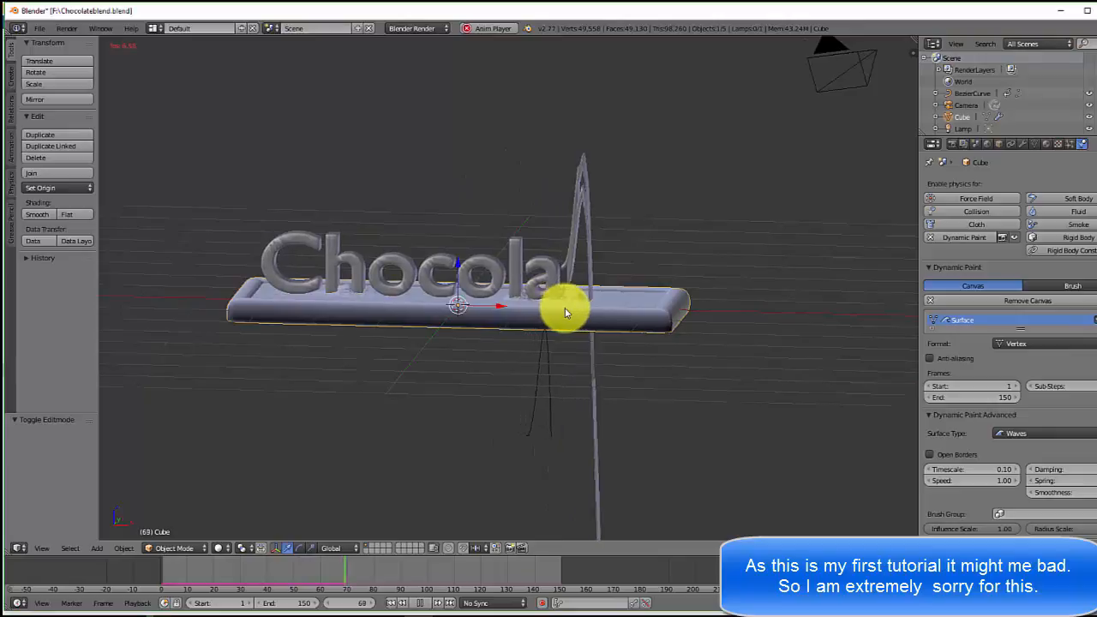
{"action": "left_click", "coordinate": [416, 604]}
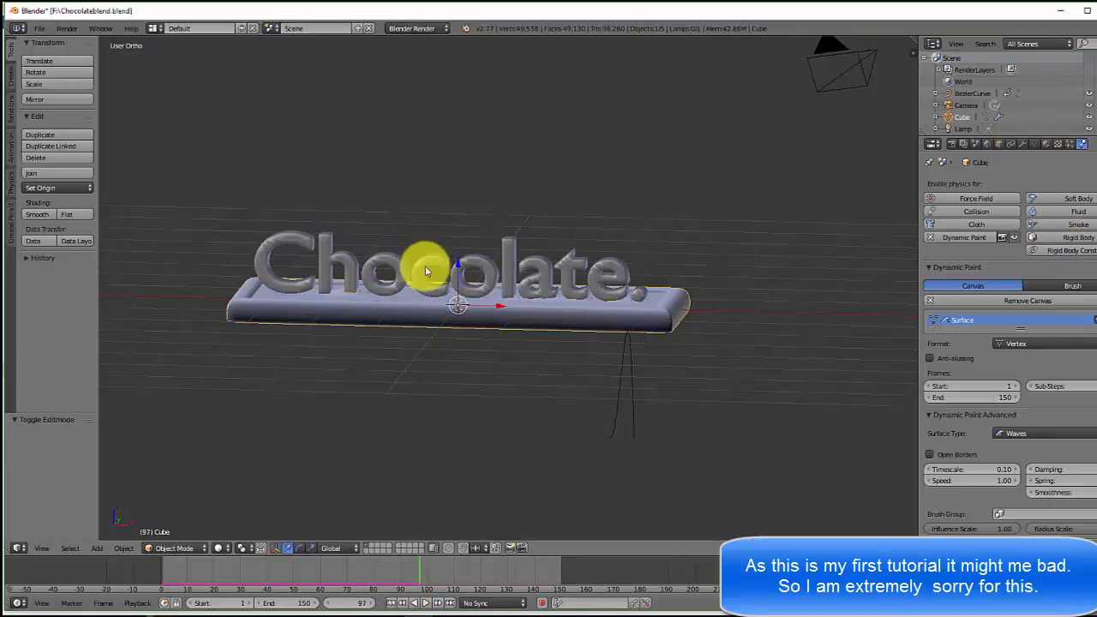
Move the tray's Dynamic Paint modifier above its Subsurf modifier and lower the tray by 0.009 along Z.
{"action": "left_click", "coordinate": [1020, 144]}
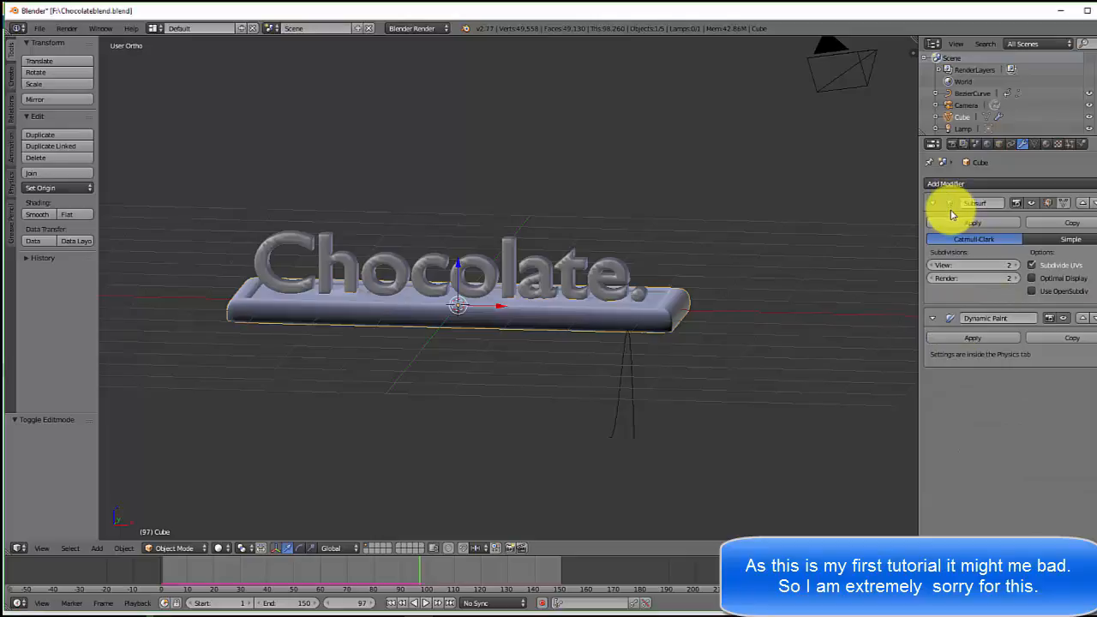
{"action": "left_click", "coordinate": [1083, 320]}
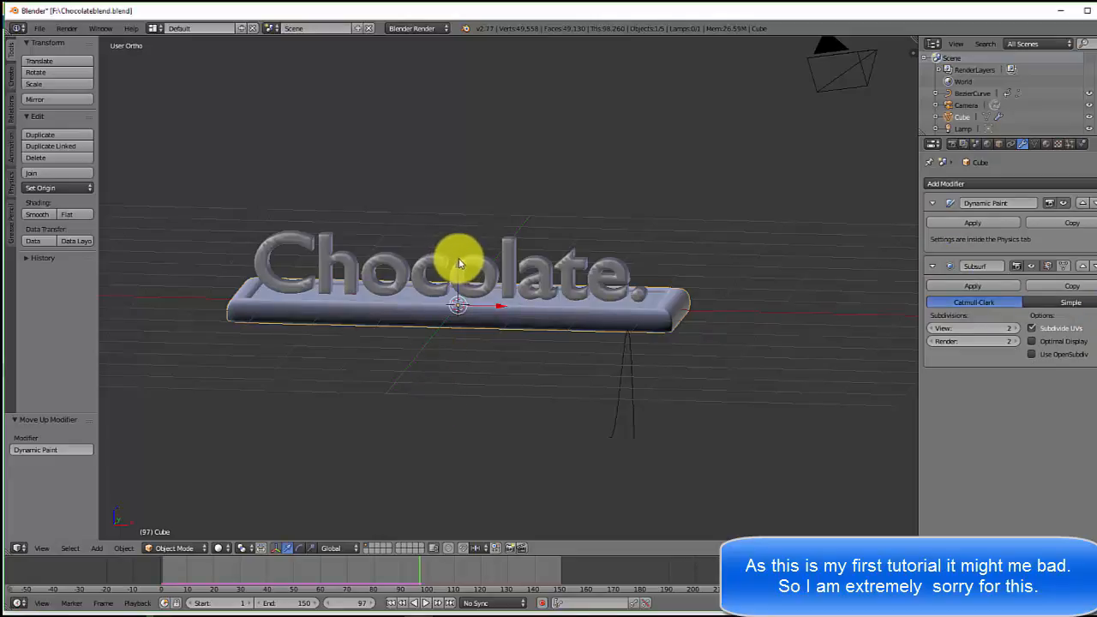
{"action": "key", "text": "g"}
{"action": "key", "text": "z"}
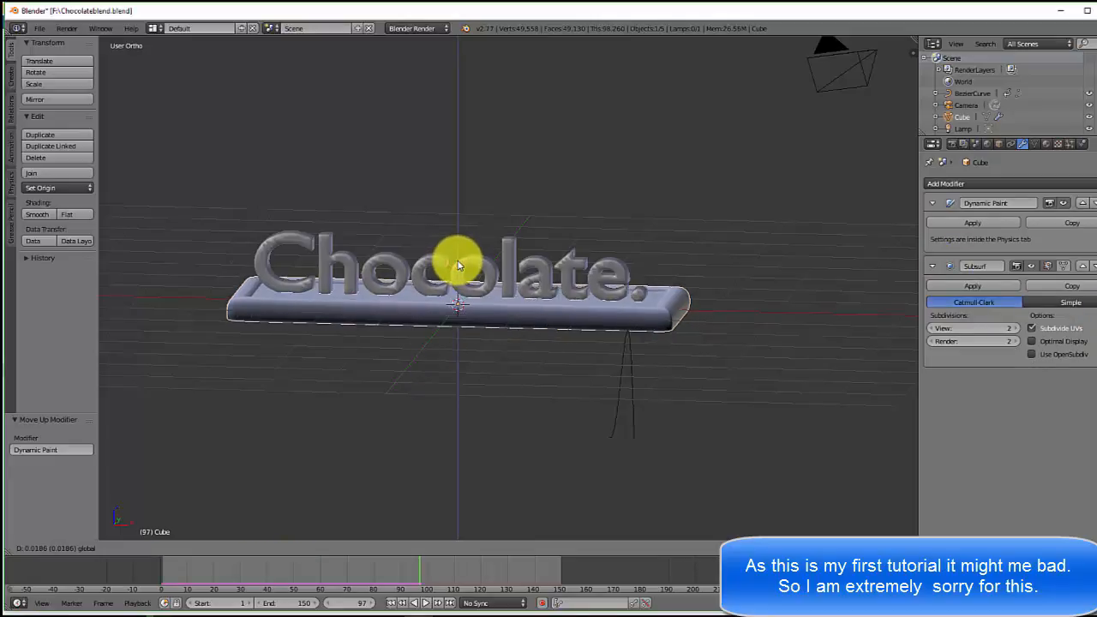
{"action": "left_click", "coordinate": [456, 270]}
{"action": "key", "text": "KP_1"}
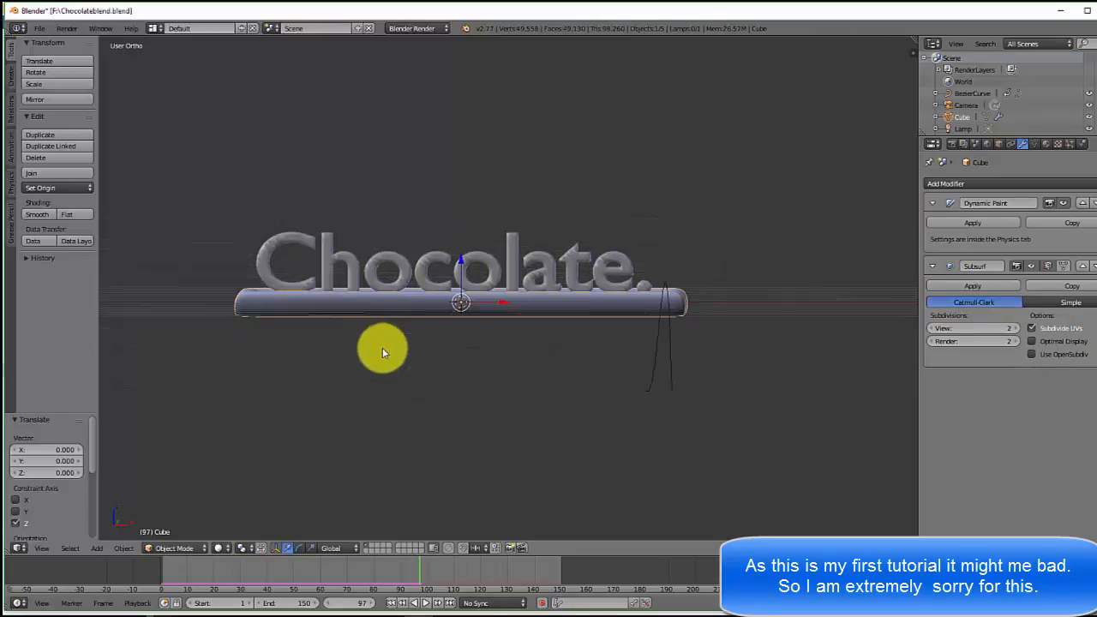
{"action": "key", "text": "KP_8"}
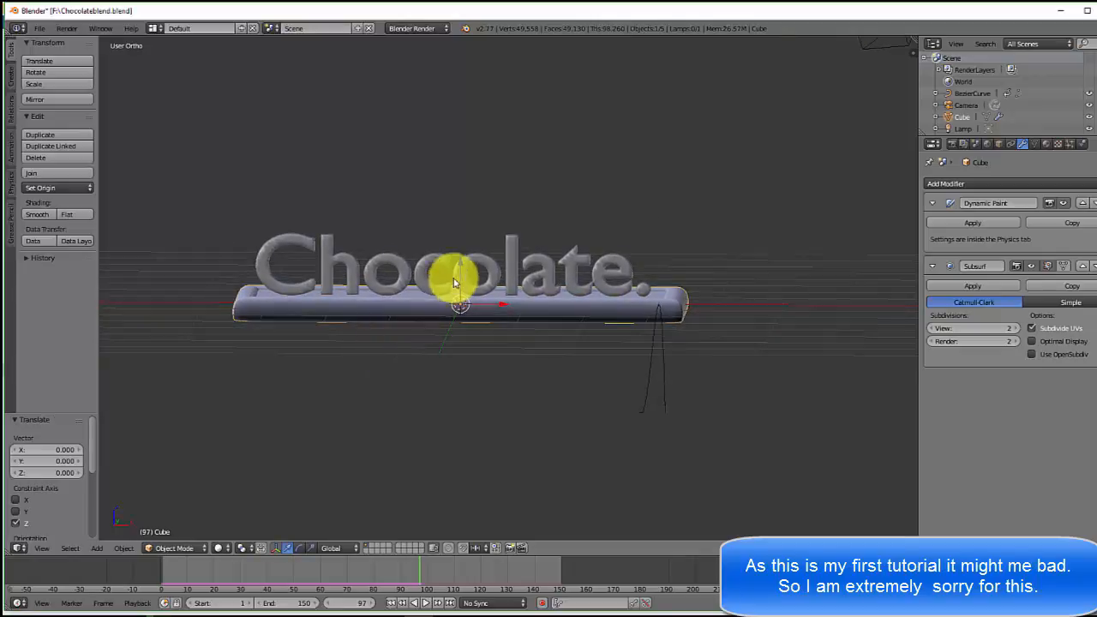
{"action": "left_click_drag", "start_coordinate": [459, 270], "coordinate": [460, 267]}
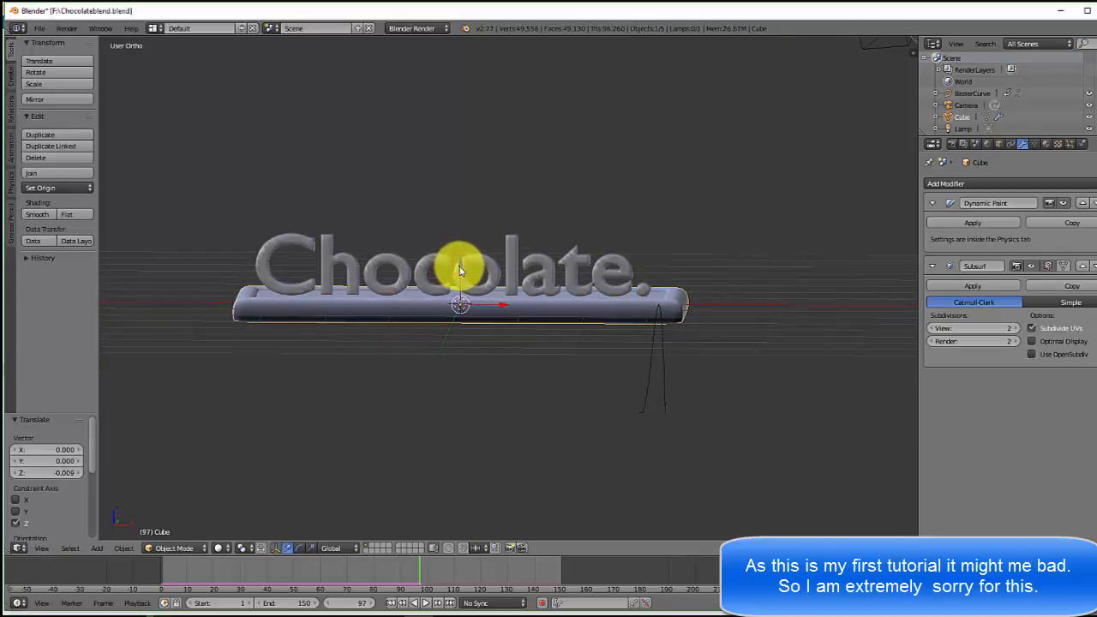
{"action": "middle_click_drag", "start_coordinate": [436, 347], "coordinate": [442, 421]}
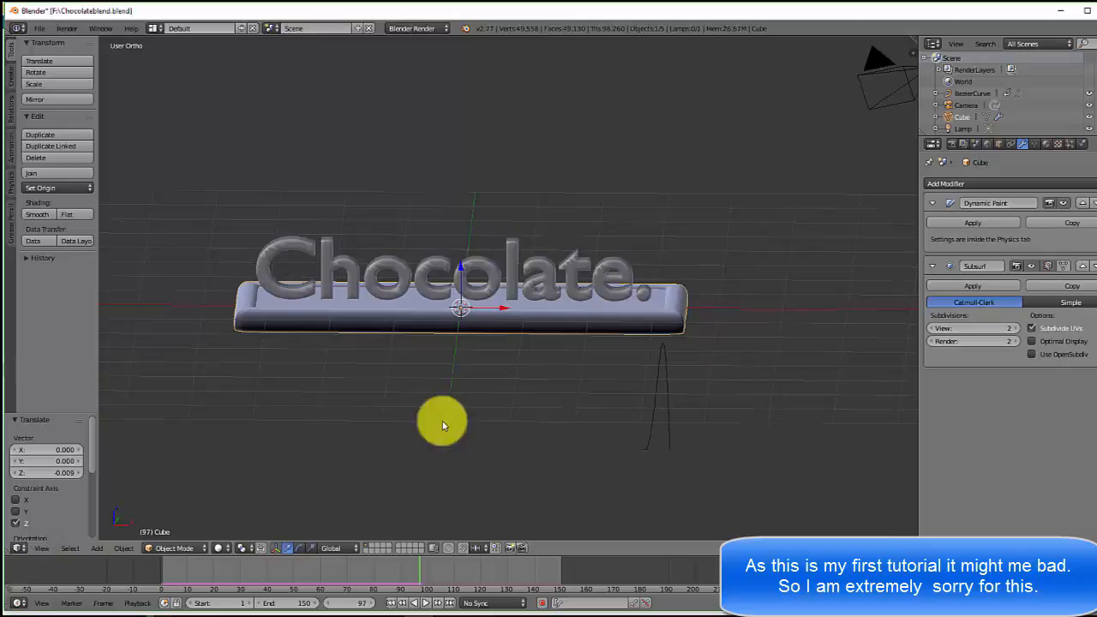
Play the animation from frame 1 and lower the tray by 0.028 along Z.
{"action": "left_click", "coordinate": [393, 605]}
{"action": "left_click", "coordinate": [424, 603]}
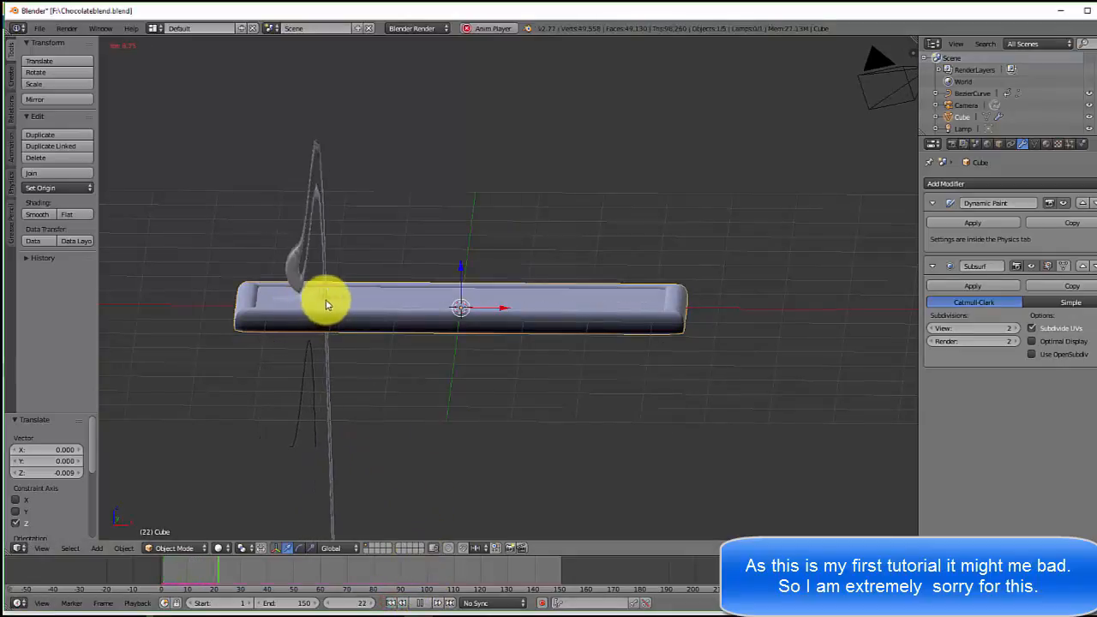
{"action": "left_click", "coordinate": [418, 602]}
{"action": "left_click", "coordinate": [394, 616]}
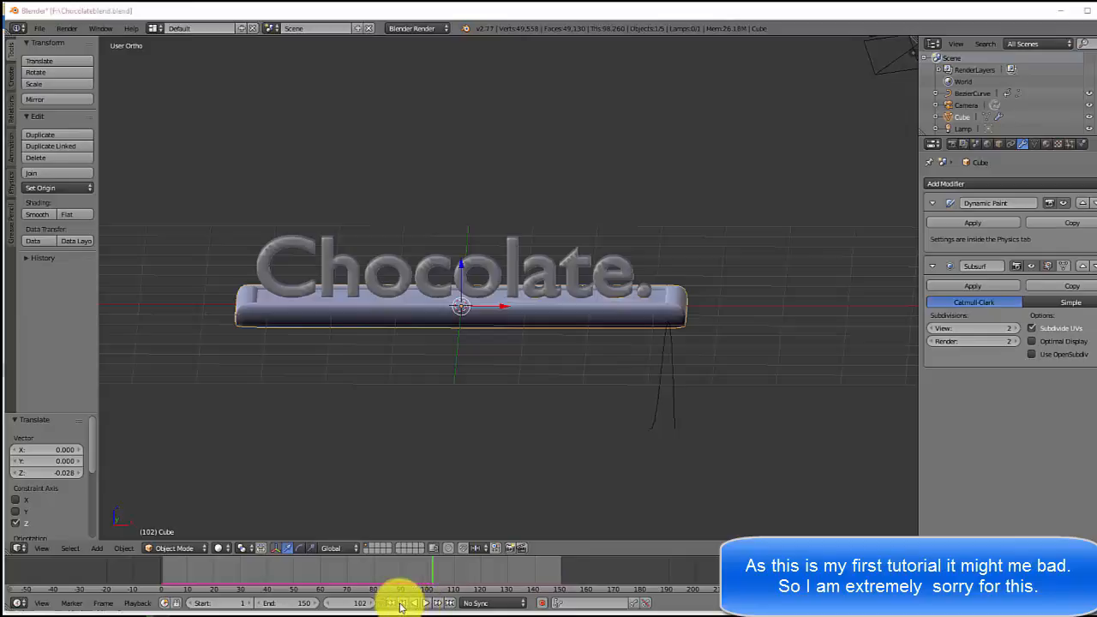
Replay the animation from frame 1 to check the waves at the tray's lowered height.
{"action": "left_click", "coordinate": [390, 603]}
{"action": "left_click", "coordinate": [426, 603]}
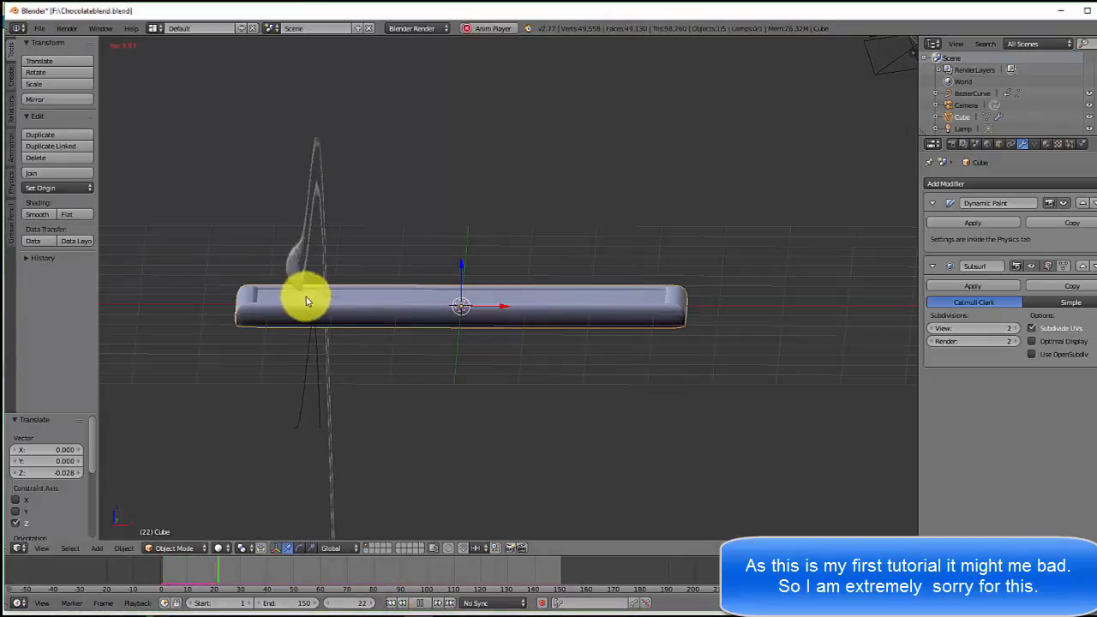
{"action": "left_click", "coordinate": [426, 603]}
Set the Dynamic Paint wave factor of the "Chocolate." text brush to 2.00.
{"action": "right_click", "coordinate": [439, 265]}
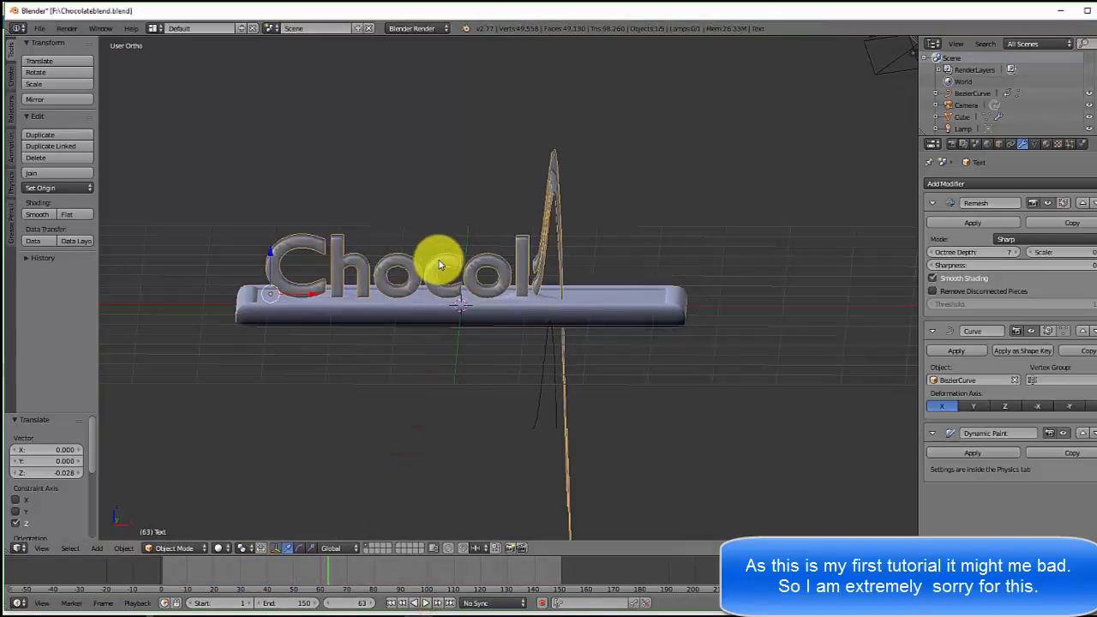
{"action": "left_click", "coordinate": [1084, 146]}
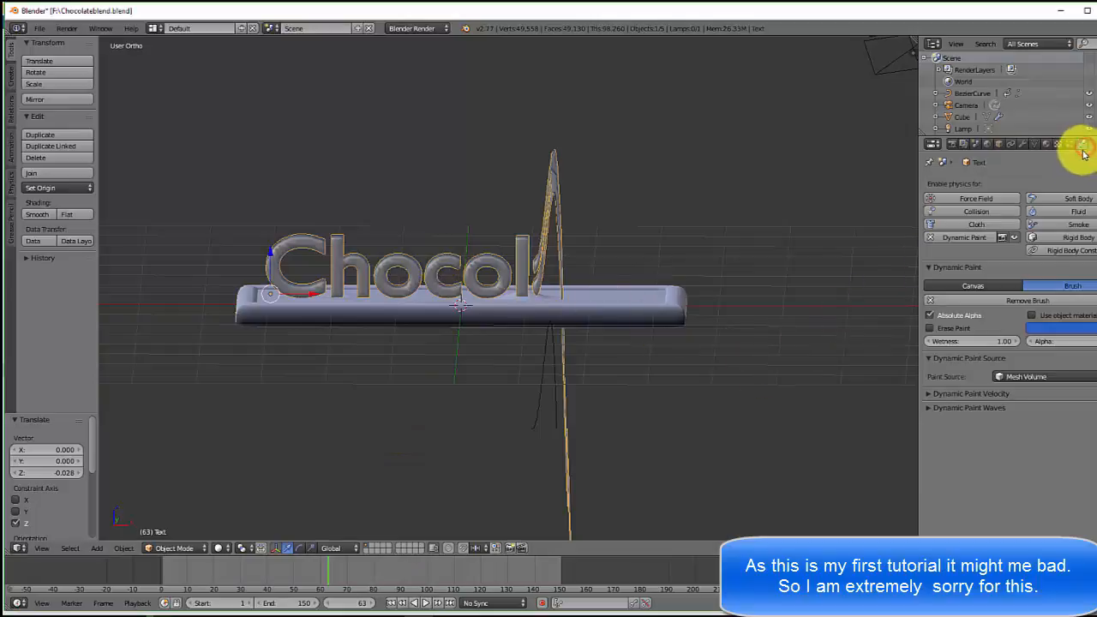
{"action": "left_click", "coordinate": [932, 407]}
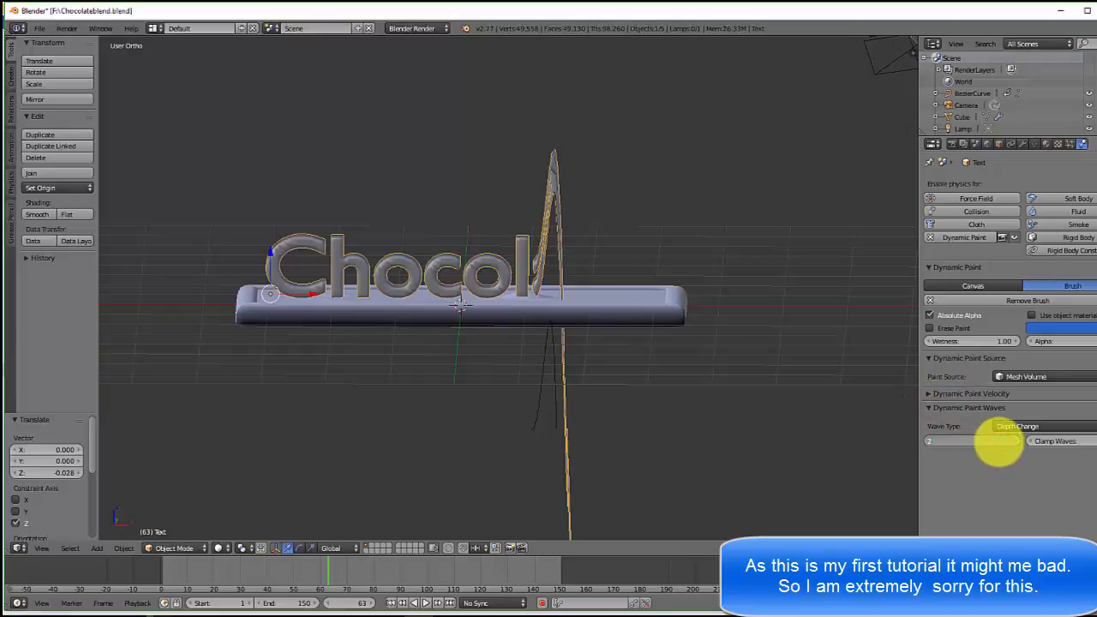
Play the animation from frame 1 to check the waves with the stronger brush factor.
{"action": "left_click", "coordinate": [391, 603]}
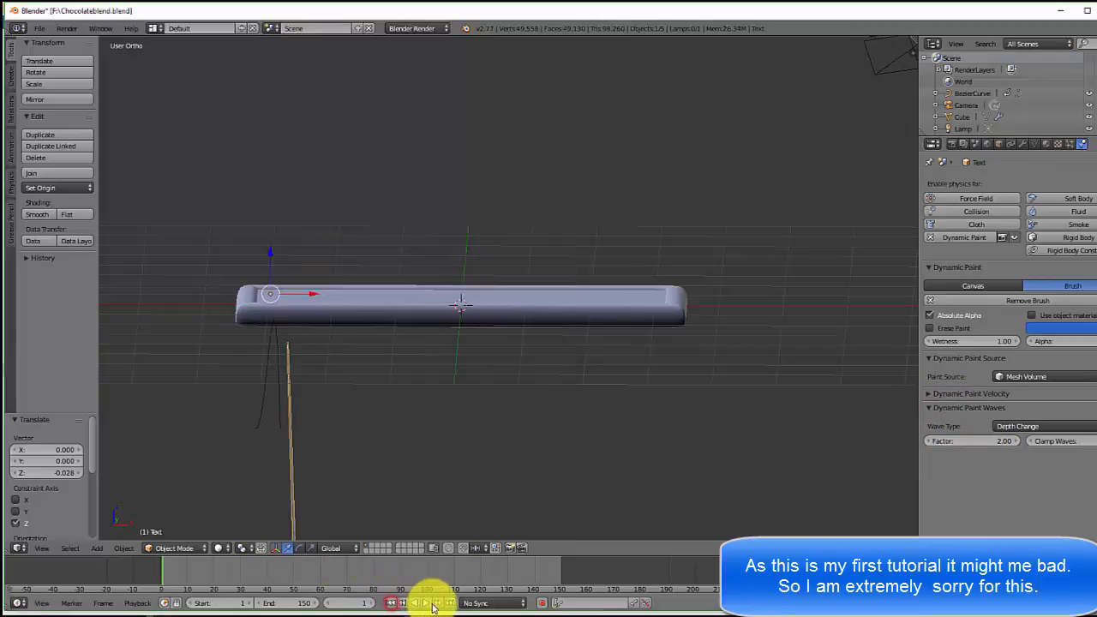
{"action": "left_click", "coordinate": [426, 603]}
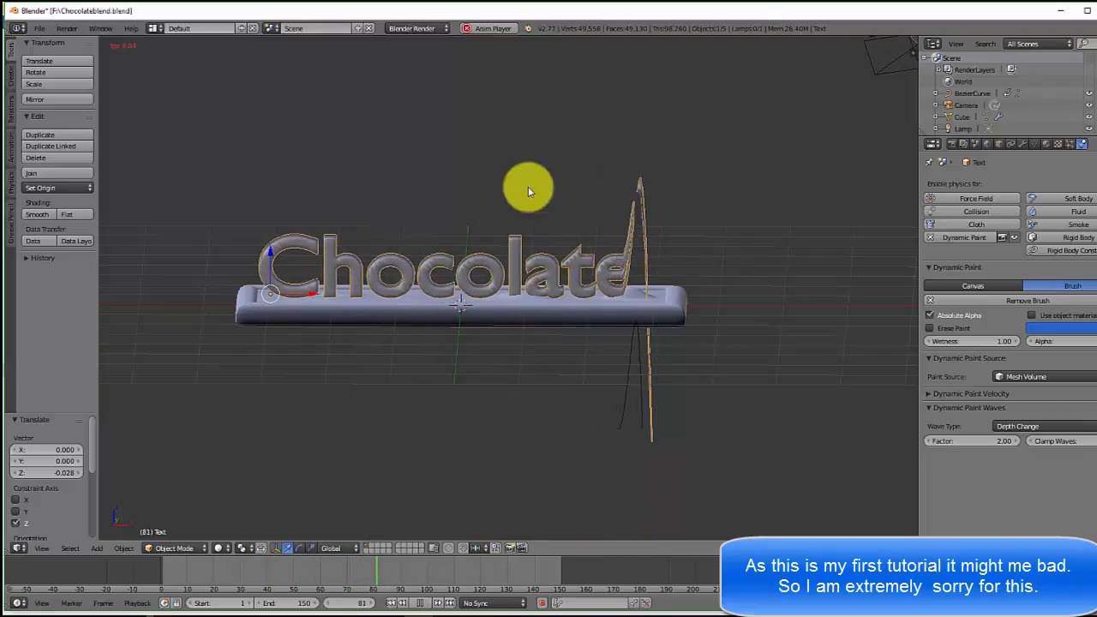
{"action": "left_click", "coordinate": [420, 603]}
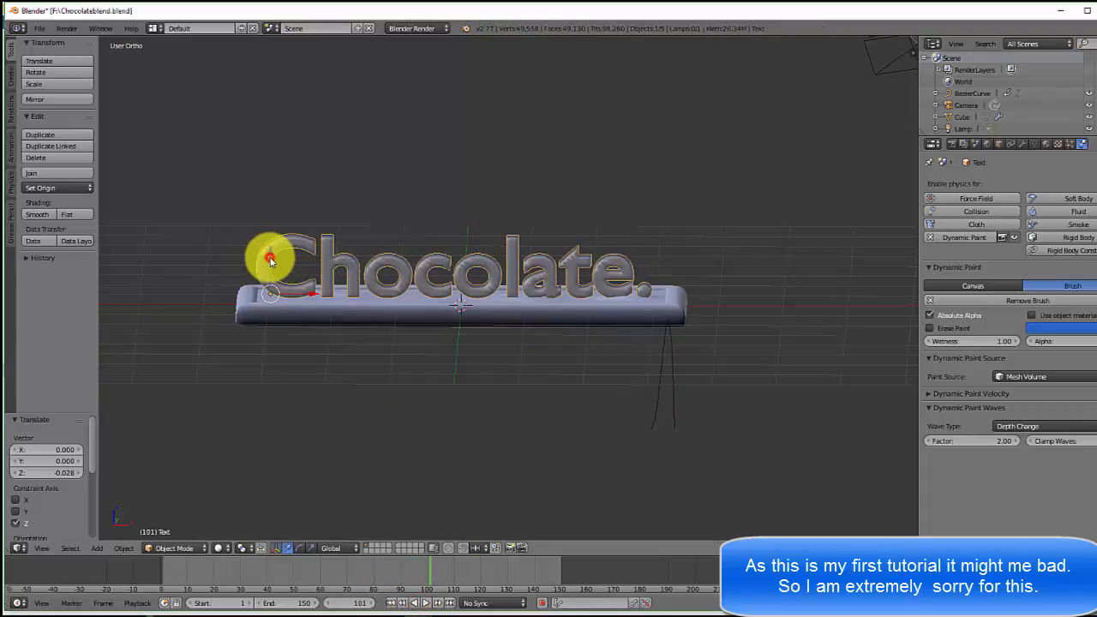
Raise the "Chocolate." text by 0.009 along Z and replay the animation from frame 1.
{"action": "left_click_drag", "start_coordinate": [270, 260], "coordinate": [286, 277]}
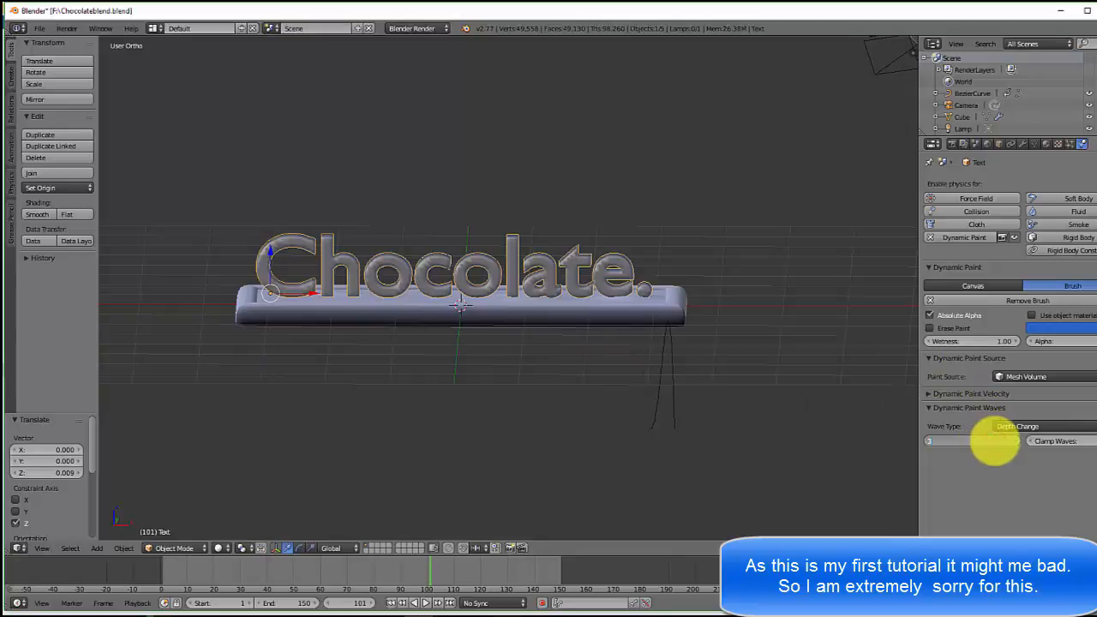
{"action": "left_click", "coordinate": [993, 441]}
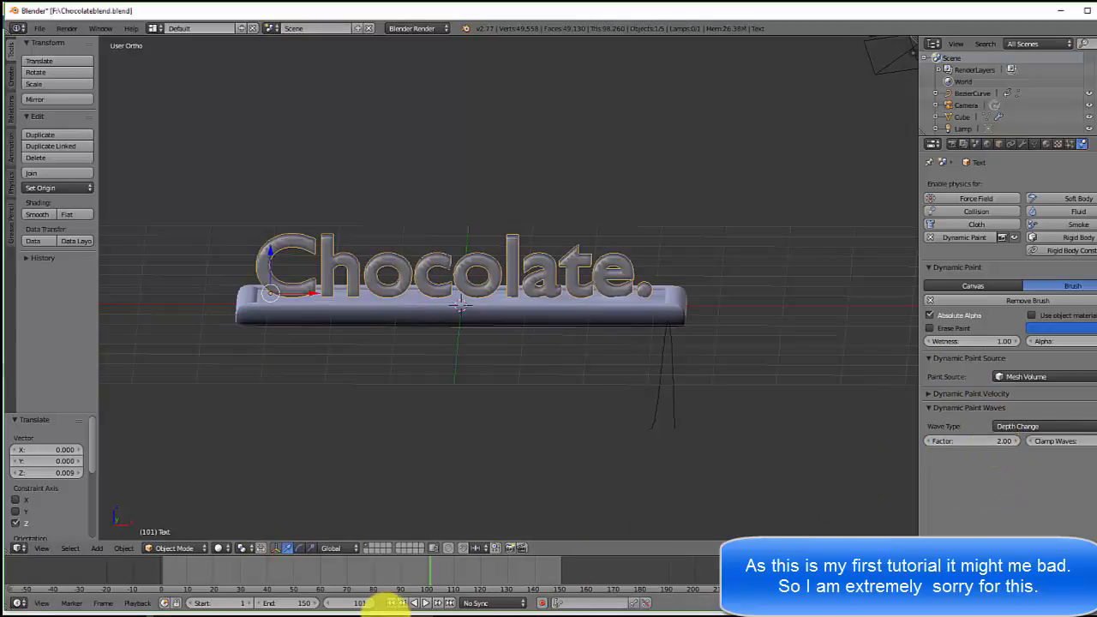
{"action": "left_click", "coordinate": [415, 604]}
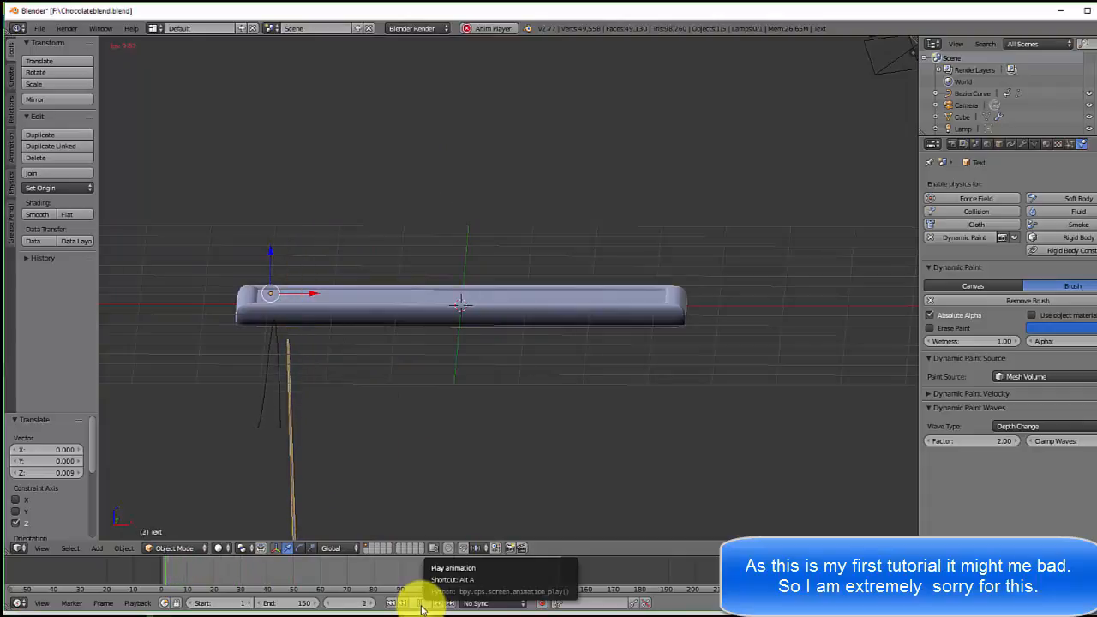
{"action": "left_click", "coordinate": [420, 603]}
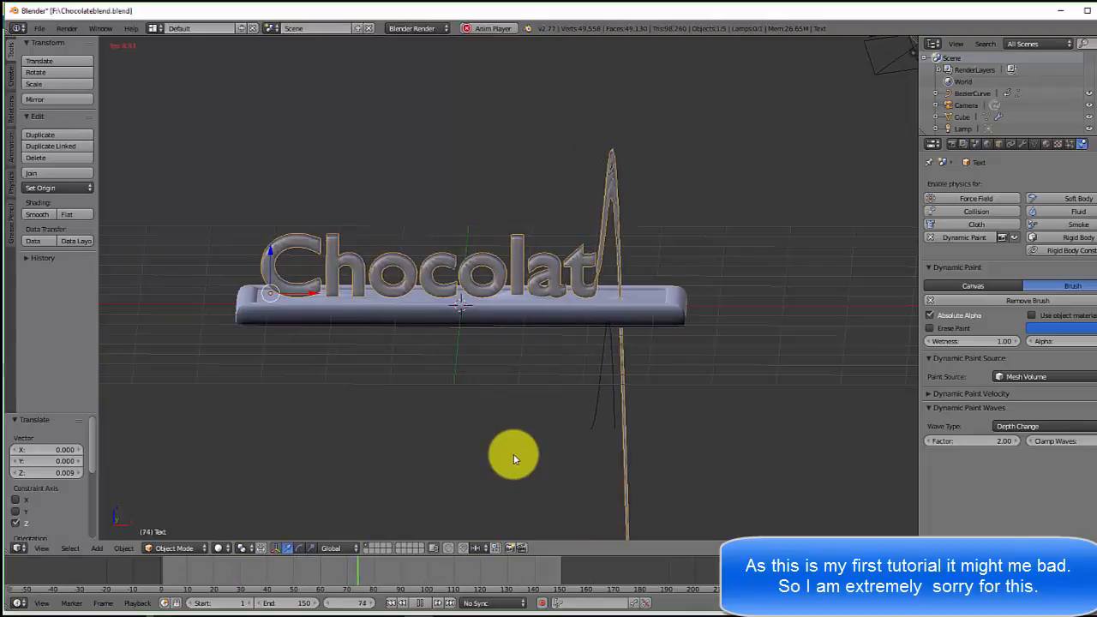
{"action": "left_click", "coordinate": [424, 603]}
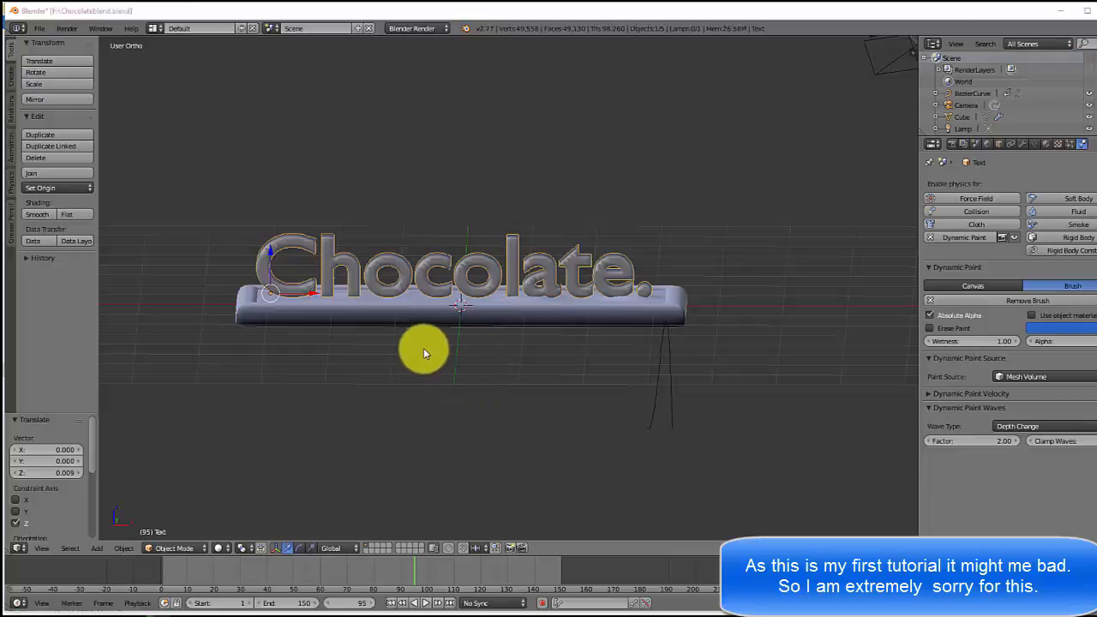
Add a plane mesh at the scene origin and scale it by 100 as a ground surface.
{"action": "middle_click_drag", "start_coordinate": [416, 350], "coordinate": [467, 334]}
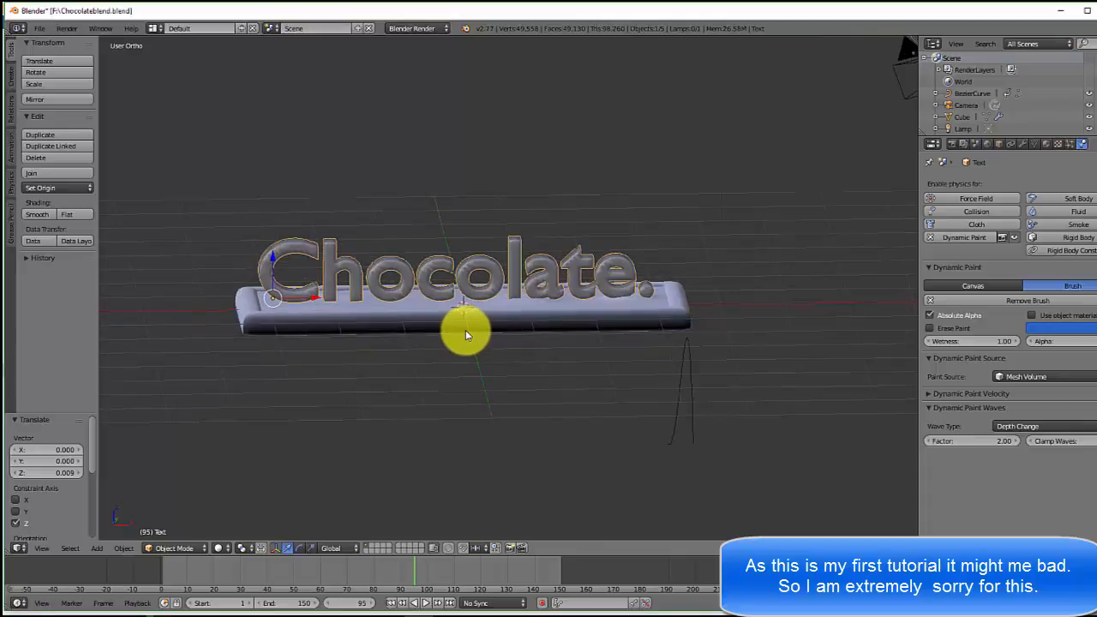
{"action": "key", "text": "shift+a"}
{"action": "mouse_move", "coordinate": [453, 319]}
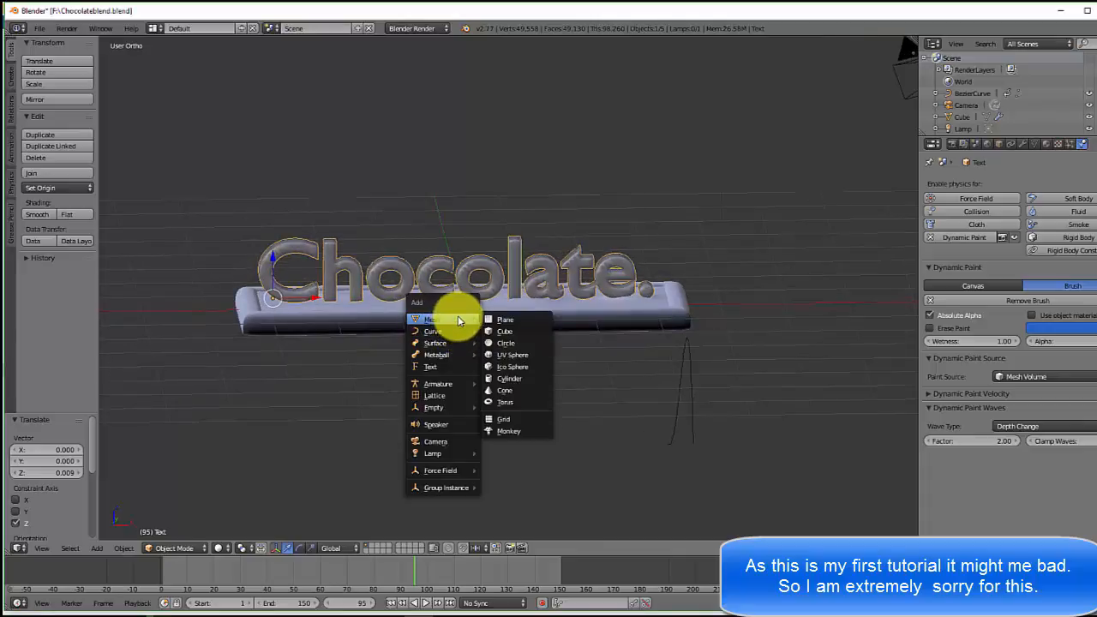
{"action": "left_click", "coordinate": [501, 320]}
{"action": "middle_click_drag", "start_coordinate": [477, 339], "coordinate": [461, 356]}
{"action": "type", "text": "s"}
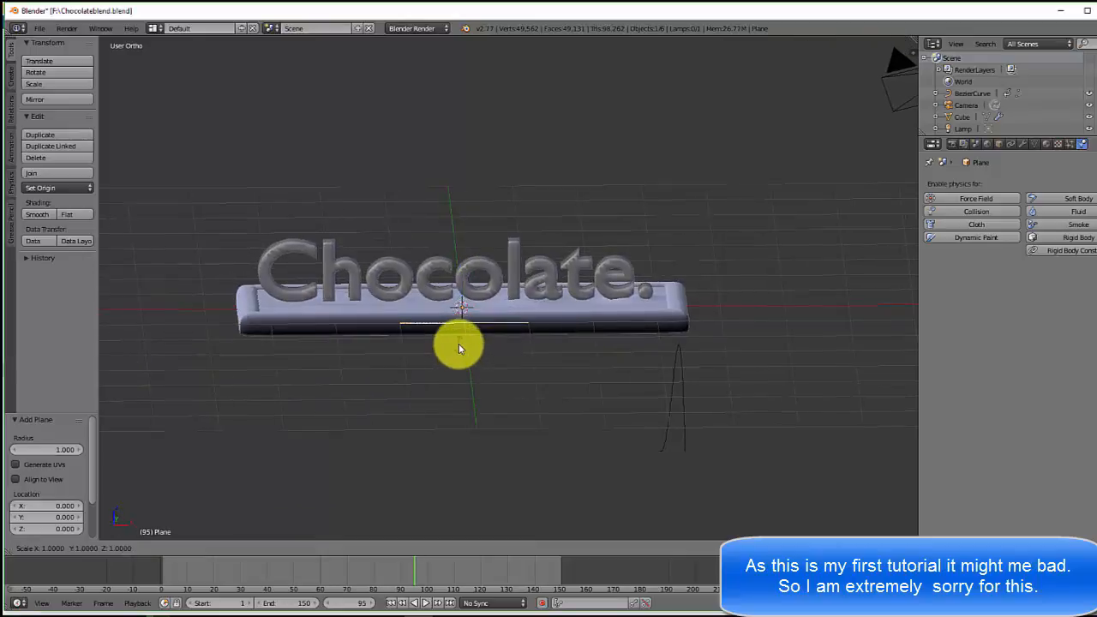
{"action": "type", "text": "100"}
{"action": "key", "text": "Return"}
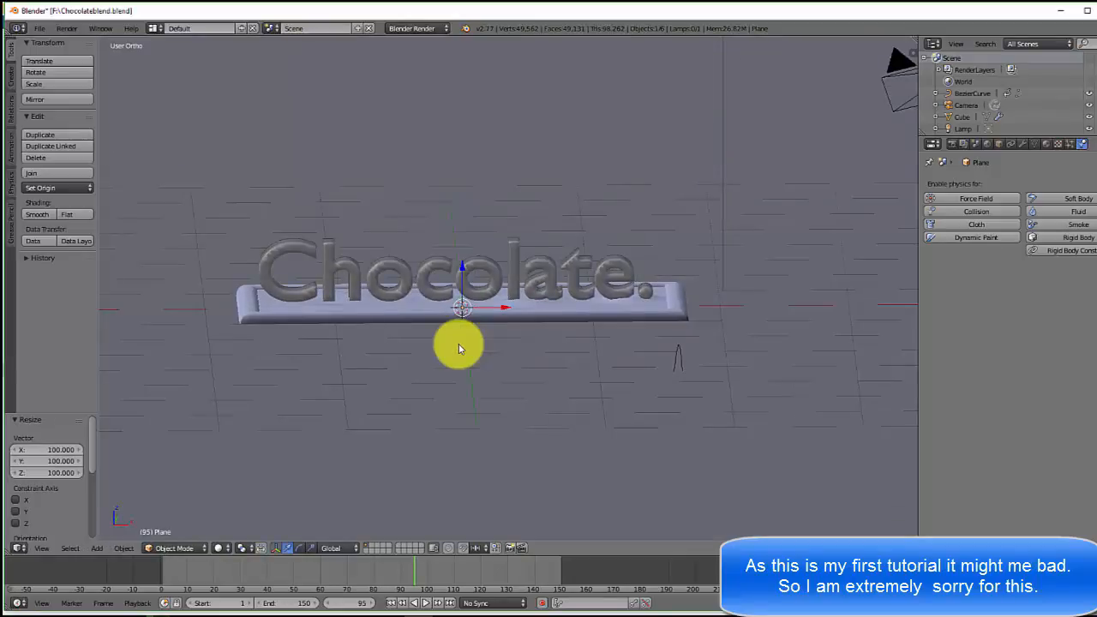
Lower the ground plane by 0.211 along Z so it lies under the bottom of the tray.
{"action": "key", "text": "KP_1"}
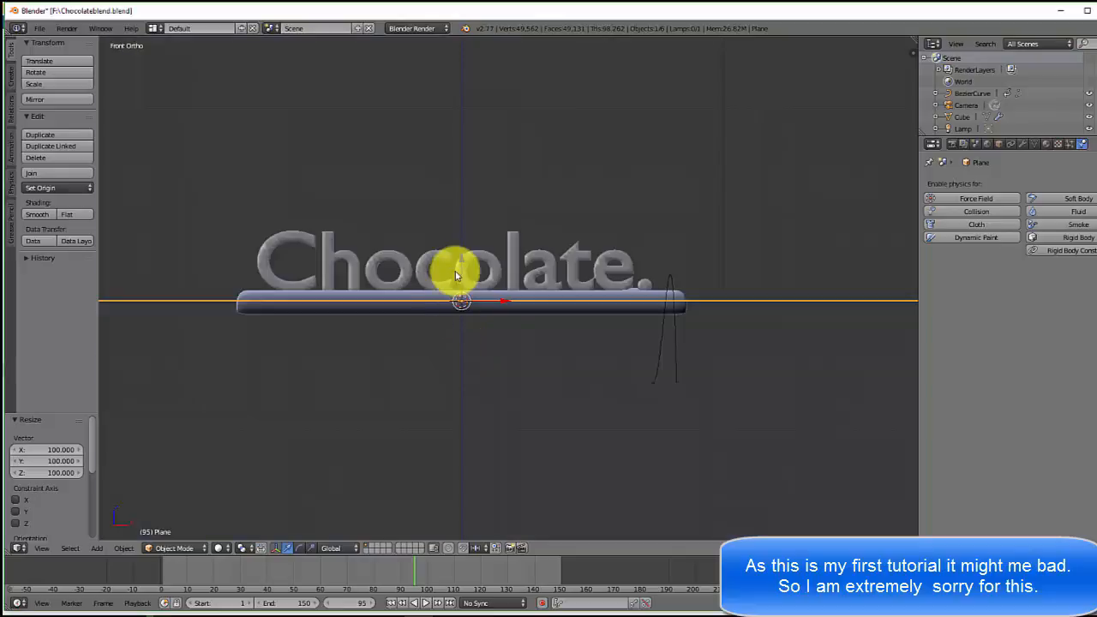
{"action": "key", "text": "g"}
{"action": "key", "text": "z"}
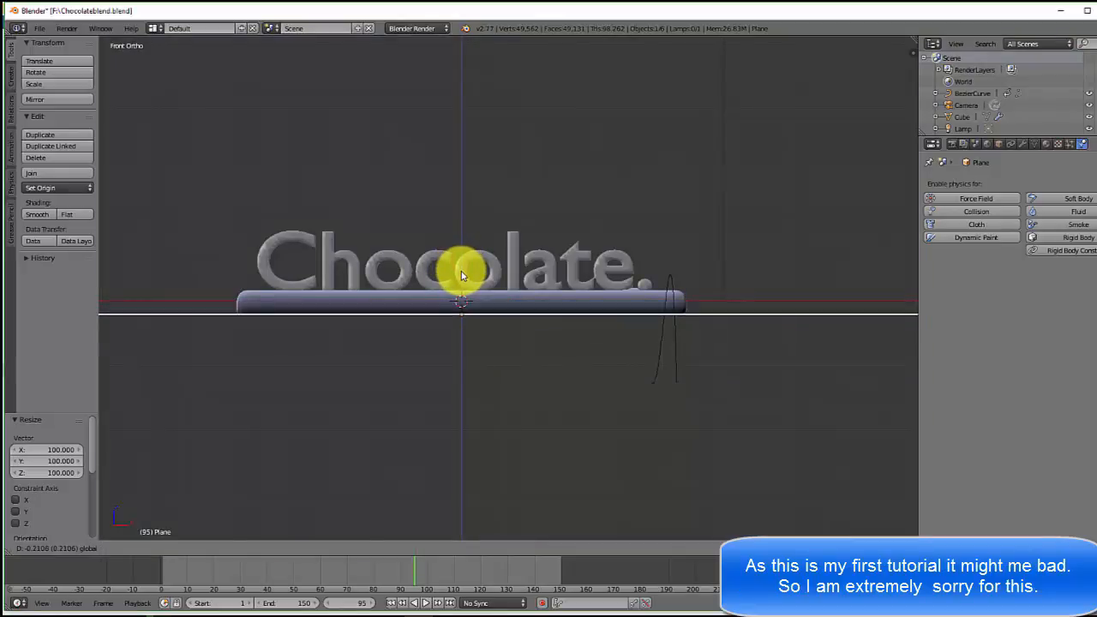
{"action": "left_click", "coordinate": [461, 275]}
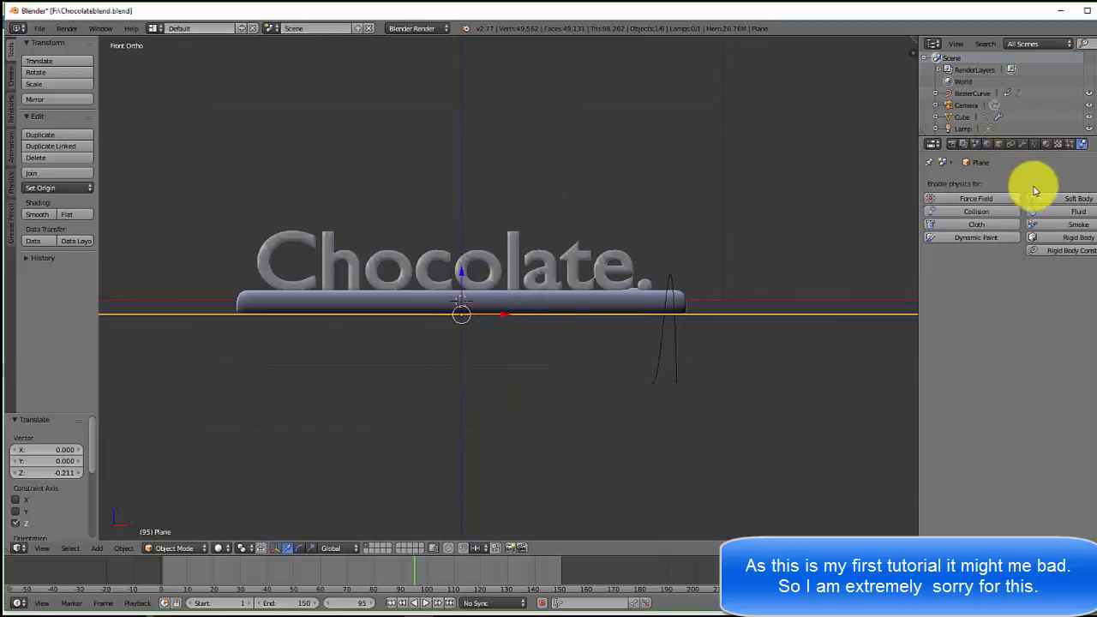
Add a new material to the ground plane and enable its nodes under the Cycles Render engine.
{"action": "left_click", "coordinate": [1046, 143]}
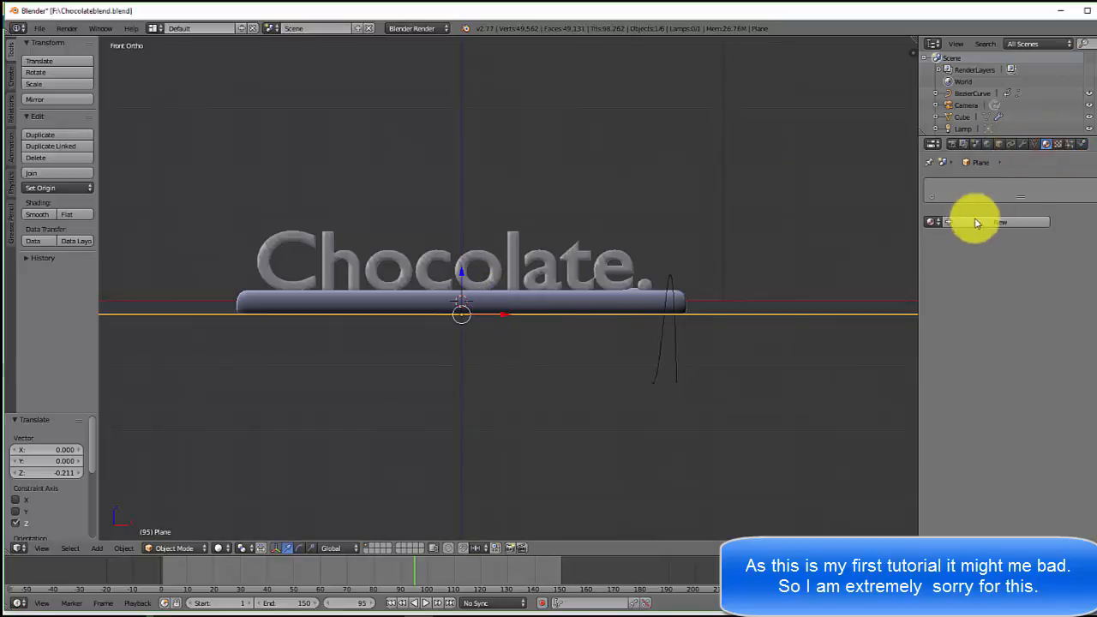
{"action": "left_click", "coordinate": [949, 225]}
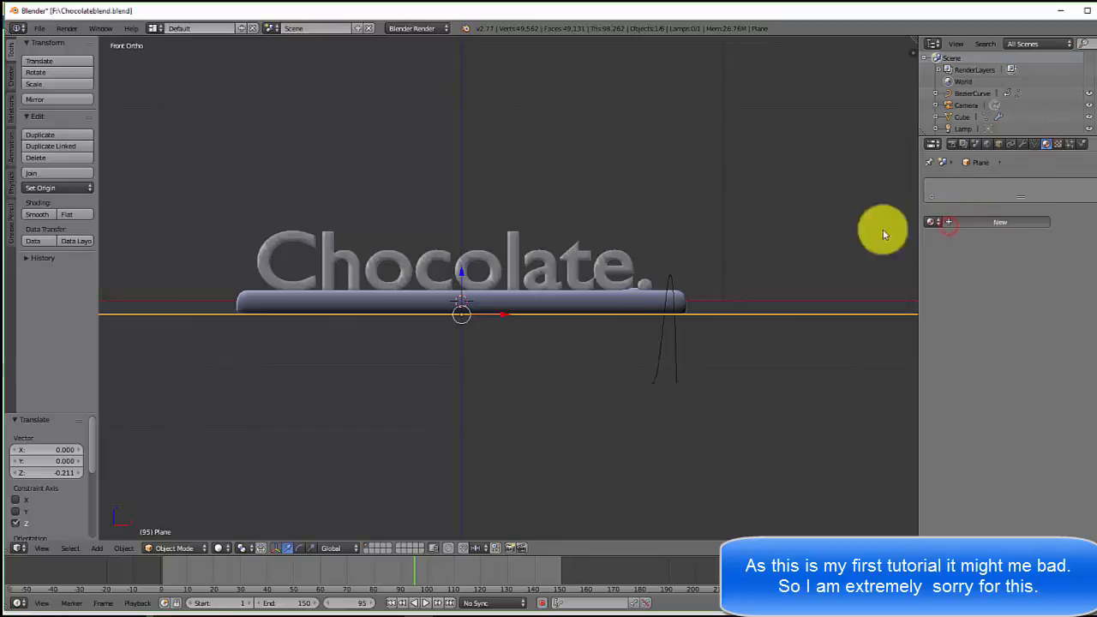
{"action": "left_click", "coordinate": [447, 28]}
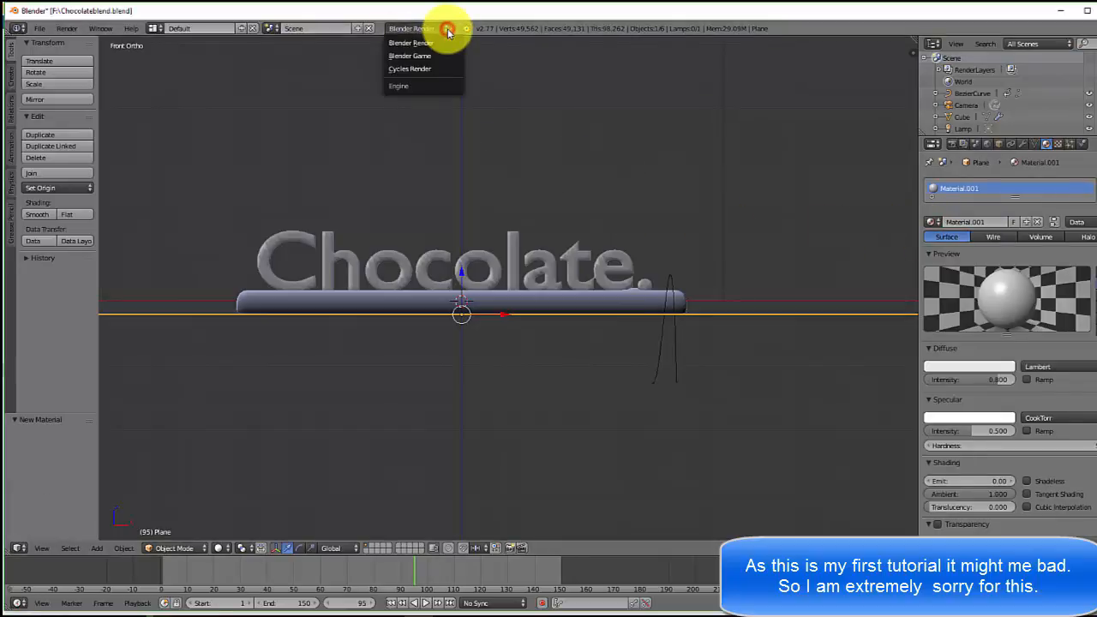
{"action": "left_click", "coordinate": [427, 71]}
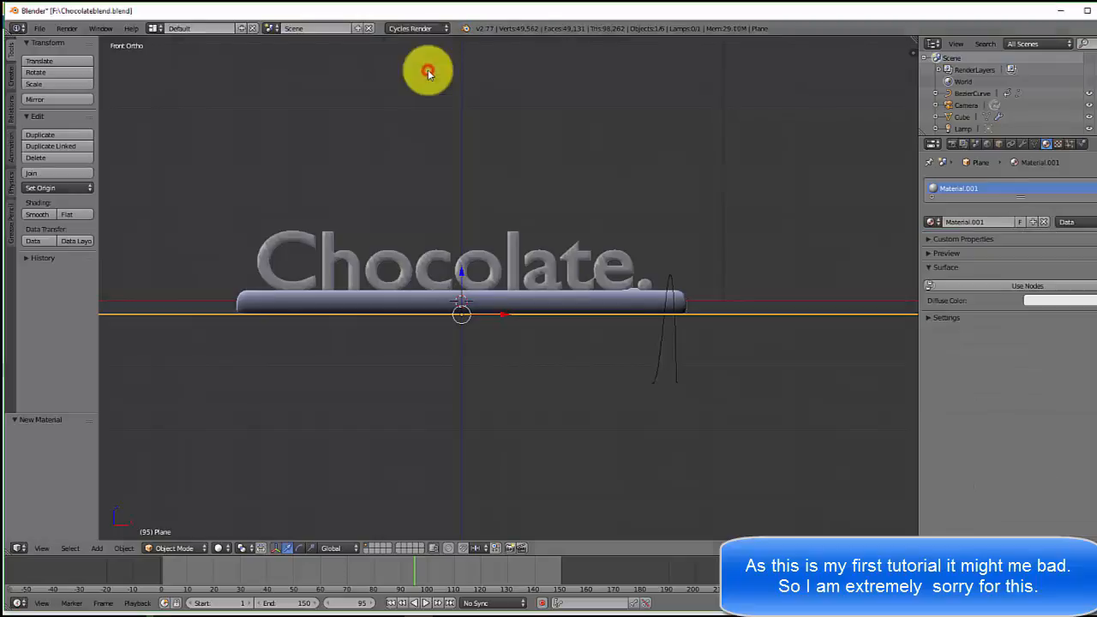
{"action": "left_click", "coordinate": [983, 285]}
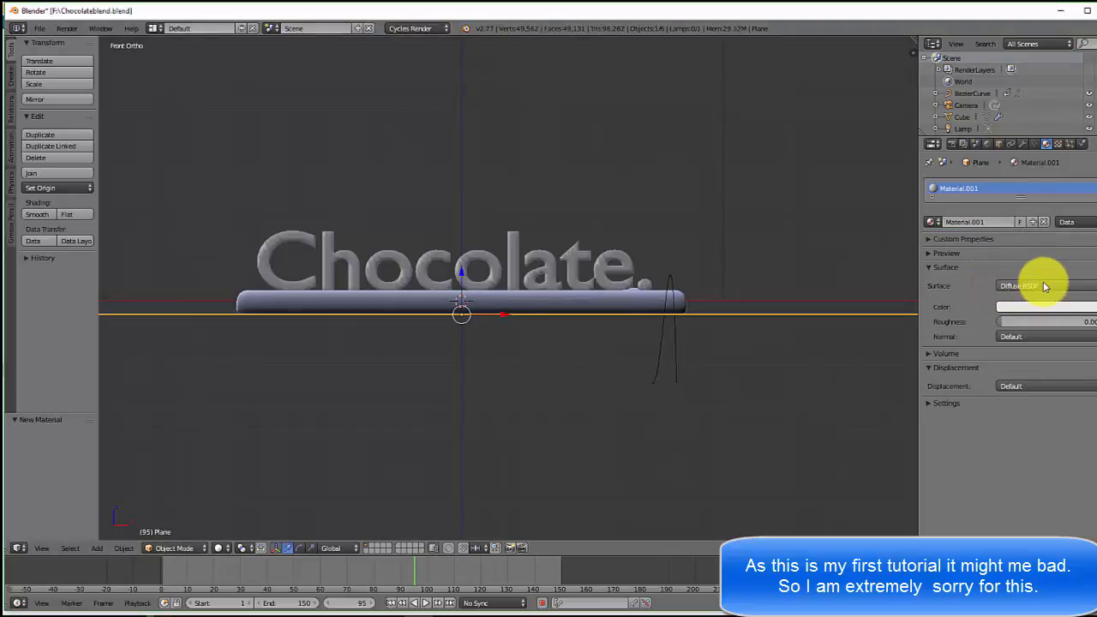
Make the ground plane's surface a Mix Shader of Diffuse BSDF and Glossy BSDF with a factor of 0.75.
{"action": "left_click", "coordinate": [1043, 285]}
{"action": "left_click", "coordinate": [985, 470]}
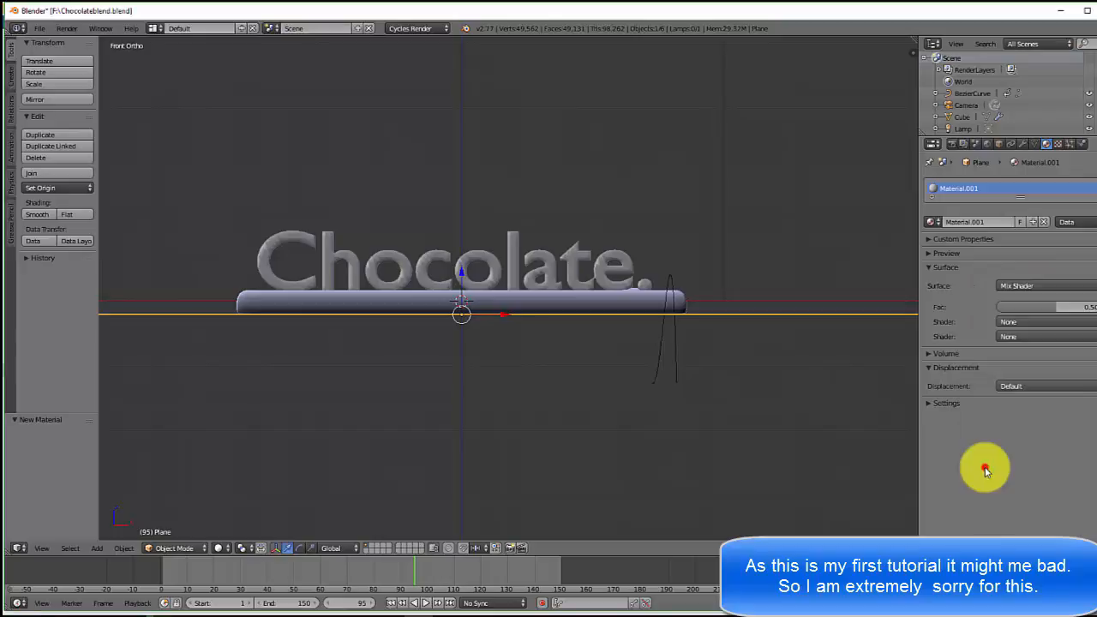
{"action": "left_click", "coordinate": [1040, 322]}
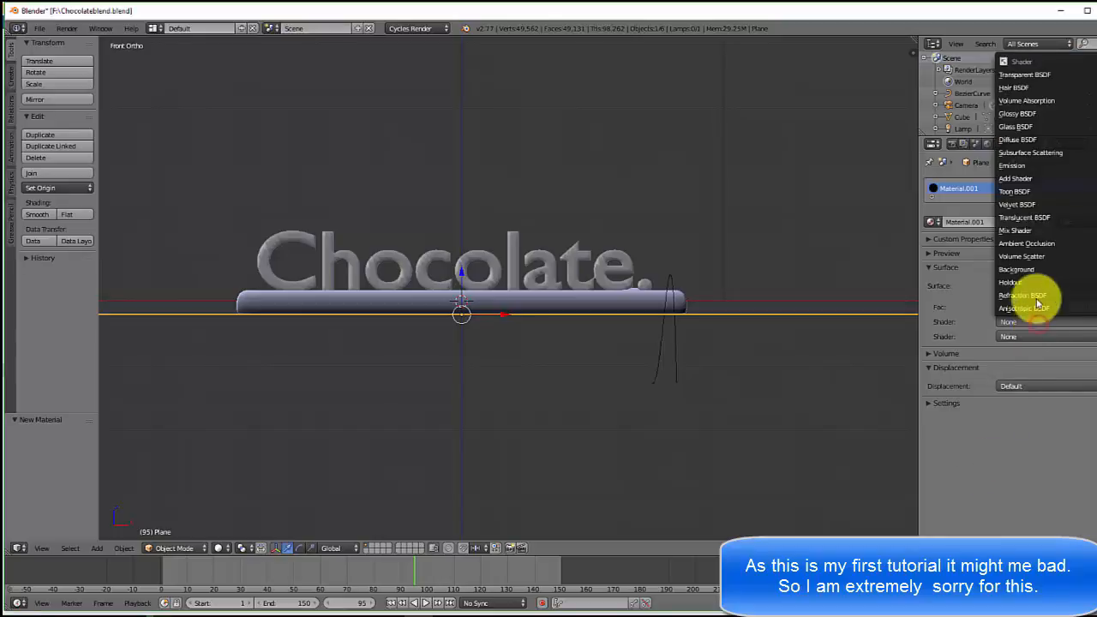
{"action": "left_click", "coordinate": [1026, 141]}
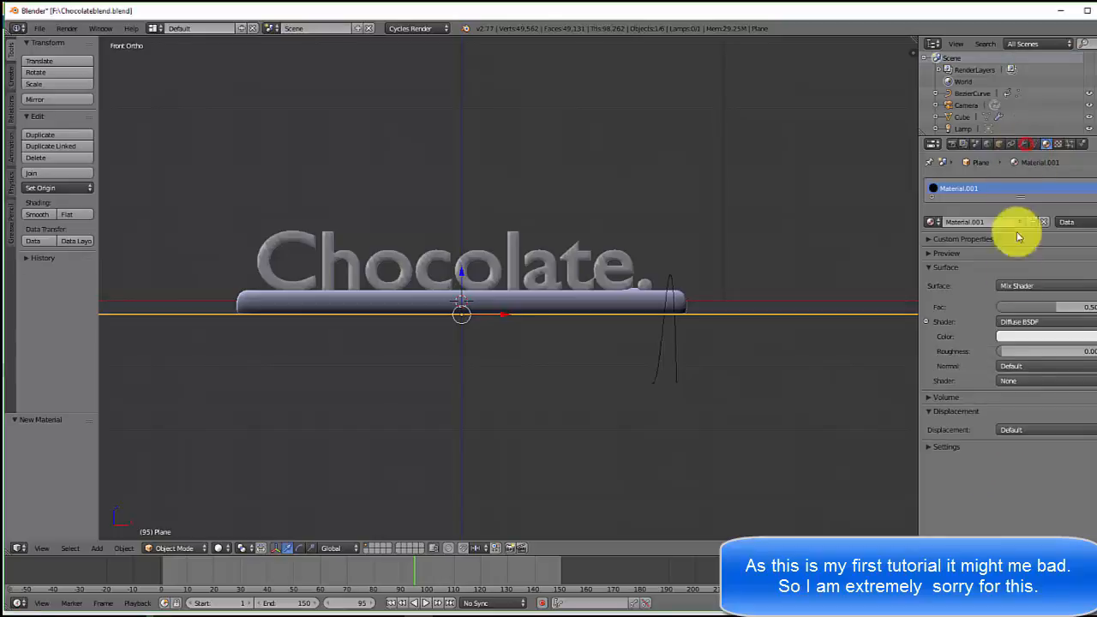
{"action": "left_click", "coordinate": [1026, 382]}
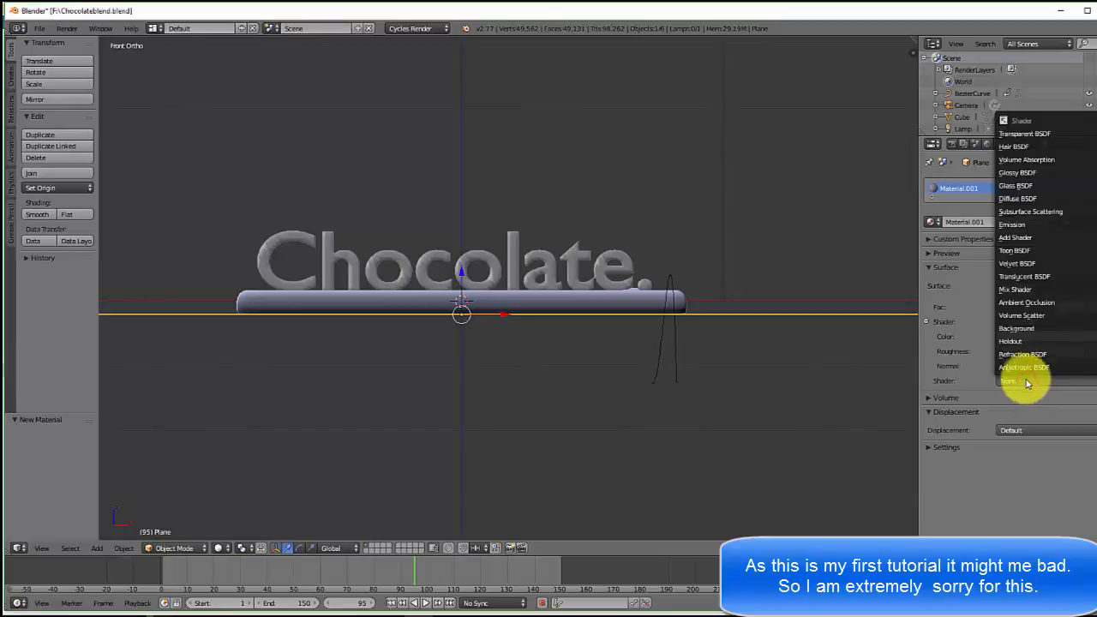
{"action": "left_click", "coordinate": [1018, 173]}
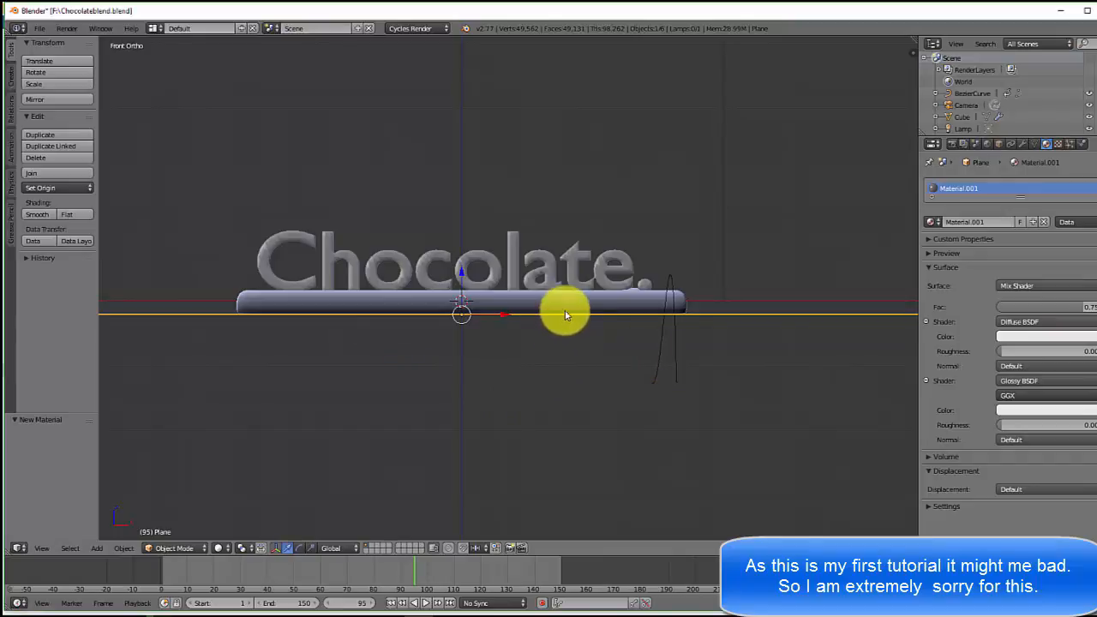
Move the lamp horizontally over the tray's centre and enable its nodes, with size 3.000 and emission strength 5000.
{"action": "mouse_move", "coordinate": [566, 315]}
{"action": "middle_mouse_down"}
{"action": "mouse_move", "coordinate": [558, 350]}
{"action": "mouse_move", "coordinate": [565, 302]}
{"action": "mouse_move", "coordinate": [551, 326]}
{"action": "middle_mouse_up"}
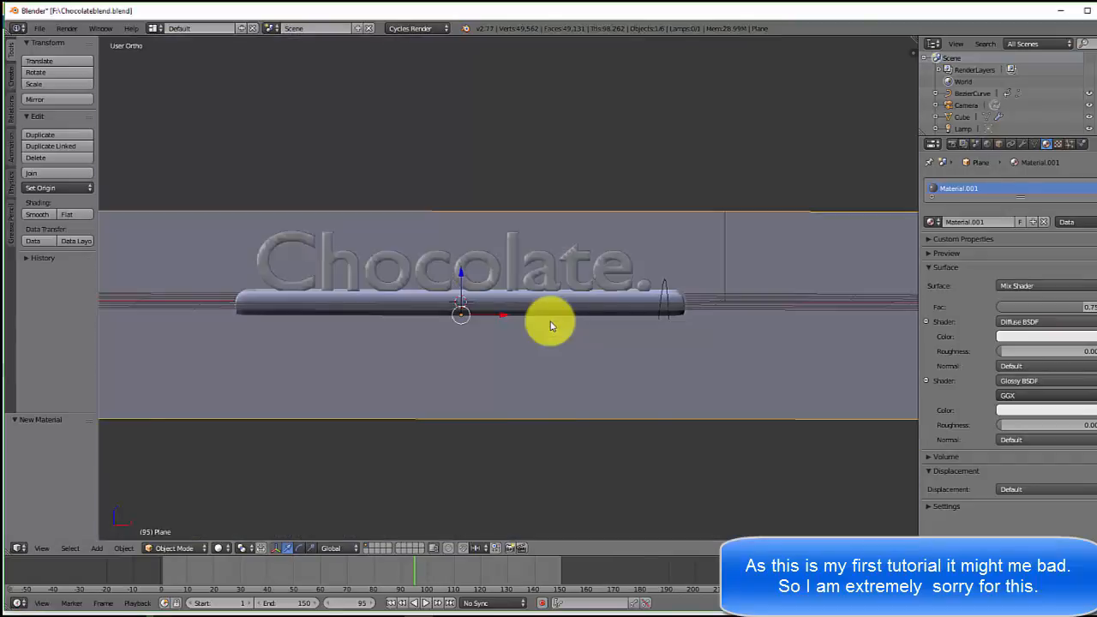
{"action": "key", "text": "KP_1"}
{"action": "key", "text": "KP_7"}
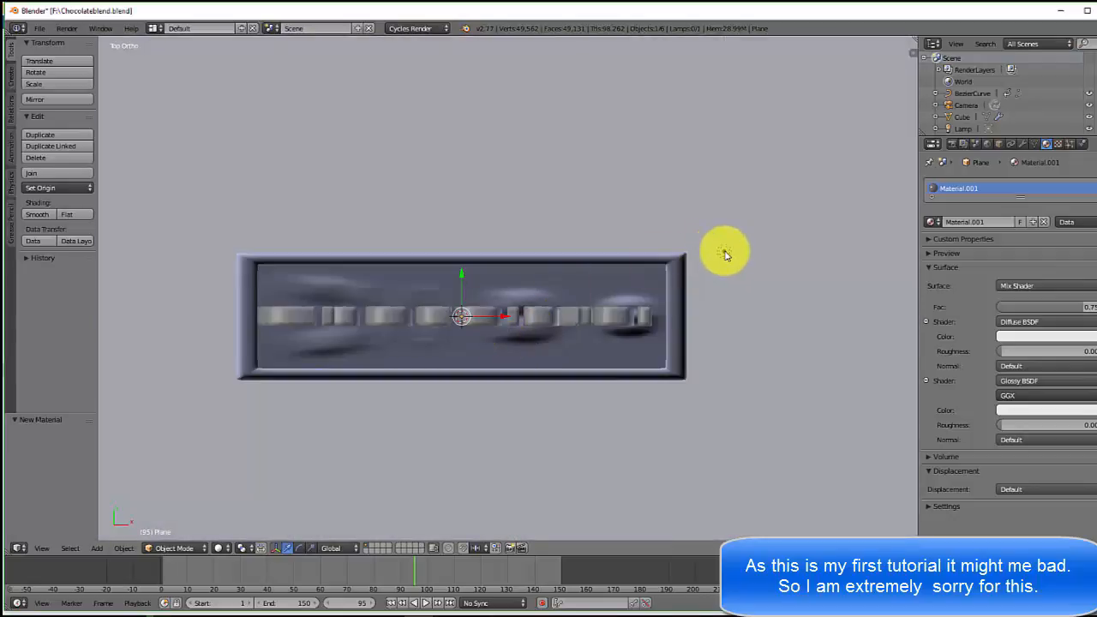
{"action": "right_click", "coordinate": [723, 253]}
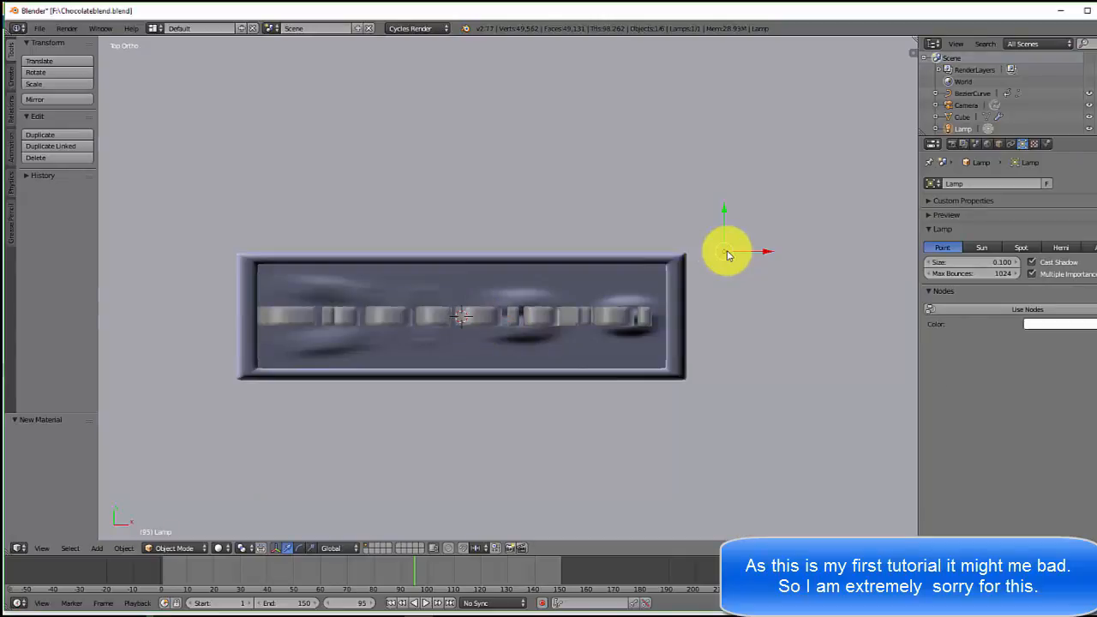
{"action": "key", "text": "g"}
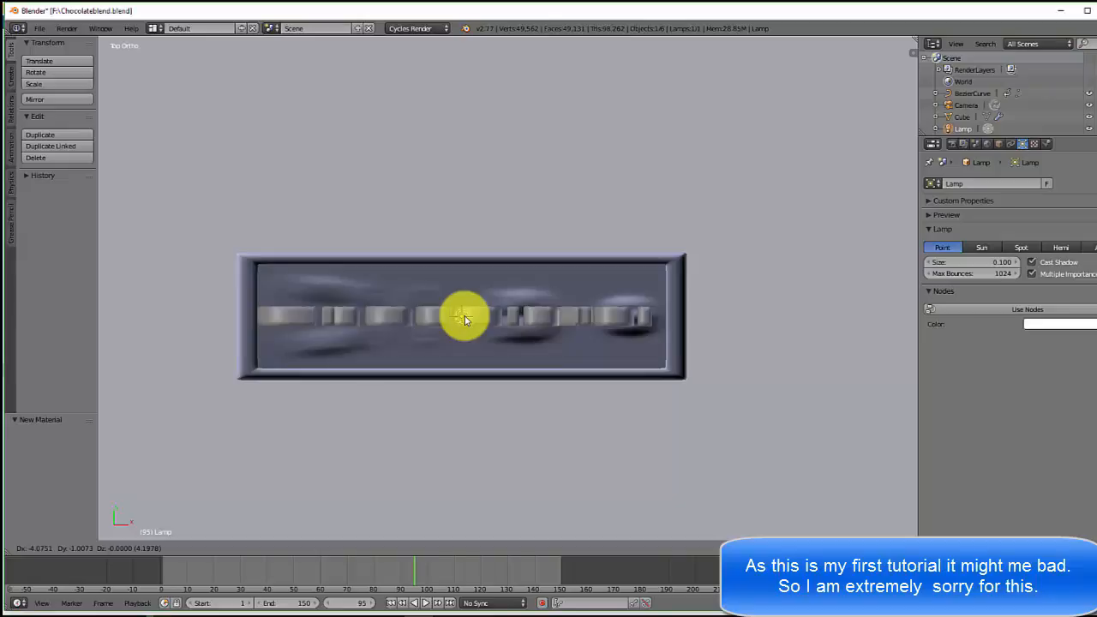
{"action": "left_click", "coordinate": [464, 321]}
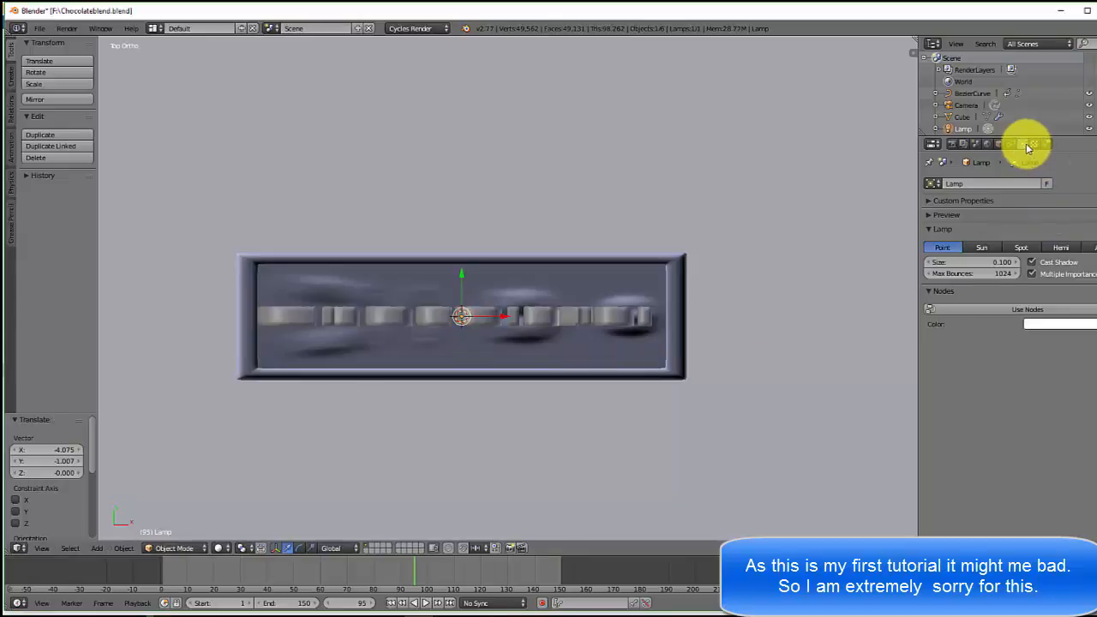
{"action": "left_click", "coordinate": [986, 312]}
{"action": "left_click", "coordinate": [998, 261]}
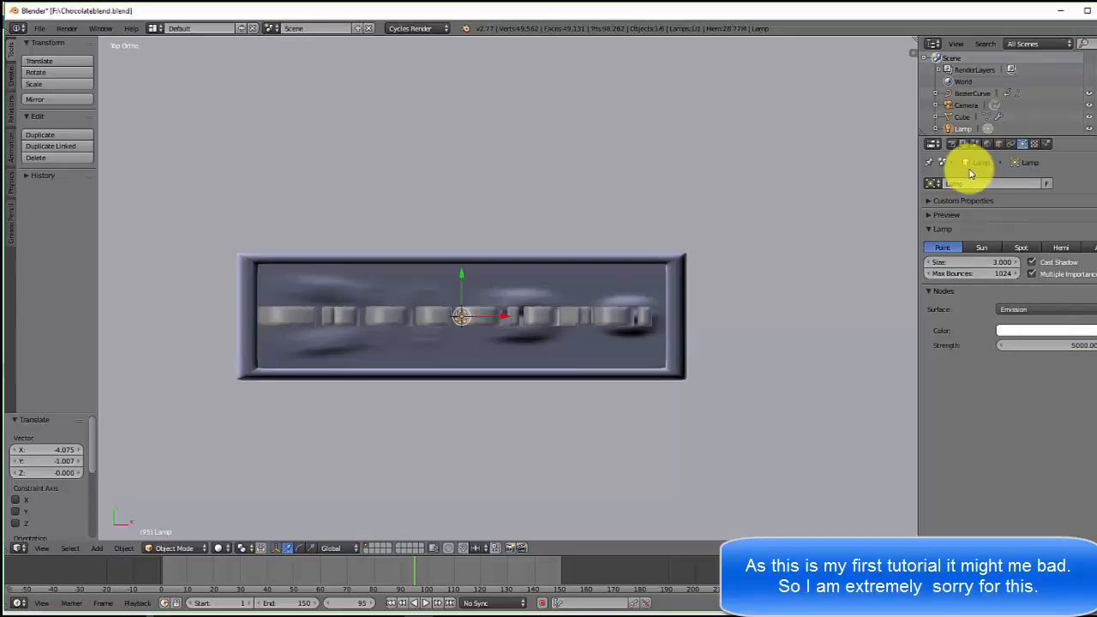
Set the world background color to white.
{"action": "left_click", "coordinate": [987, 143]}
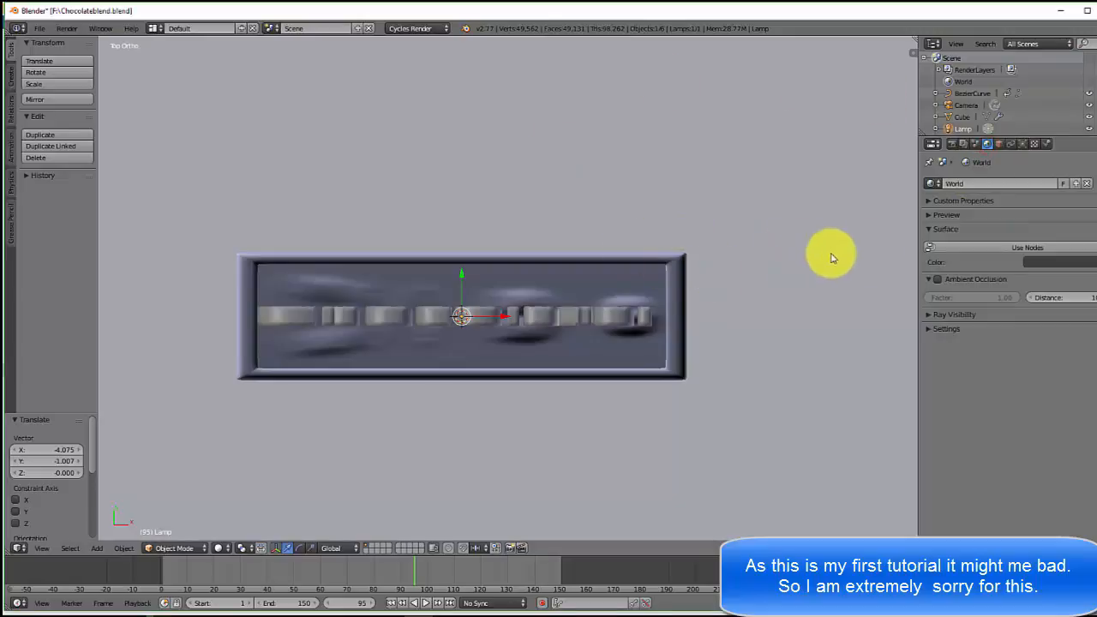
{"action": "left_click", "coordinate": [1065, 261]}
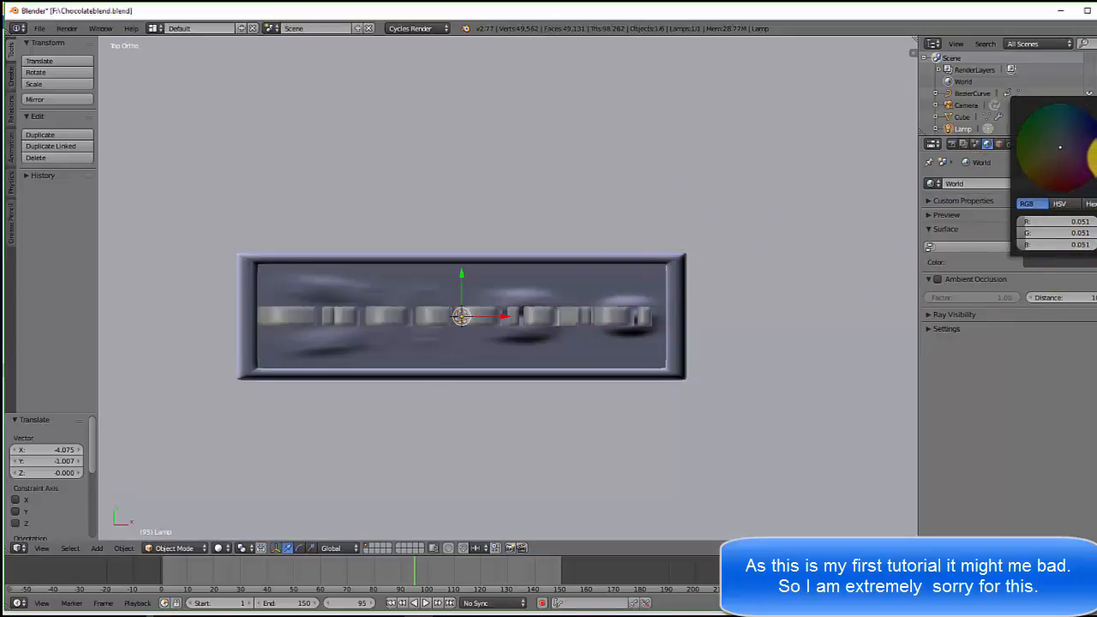
{"action": "left_click_drag", "start_coordinate": [1096, 158], "coordinate": [1096, 84]}
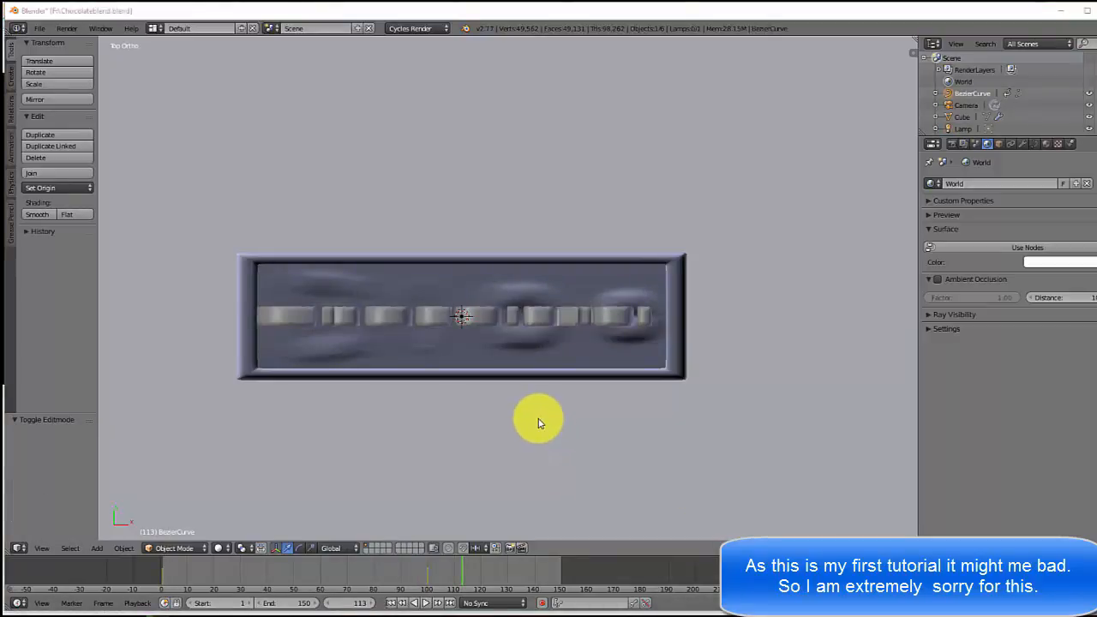
Look through the scene camera and enable Lock Camera to View.
{"action": "middle_click_drag", "start_coordinate": [553, 391], "coordinate": [505, 328]}
{"action": "key", "text": "KP_1"}
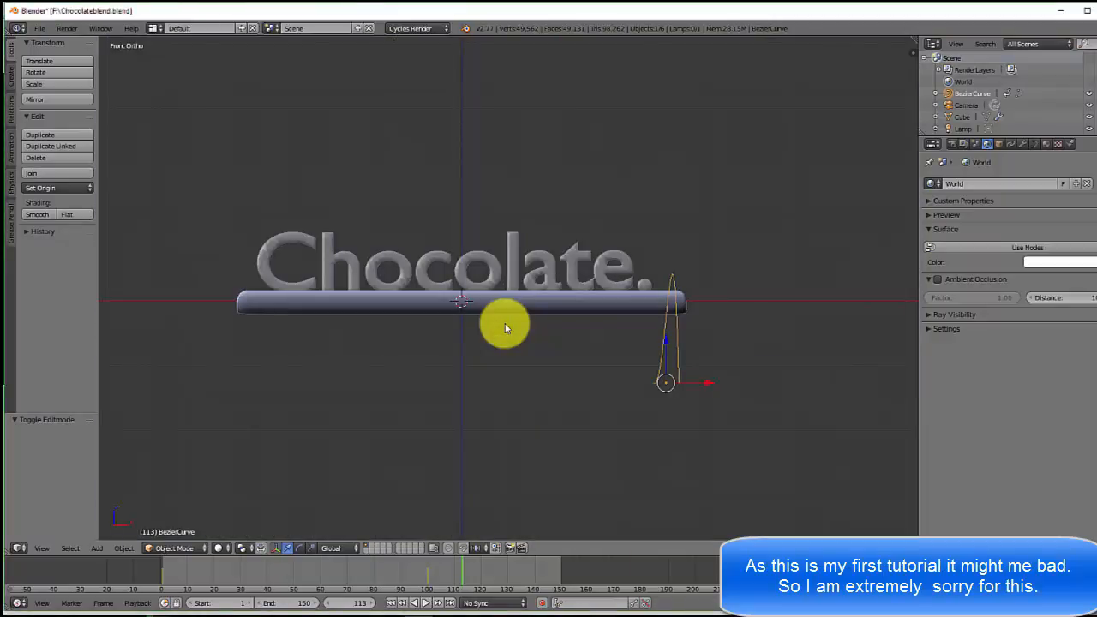
{"action": "key", "text": "KP_0"}
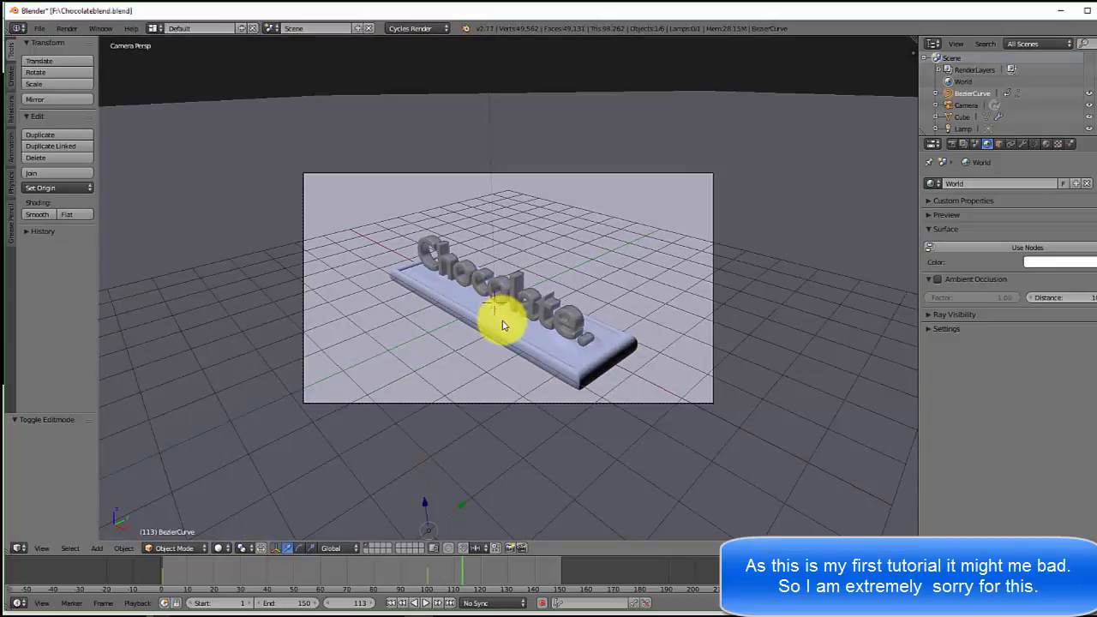
{"action": "scroll", "coordinate": [508, 334], "scroll_direction": "up", "scroll_amount": 1}
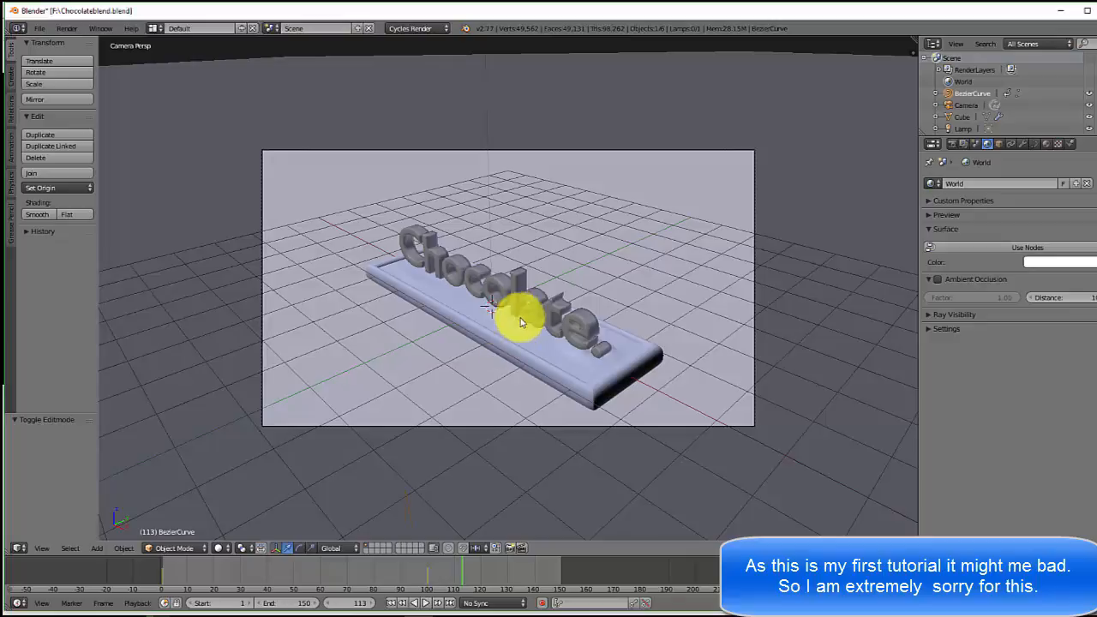
{"action": "key", "text": "n"}
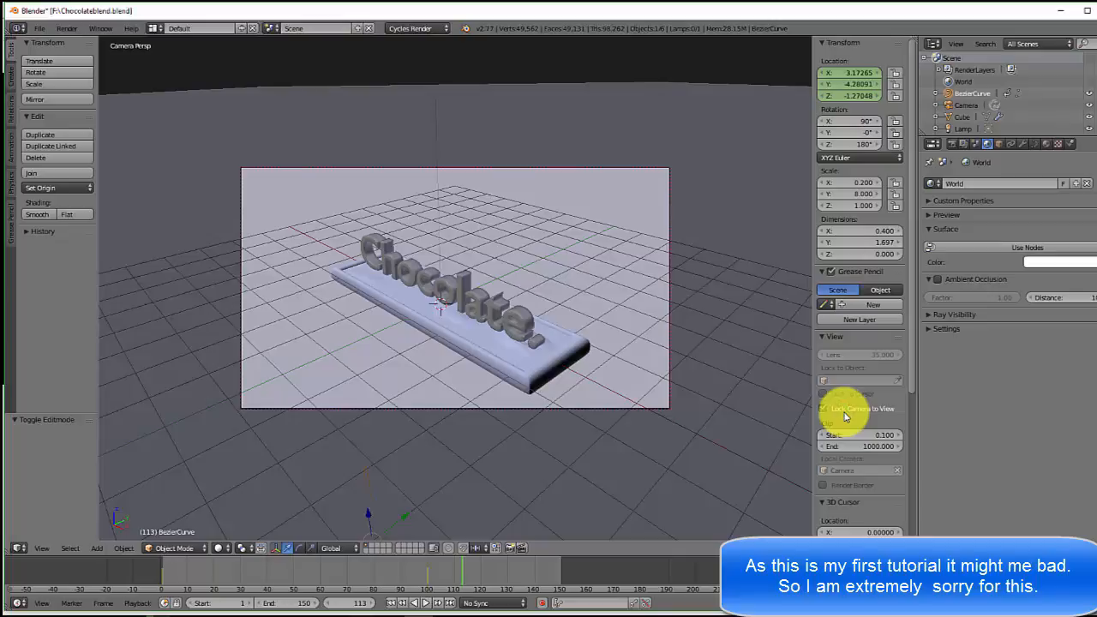
{"action": "key", "text": "n"}
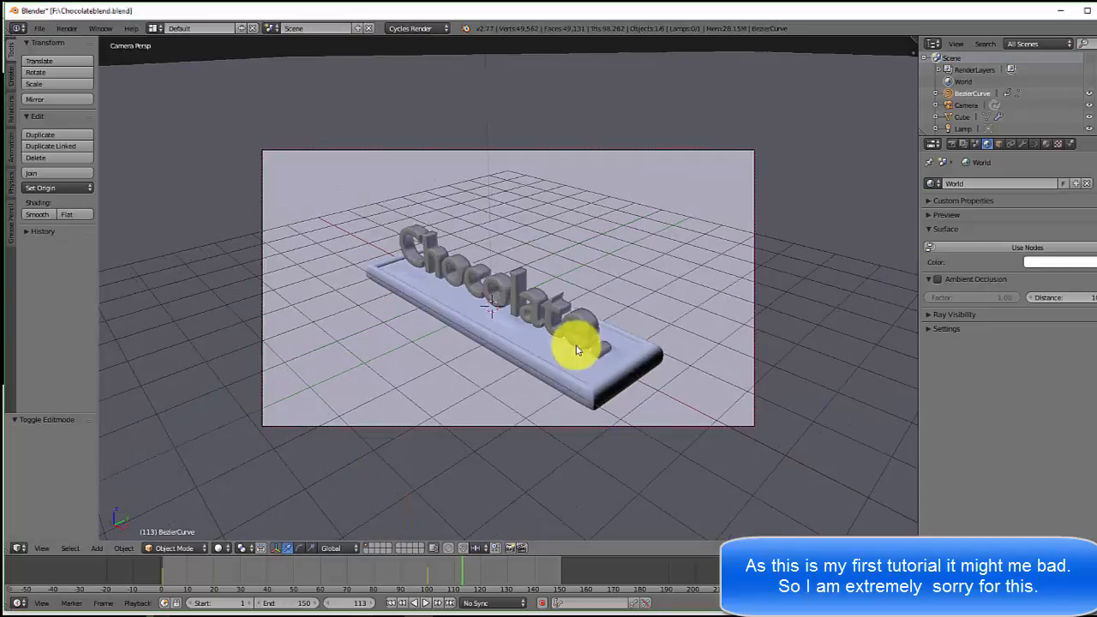
Reframe the locked camera to a closer, lower angle facing the front of the "Chocolate." text and tray.
{"action": "middle_click_drag", "start_coordinate": [520, 335], "coordinate": [620, 330]}
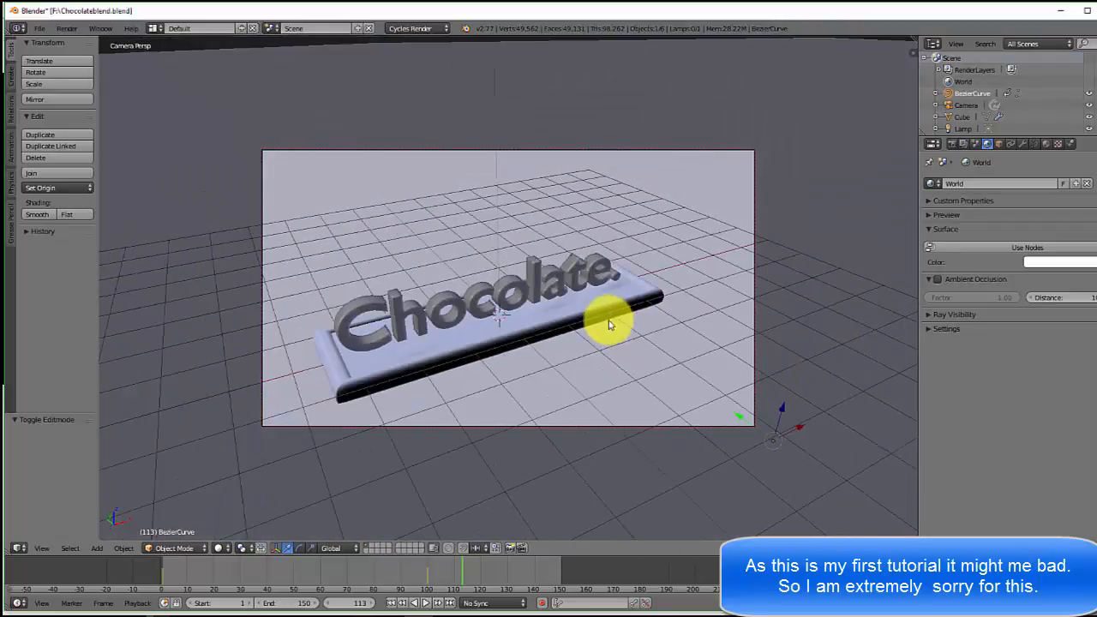
{"action": "mouse_move", "coordinate": [503, 321]}
{"action": "middle_mouse_down"}
{"action": "mouse_move", "coordinate": [511, 303]}
{"action": "mouse_move", "coordinate": [514, 312]}
{"action": "mouse_move", "coordinate": [492, 314]}
{"action": "mouse_move", "coordinate": [498, 324]}
{"action": "middle_mouse_up"}
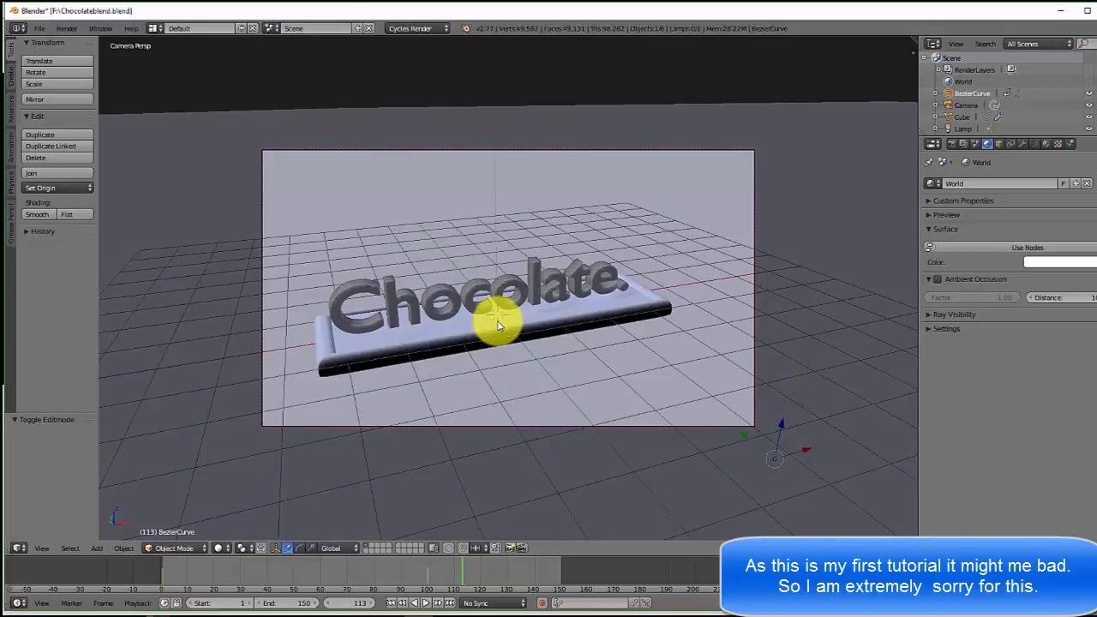
{"action": "scroll", "coordinate": [499, 325], "scroll_direction": "up", "scroll_amount": 1}
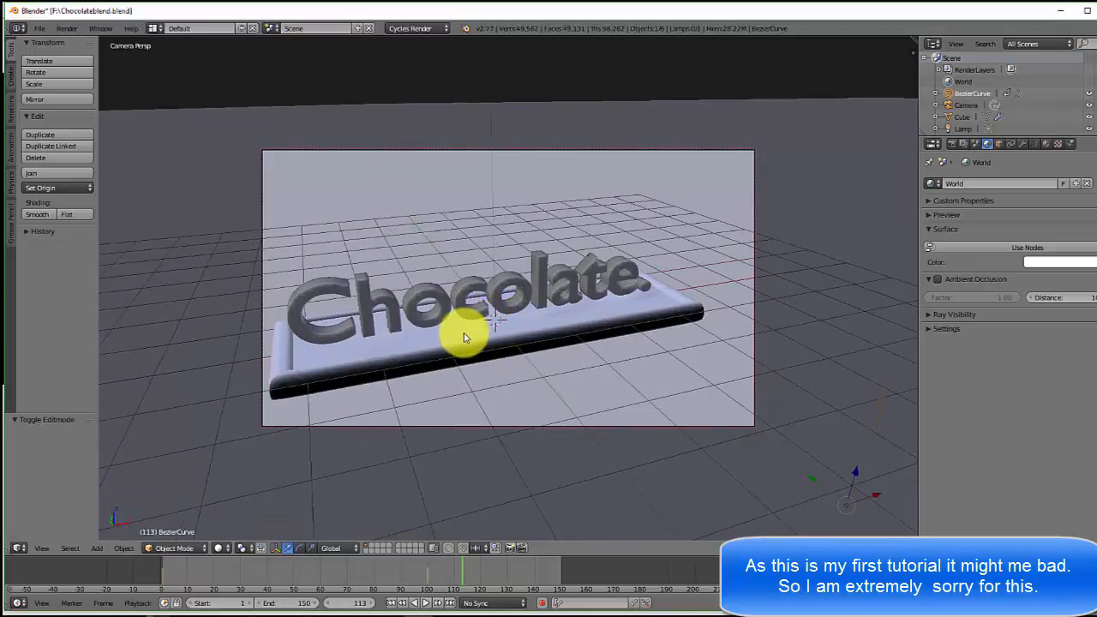
{"action": "middle_click_drag", "start_coordinate": [462, 336], "coordinate": [486, 322]}
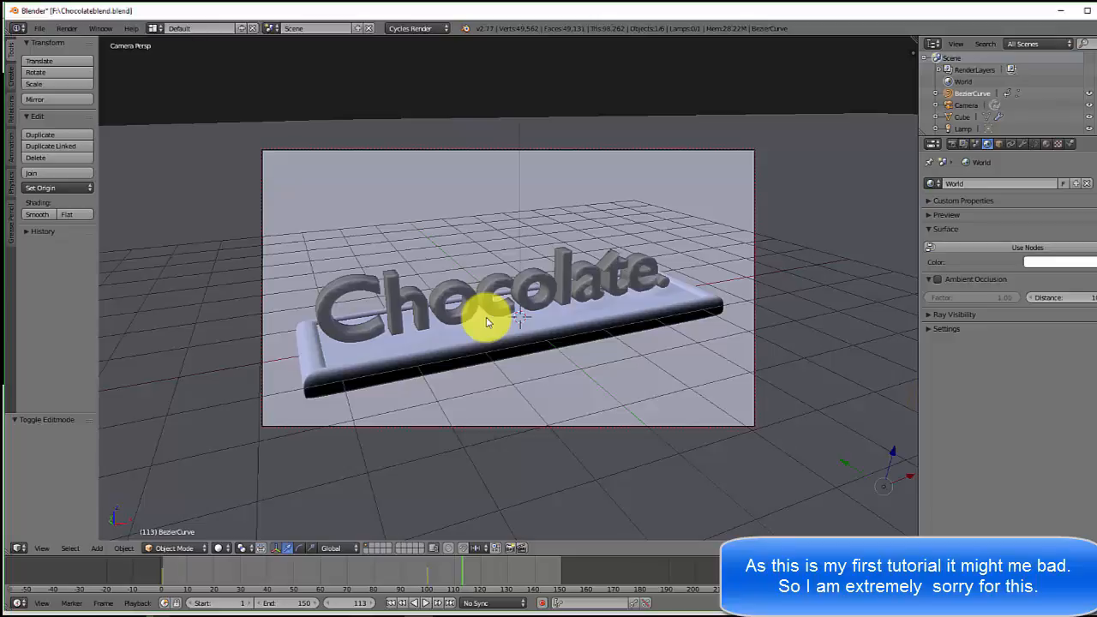
Change the tray material's surface to a Mix Shader with Diffuse BSDF as its first shader.
{"action": "right_click", "coordinate": [518, 351]}
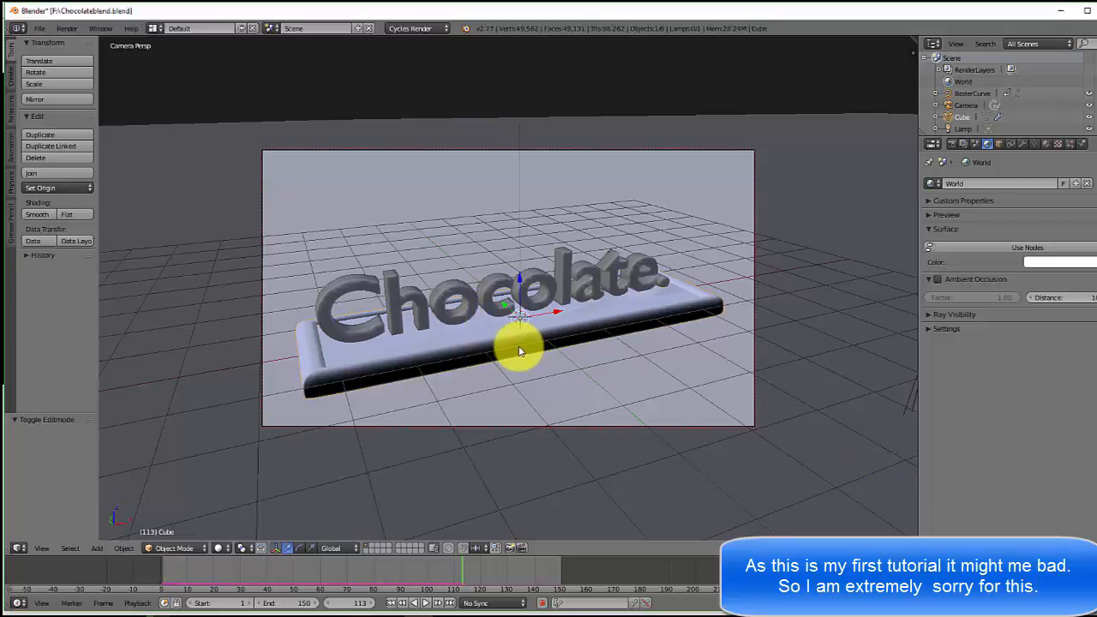
{"action": "left_click", "coordinate": [1046, 144]}
{"action": "left_click", "coordinate": [1016, 285]}
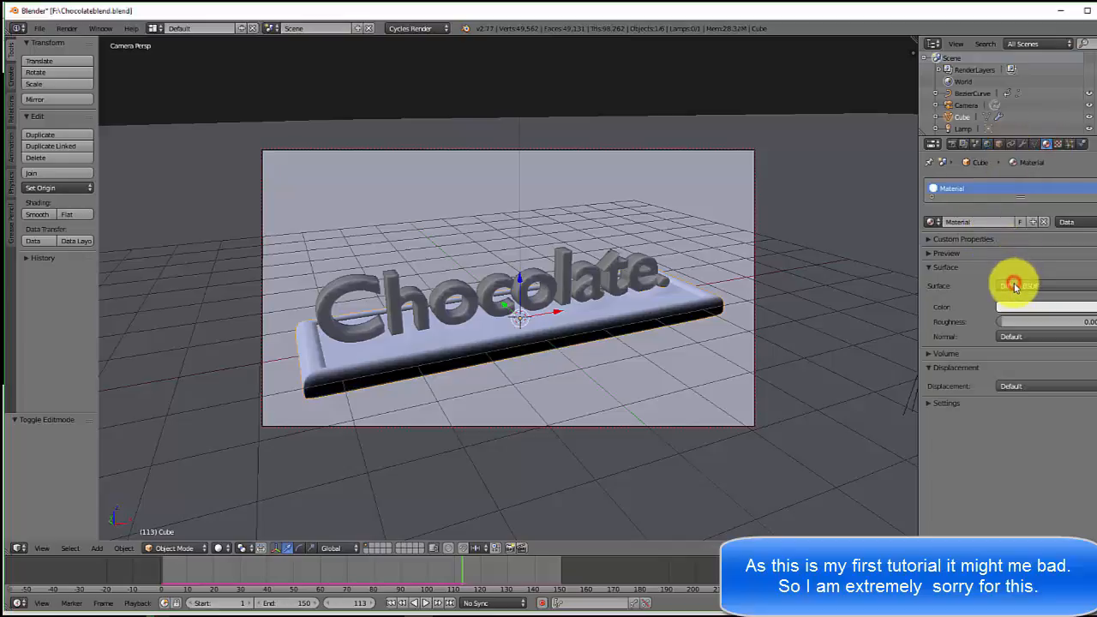
{"action": "left_click", "coordinate": [1019, 287]}
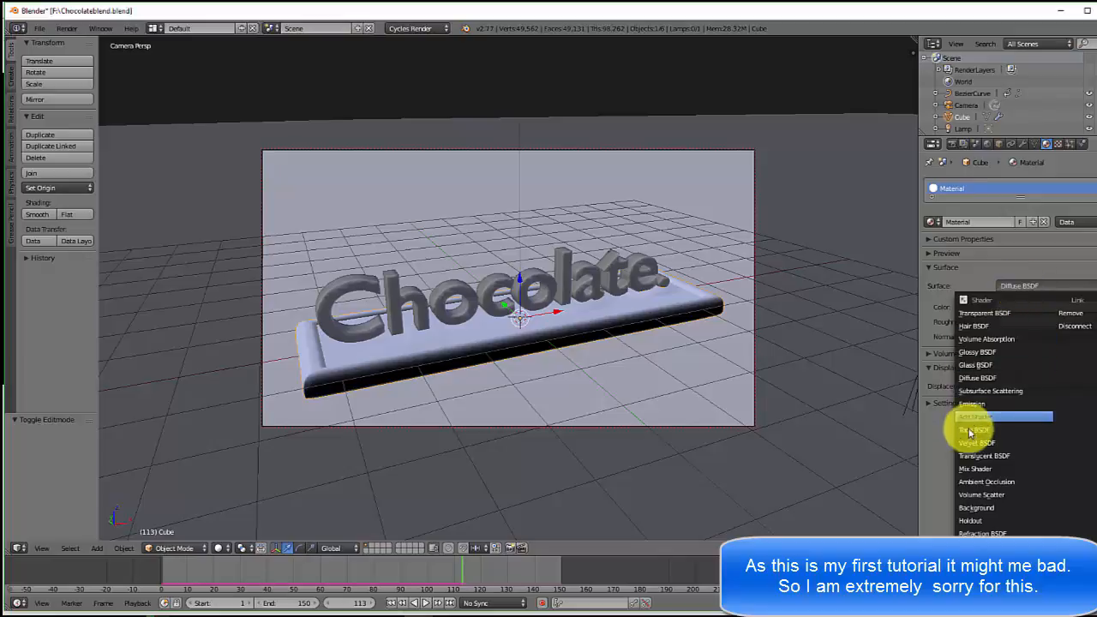
{"action": "left_click", "coordinate": [979, 465]}
{"action": "left_click", "coordinate": [1041, 322]}
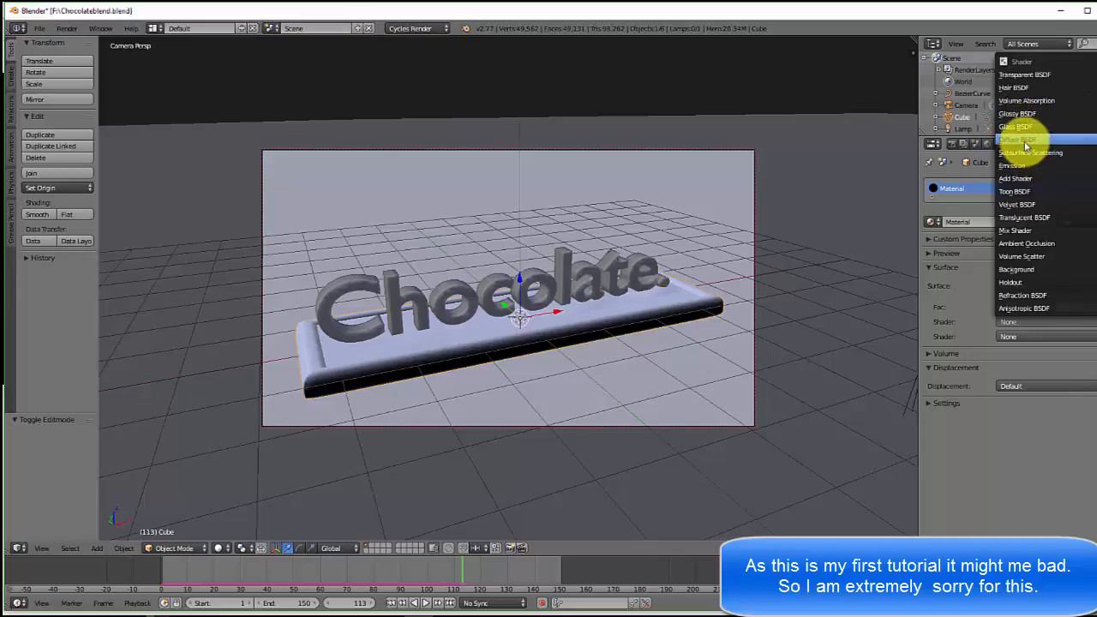
{"action": "left_click", "coordinate": [1028, 139]}
Set the tray's diffuse shader color to hex 457A1C.
{"action": "left_click", "coordinate": [1050, 340]}
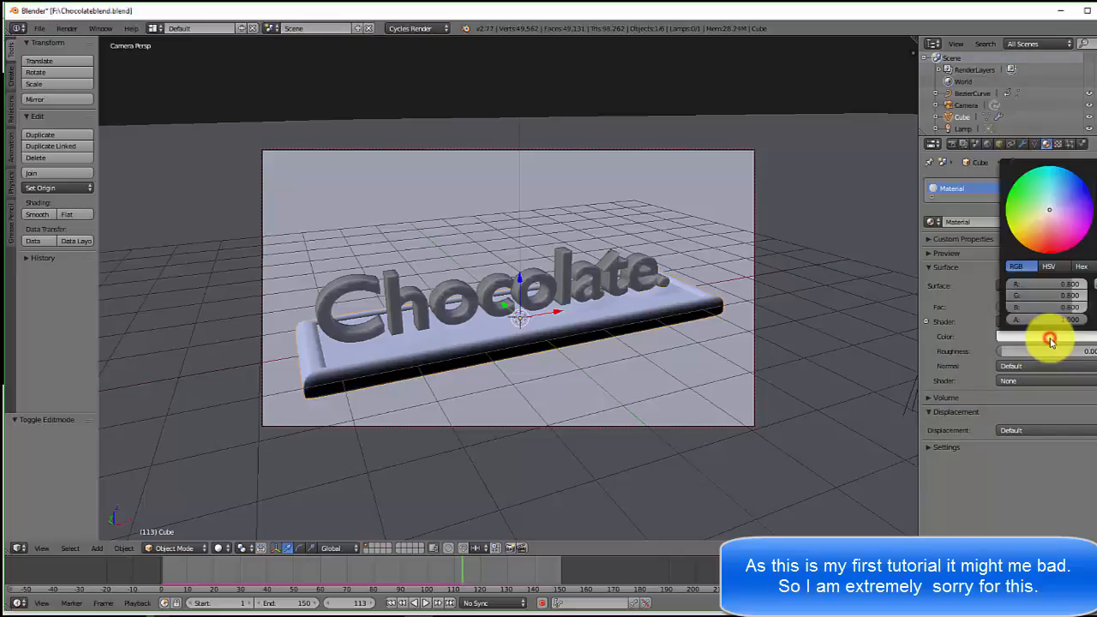
{"action": "left_click", "coordinate": [1079, 268]}
{"action": "left_click", "coordinate": [1057, 285]}
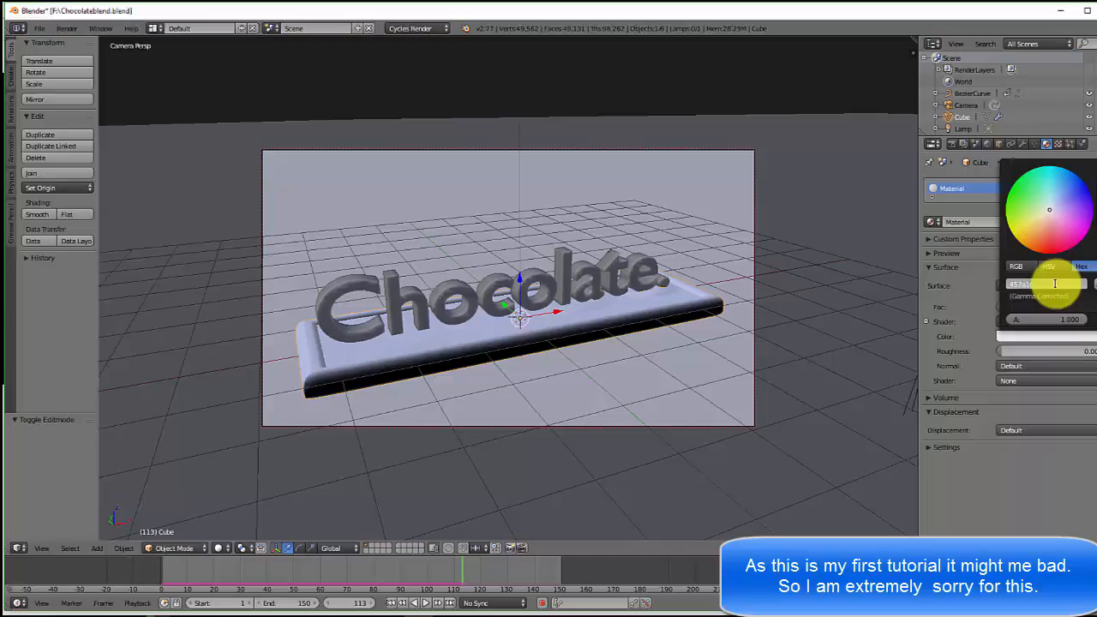
{"action": "key", "text": "Return"}
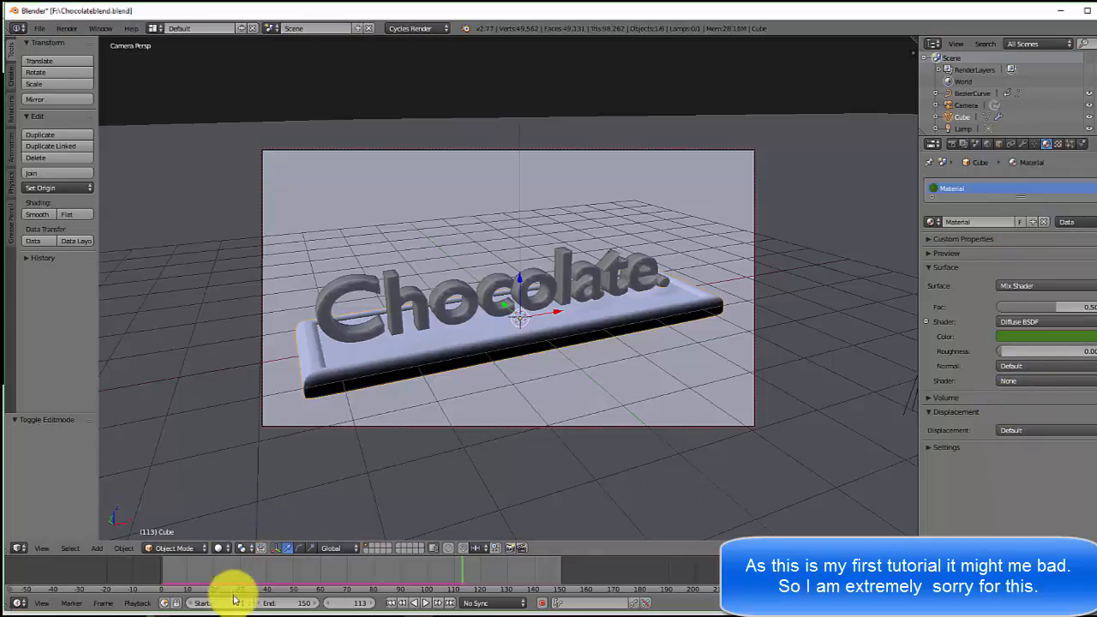
Correct the diffuse shader's hex color to a dark chocolate brown and switch the viewport to Rendered shading.
{"action": "left_click", "coordinate": [533, 616]}
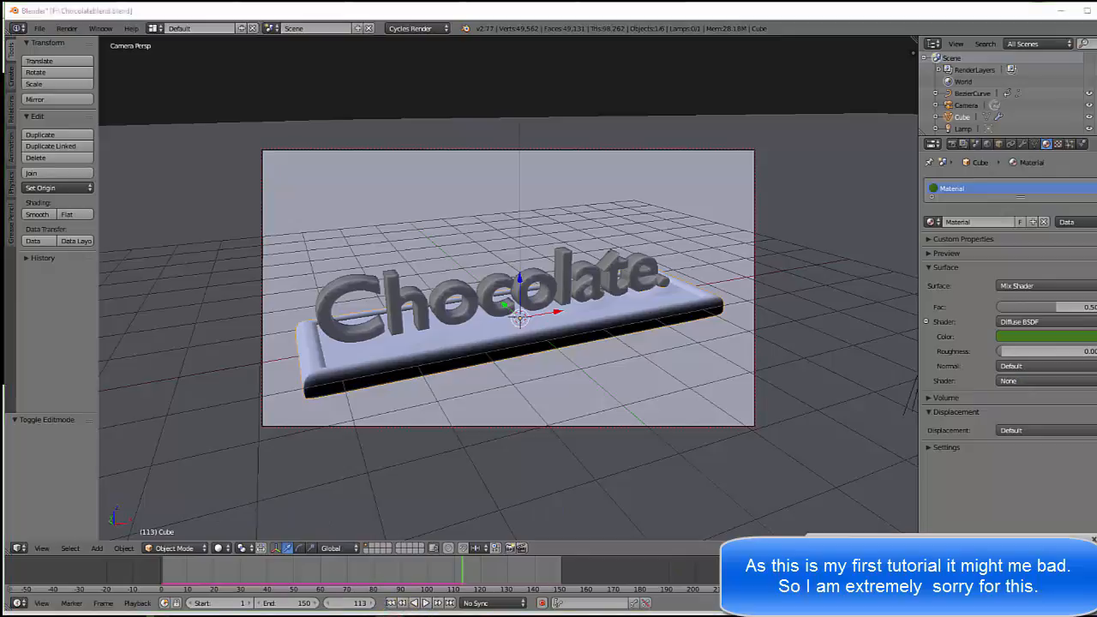
{"action": "left_click", "coordinate": [1040, 336]}
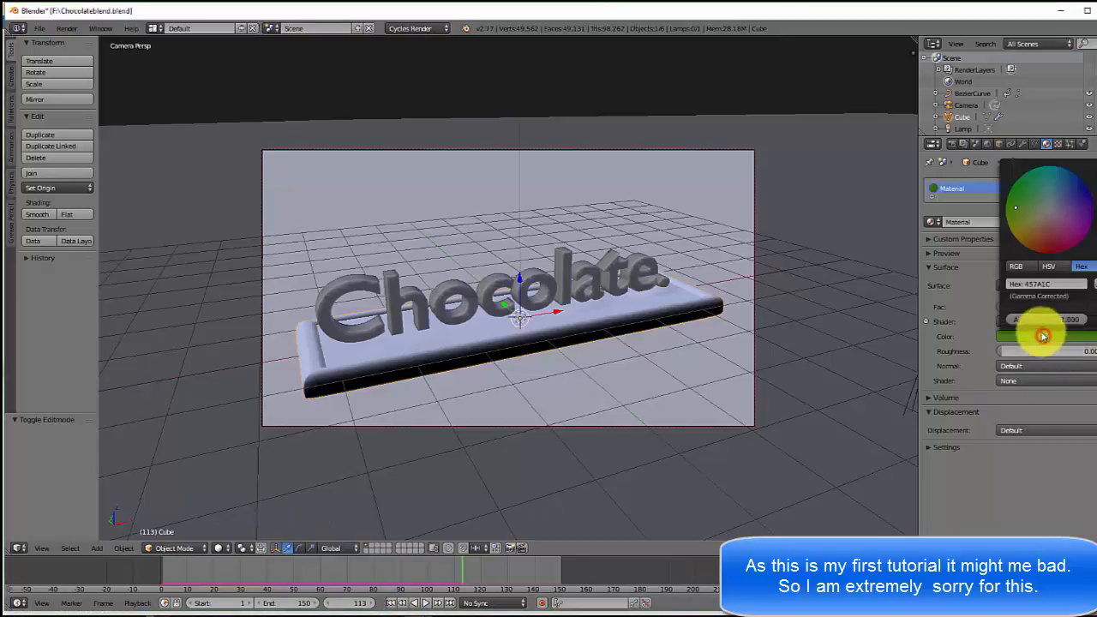
{"action": "left_click", "coordinate": [1063, 284]}
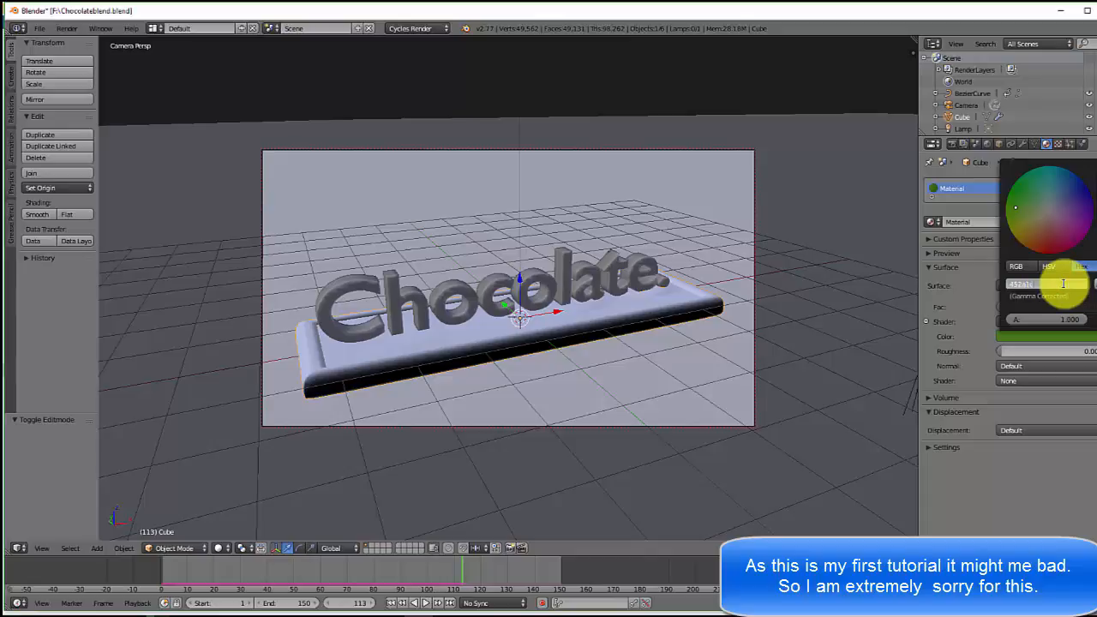
{"action": "key", "text": "Return"}
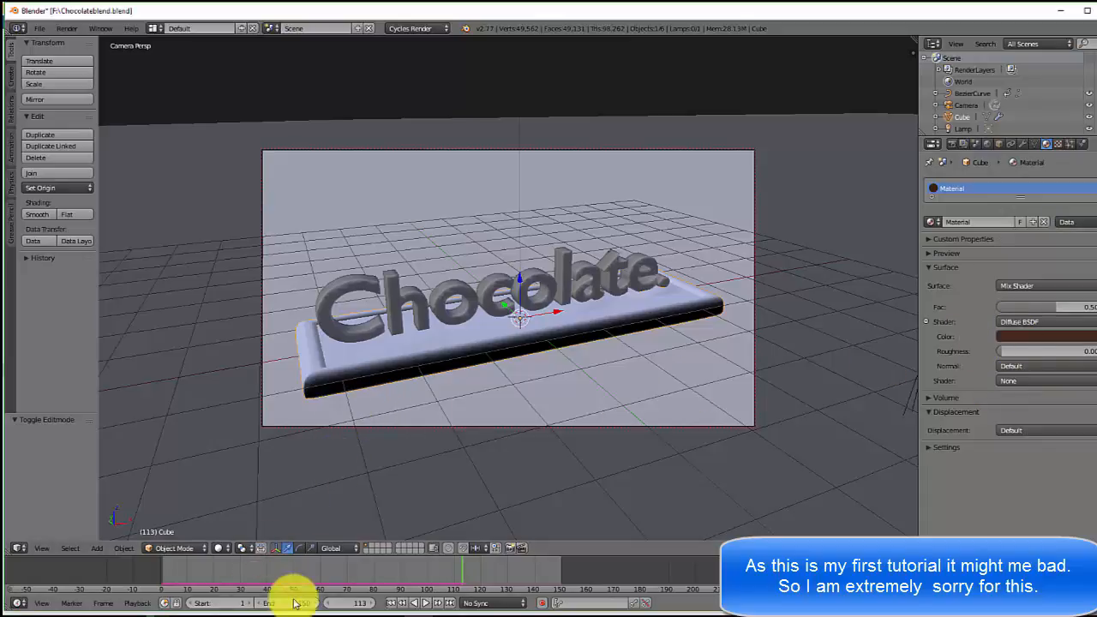
{"action": "left_click", "coordinate": [223, 547]}
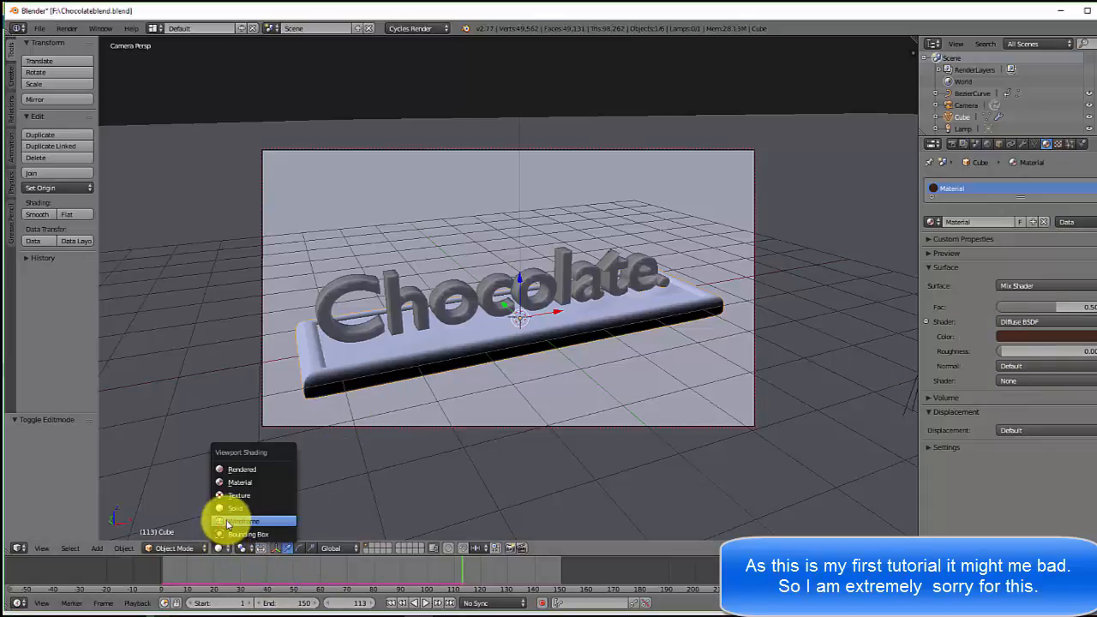
{"action": "left_click", "coordinate": [233, 469]}
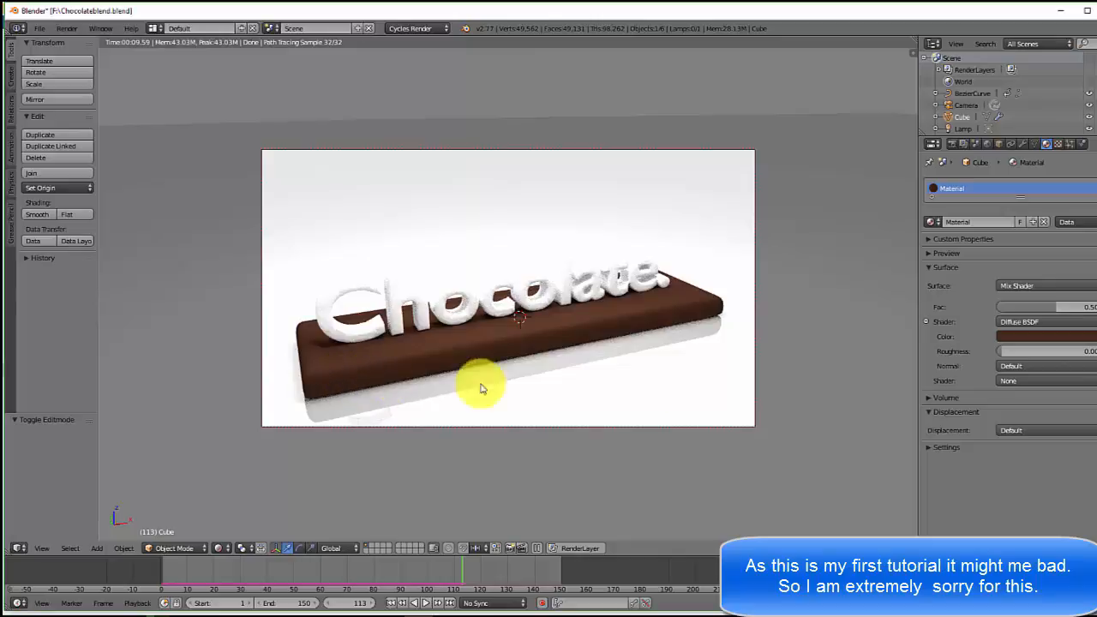
Add a Glossy BSDF as the tray material's second shader with a roughness of 0.1.
{"action": "left_click", "coordinate": [1036, 380]}
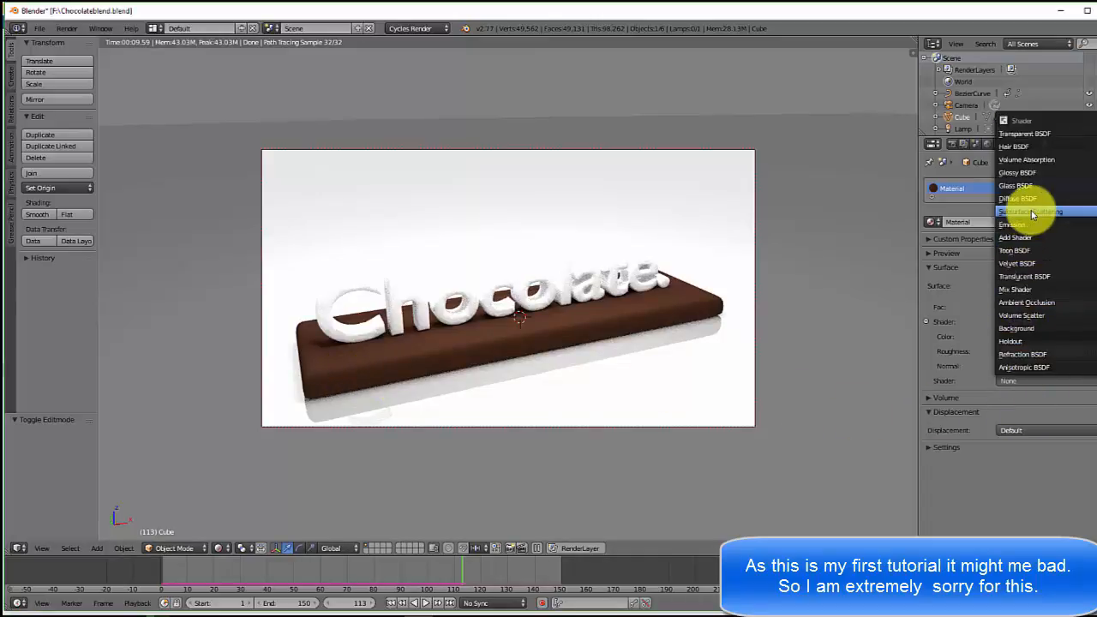
{"action": "left_click", "coordinate": [1022, 172]}
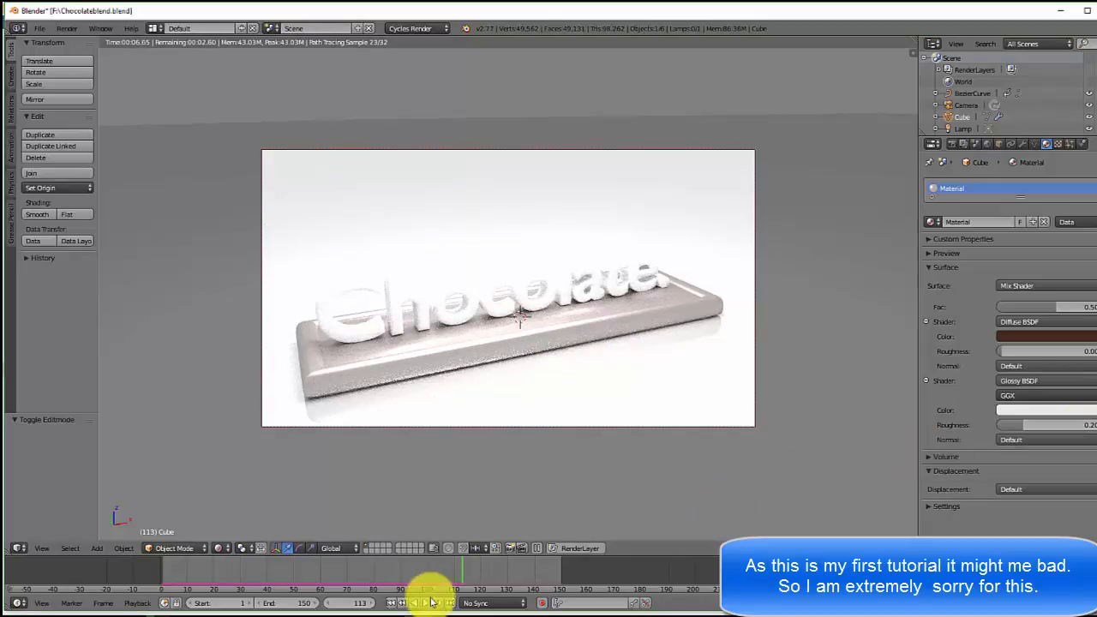
{"action": "left_click", "coordinate": [383, 615]}
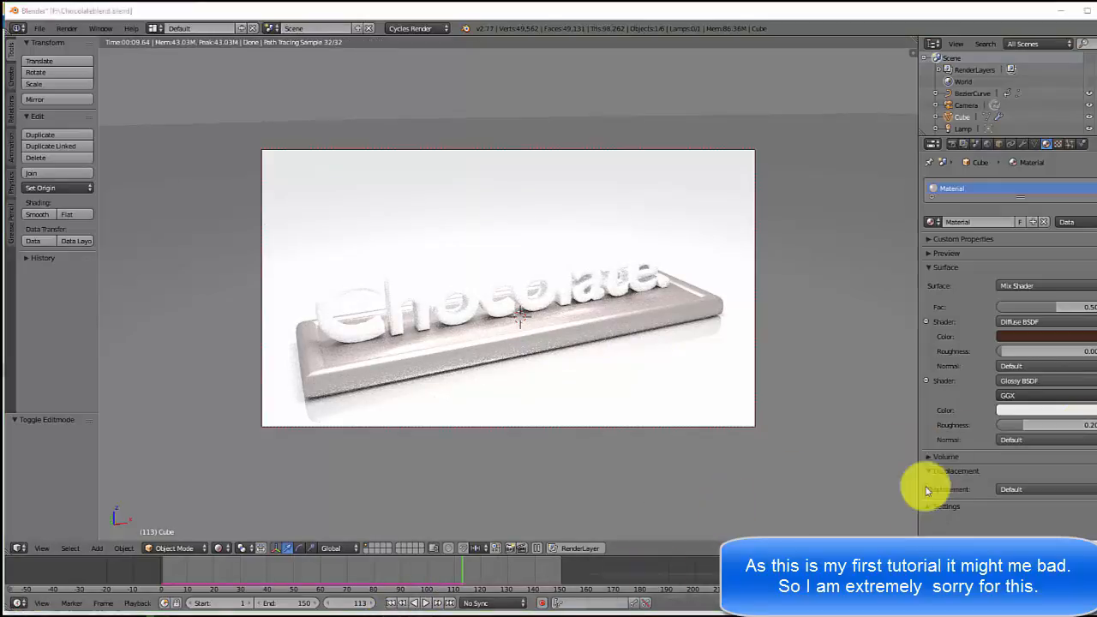
{"action": "left_click", "coordinate": [1091, 427]}
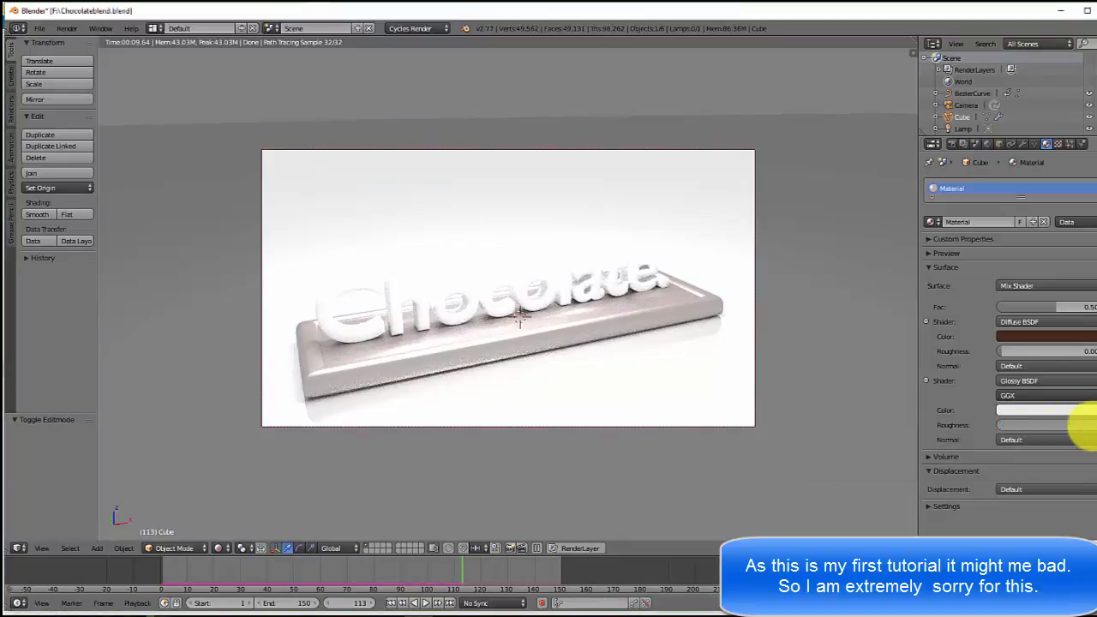
{"action": "key", "text": "Return"}
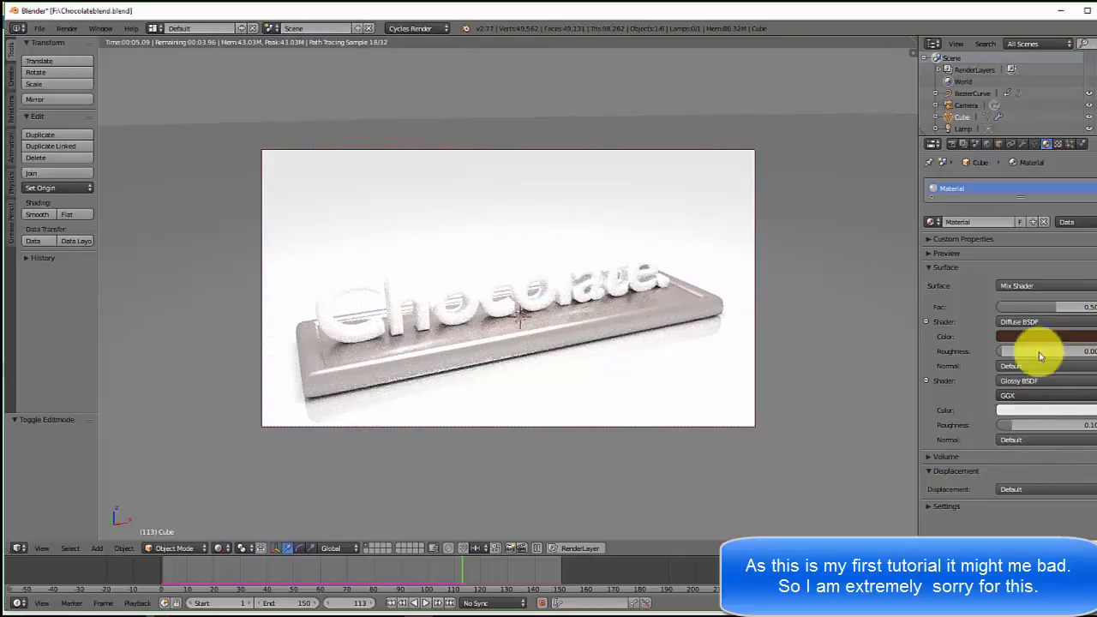
Drive the Mix Shader's factor with Layer Weight Facing and set its blend to 0.3.
{"action": "left_click", "coordinate": [1096, 307]}
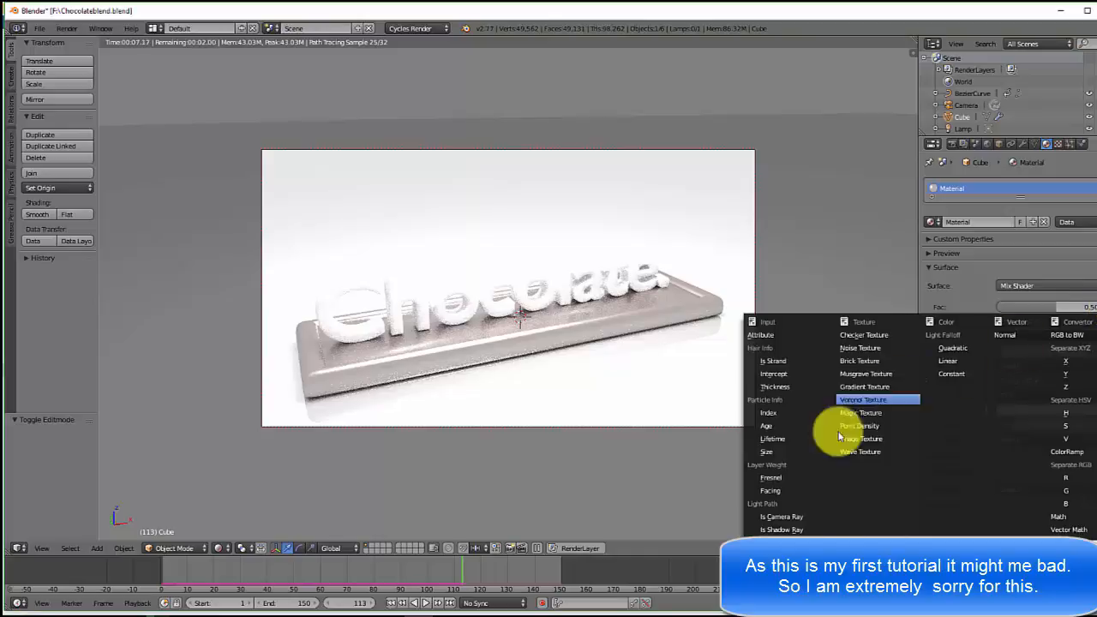
{"action": "left_click", "coordinate": [771, 492]}
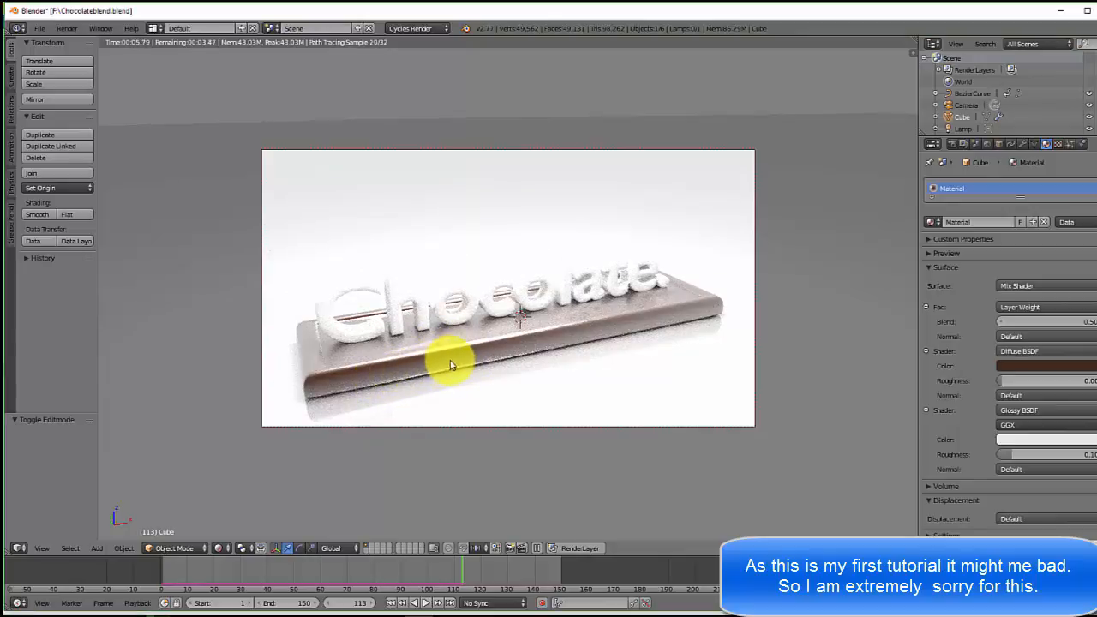
{"action": "left_click", "coordinate": [1083, 318]}
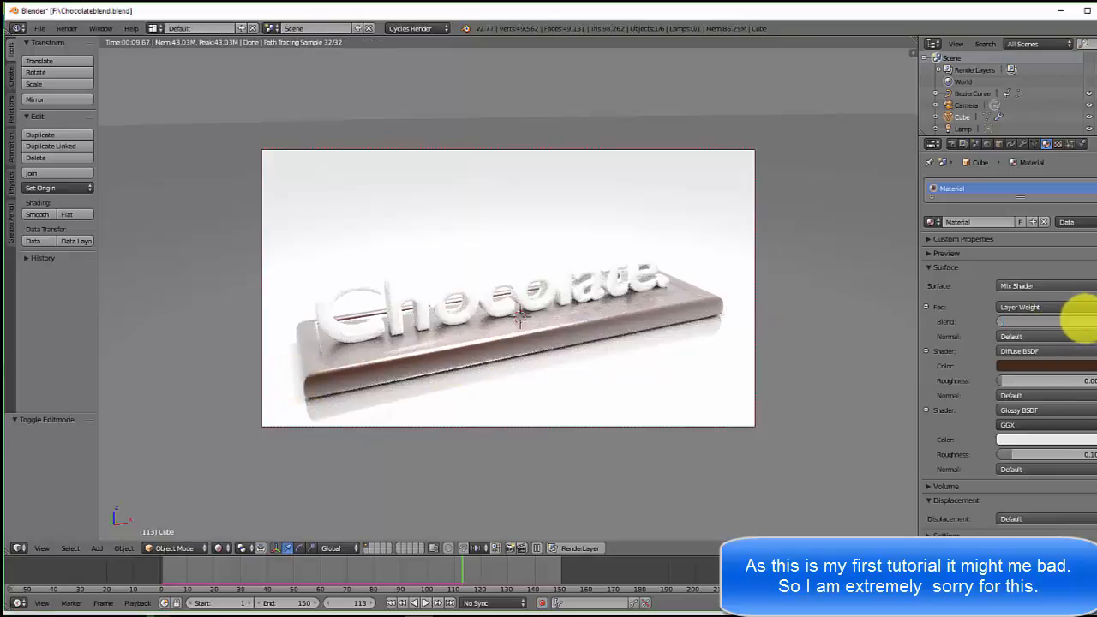
{"action": "type", "text": ".3"}
{"action": "key", "text": "Return"}
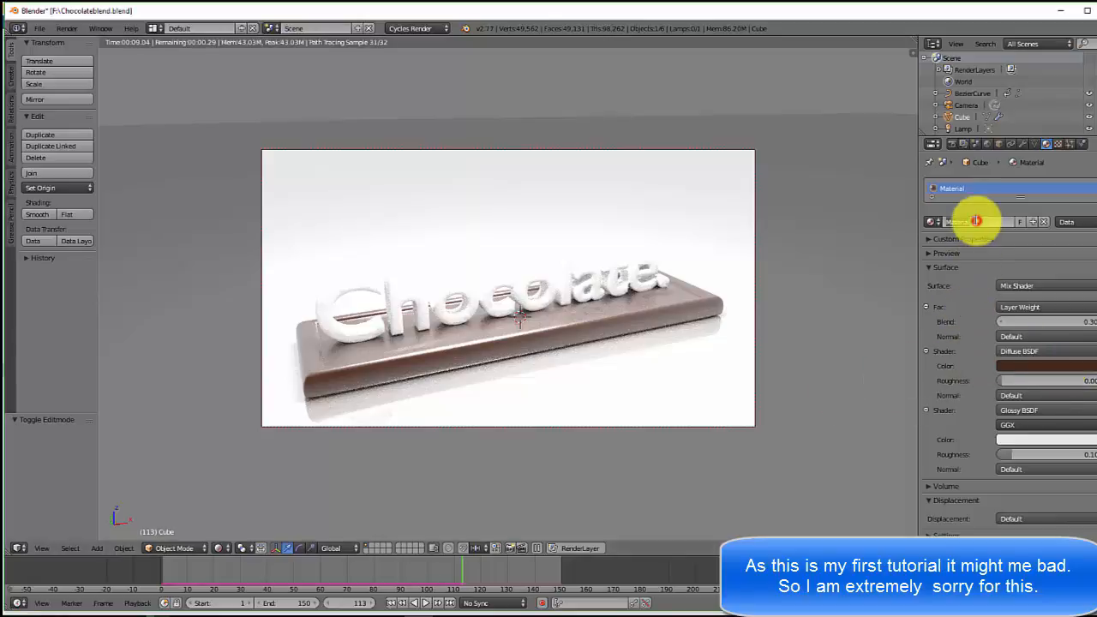
Rename the tray material "Chcolate" and set its Layer Weight blend to 0.05.
{"action": "left_click", "coordinate": [974, 221]}
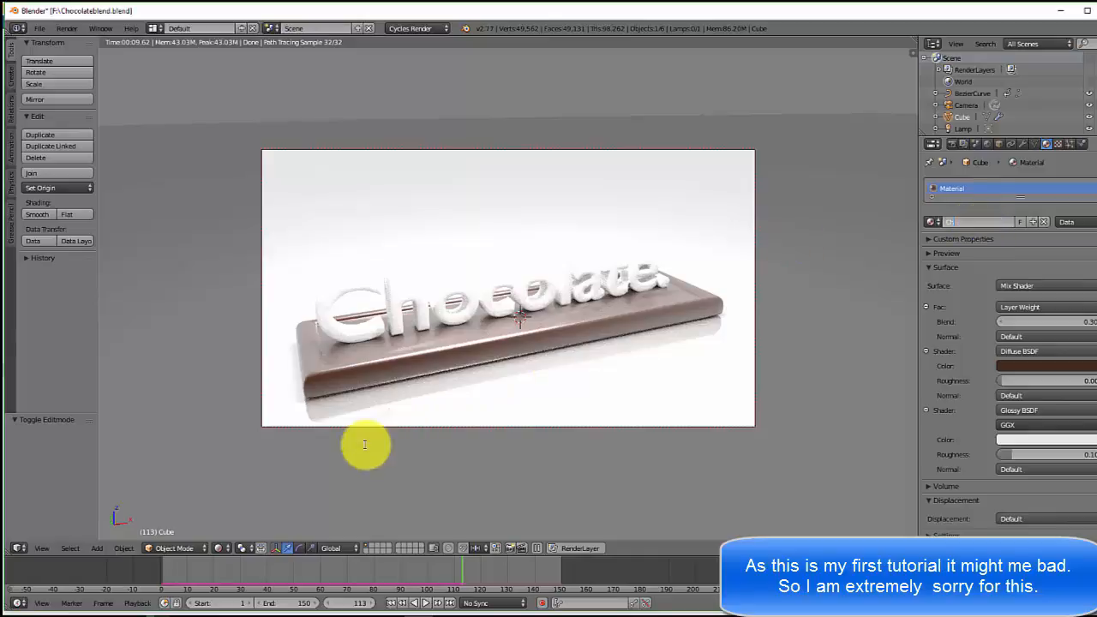
{"action": "left_click", "coordinate": [391, 615]}
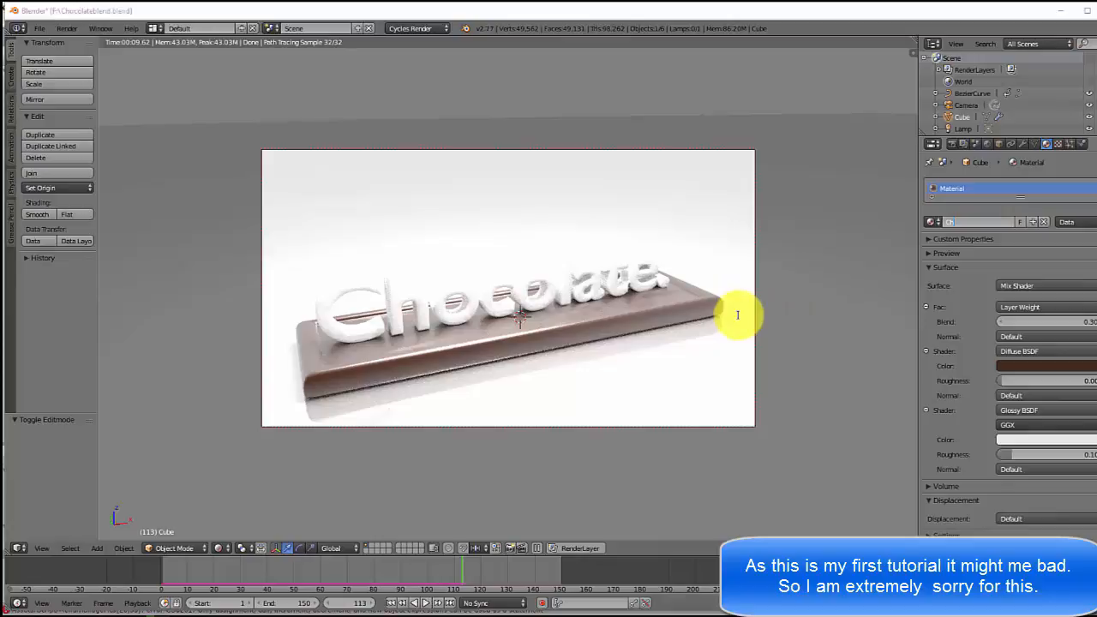
{"action": "left_click", "coordinate": [965, 221]}
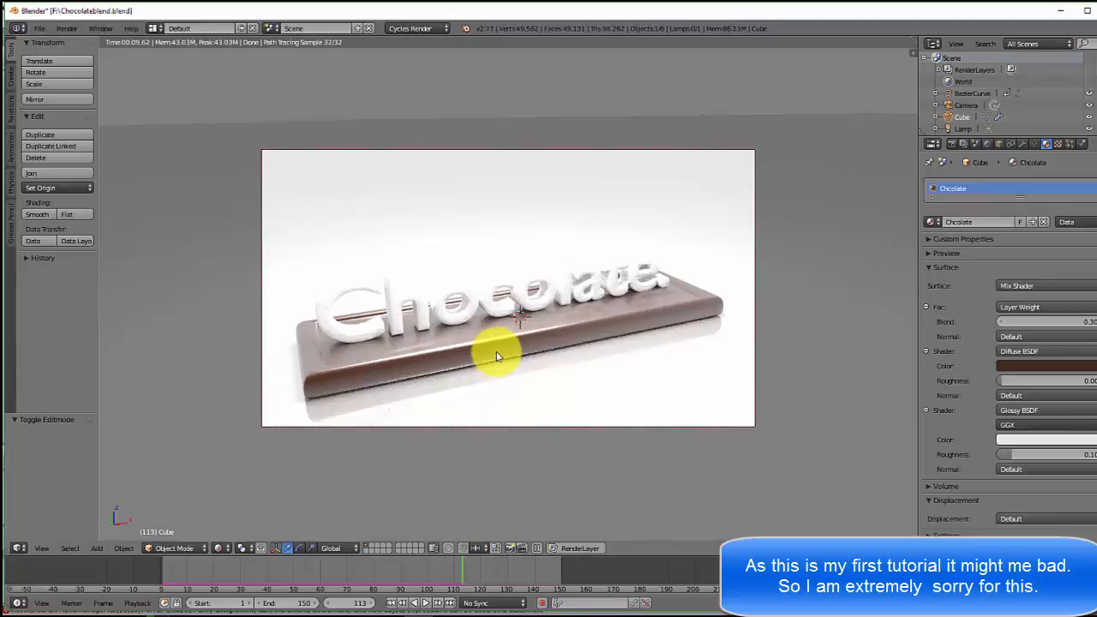
{"action": "left_click", "coordinate": [1089, 320]}
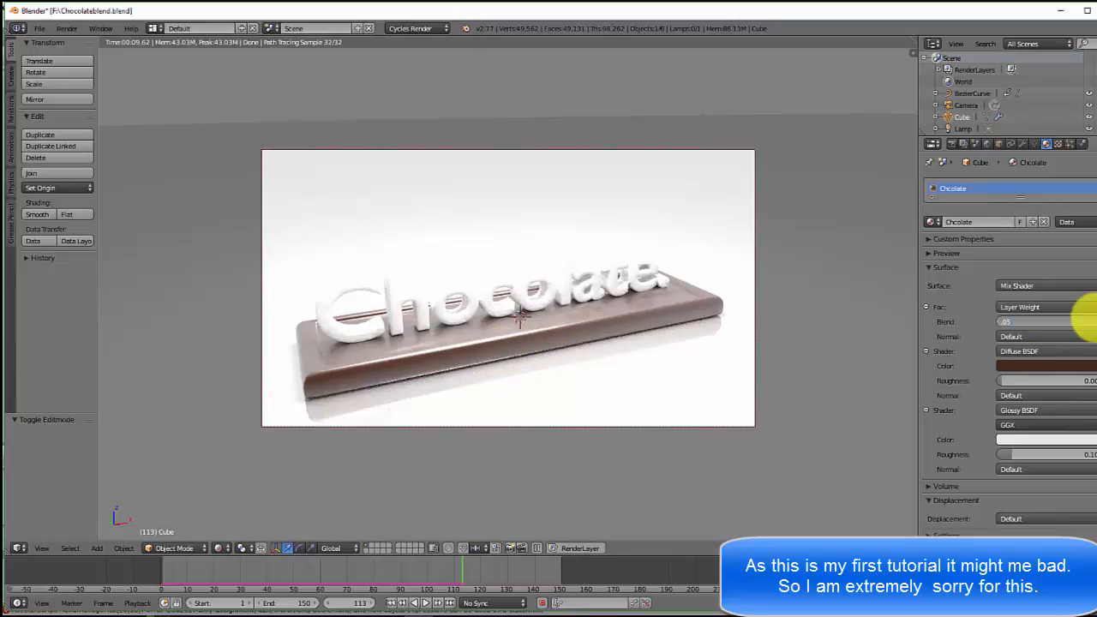
{"action": "key", "text": "Return"}
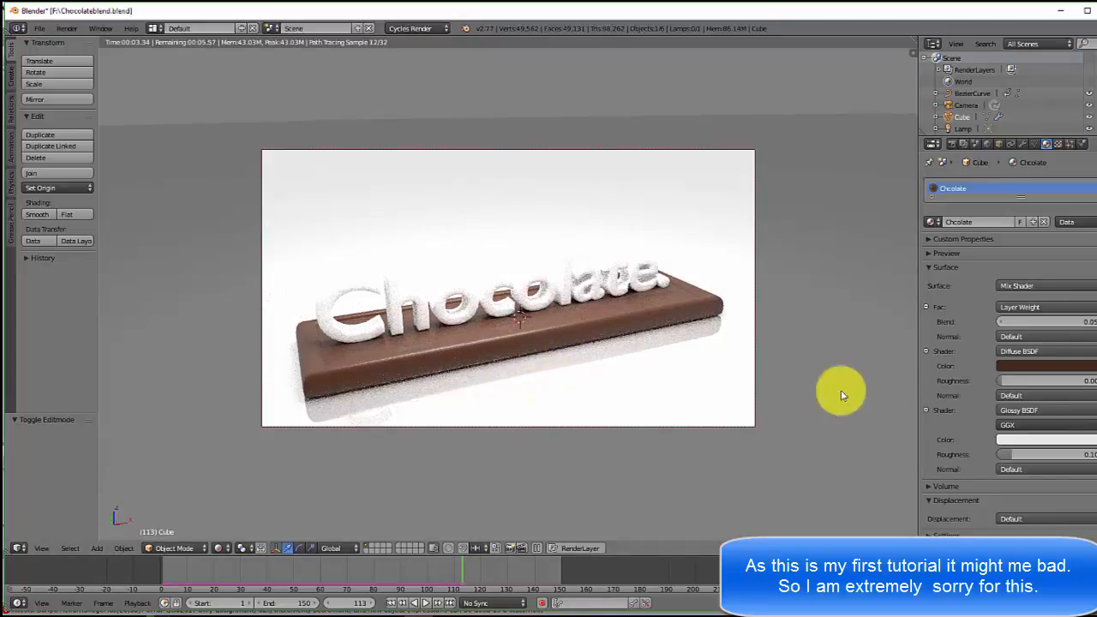
Assign the existing "Chcolate" material to the text and pull the locked camera slightly back.
{"action": "right_click", "coordinate": [462, 297]}
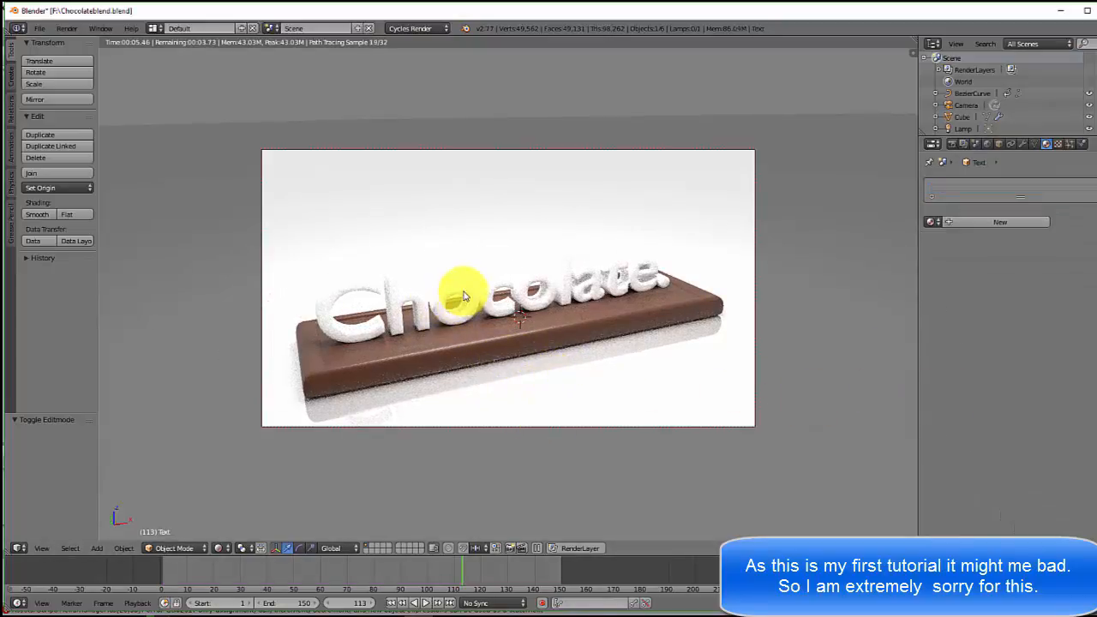
{"action": "left_click", "coordinate": [932, 222]}
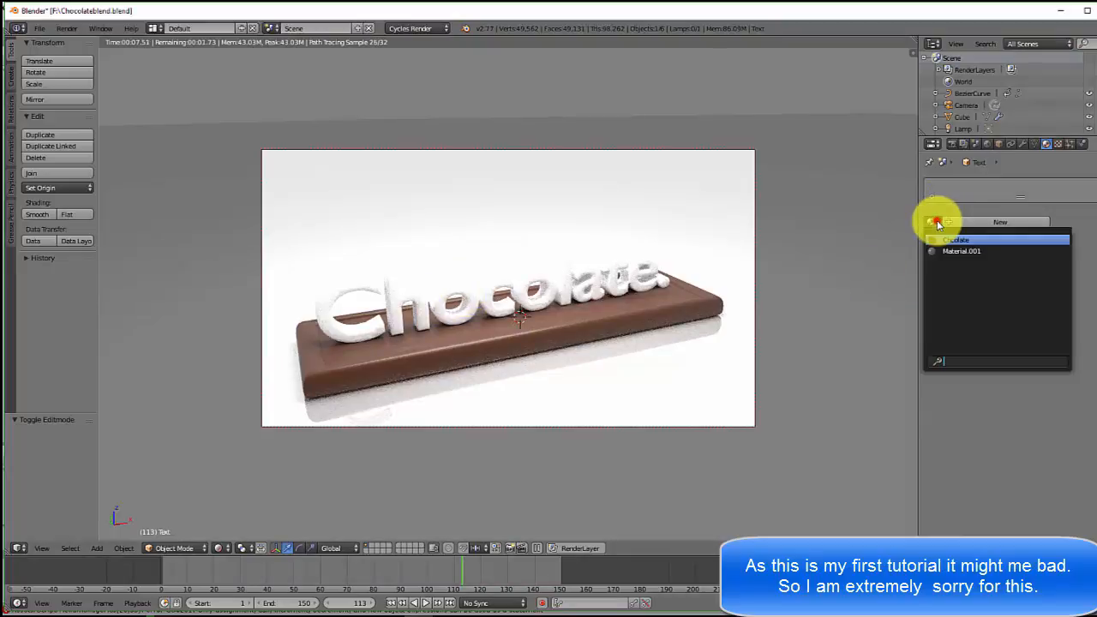
{"action": "left_click", "coordinate": [953, 240]}
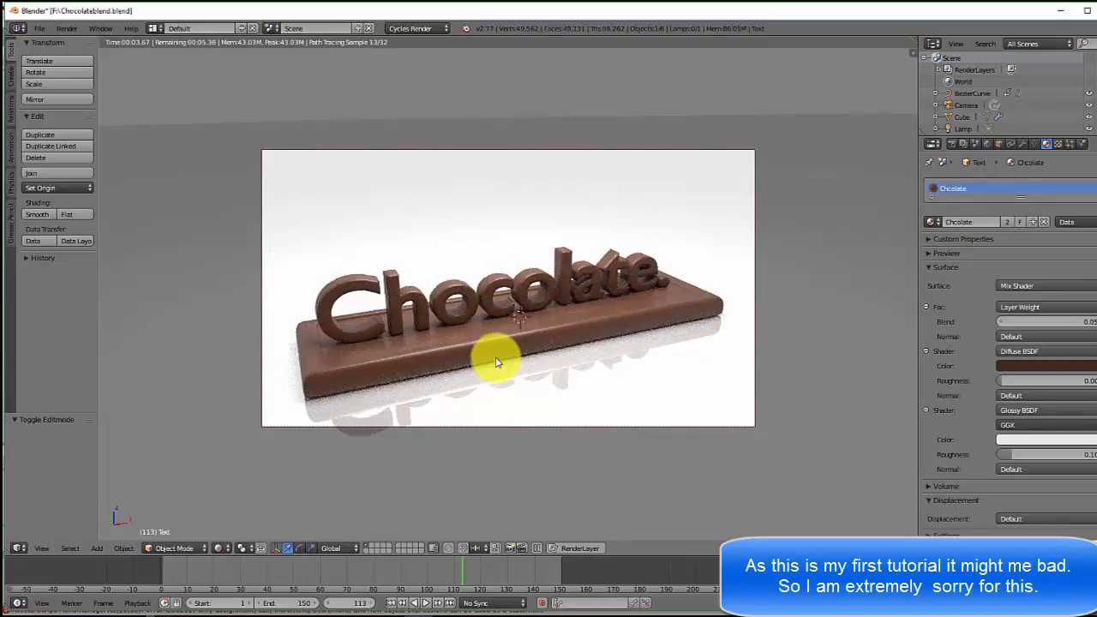
{"action": "scroll", "coordinate": [495, 361], "scroll_direction": "down", "scroll_amount": 3}
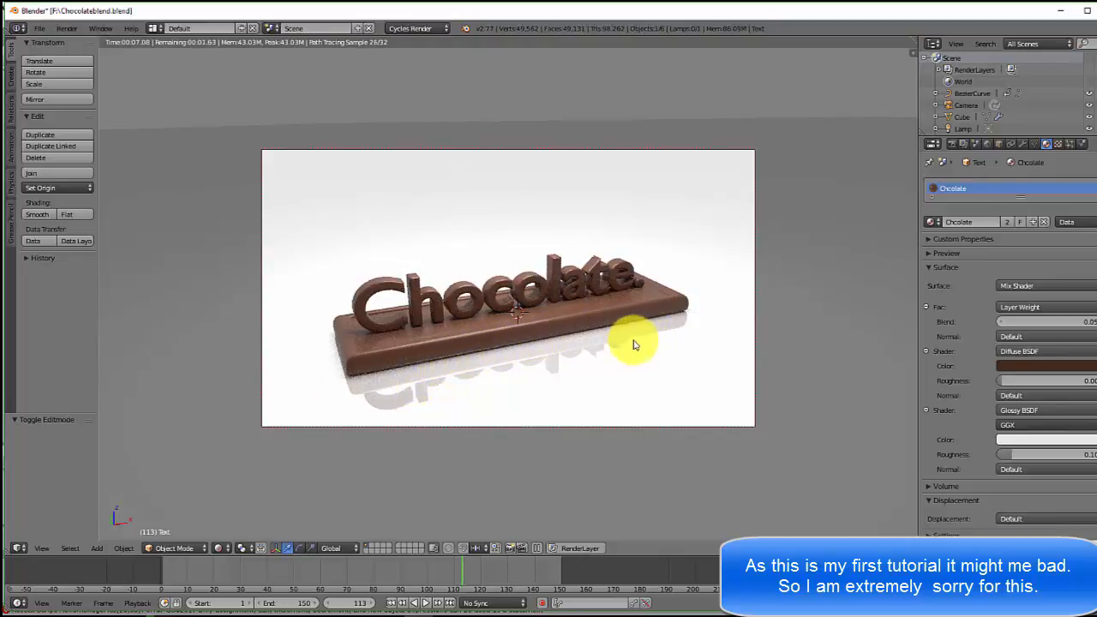
Enter a new render sample count and set Clamp Indirect to 1.00 in the scene's sampling settings.
{"action": "left_click", "coordinate": [952, 144]}
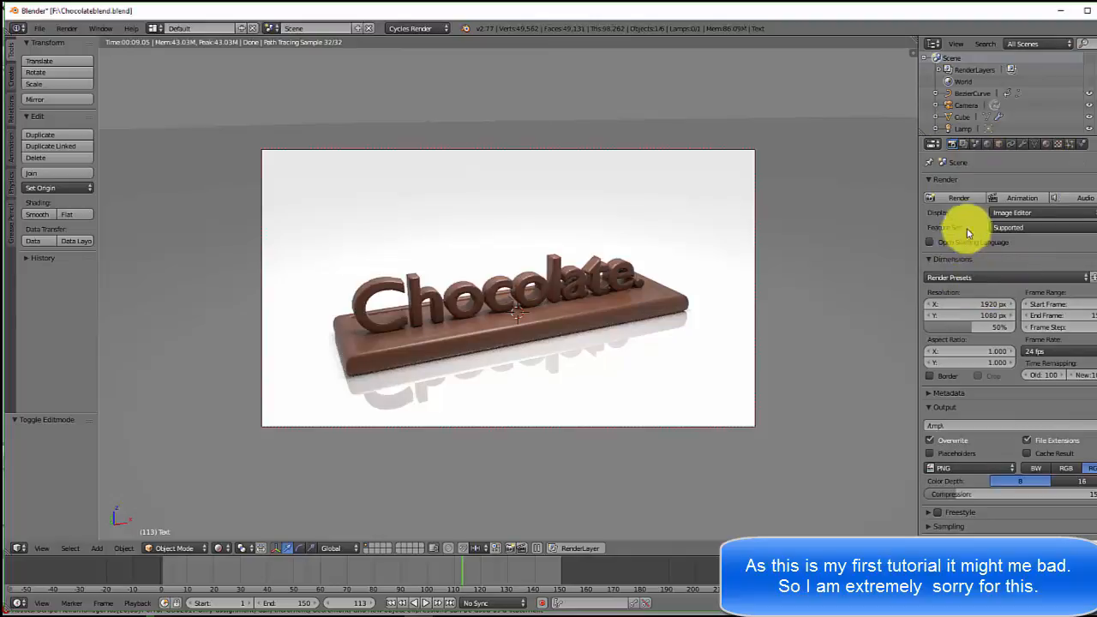
{"action": "scroll", "coordinate": [966, 289], "scroll_direction": "down", "scroll_amount": 3}
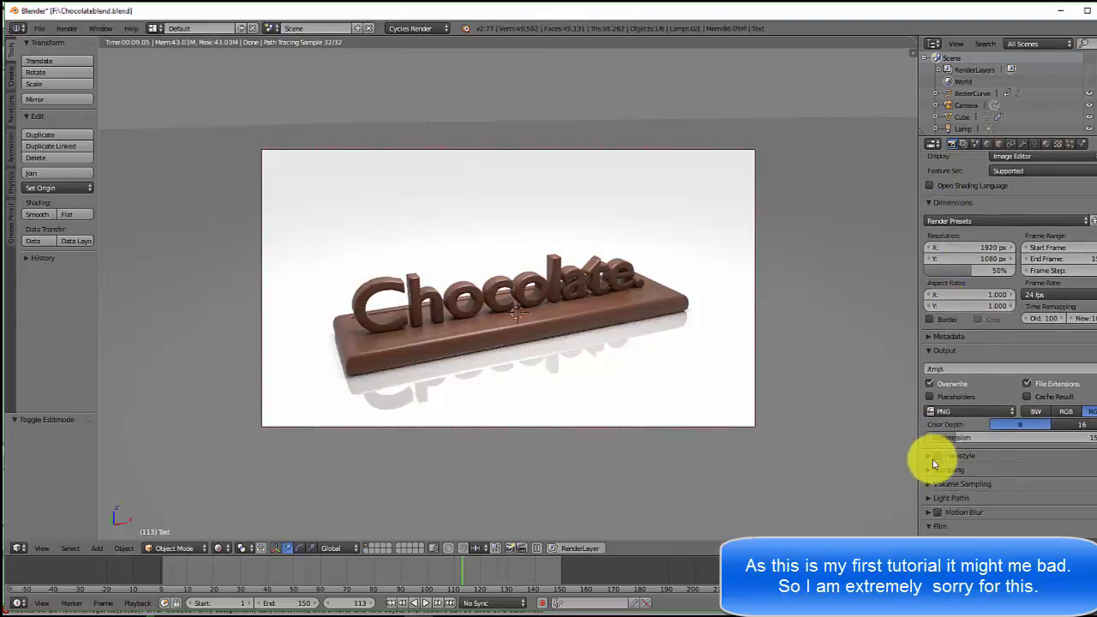
{"action": "left_click", "coordinate": [932, 470]}
{"action": "scroll", "coordinate": [977, 490], "scroll_direction": "down", "scroll_amount": 5}
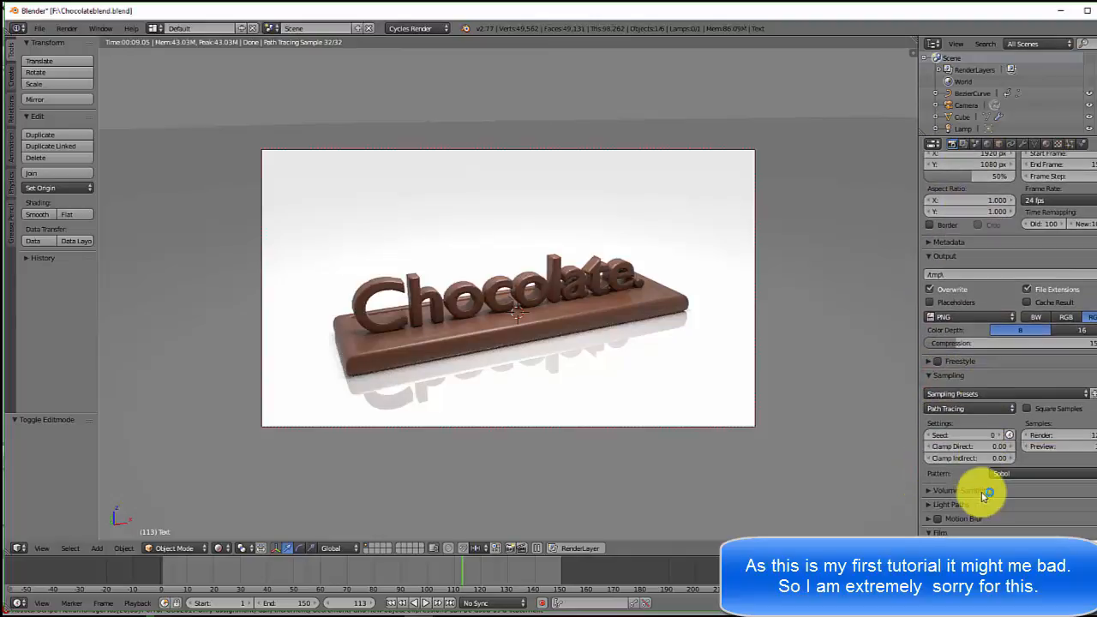
{"action": "scroll", "coordinate": [980, 490], "scroll_direction": "down", "scroll_amount": 1}
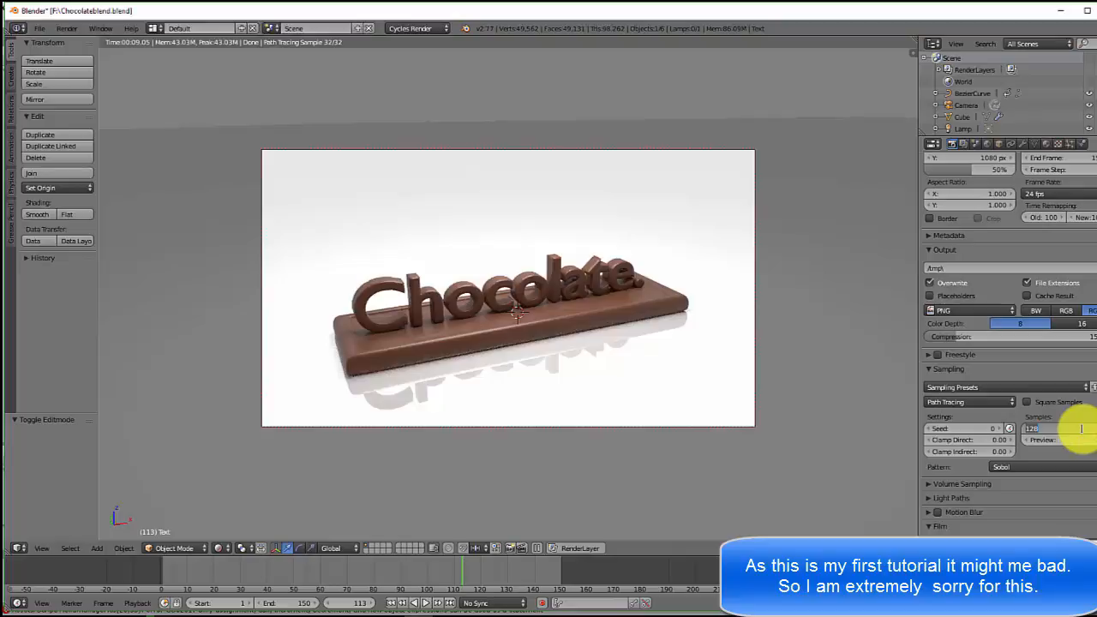
{"action": "type", "text": "5"}
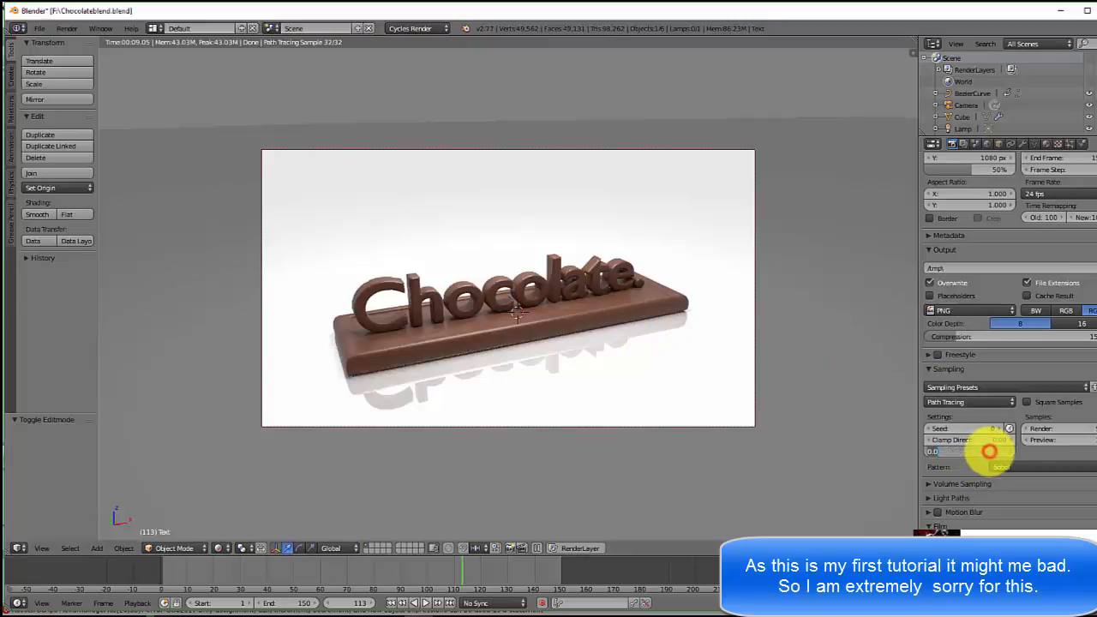
{"action": "key", "text": "Return"}
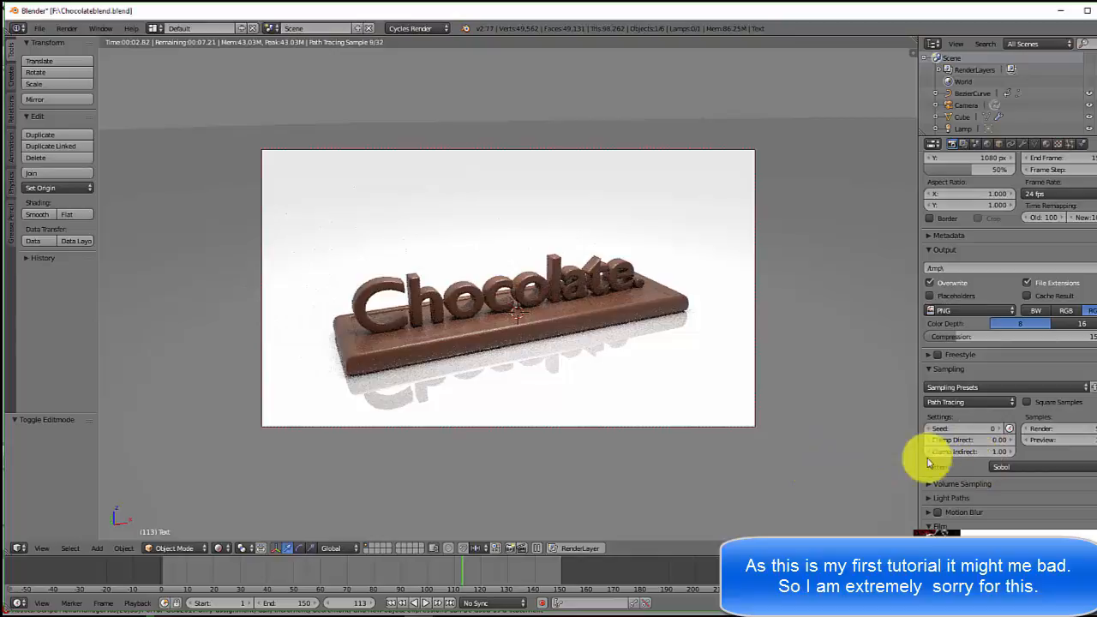
{"action": "left_click", "coordinate": [929, 366]}
Set the render output format to AVI Raw and the output path to "Chocolate Tutorial" on the Desktop.
{"action": "scroll", "coordinate": [960, 356], "scroll_direction": "up", "scroll_amount": 2}
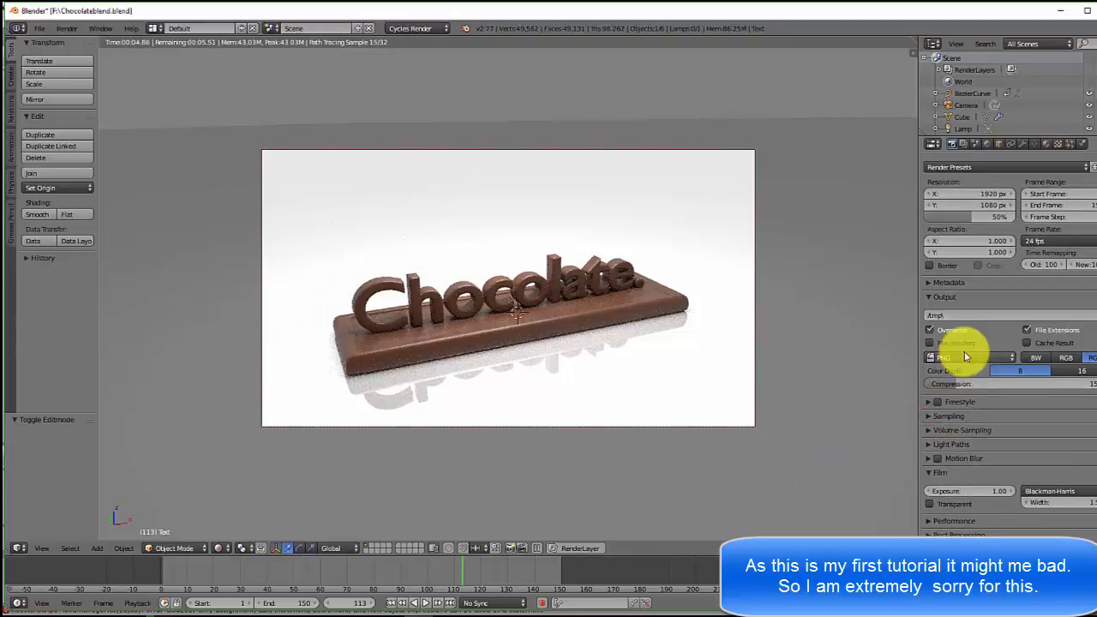
{"action": "left_click", "coordinate": [981, 358]}
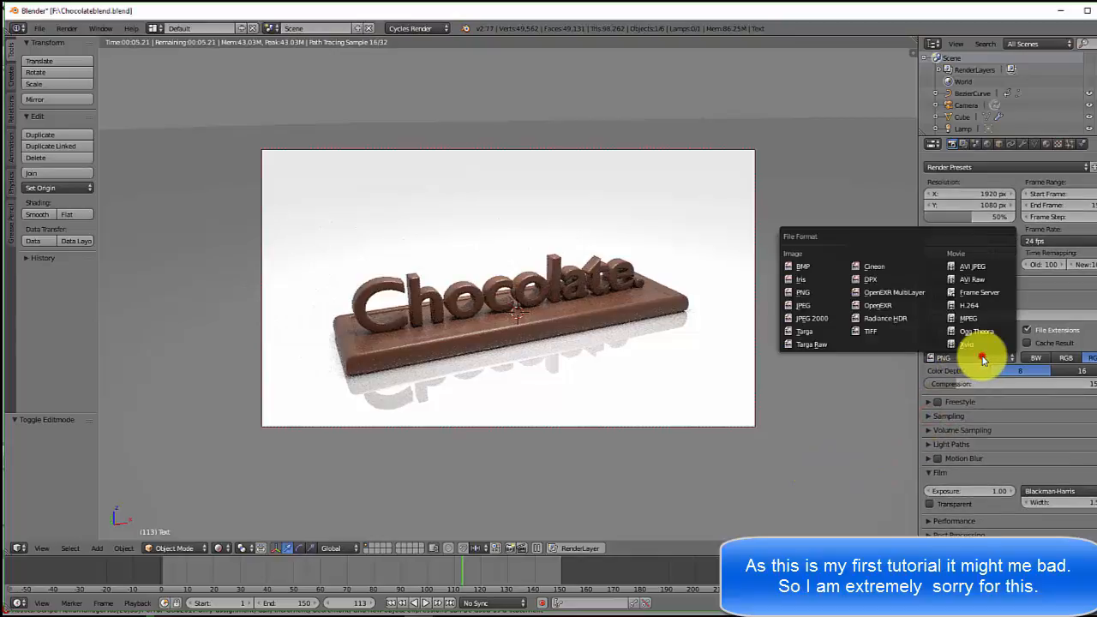
{"action": "left_click", "coordinate": [975, 281]}
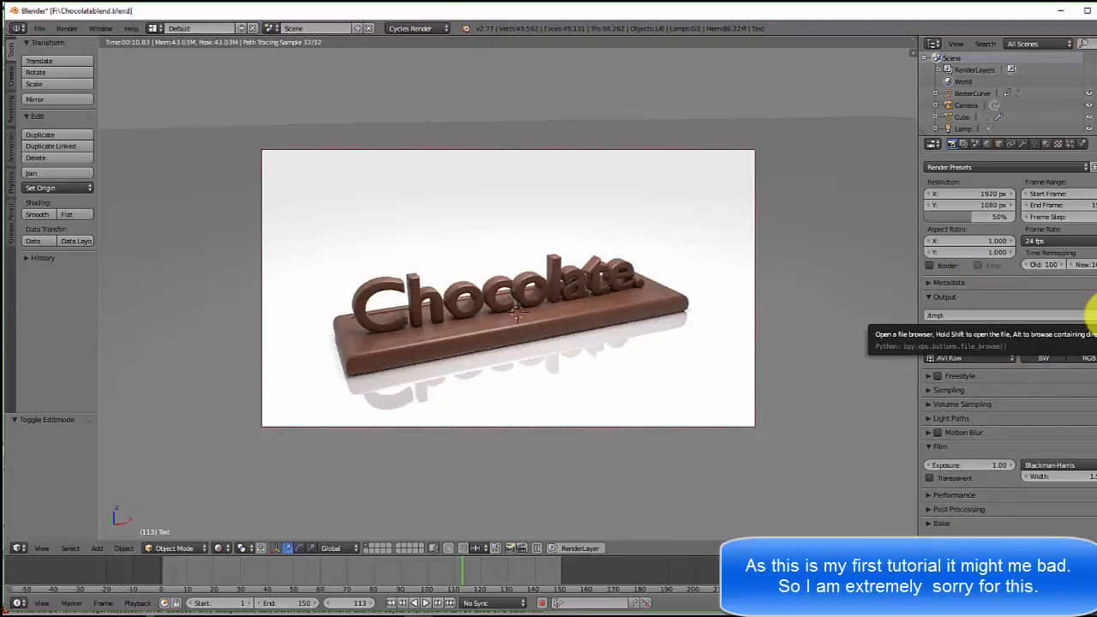
{"action": "left_click", "coordinate": [1091, 315]}
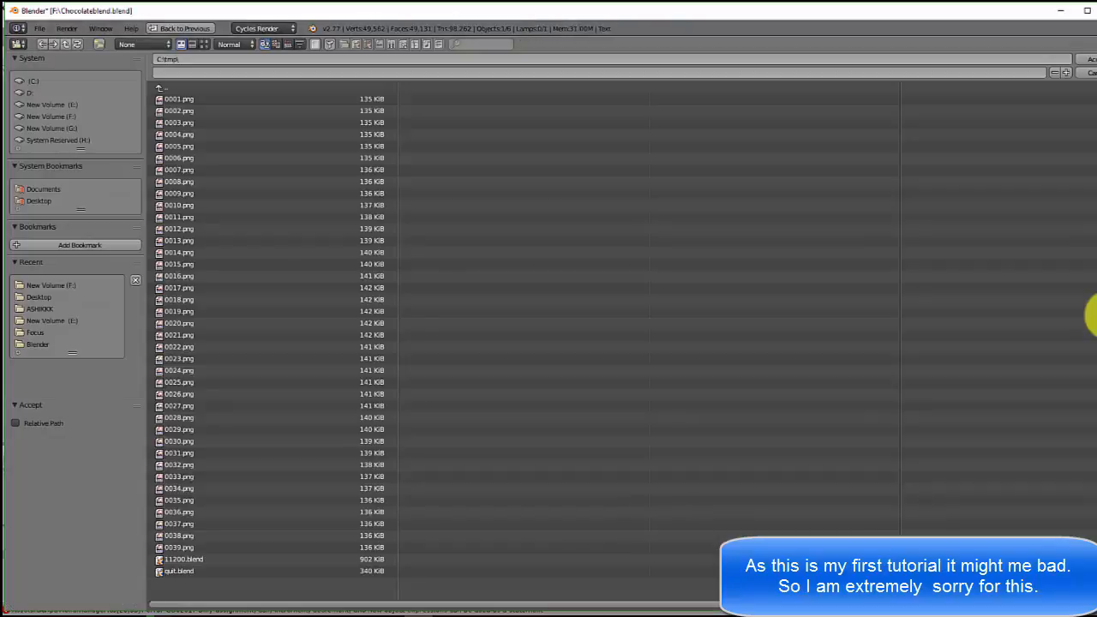
{"action": "left_click", "coordinate": [41, 200]}
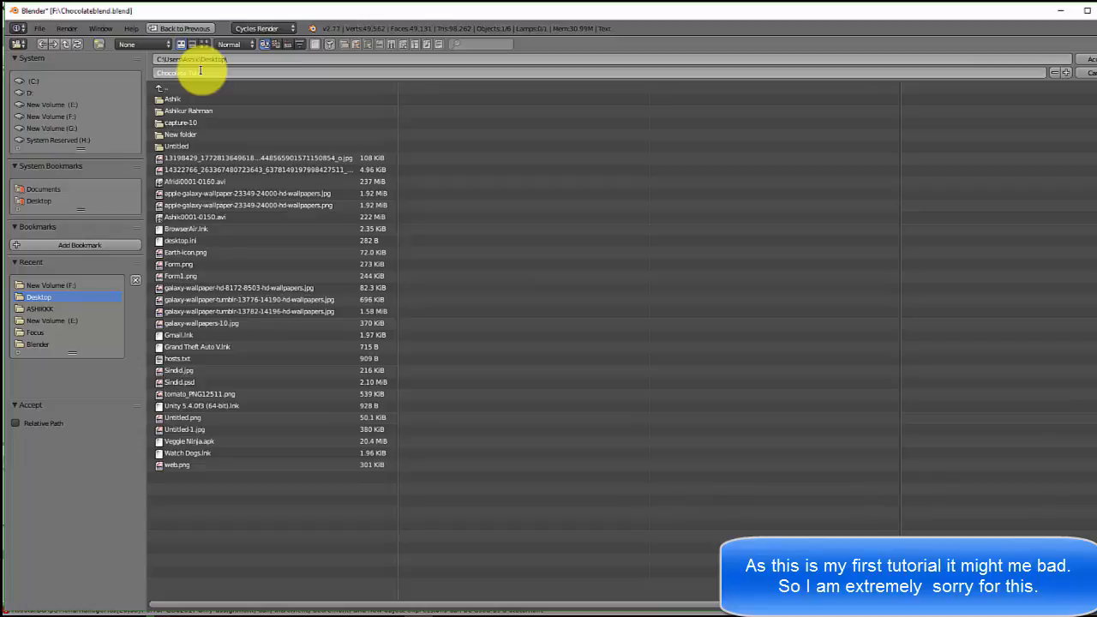
{"action": "key", "text": "Return"}
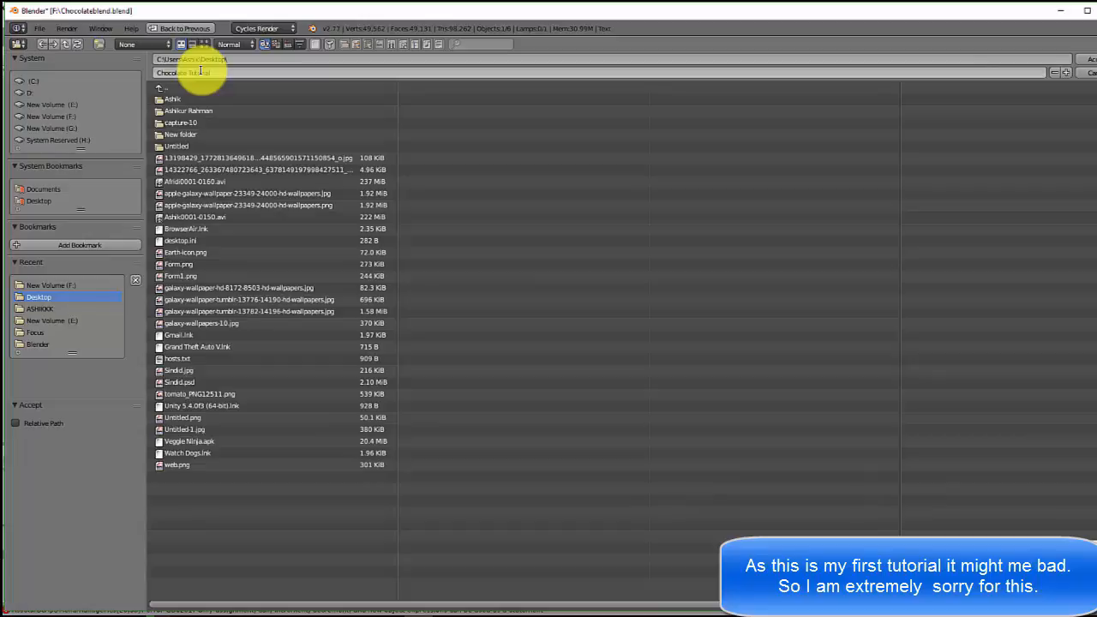
{"action": "left_click", "coordinate": [1088, 58]}
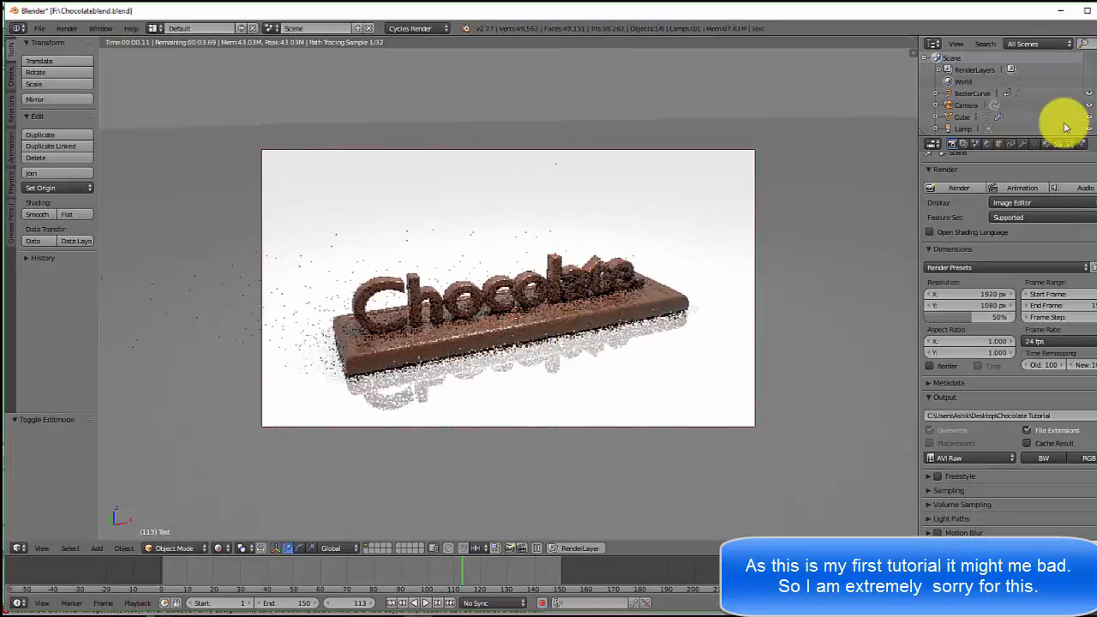
Render the full animation, minimize the open windows and refresh the Windows desktop.
{"action": "left_click", "coordinate": [1016, 187]}
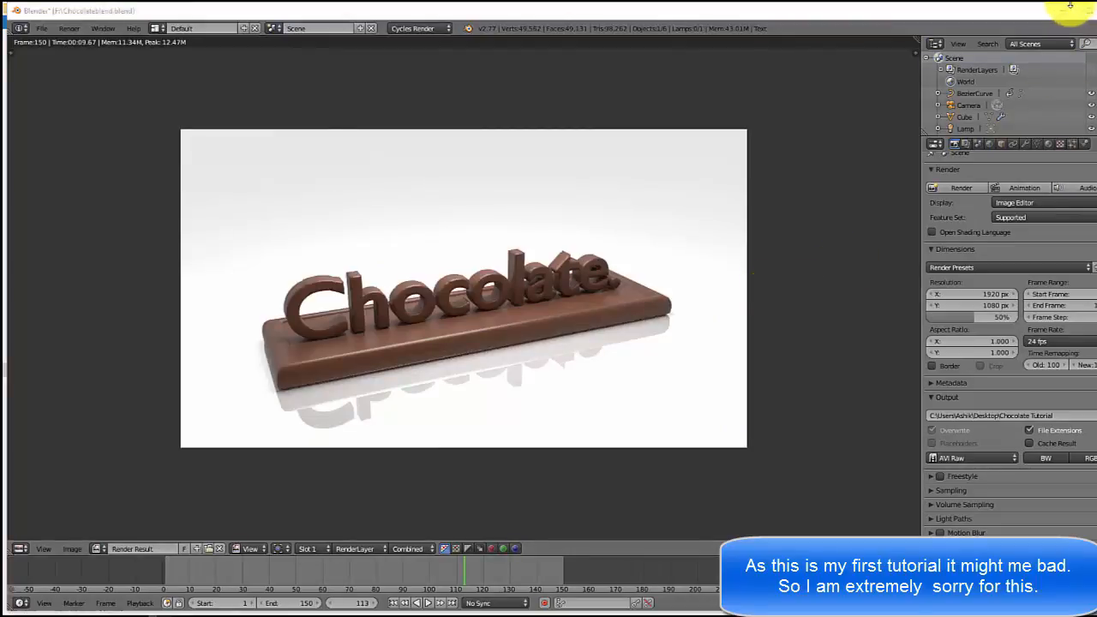
{"action": "left_click", "coordinate": [1066, 12]}
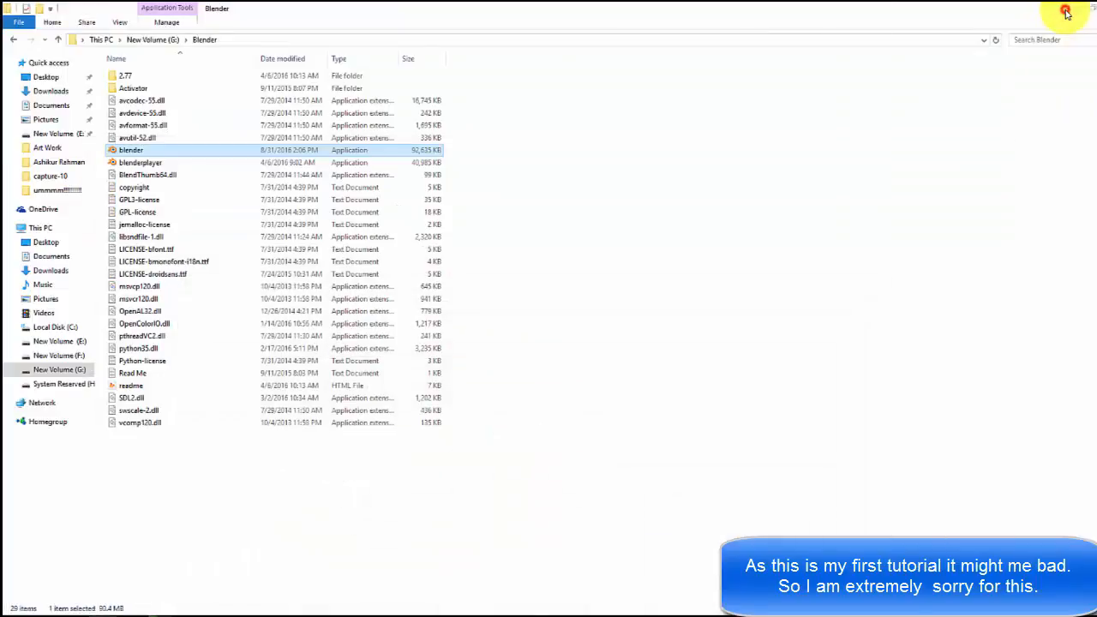
{"action": "left_click", "coordinate": [1066, 12]}
{"action": "right_click", "coordinate": [625, 164]}
{"action": "left_click", "coordinate": [559, 193]}
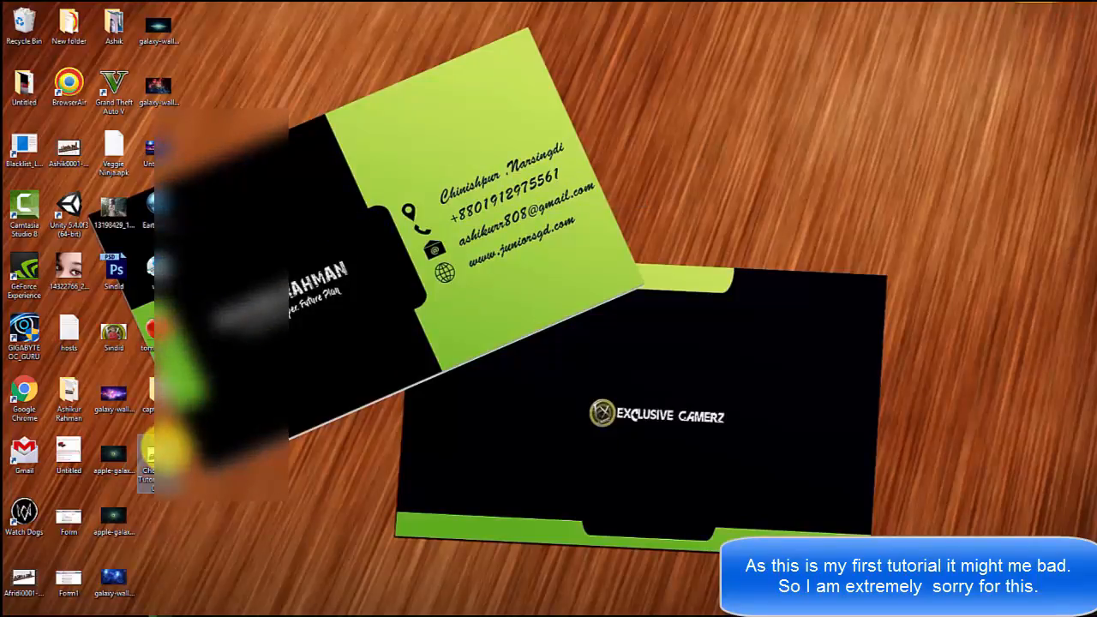
Play the rendered "Chocolate Tutorial0001-0150" video in Movies & TV, and view the other chocolate-text animation on the desktop, closing each.
{"action": "double_click", "coordinate": [170, 450]}
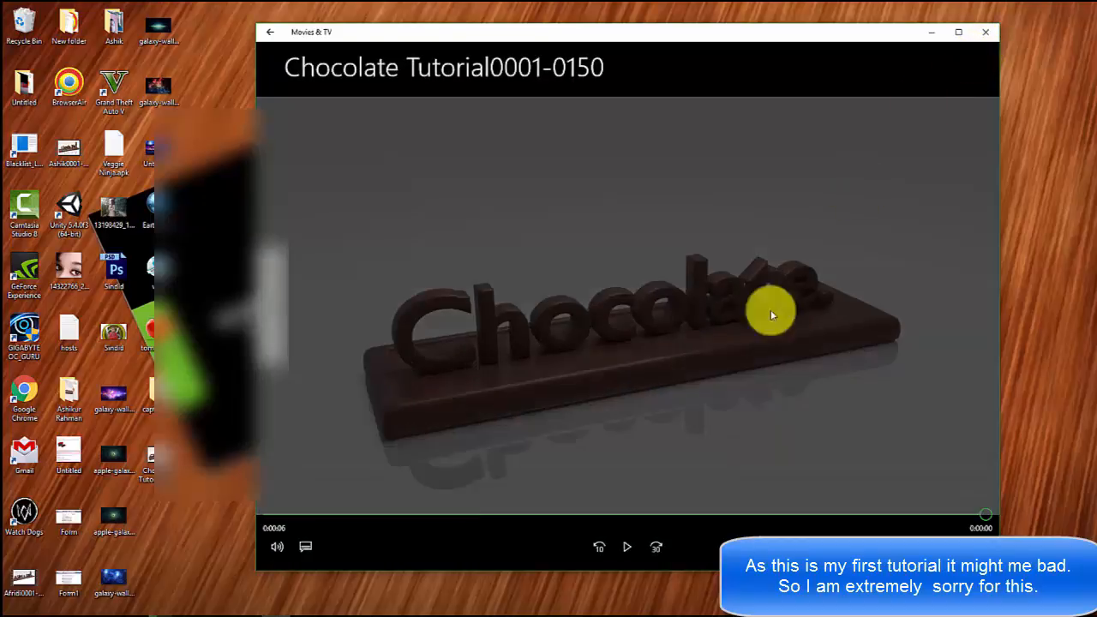
{"action": "left_click", "coordinate": [627, 550]}
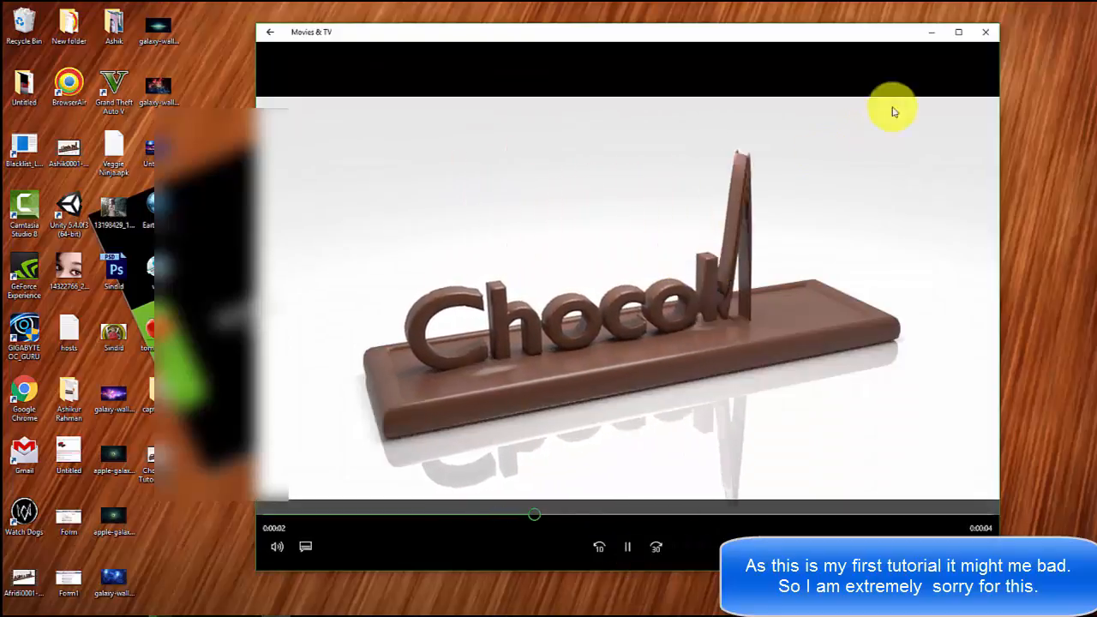
{"action": "left_click", "coordinate": [993, 32]}
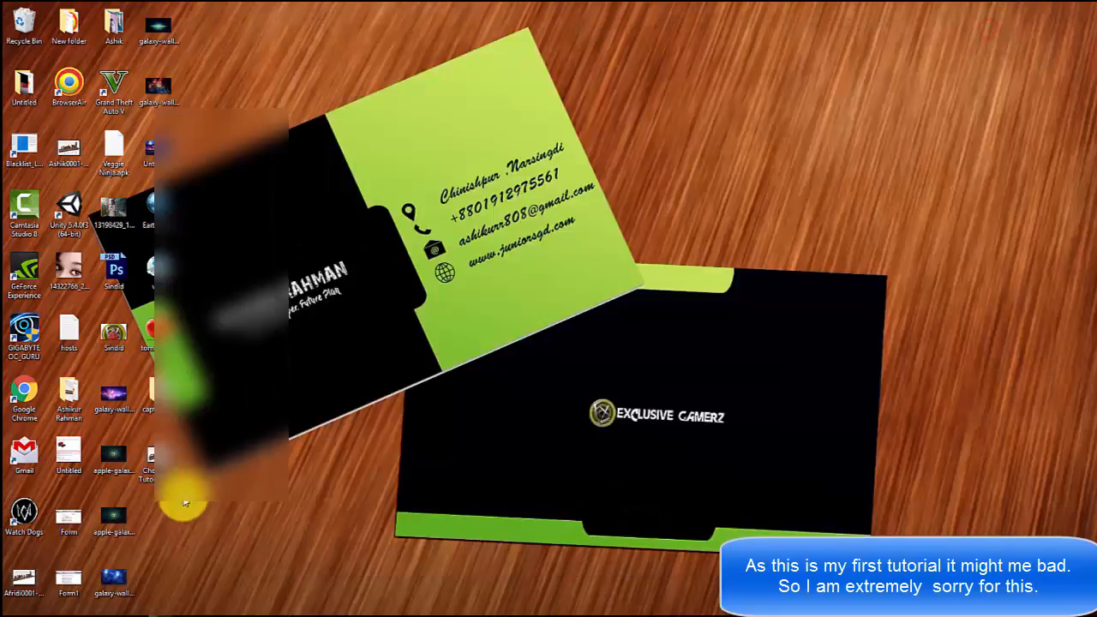
{"action": "double_click", "coordinate": [76, 153]}
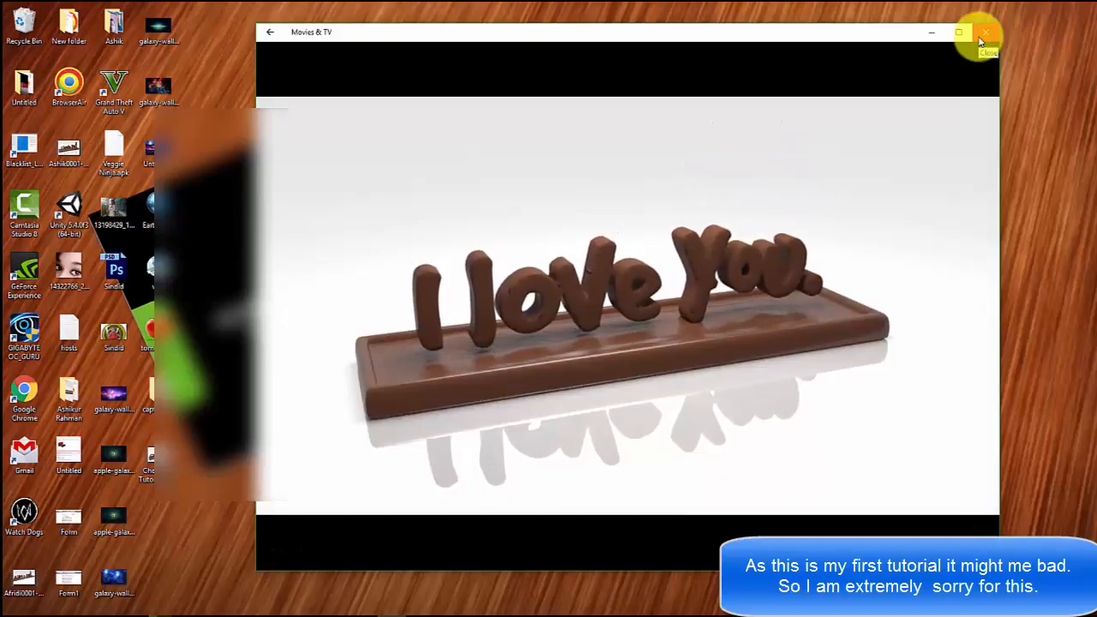
{"action": "left_click", "coordinate": [983, 34]}
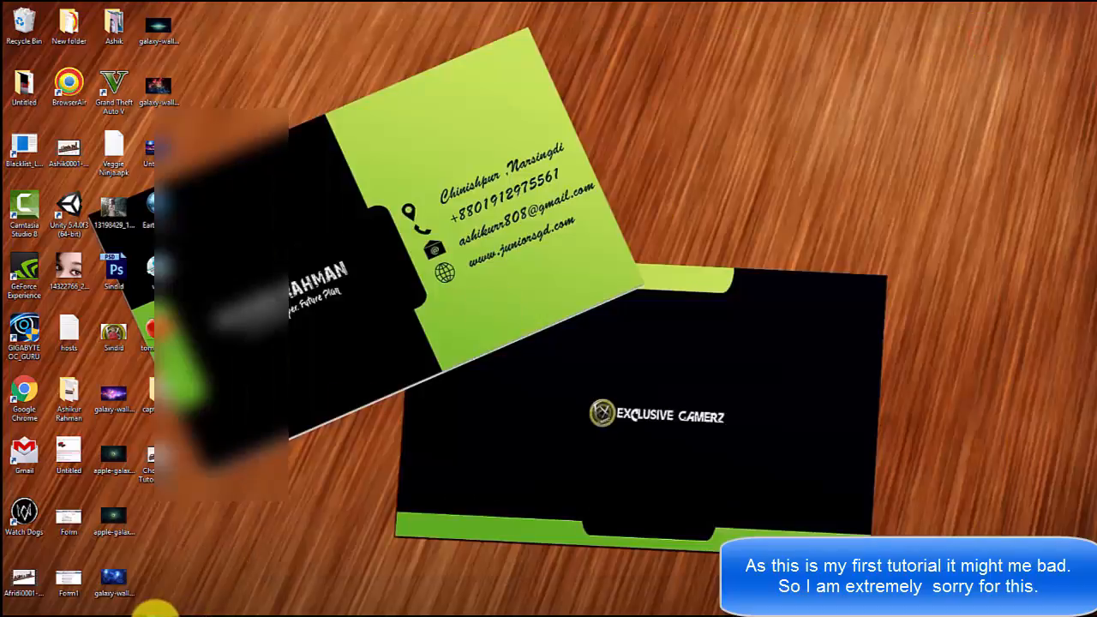